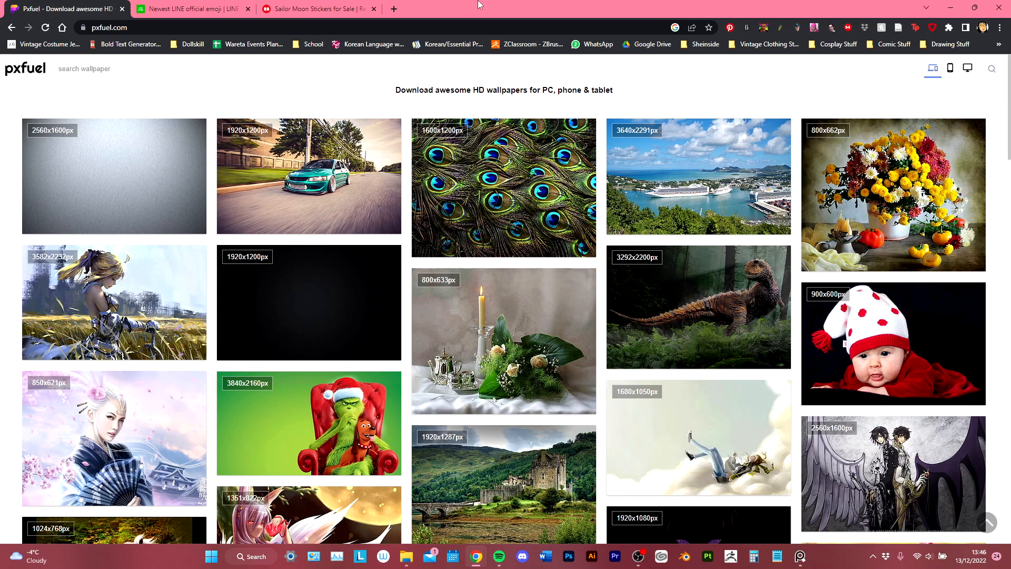
Browse the official emoji listings in the LINE Store for decorative artwork.
{"action": "left_click", "coordinate": [194, 9]}
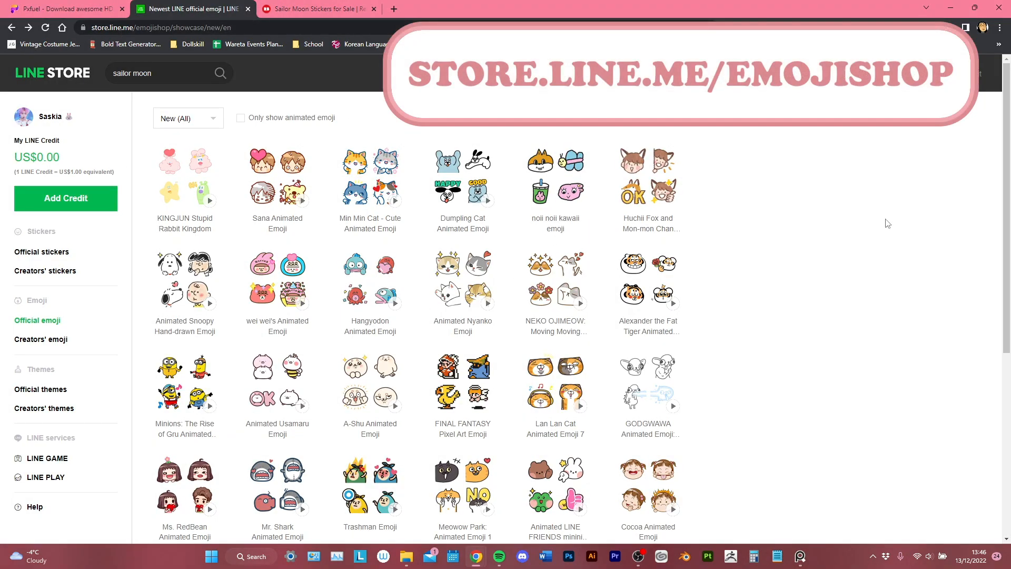
{"action": "scroll", "coordinate": [748, 313], "scroll_direction": "down", "scroll_amount": 6}
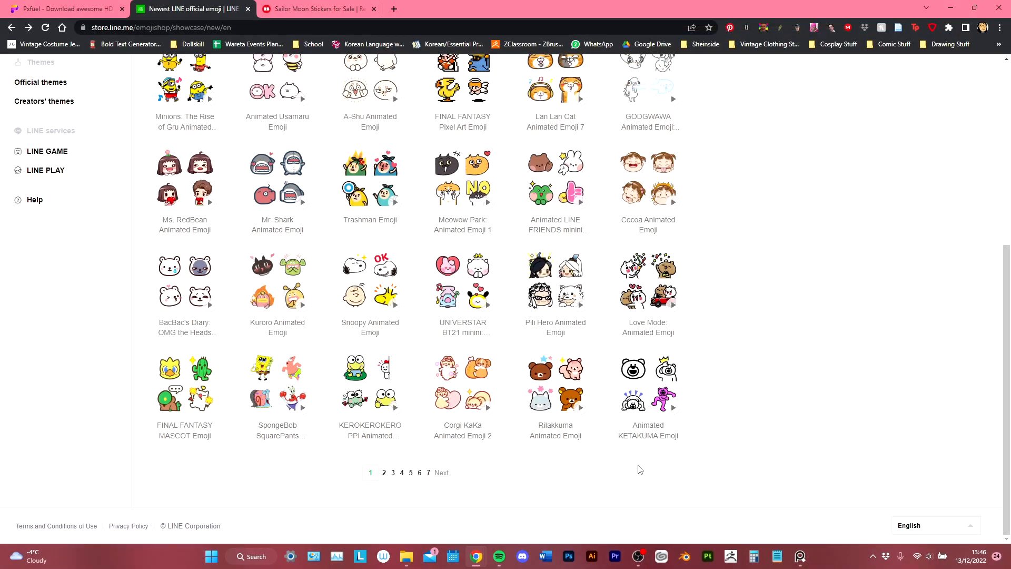
{"action": "scroll", "coordinate": [830, 365], "scroll_direction": "up", "scroll_amount": 6}
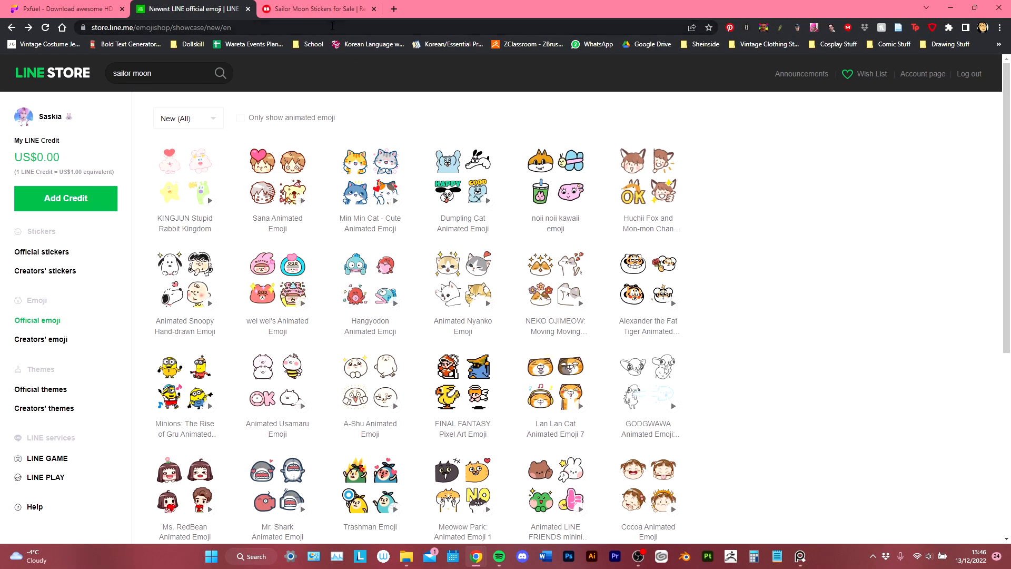
Browse the Sailor Moon sticker results on Redbubble.
{"action": "left_click", "coordinate": [316, 8]}
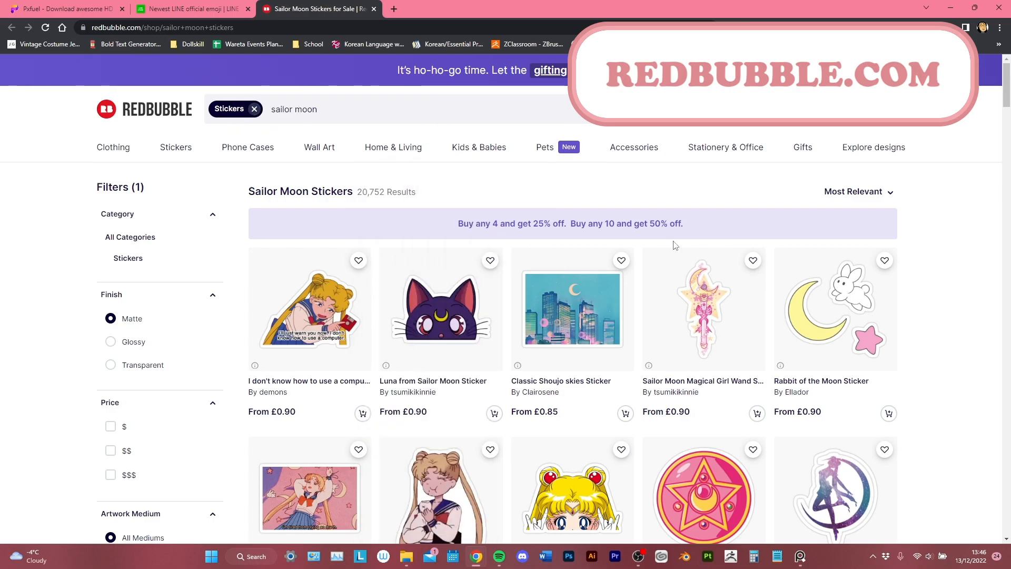
{"action": "scroll", "coordinate": [843, 290], "scroll_direction": "down", "scroll_amount": 5}
{"action": "scroll", "coordinate": [938, 311], "scroll_direction": "up", "scroll_amount": 5}
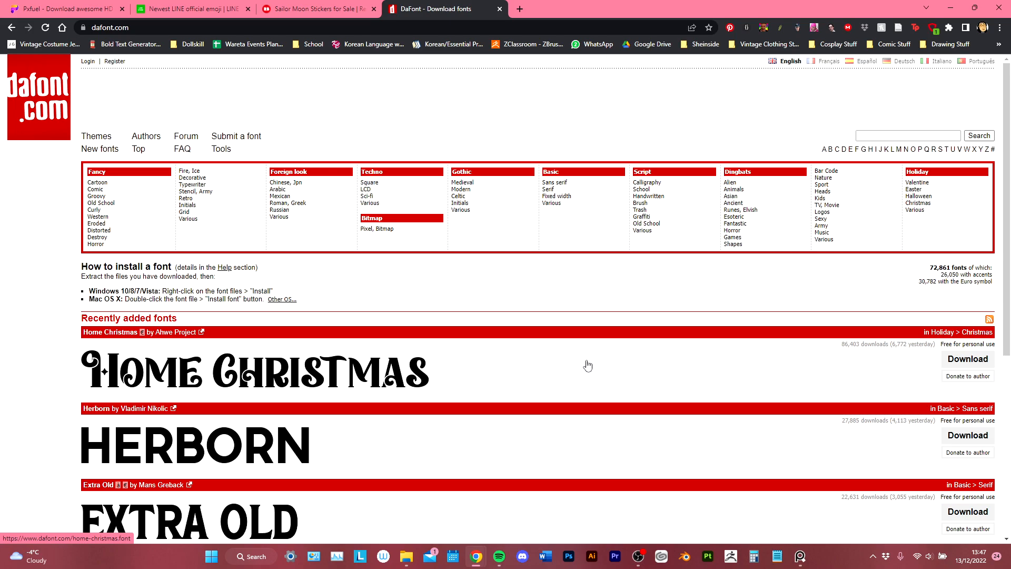
View the current desktop wallpaper and return to the start of the DaFont home page.
{"action": "left_click", "coordinate": [951, 8]}
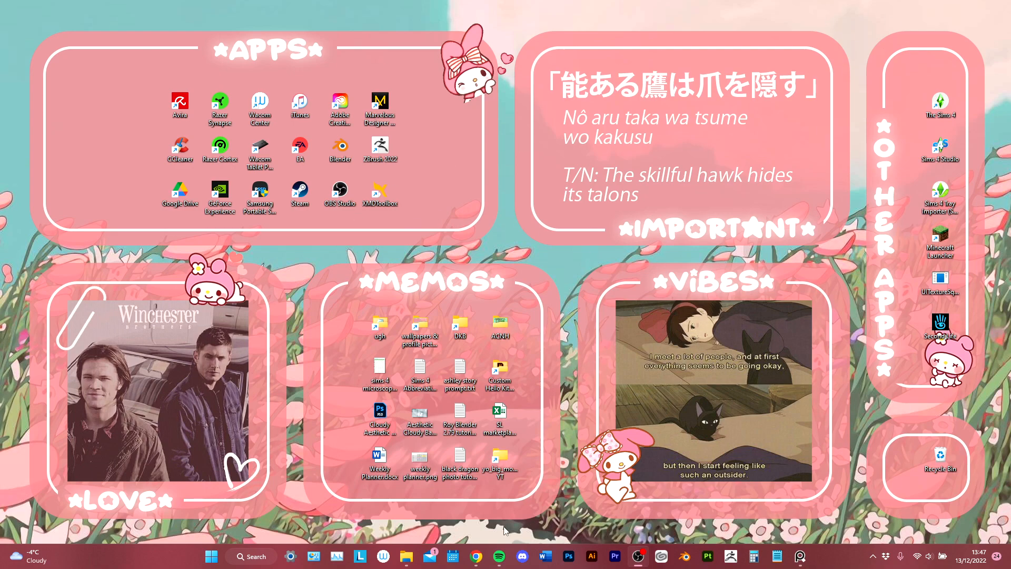
{"action": "left_click", "coordinate": [476, 556]}
{"action": "scroll", "coordinate": [506, 350], "scroll_direction": "up", "scroll_amount": 3}
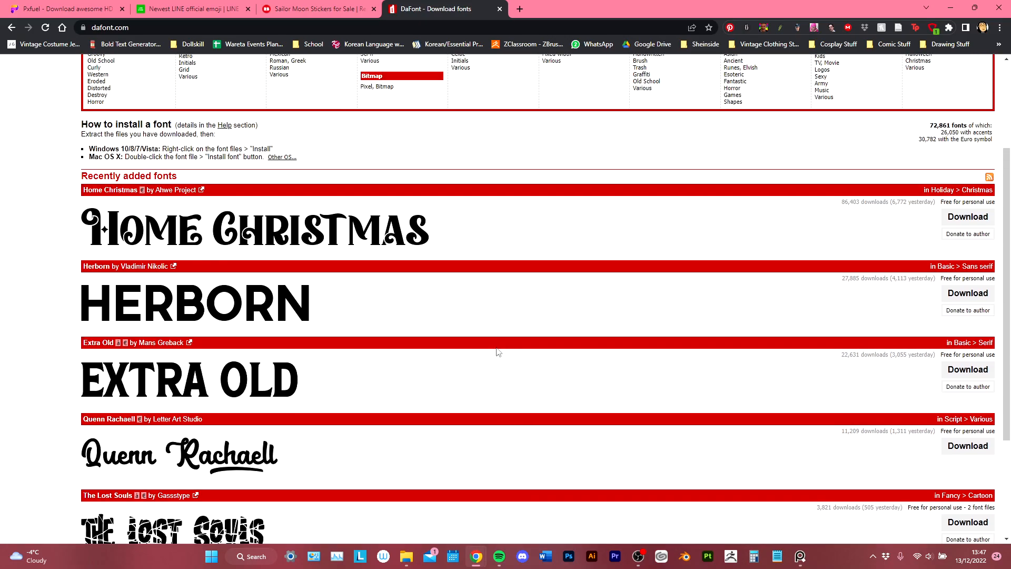
{"action": "scroll", "coordinate": [506, 350], "scroll_direction": "up", "scroll_amount": 3}
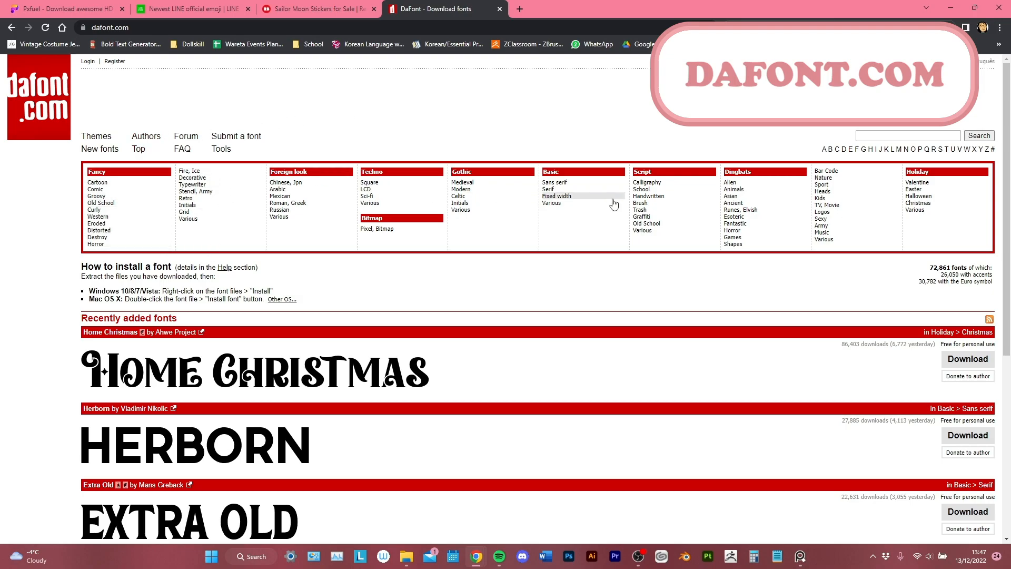
Search DaFont for "cute" and look through the listed fonts.
{"action": "left_click", "coordinate": [894, 137]}
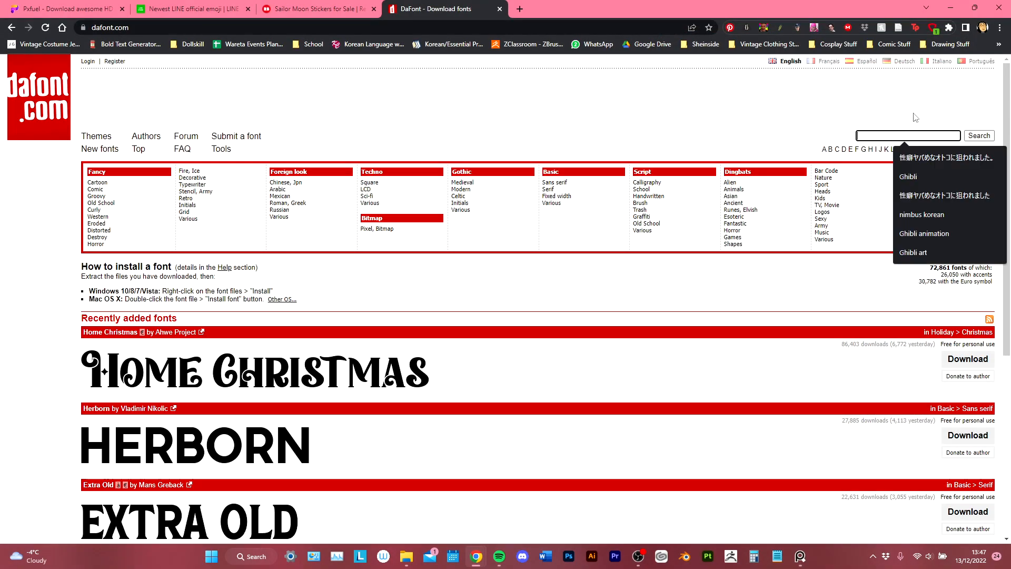
{"action": "type", "text": "cute"}
{"action": "key", "text": "Return"}
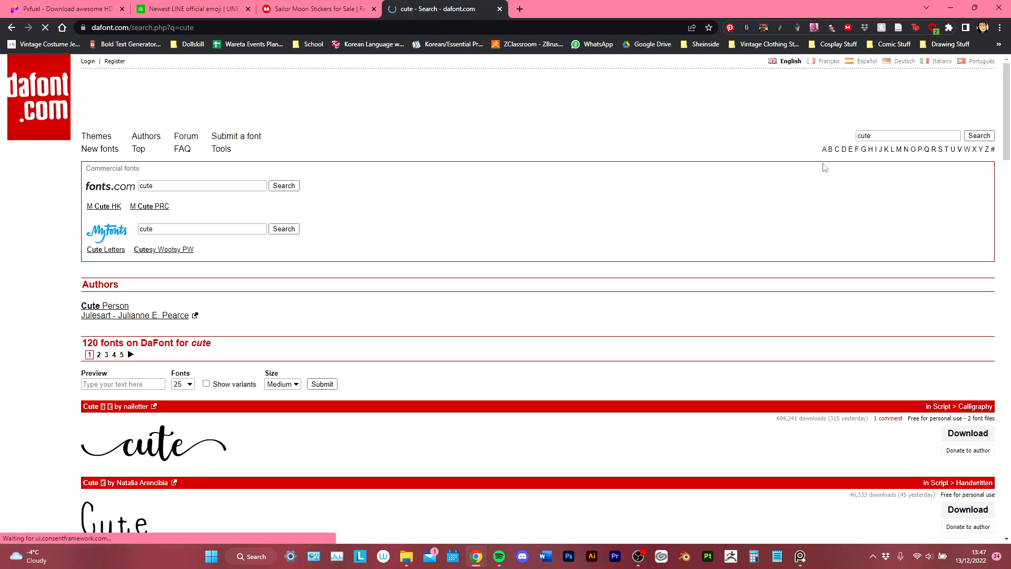
{"action": "scroll", "coordinate": [621, 420], "scroll_direction": "down", "scroll_amount": 6}
{"action": "scroll", "coordinate": [460, 361], "scroll_direction": "down", "scroll_amount": 8}
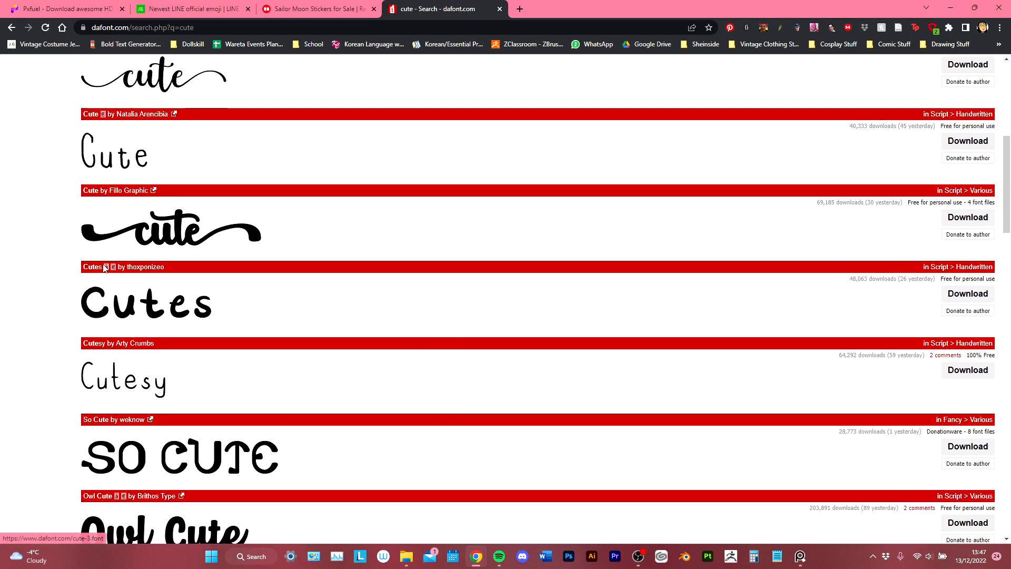
{"action": "scroll", "coordinate": [266, 377], "scroll_direction": "down", "scroll_amount": 5}
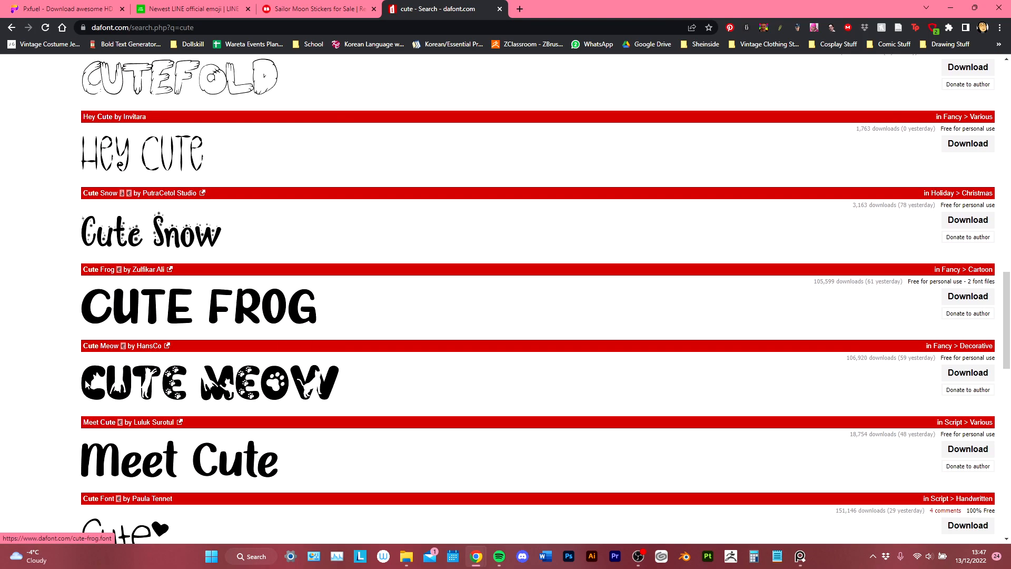
{"action": "scroll", "coordinate": [248, 411], "scroll_direction": "down", "scroll_amount": 3}
{"action": "scroll", "coordinate": [294, 358], "scroll_direction": "down", "scroll_amount": 5}
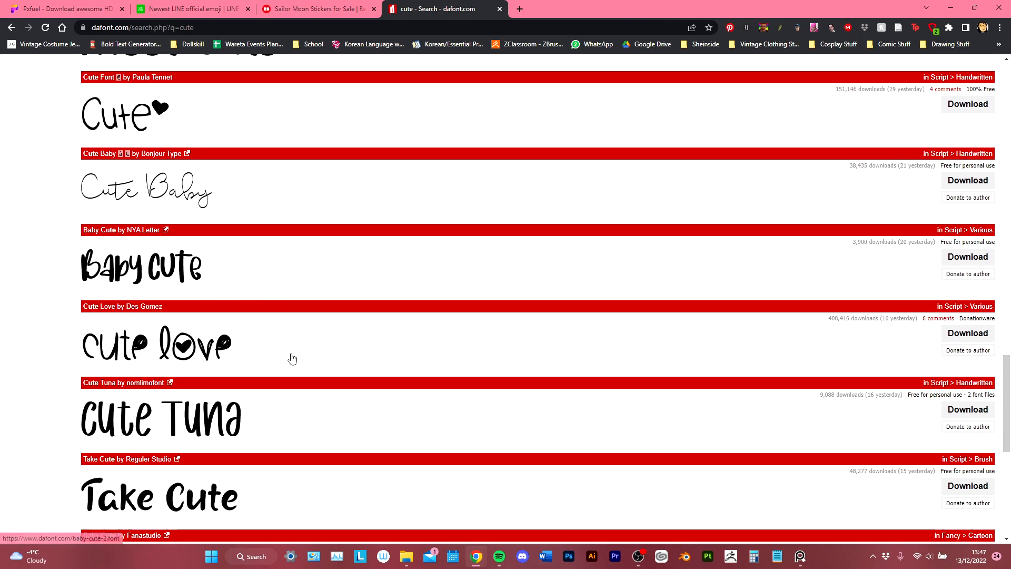
{"action": "scroll", "coordinate": [292, 359], "scroll_direction": "down", "scroll_amount": 4}
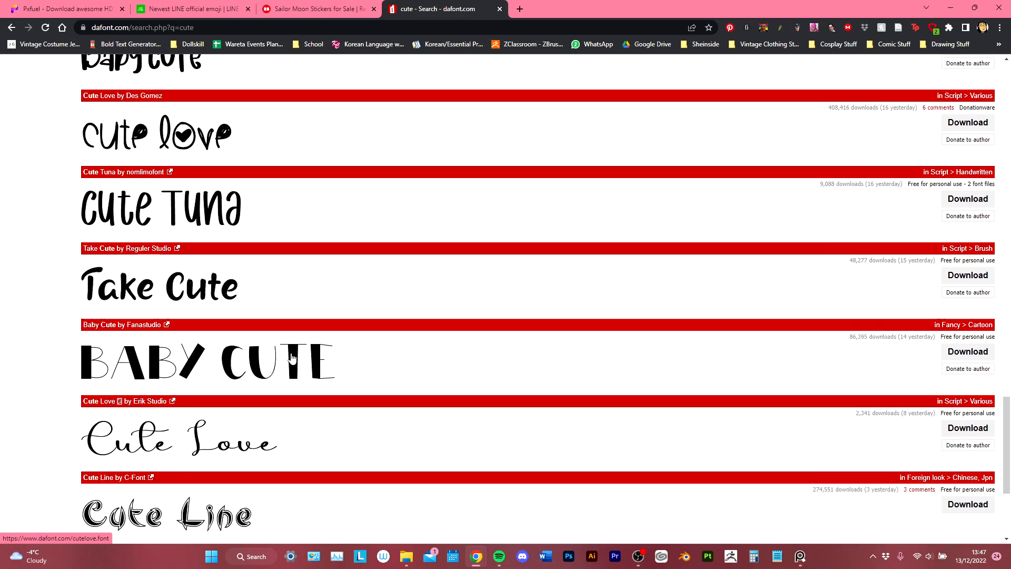
{"action": "scroll", "coordinate": [293, 356], "scroll_direction": "down", "scroll_amount": 4}
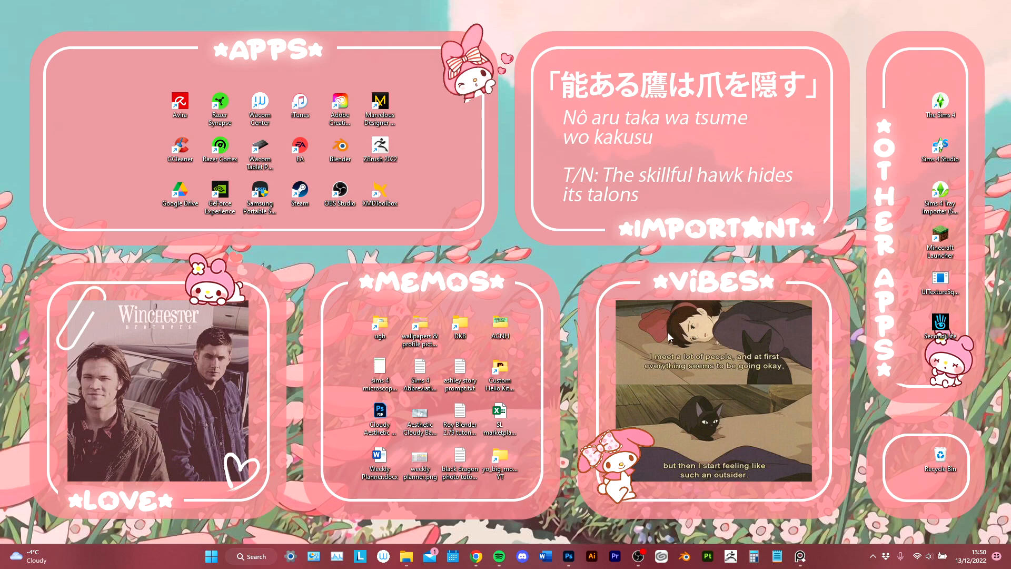
Check the new screenshot in the Dropbox Screenshots folder and minimize the folder window.
{"action": "left_click", "coordinate": [900, 511]}
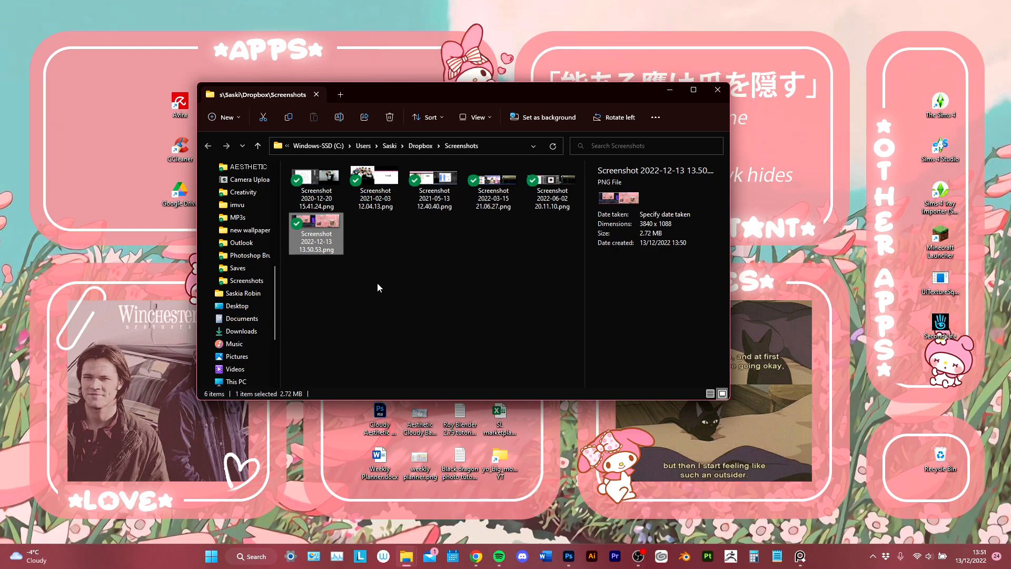
{"action": "left_click", "coordinate": [669, 91]}
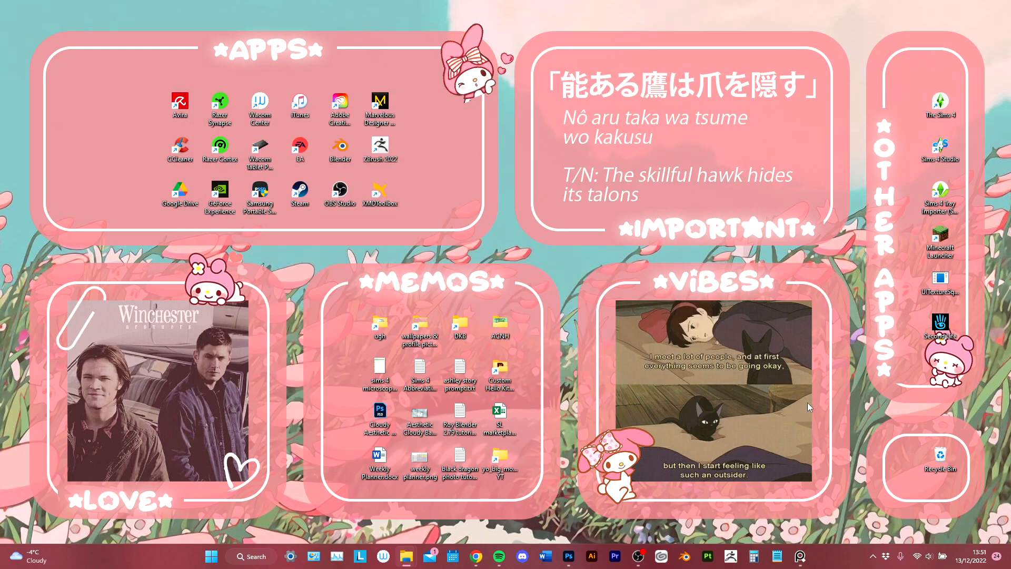
Capture the entire desktop, including all icons and the taskbar, with Gyazo.
{"action": "left_click", "coordinate": [874, 555]}
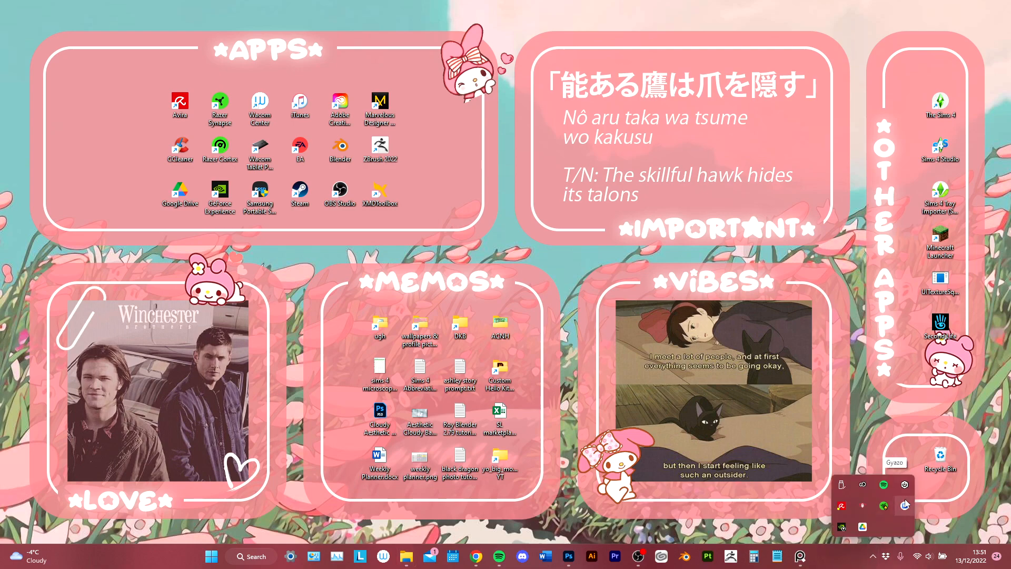
{"action": "right_click", "coordinate": [905, 505]}
{"action": "left_click", "coordinate": [843, 416]}
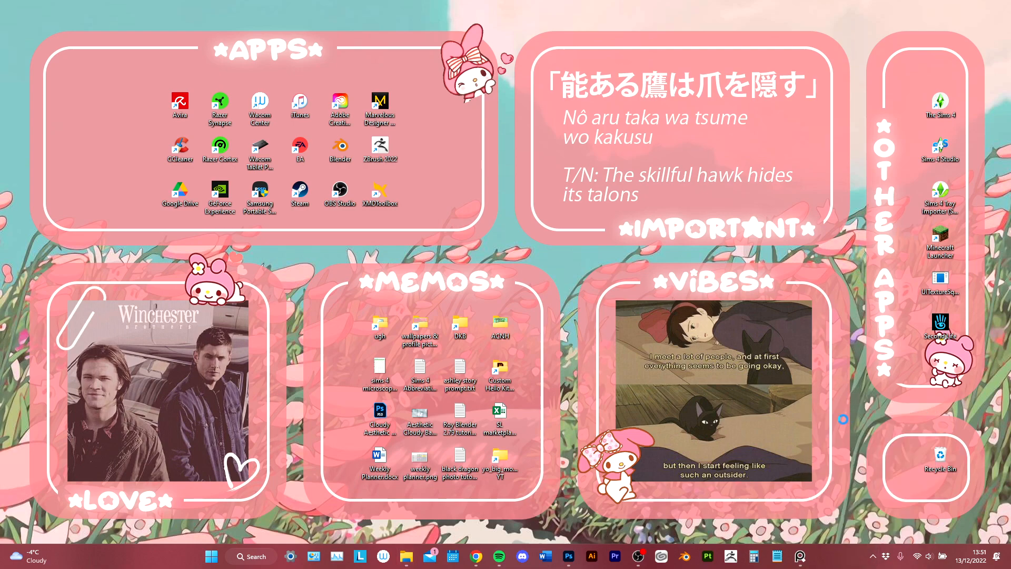
{"action": "left_click_drag", "start_coordinate": [996, 3], "coordinate": [0, 568]}
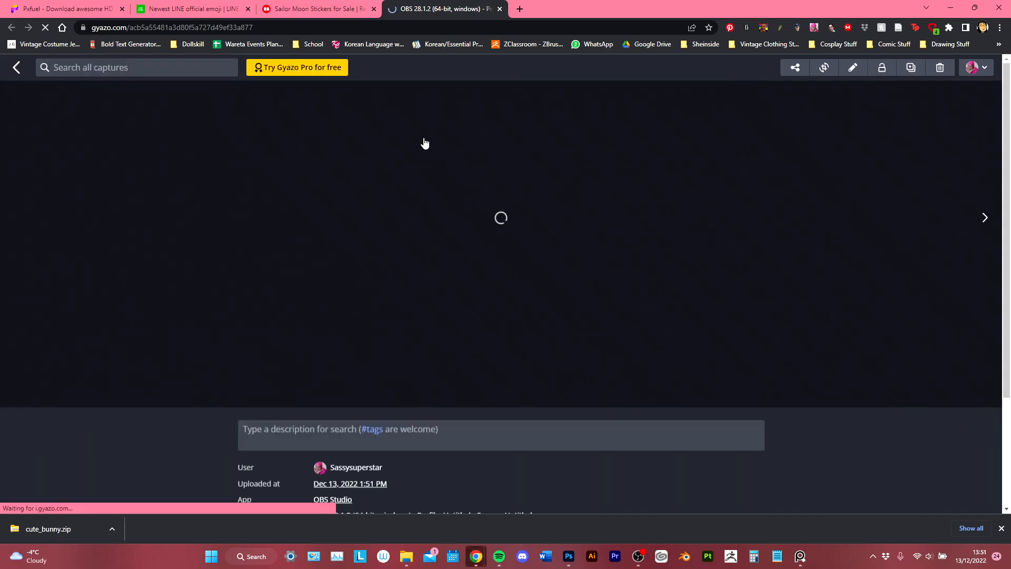
Copy the captured desktop image and save it to Downloads as a JPEG named "Desktop Wallpaper BASE".
{"action": "right_click", "coordinate": [451, 208]}
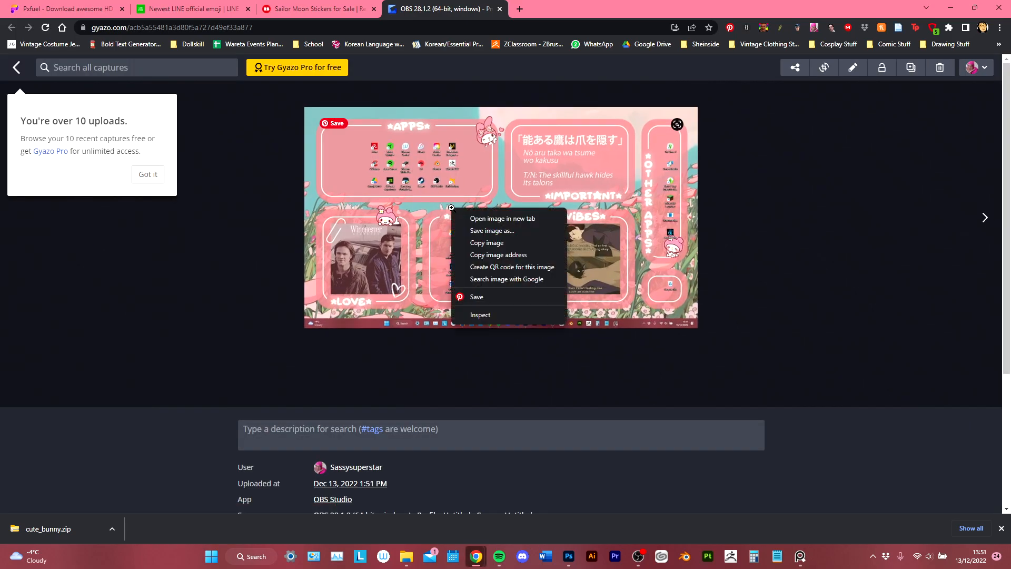
{"action": "left_click", "coordinate": [486, 242]}
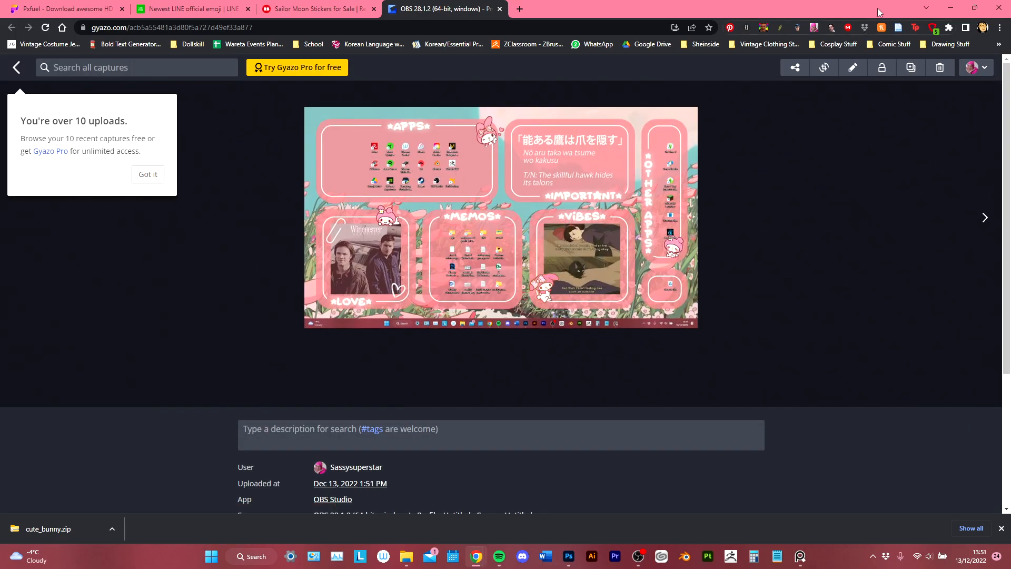
{"action": "right_click", "coordinate": [504, 178]}
{"action": "left_click", "coordinate": [530, 201]}
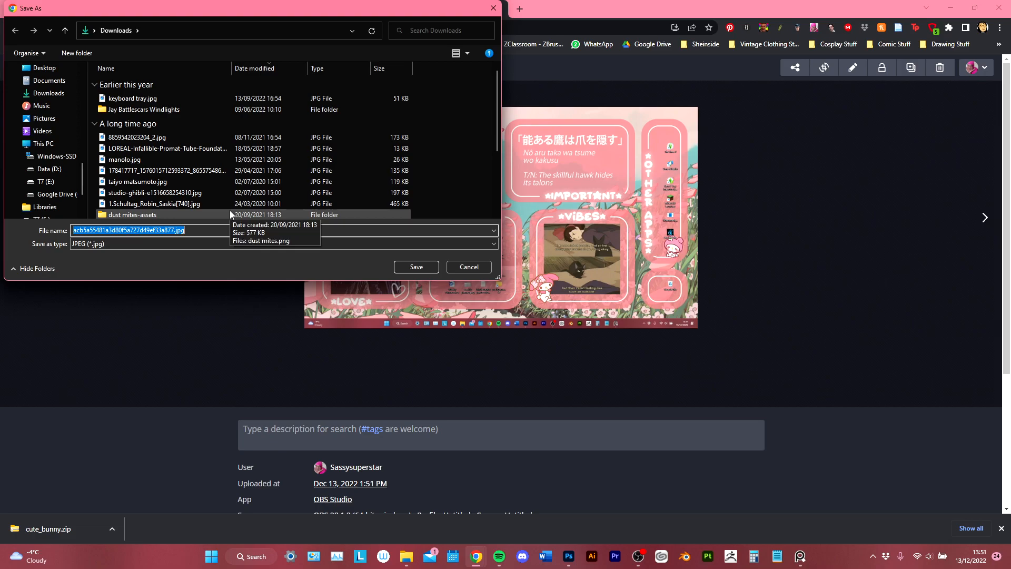
{"action": "type", "text": "Desktop Wallpaper BASE"}
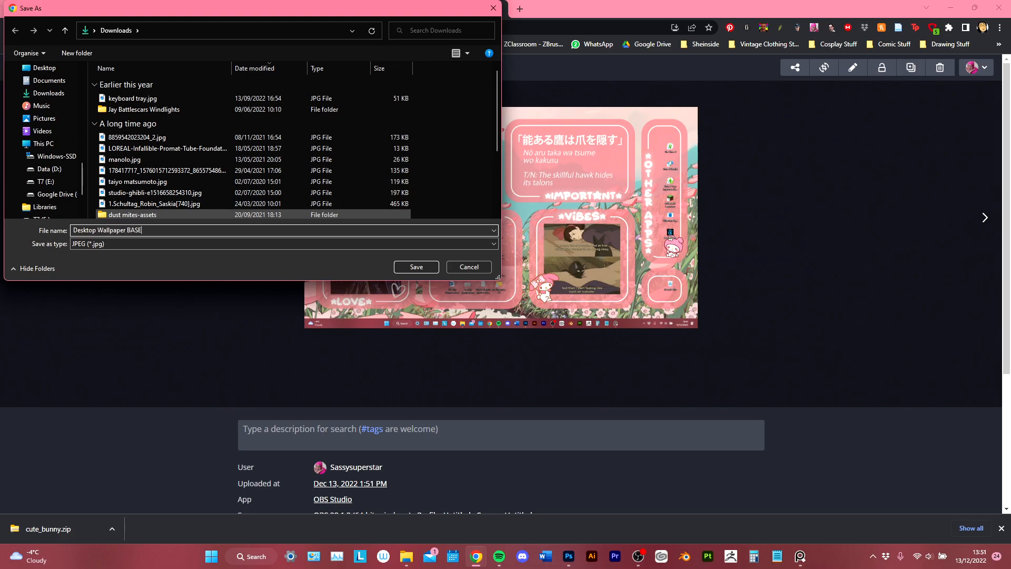
{"action": "key", "text": "Return"}
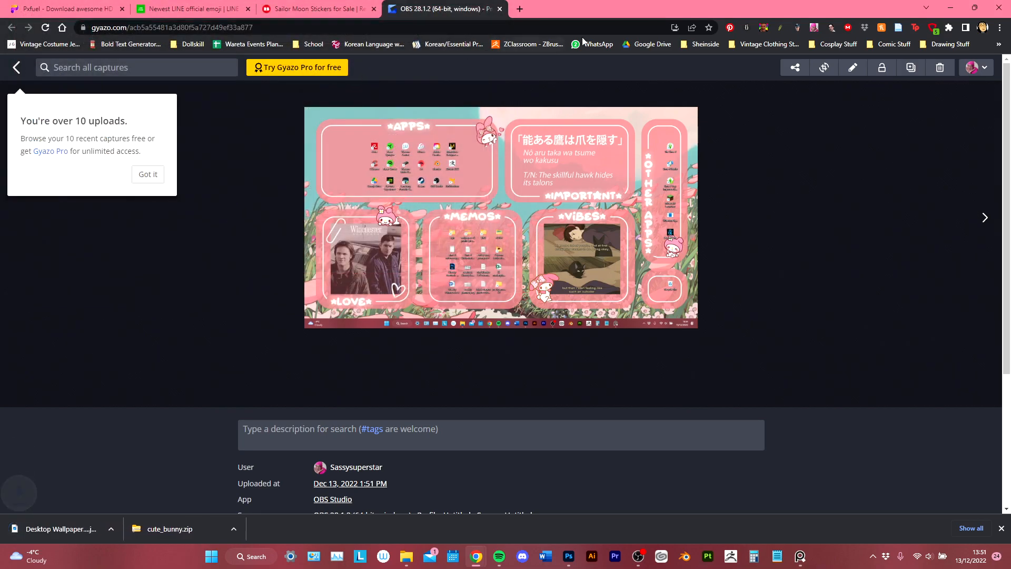
Close the Gyazo capture page, minimize the browser and switch to Photoshop.
{"action": "left_click", "coordinate": [501, 9]}
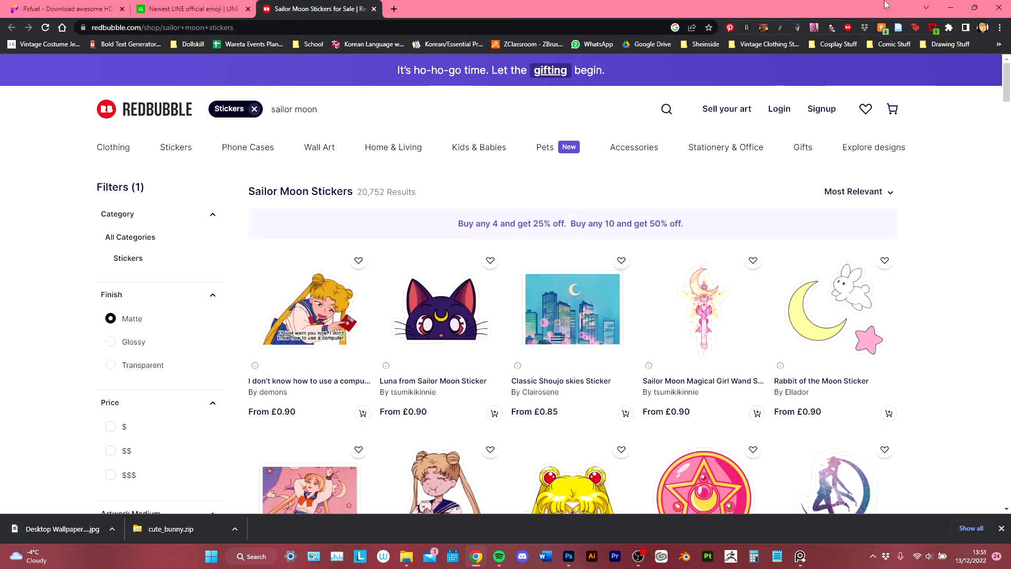
{"action": "left_click", "coordinate": [951, 8]}
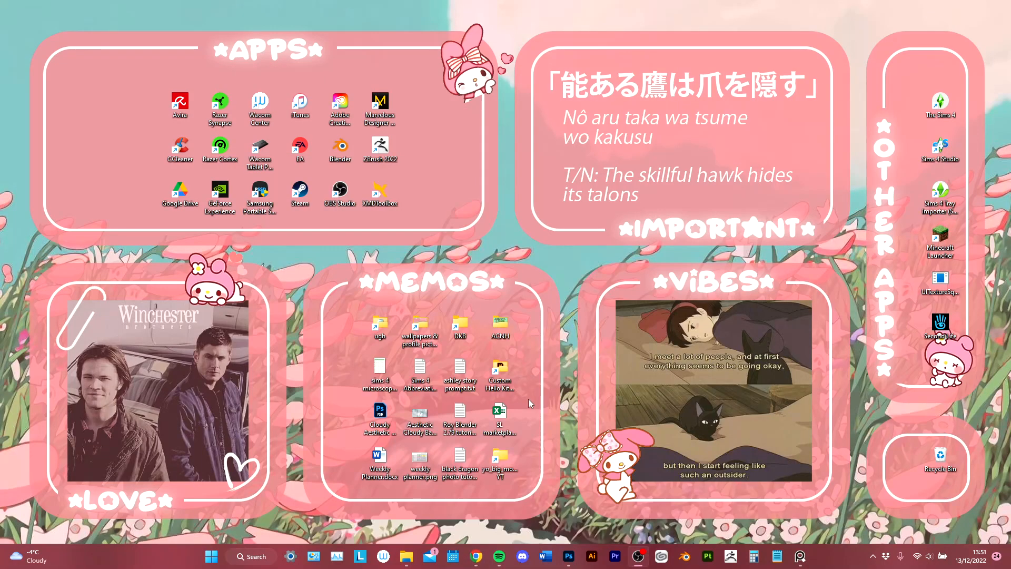
{"action": "left_click", "coordinate": [569, 556]}
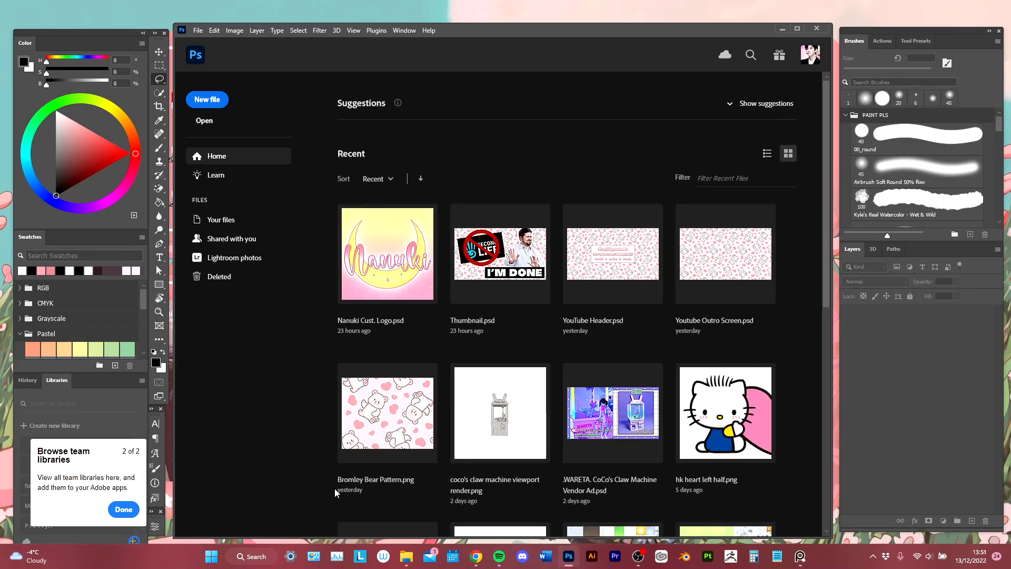
Delete the screenshot dated 2022-12-13 13.50.53 from the Dropbox Screenshots folder.
{"action": "mouse_move", "coordinate": [406, 557]}
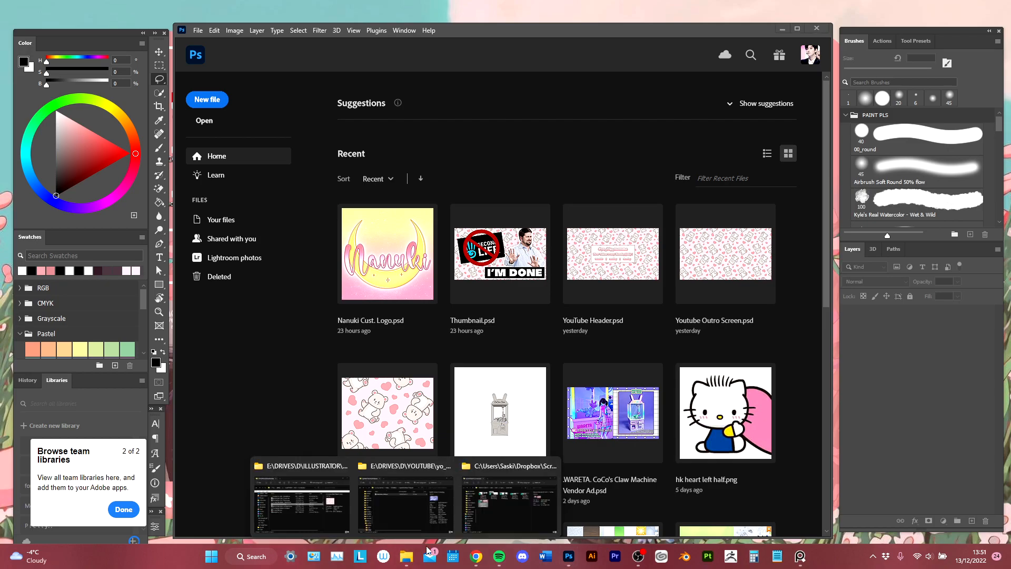
{"action": "left_click", "coordinate": [509, 513]}
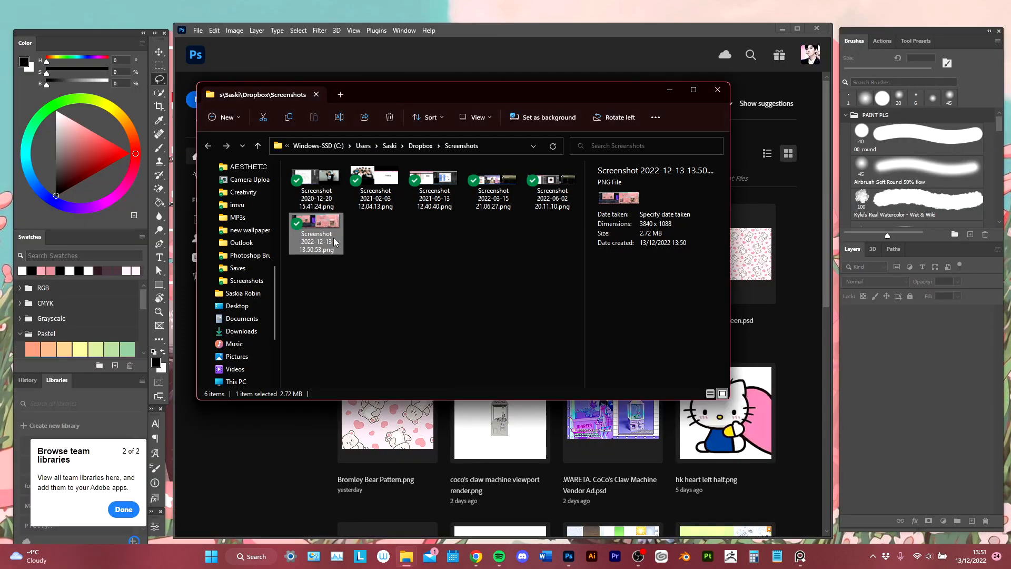
{"action": "left_click", "coordinate": [337, 274]}
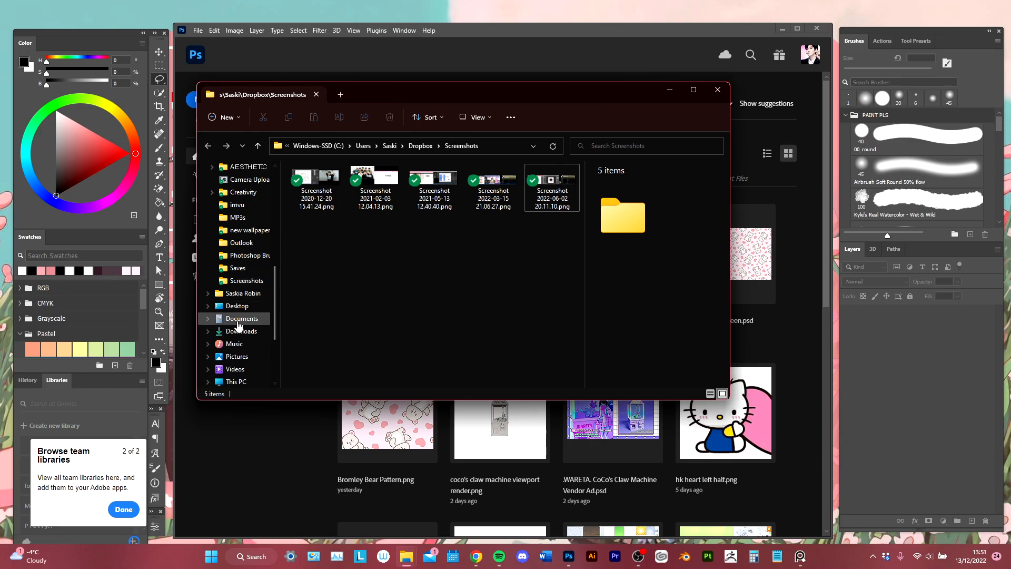
Open Desktop Wallpaper BASE.jpg from the Downloads folder in Photoshop.
{"action": "left_click", "coordinate": [241, 331]}
{"action": "left_click_drag", "start_coordinate": [372, 198], "coordinate": [577, 438]}
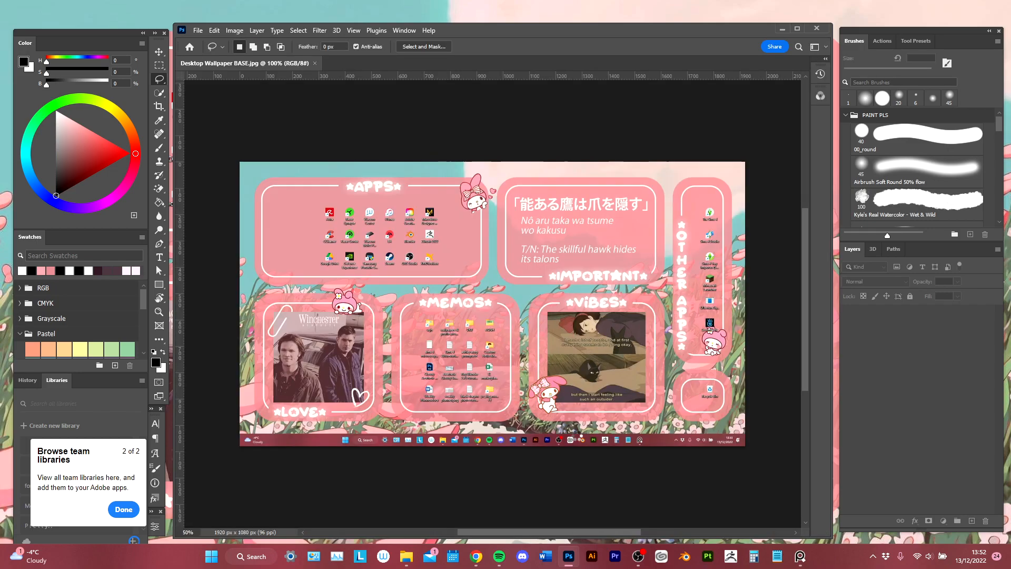
Check the document's canvas size in pixels and leave it without changing anything.
{"action": "left_click", "coordinate": [234, 31]}
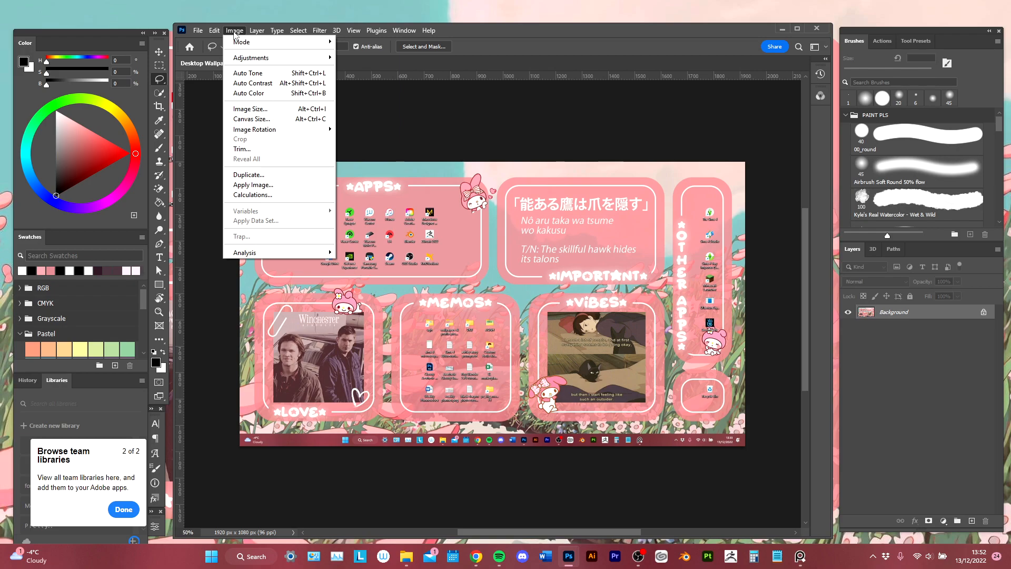
{"action": "left_click", "coordinate": [252, 119]}
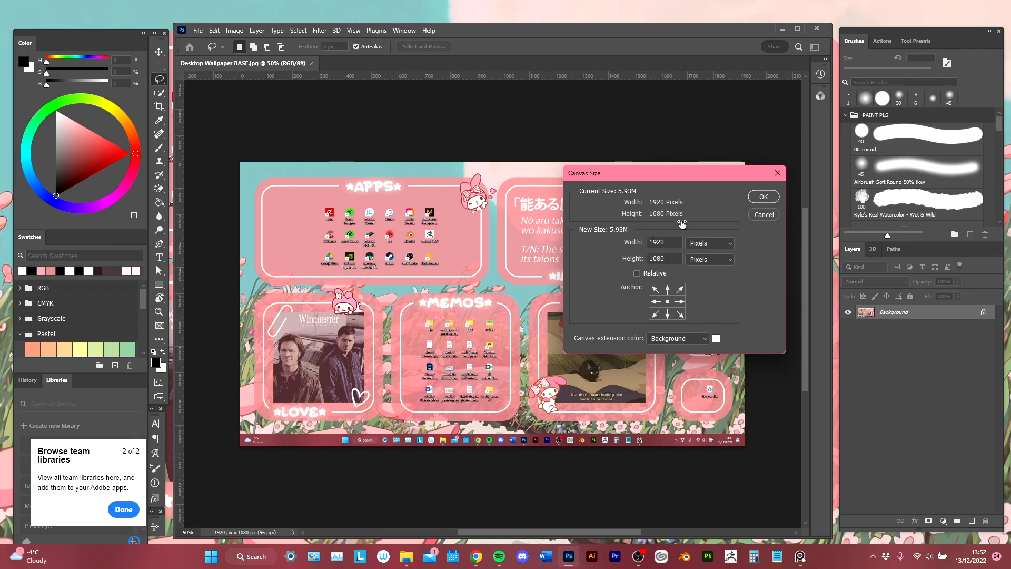
{"action": "left_click", "coordinate": [764, 214]}
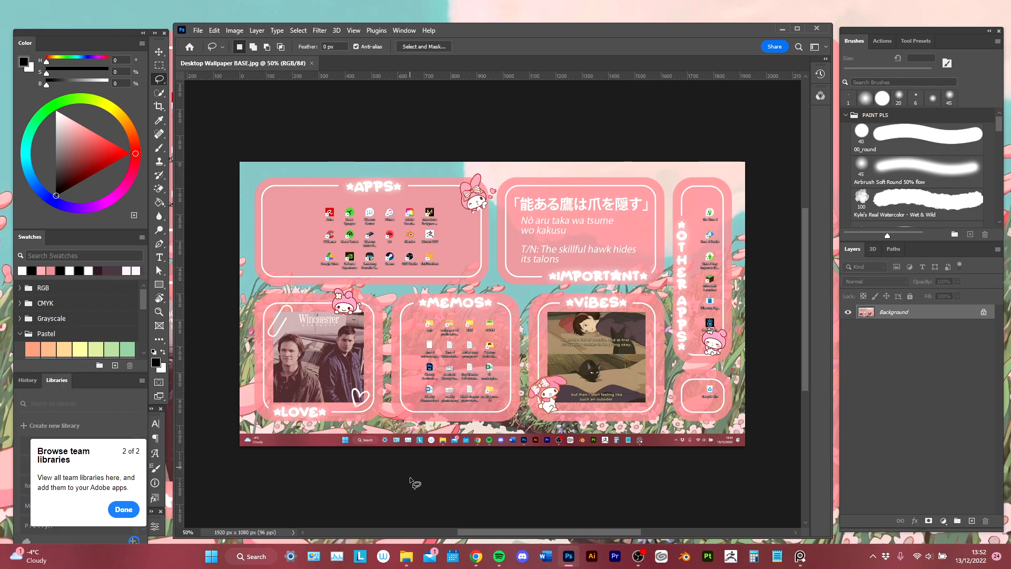
Bring up the Dropbox Screenshots folder window and close it.
{"action": "mouse_move", "coordinate": [404, 556]}
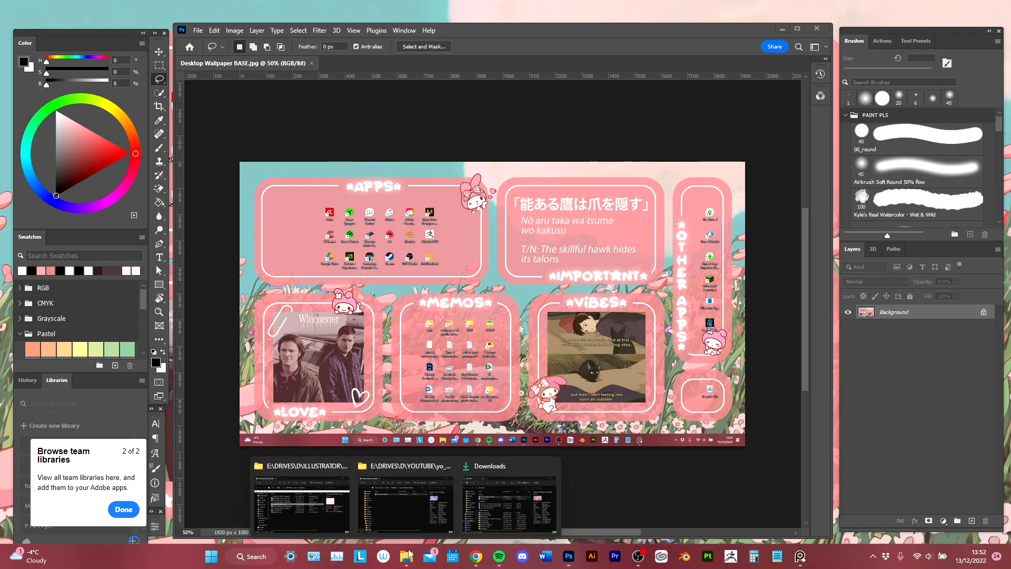
{"action": "left_click", "coordinate": [505, 526]}
{"action": "key", "text": "alt+Left"}
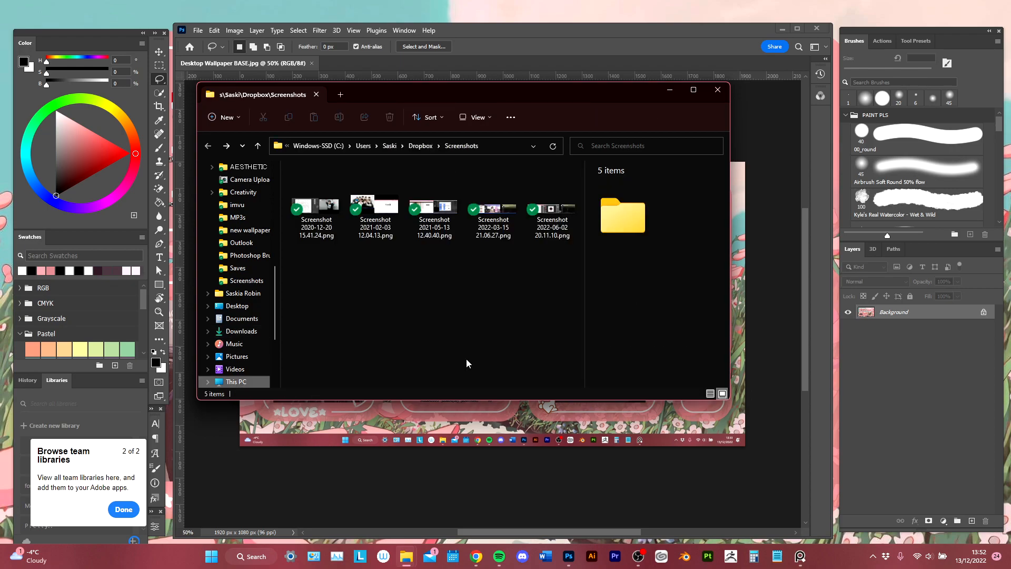
{"action": "left_click", "coordinate": [717, 90]}
Preview Sailor Moon_ORIG.jpg from the Organised Desktop Wallpaper folder and close the image viewer.
{"action": "mouse_move", "coordinate": [406, 556]}
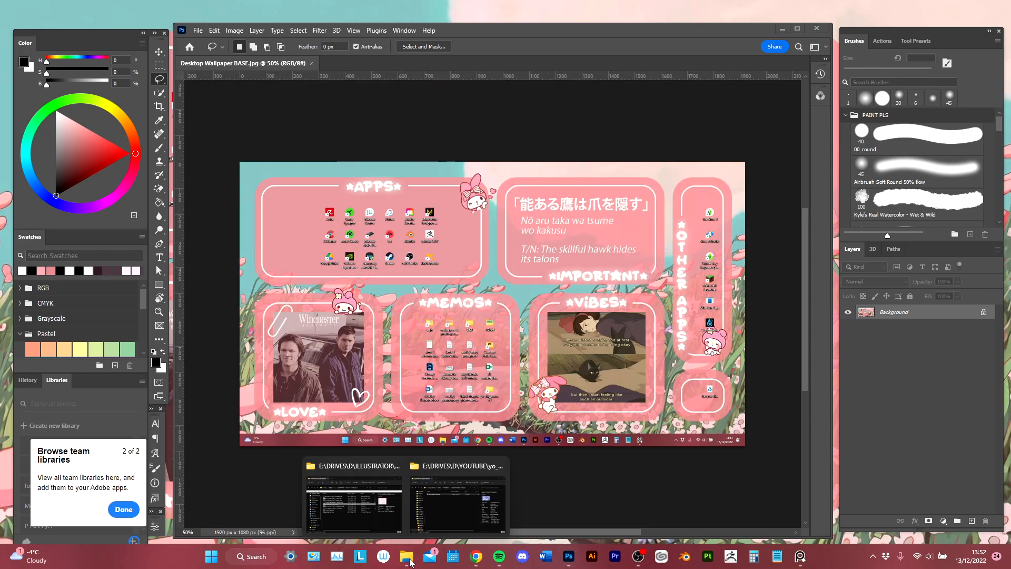
{"action": "left_click", "coordinate": [450, 515]}
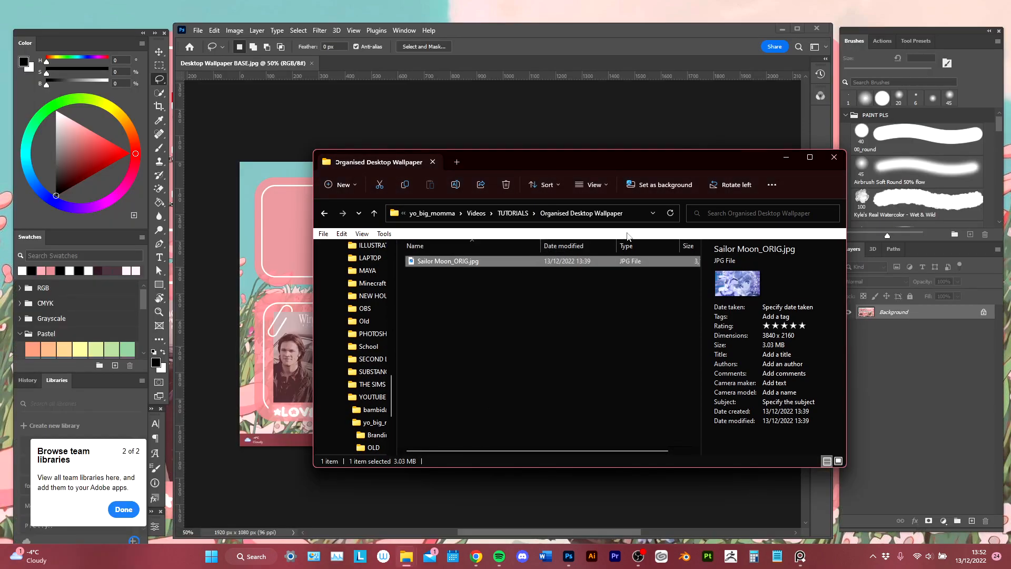
{"action": "double_click", "coordinate": [508, 259]}
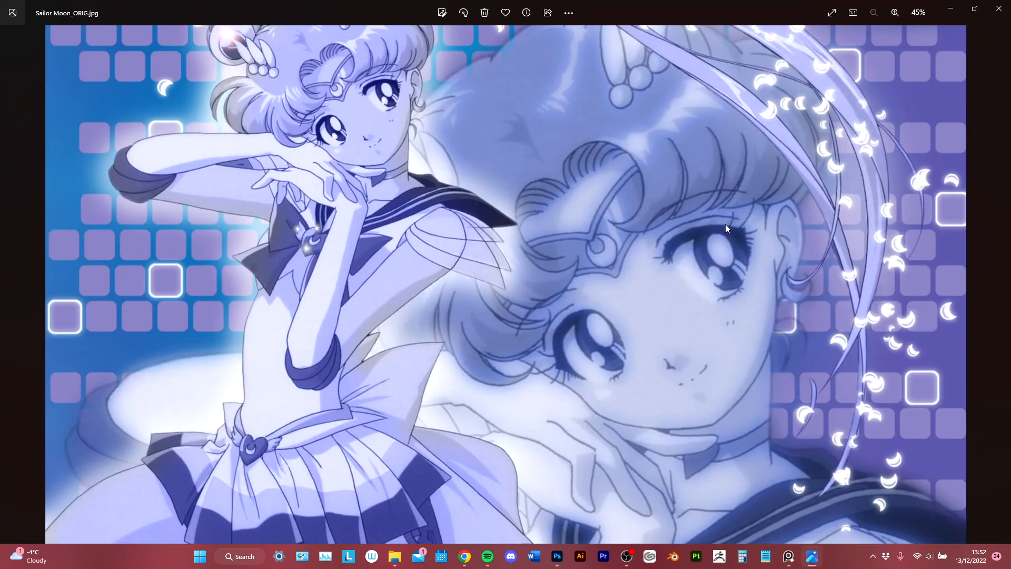
{"action": "left_click", "coordinate": [1000, 8]}
Place Sailor Moon_ORIG.jpg from the Organised Desktop Wallpaper folder into the open Photoshop document, filling the canvas.
{"action": "left_click_drag", "start_coordinate": [626, 163], "coordinate": [507, 120]}
{"action": "left_click_drag", "start_coordinate": [404, 214], "coordinate": [768, 323]}
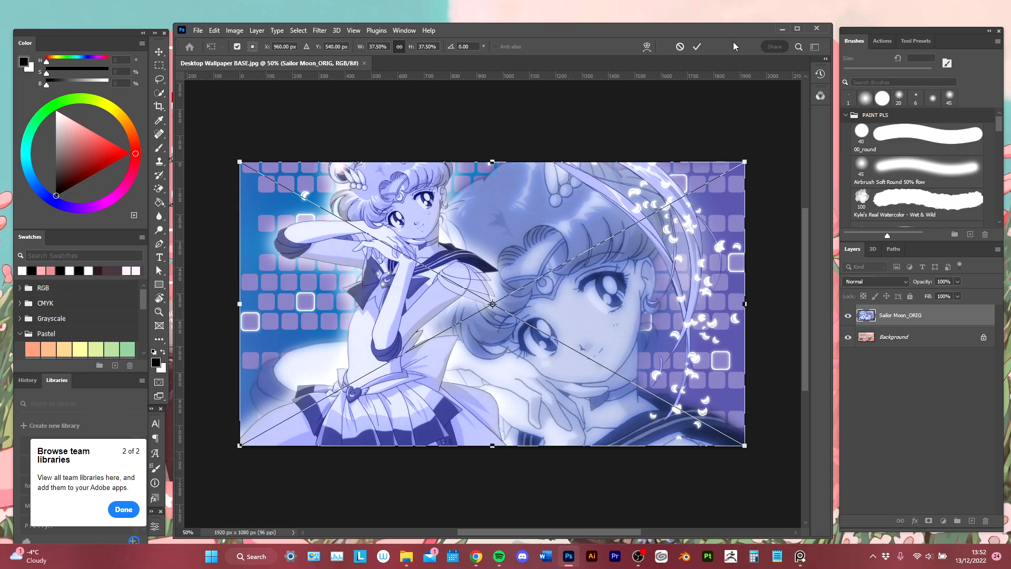
{"action": "left_click", "coordinate": [697, 47]}
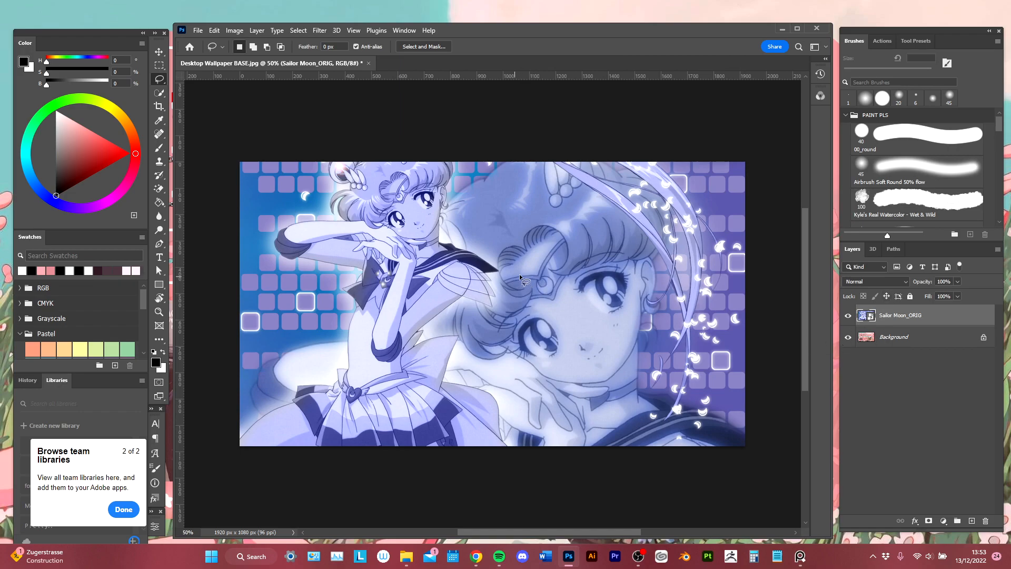
Try enlarging the placed Sailor Moon image beyond the canvas edges with Free Transform and repositioning it.
{"action": "key", "text": "v"}
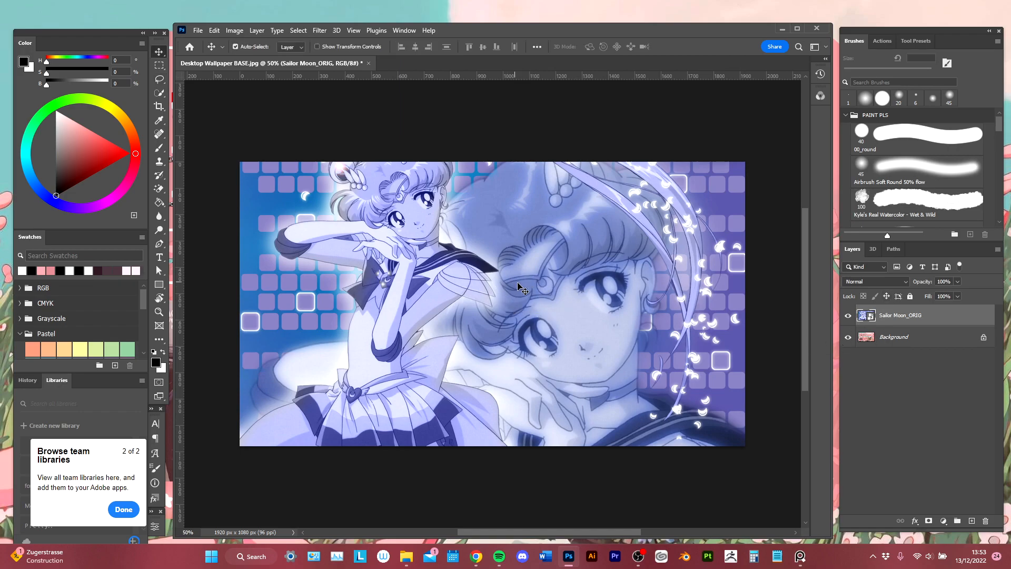
{"action": "key", "text": "ctrl+t"}
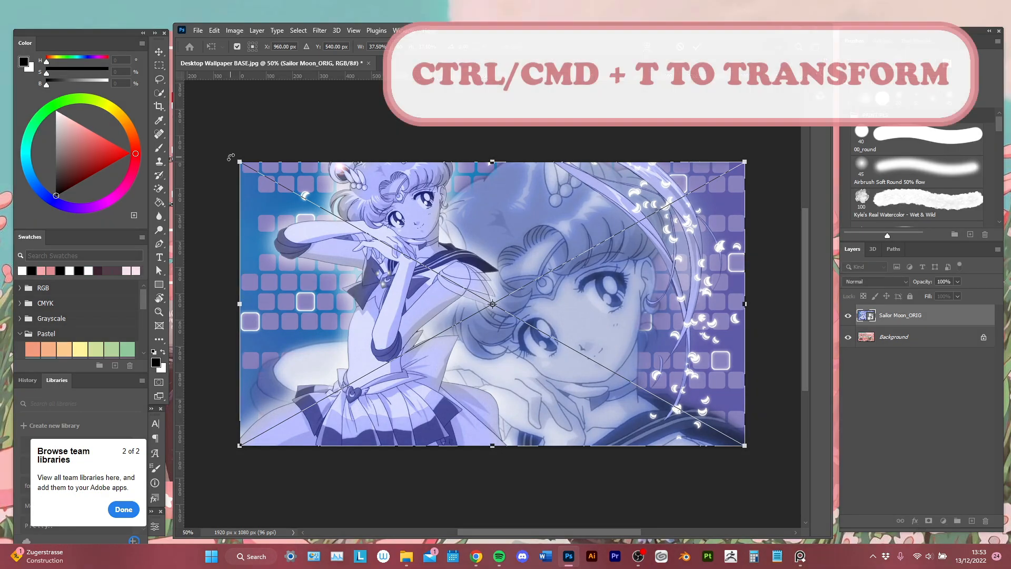
{"action": "left_click_drag", "start_coordinate": [238, 161], "coordinate": [193, 95]}
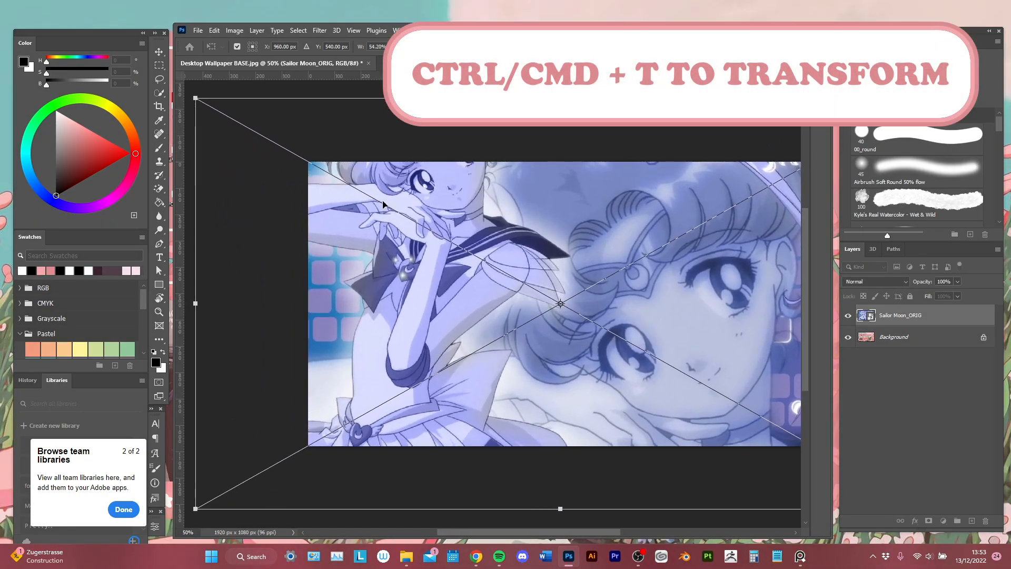
{"action": "left_click_drag", "start_coordinate": [631, 269], "coordinate": [476, 279]}
{"action": "key", "text": "Return"}
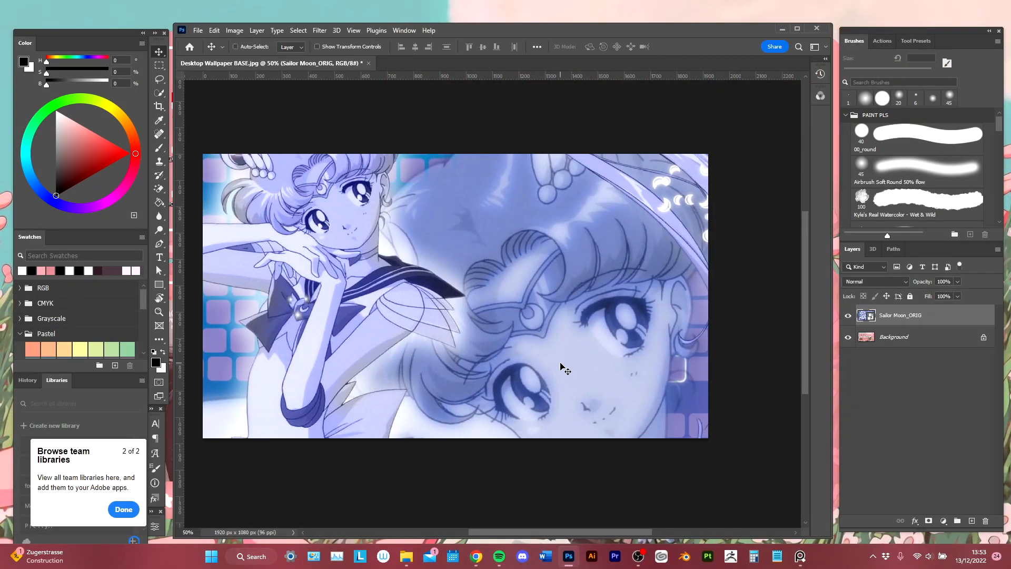
{"action": "left_click_drag", "start_coordinate": [518, 338], "coordinate": [532, 355]}
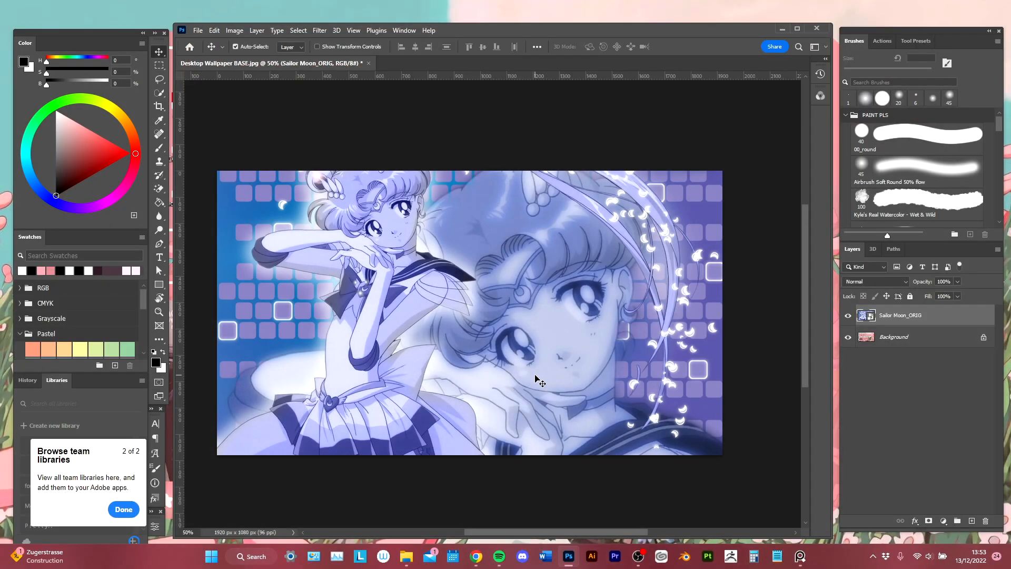
{"action": "left_click", "coordinate": [23, 383]}
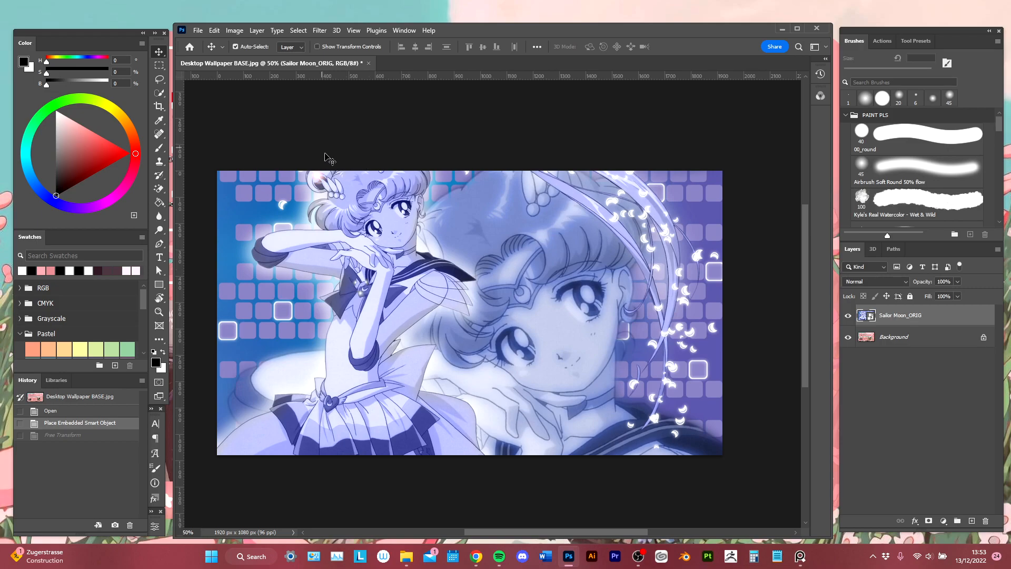
Start saving the document as a new Photoshop file in the TUTORIALS\Organised Desktop Wallpaper folder on the E: drive.
{"action": "left_click", "coordinate": [198, 30]}
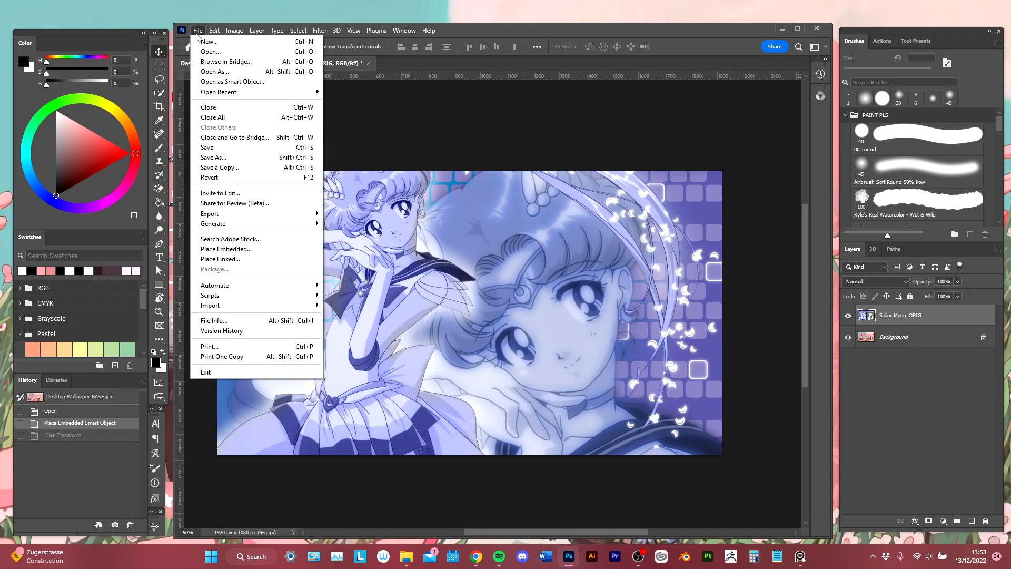
{"action": "left_click", "coordinate": [235, 158]}
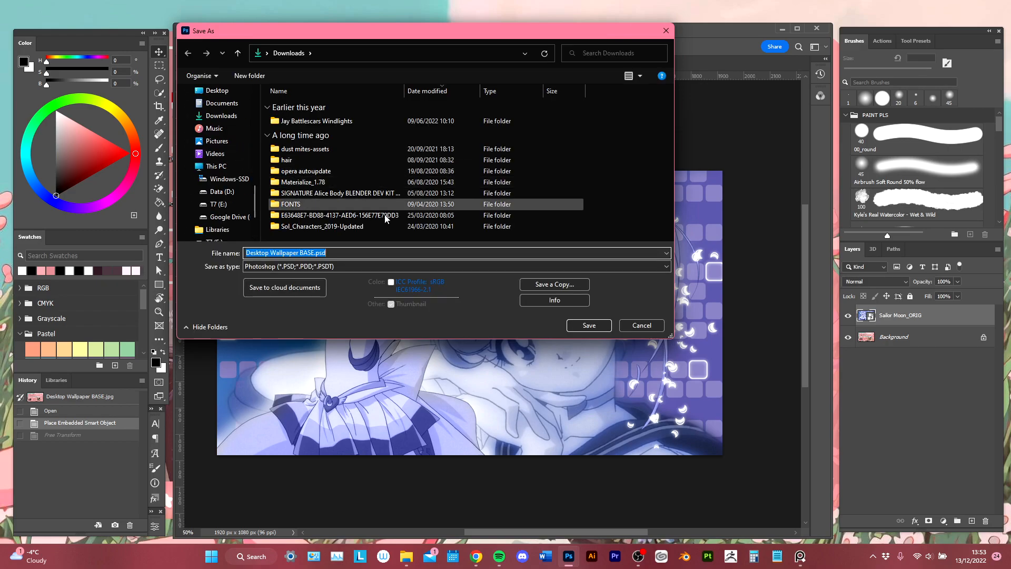
{"action": "mouse_move", "coordinate": [406, 557]}
{"action": "left_click", "coordinate": [459, 498]}
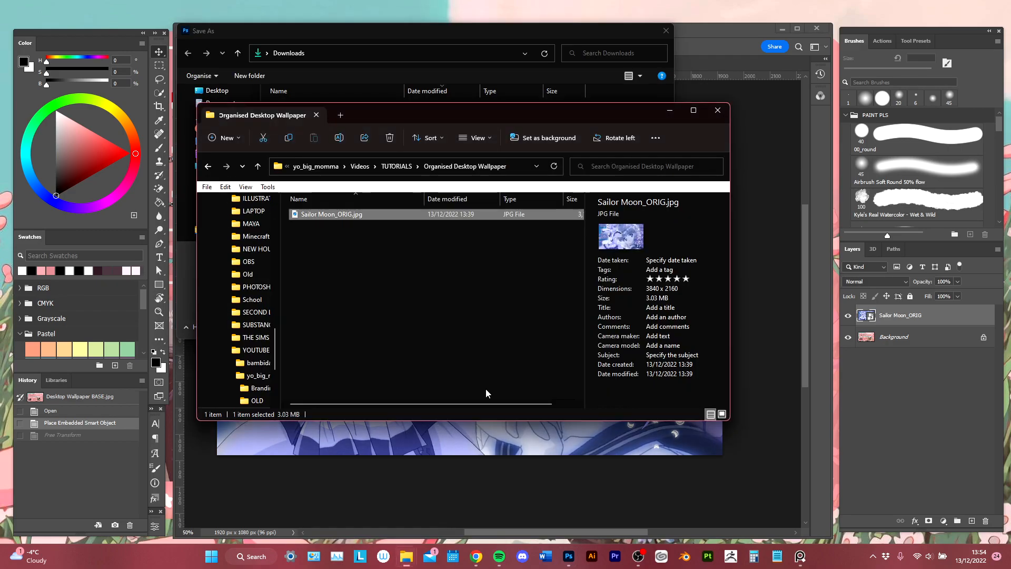
{"action": "left_click", "coordinate": [519, 166]}
{"action": "left_click", "coordinate": [411, 52]}
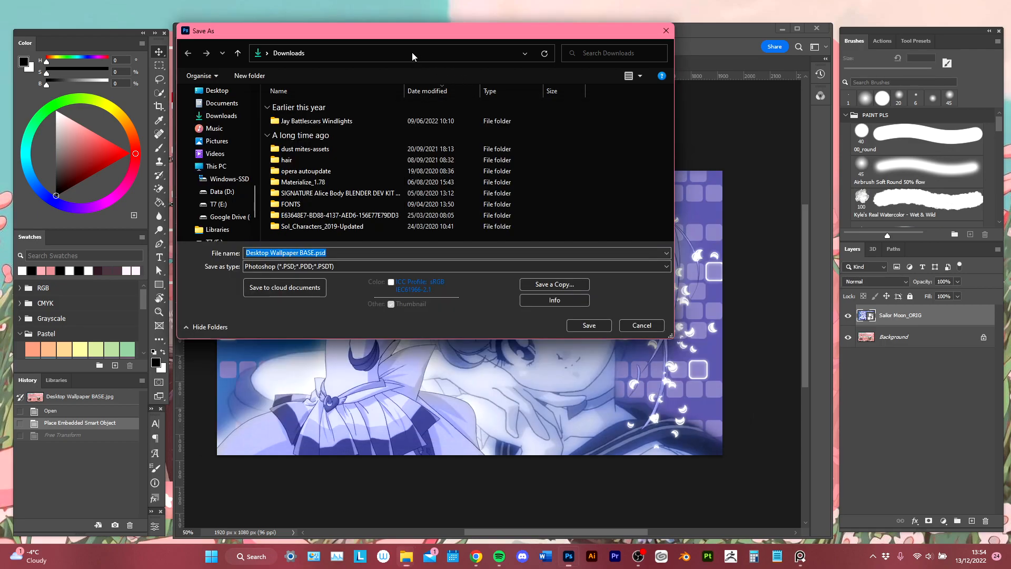
{"action": "type", "text": "E:\\DRIVES\\D\\YOUTUBE\\yo_big_momma\\Videos\\TUTORIALS\\Organised Desktop Wallpaper"}
{"action": "key", "text": "Return"}
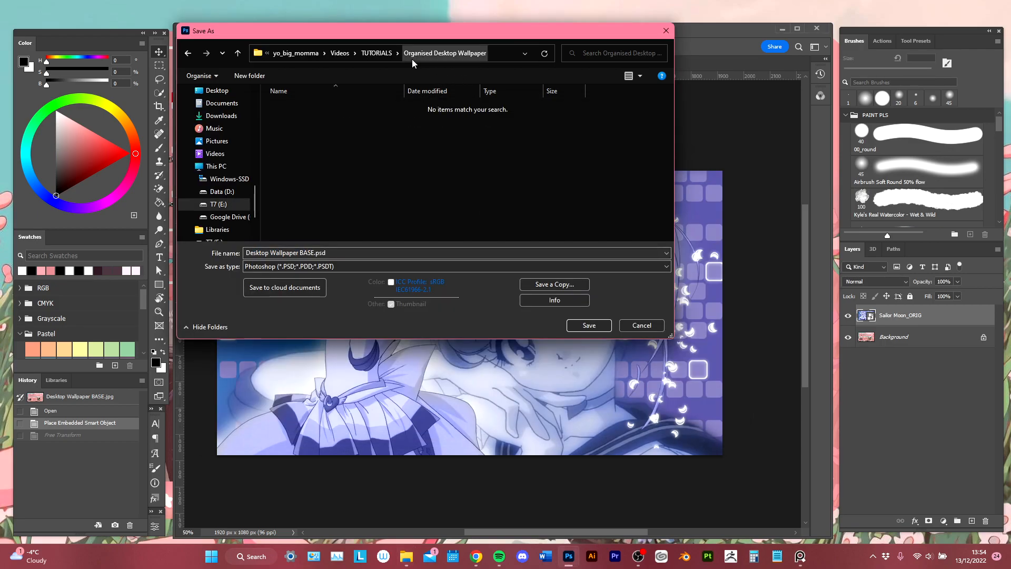
Name the Photoshop file Sailor Moon_Organised Desktop Wallpaper and save it.
{"action": "left_click", "coordinate": [341, 254]}
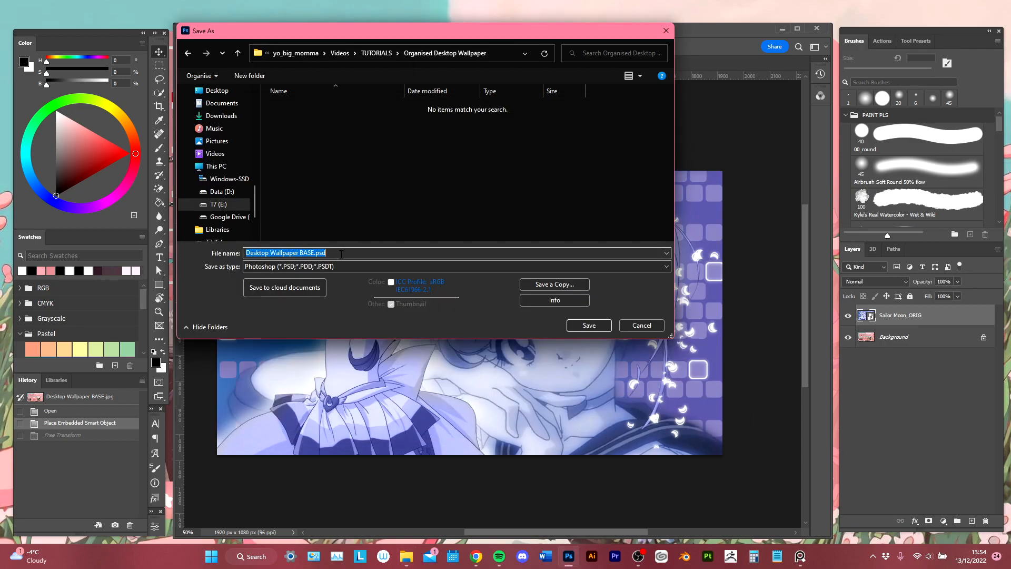
{"action": "type", "text": "Sail"}
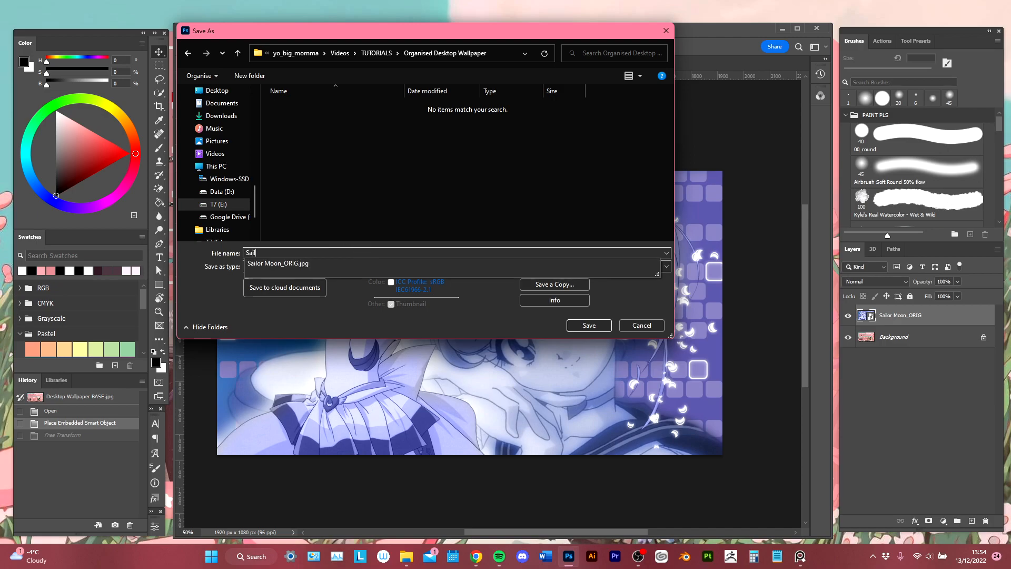
{"action": "type", "text": "or Moon_Desktop"}
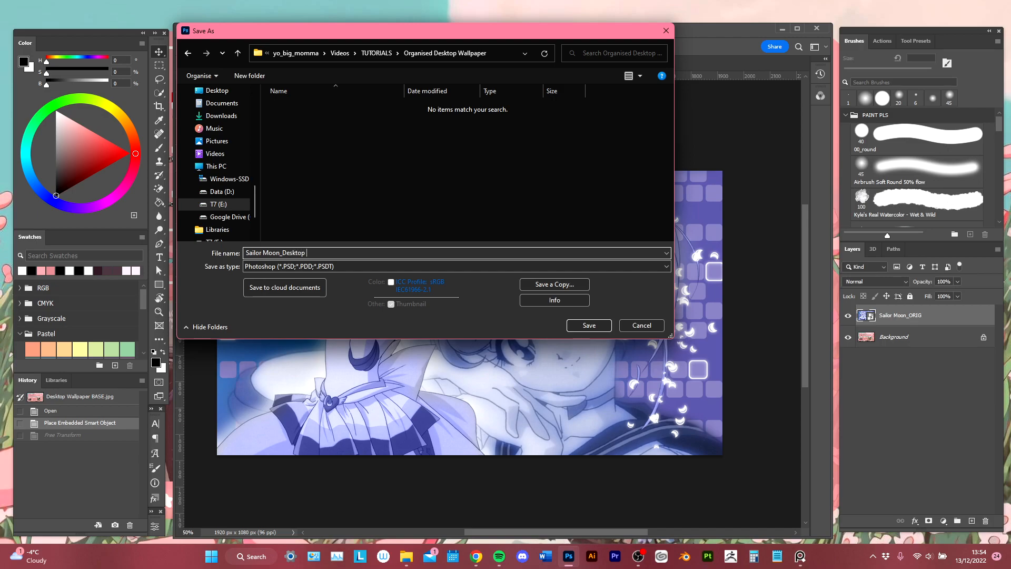
{"action": "type", "text": " Walpap"}
{"action": "type", "text": "O"}
{"action": "type", "text": "RIG_"}
{"action": "key", "text": "Return"}
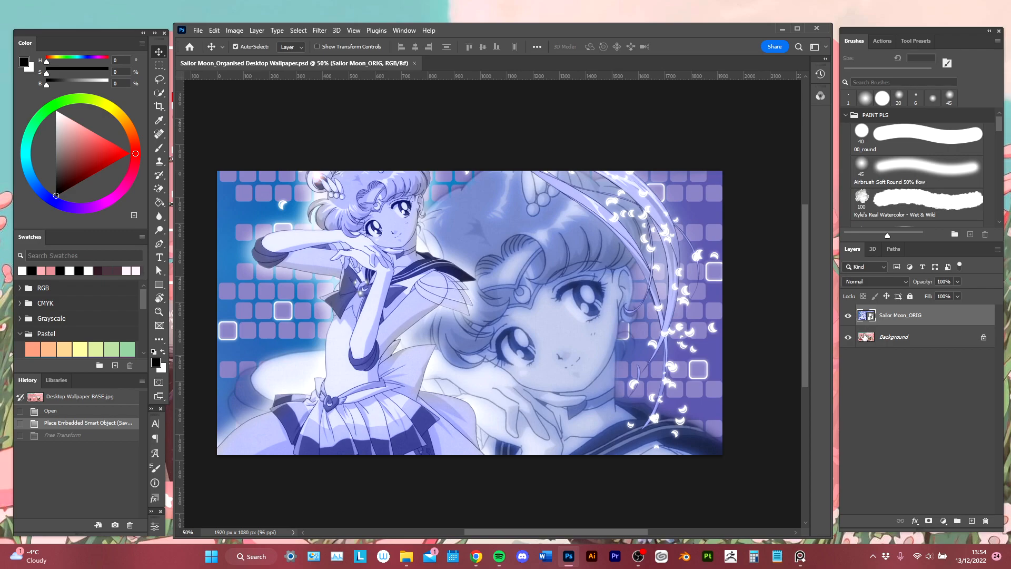
Unlock the desktop capture's Background layer, move it above the Sailor Moon_ORIG layer and lower its opacity to 64%.
{"action": "left_click", "coordinate": [983, 337]}
{"action": "left_click_drag", "start_coordinate": [915, 344], "coordinate": [911, 305]}
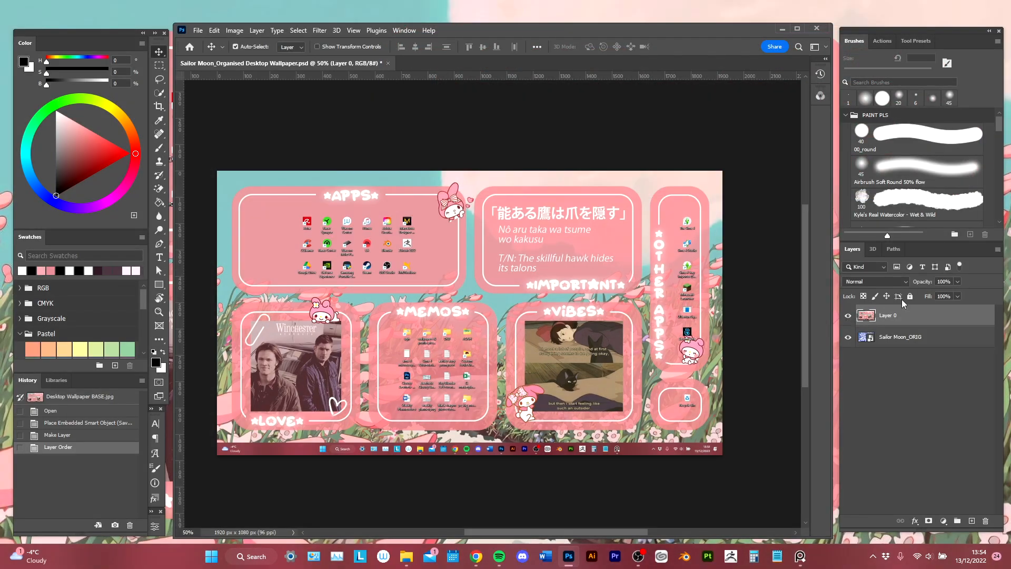
{"action": "mouse_move", "coordinate": [926, 281]}
{"action": "left_mouse_down"}
{"action": "mouse_move", "coordinate": [894, 285]}
{"action": "mouse_move", "coordinate": [906, 284]}
{"action": "left_mouse_up"}
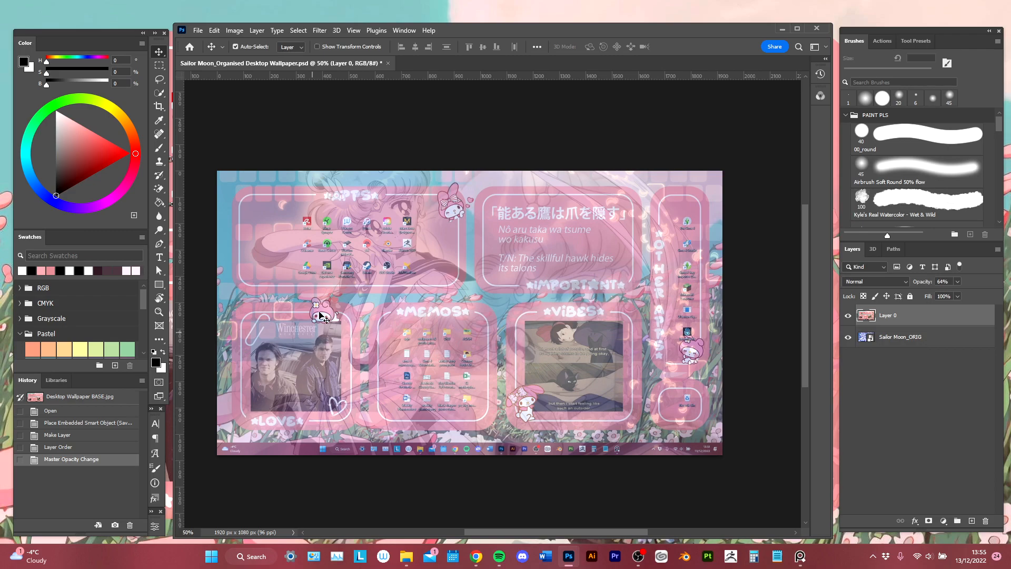
Draw a black rounded rectangle over the APPS panel with the Rectangle tool and enlarge it to about 538 by 332 px.
{"action": "left_click", "coordinate": [159, 286]}
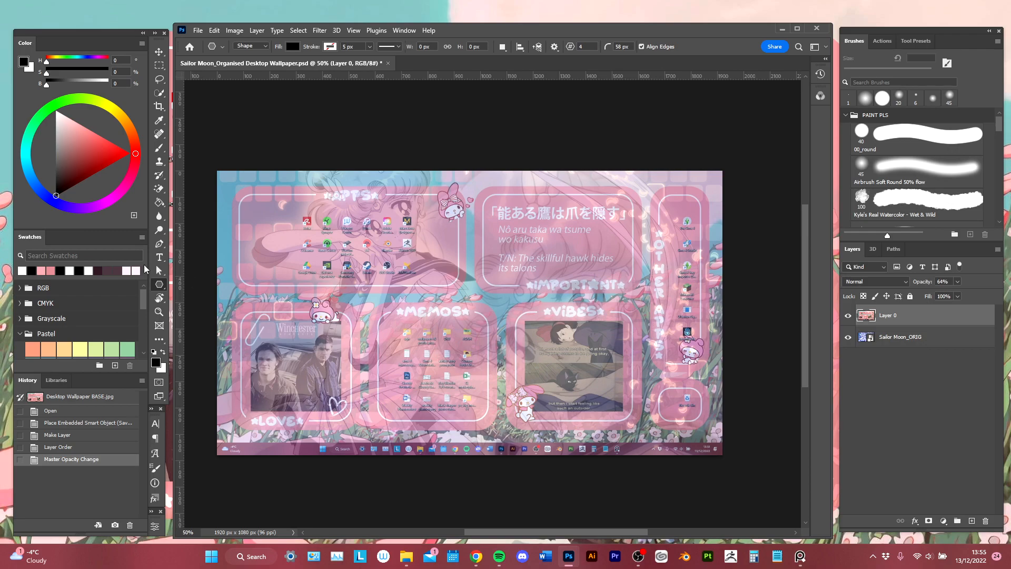
{"action": "left_click", "coordinate": [160, 289]}
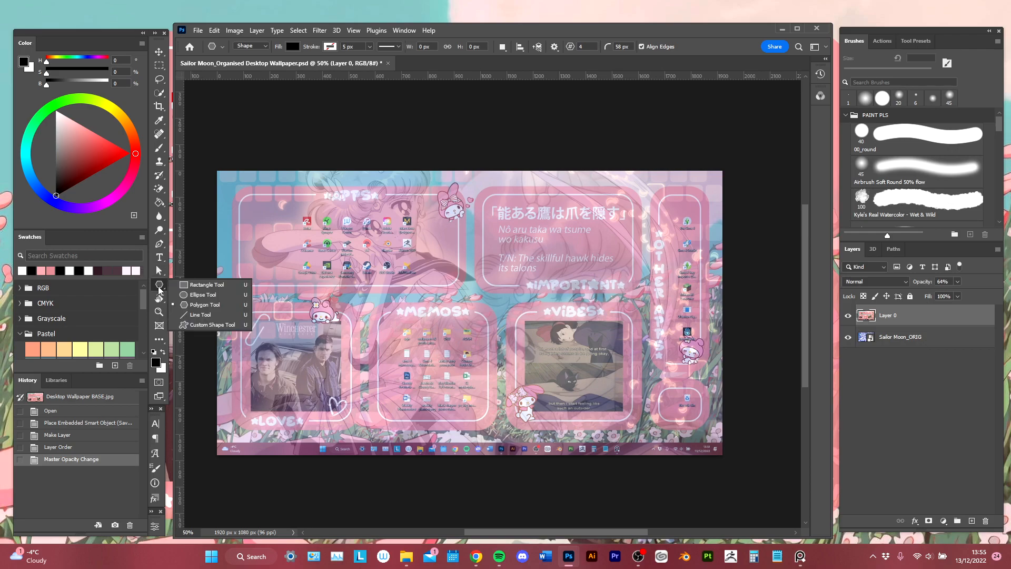
{"action": "left_click", "coordinate": [196, 286]}
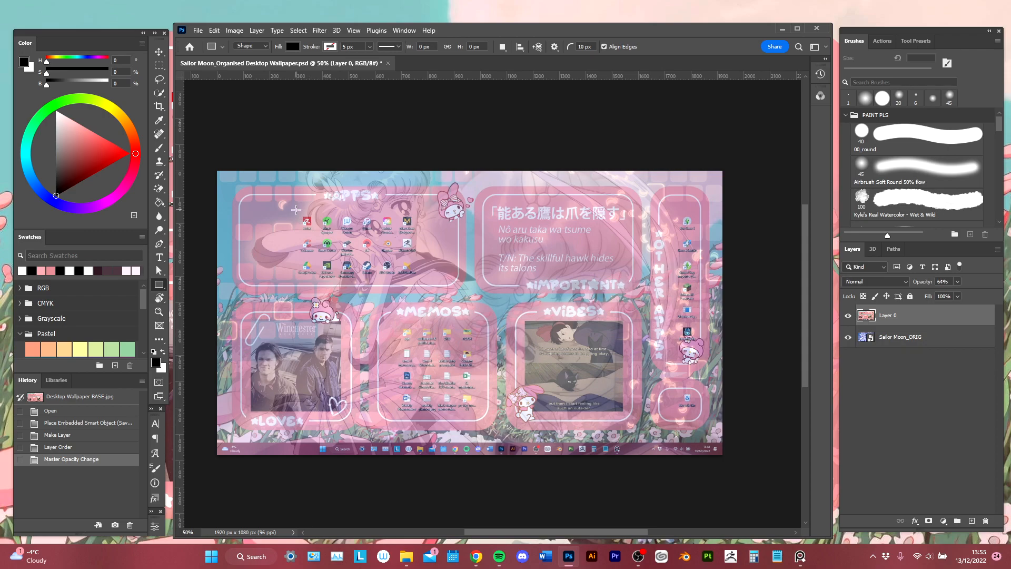
{"action": "left_click_drag", "start_coordinate": [296, 210], "coordinate": [423, 283]}
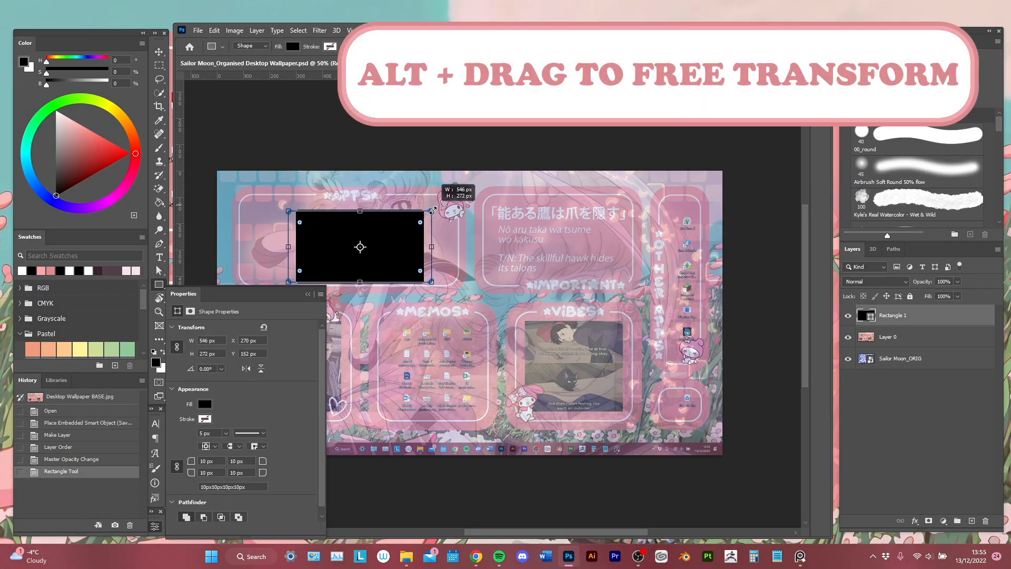
{"action": "left_click_drag", "start_coordinate": [425, 209], "coordinate": [435, 203]}
{"action": "mouse_move", "coordinate": [432, 204]}
{"action": "left_mouse_down"}
{"action": "mouse_move", "coordinate": [436, 215]}
{"action": "mouse_move", "coordinate": [432, 202]}
{"action": "left_mouse_up"}
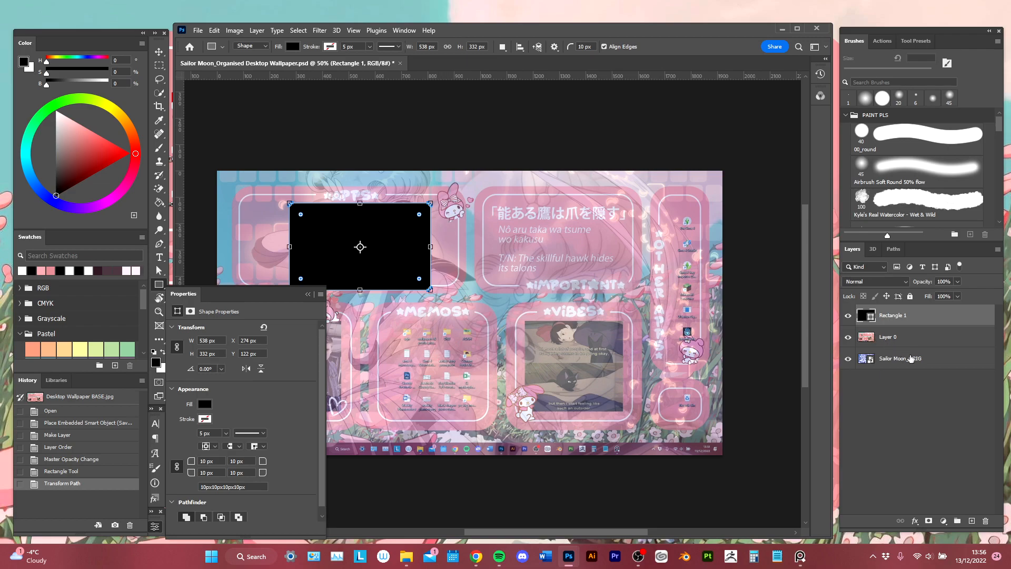
{"action": "left_click", "coordinate": [155, 526]}
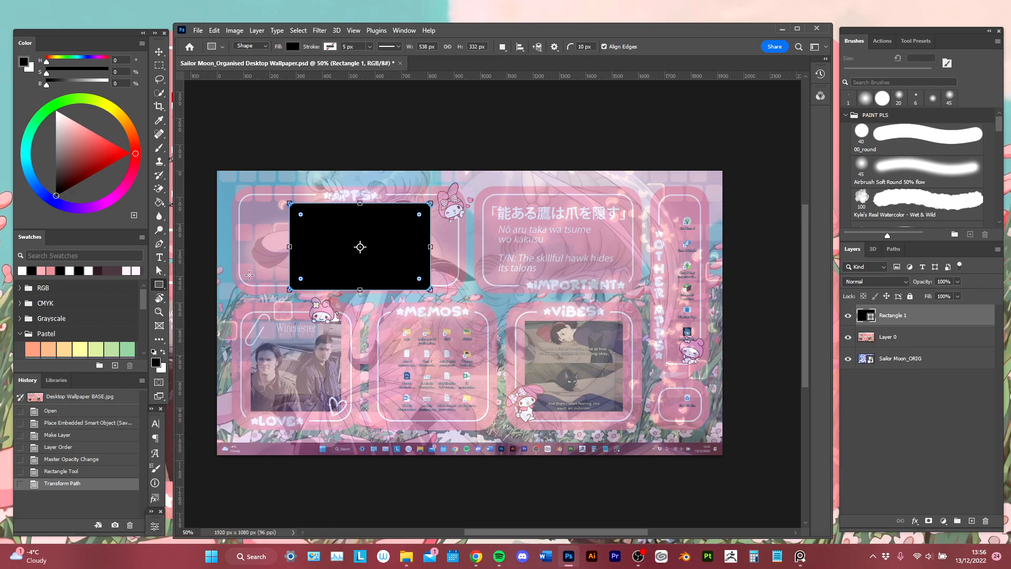
Round the corners of the black rectangle over the APPS panel to a radius of about 45 px.
{"action": "left_click", "coordinate": [892, 360]}
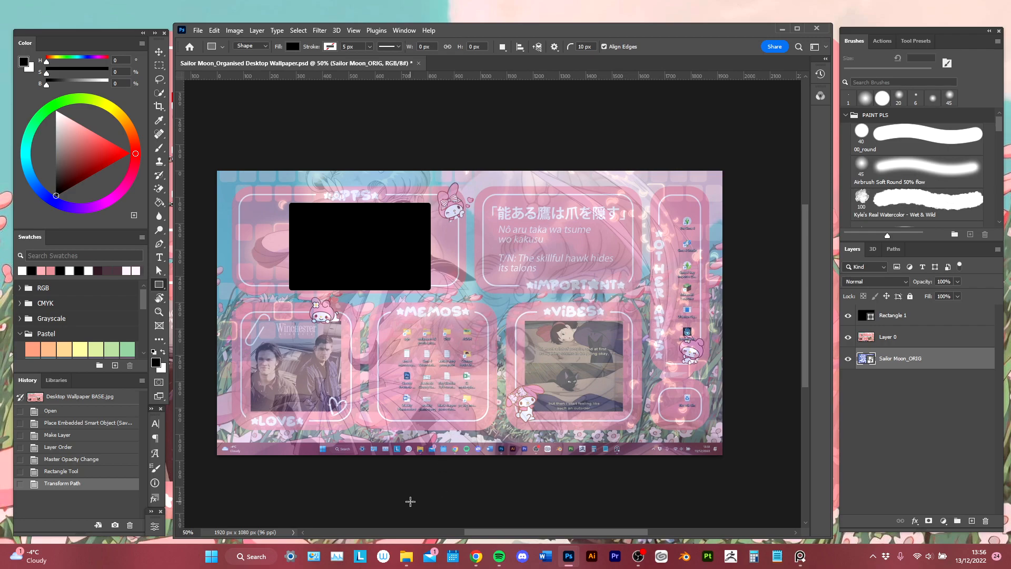
{"action": "scroll", "coordinate": [369, 274], "scroll_direction": "up", "scroll_amount": 4}
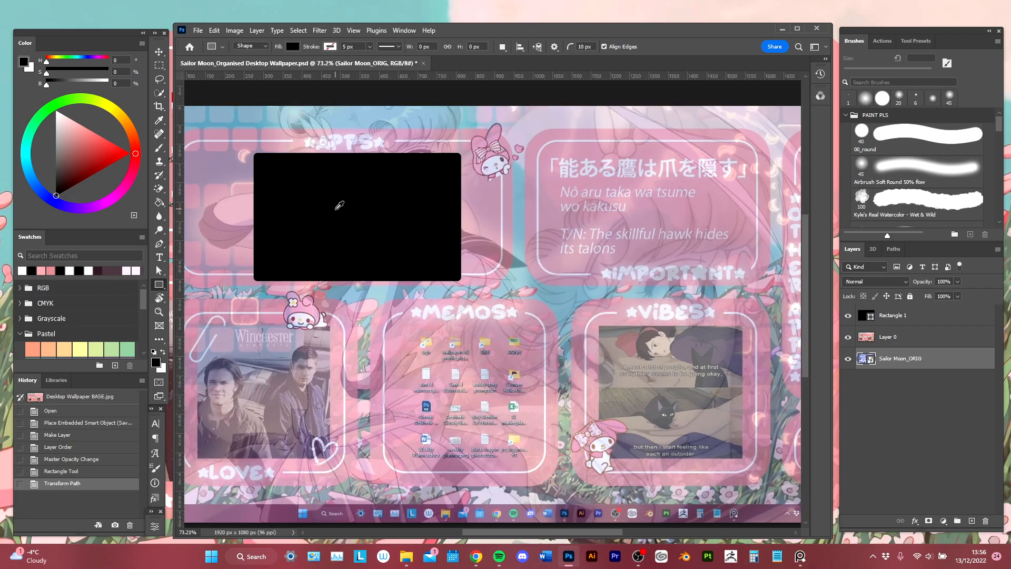
{"action": "scroll", "coordinate": [340, 205], "scroll_direction": "up", "scroll_amount": 1}
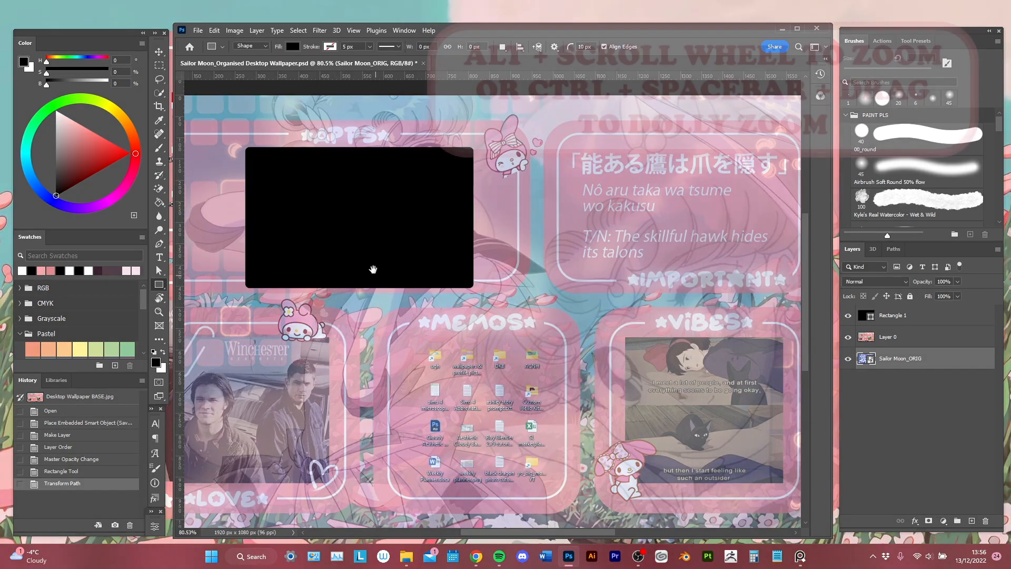
{"action": "left_click_drag", "start_coordinate": [364, 252], "coordinate": [441, 326]}
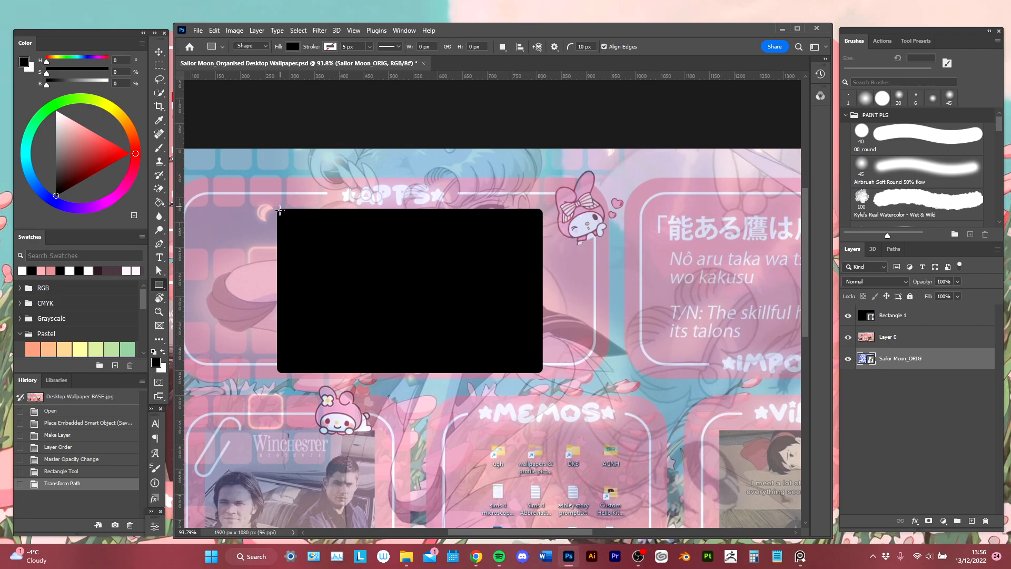
{"action": "left_click", "coordinate": [923, 319]}
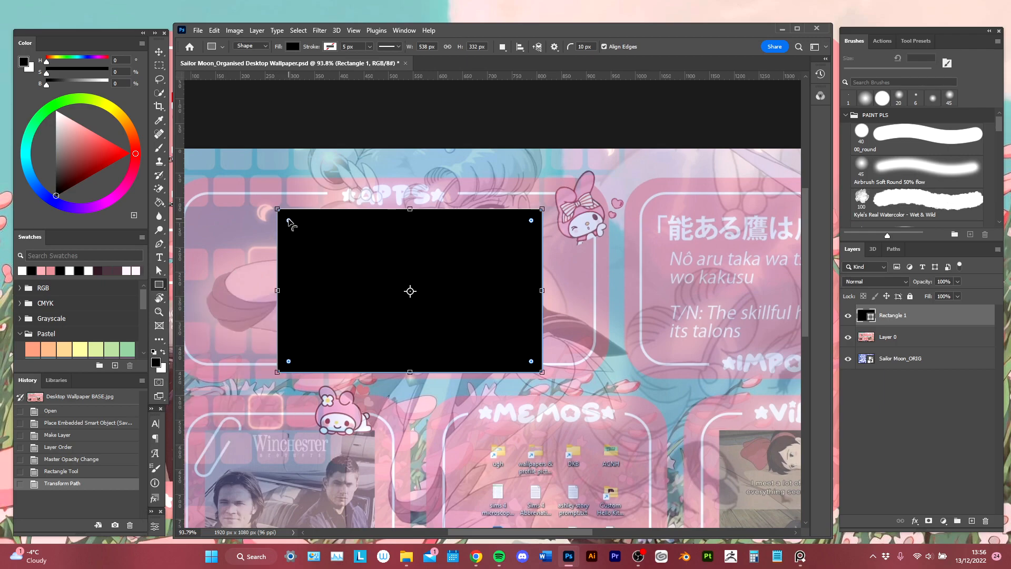
{"action": "left_click", "coordinate": [288, 222]}
{"action": "left_click_drag", "start_coordinate": [289, 223], "coordinate": [300, 229]}
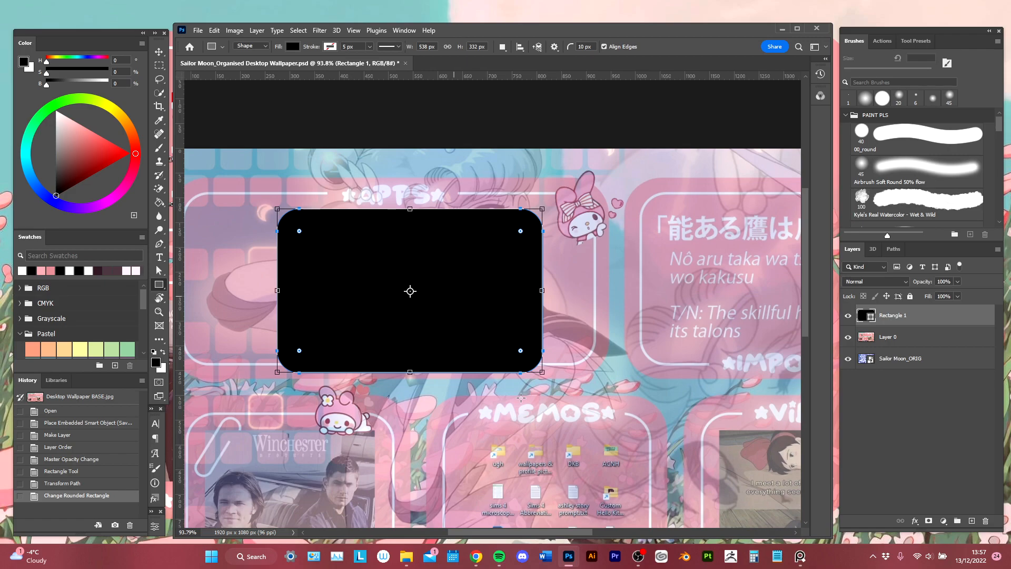
Try setting the upper-left and lower-right corner radii of the rectangle to 0 px, keeping the other two corners rounded.
{"action": "left_click", "coordinate": [160, 526]}
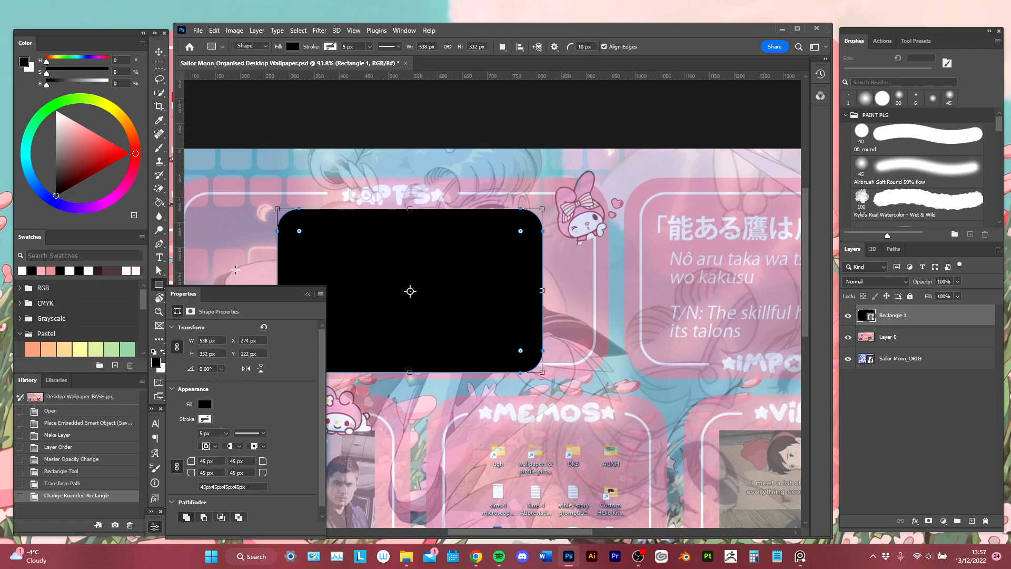
{"action": "left_click", "coordinate": [401, 30]}
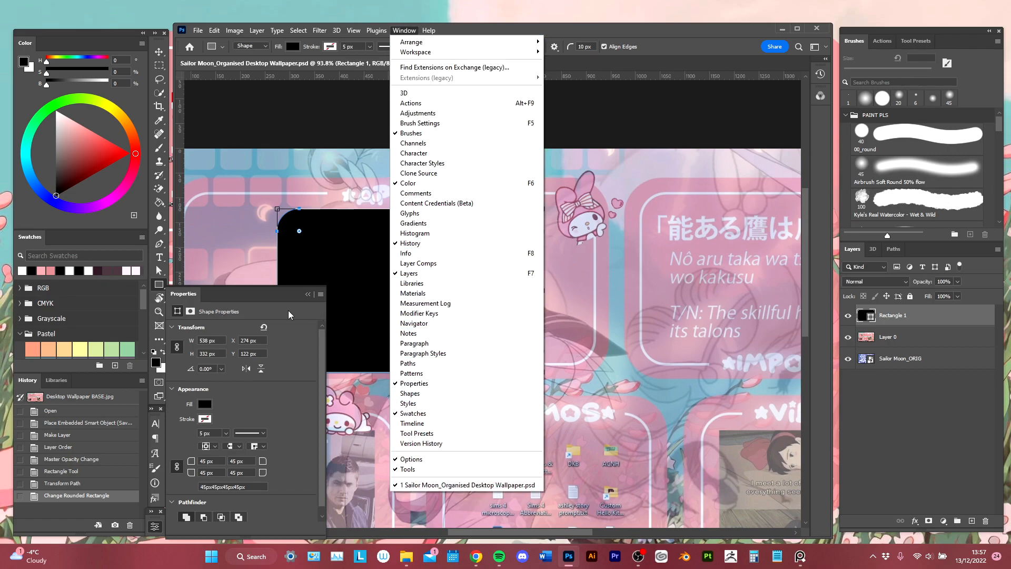
{"action": "left_click", "coordinate": [270, 296]}
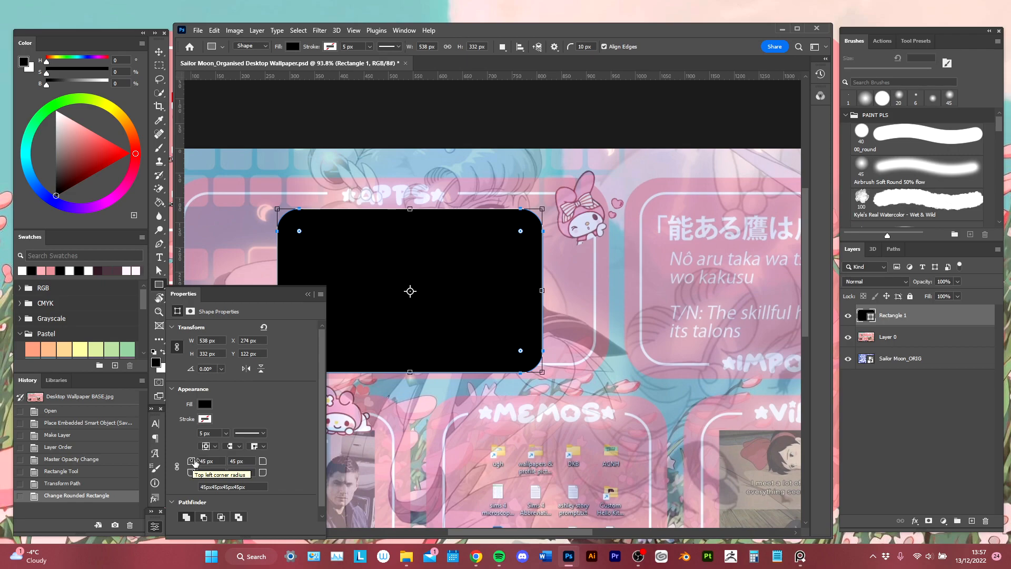
{"action": "left_click_drag", "start_coordinate": [194, 461], "coordinate": [144, 458]}
{"action": "left_click_drag", "start_coordinate": [263, 473], "coordinate": [135, 449]}
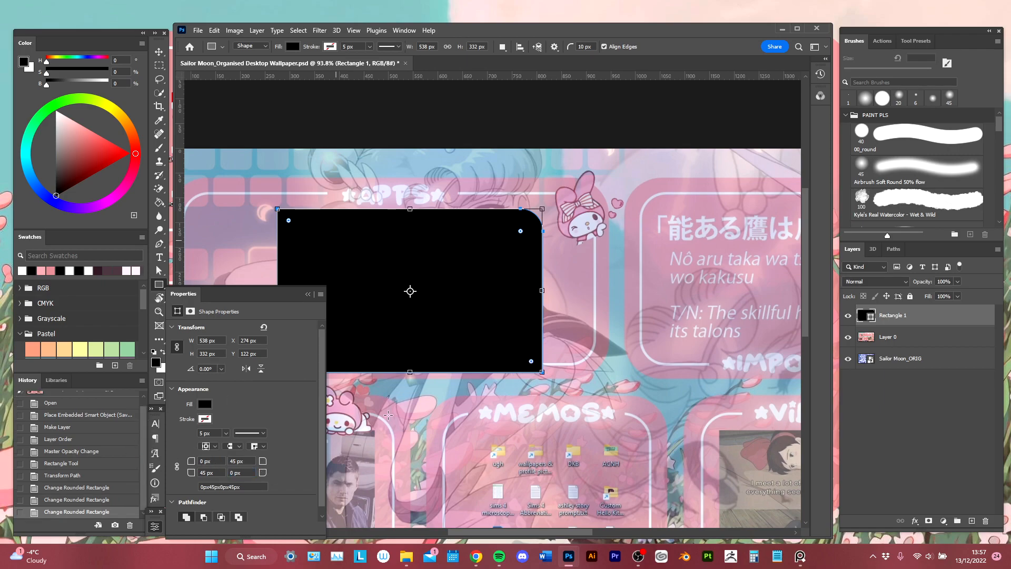
{"action": "left_click", "coordinate": [152, 529]}
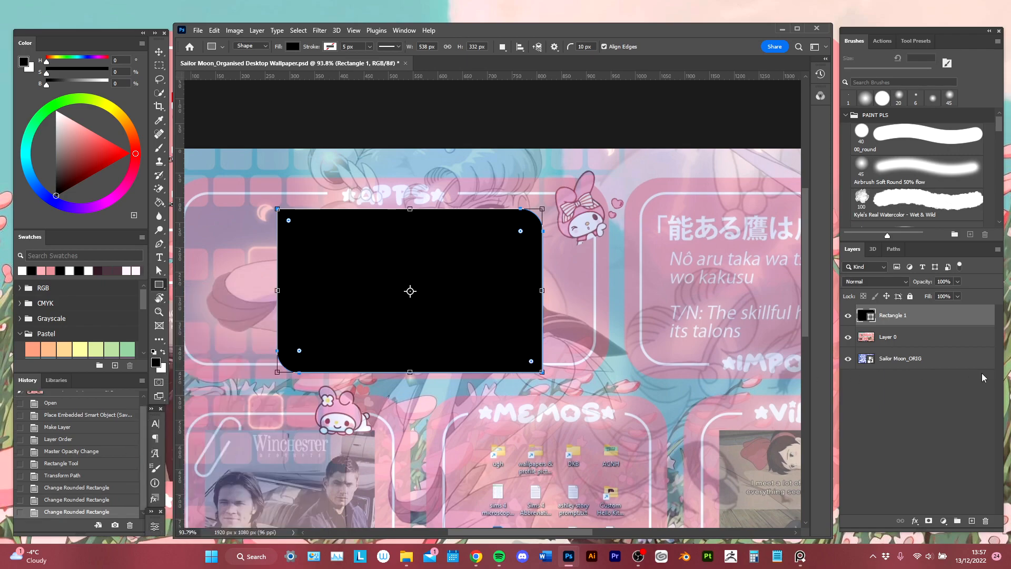
Undo both individual corner radius changes on the rectangle and reselect its layer.
{"action": "left_click", "coordinate": [951, 360]}
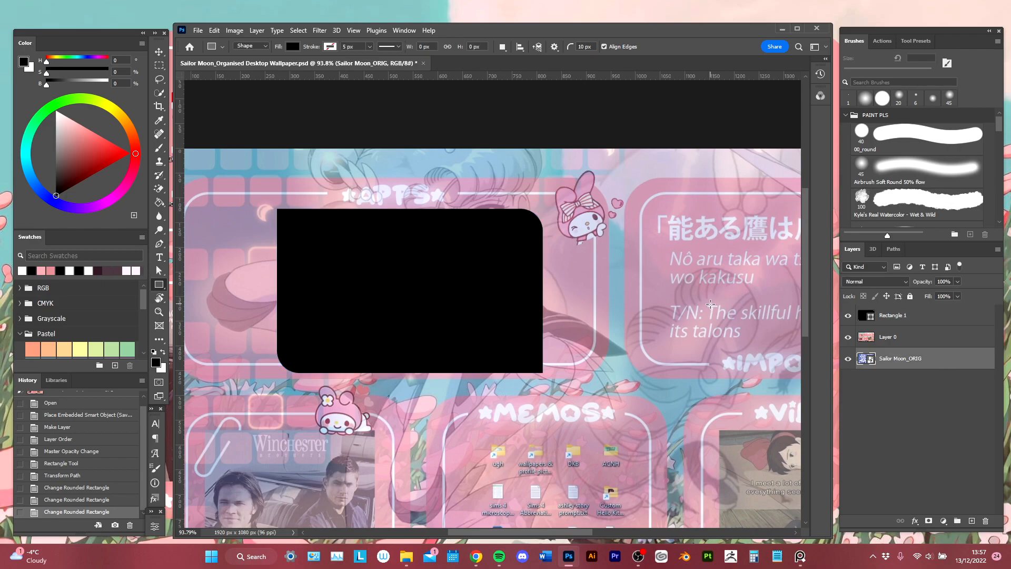
{"action": "key", "text": "ctrl+z"}
{"action": "key", "text": "ctrl+z"}
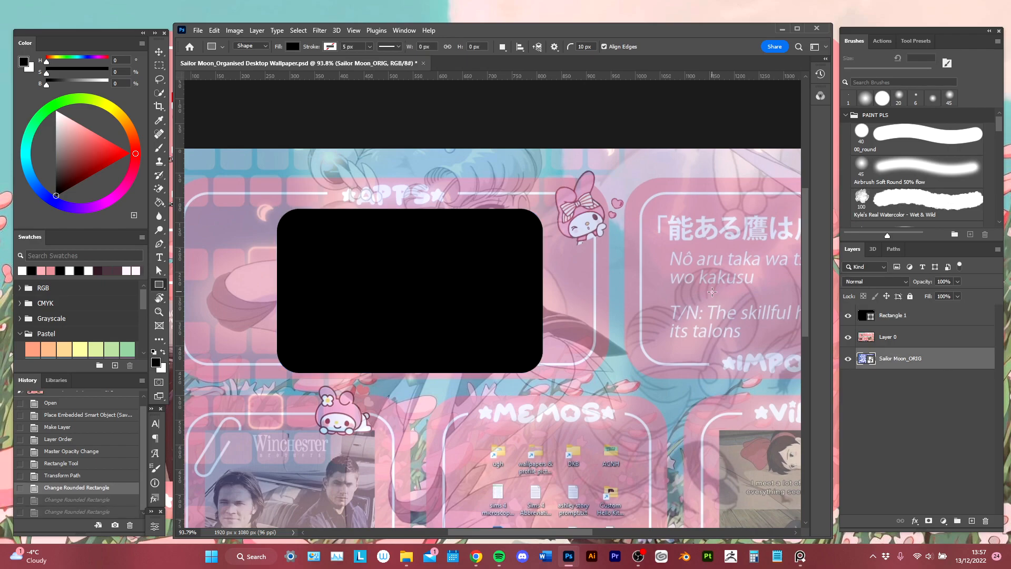
{"action": "left_click", "coordinate": [904, 313]}
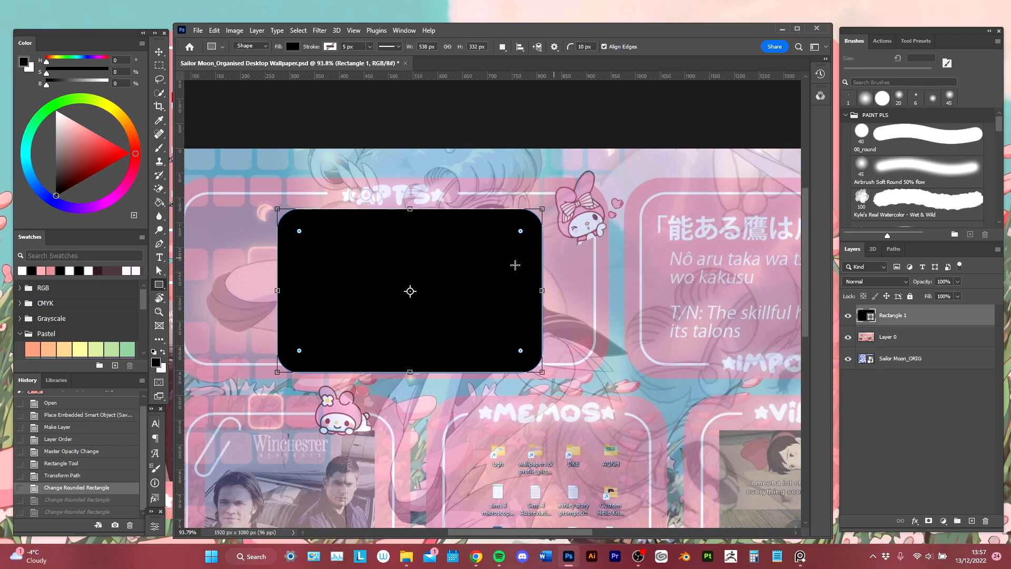
Hide the Layer 0 guide and fill Rectangle 1 with the dark blue 2c2f64 sampled from the Sailor Moon artwork.
{"action": "left_click", "coordinate": [156, 526]}
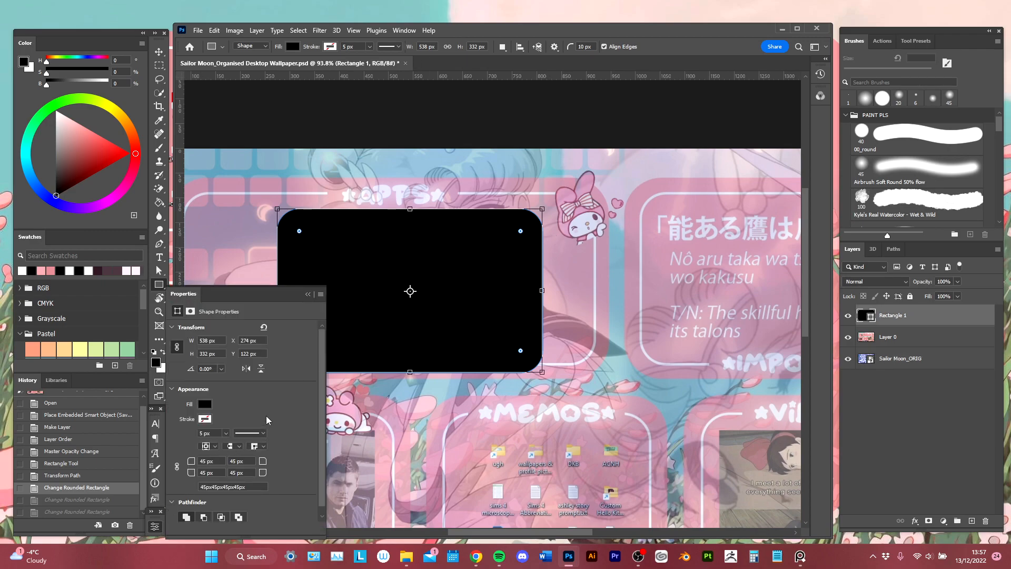
{"action": "left_click", "coordinate": [848, 338]}
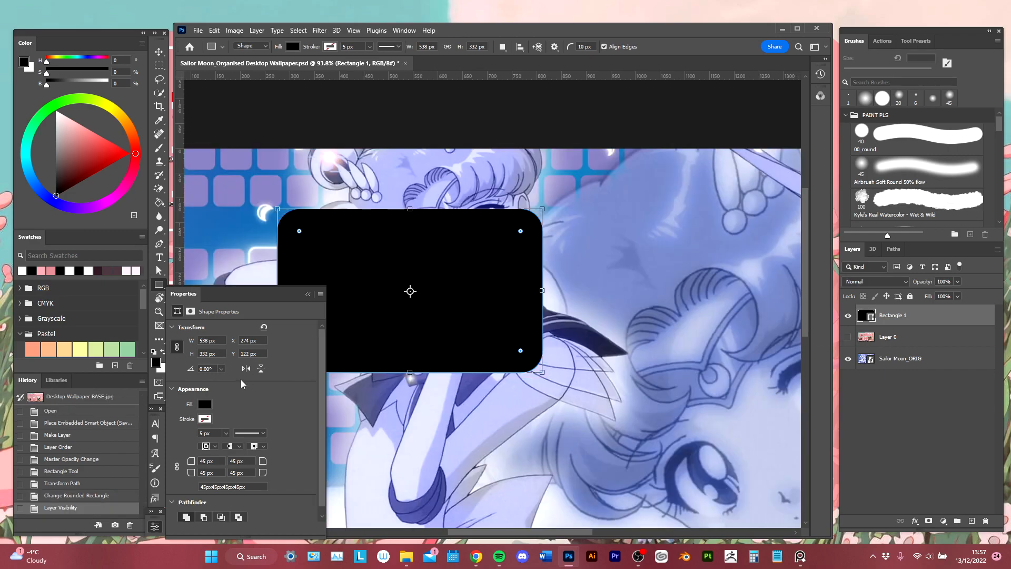
{"action": "left_click", "coordinate": [205, 405]}
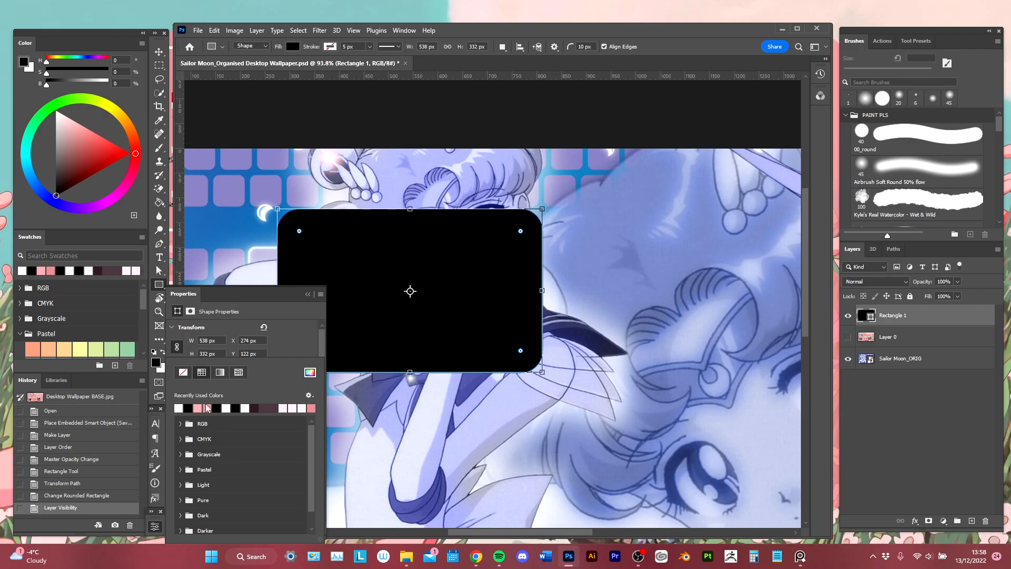
{"action": "left_click", "coordinate": [310, 373]}
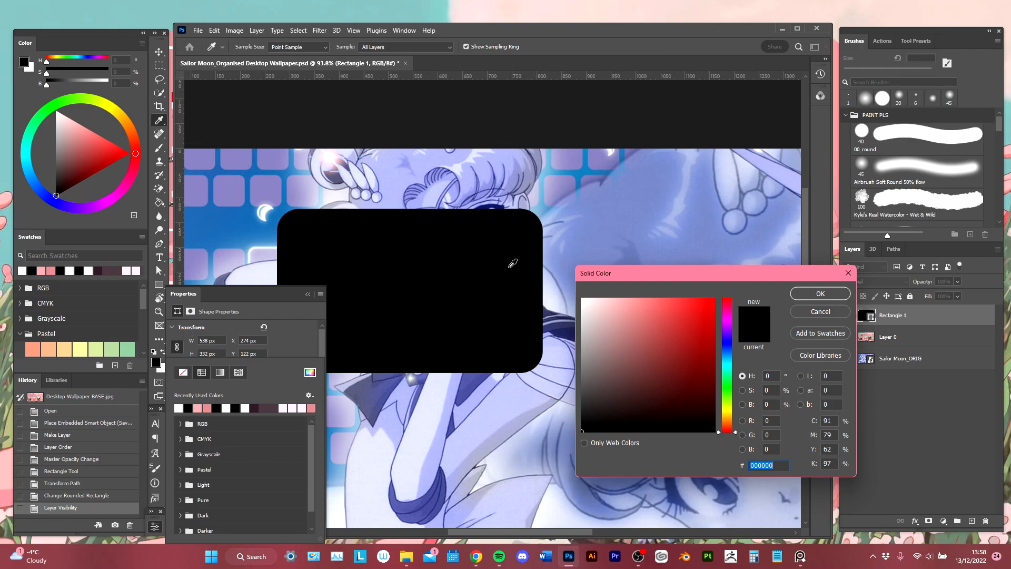
{"action": "left_click", "coordinate": [567, 333]}
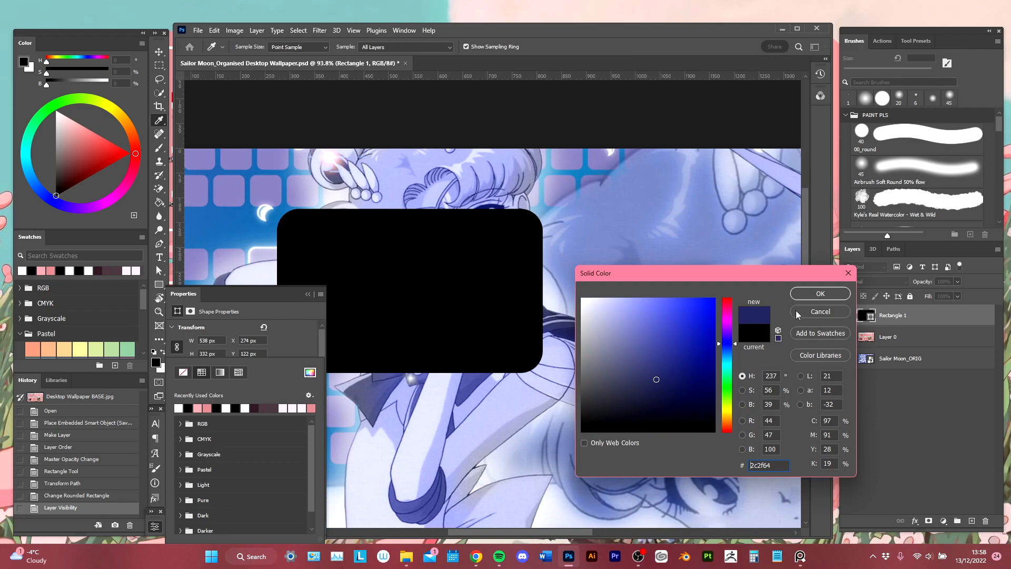
{"action": "left_click", "coordinate": [831, 294]}
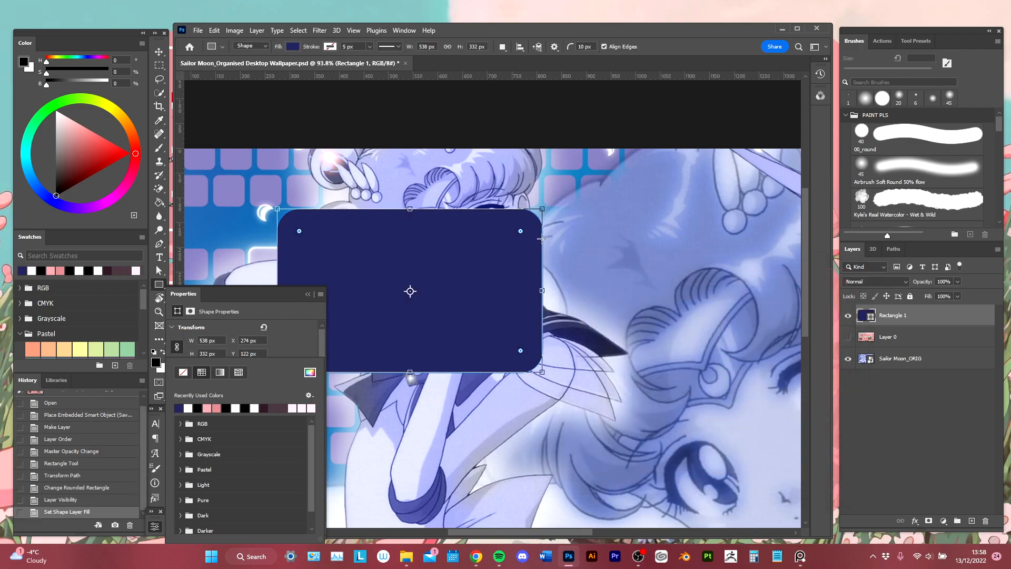
Darken the fill of Rectangle 1 to the navy colour 16183e.
{"action": "left_click", "coordinate": [944, 361]}
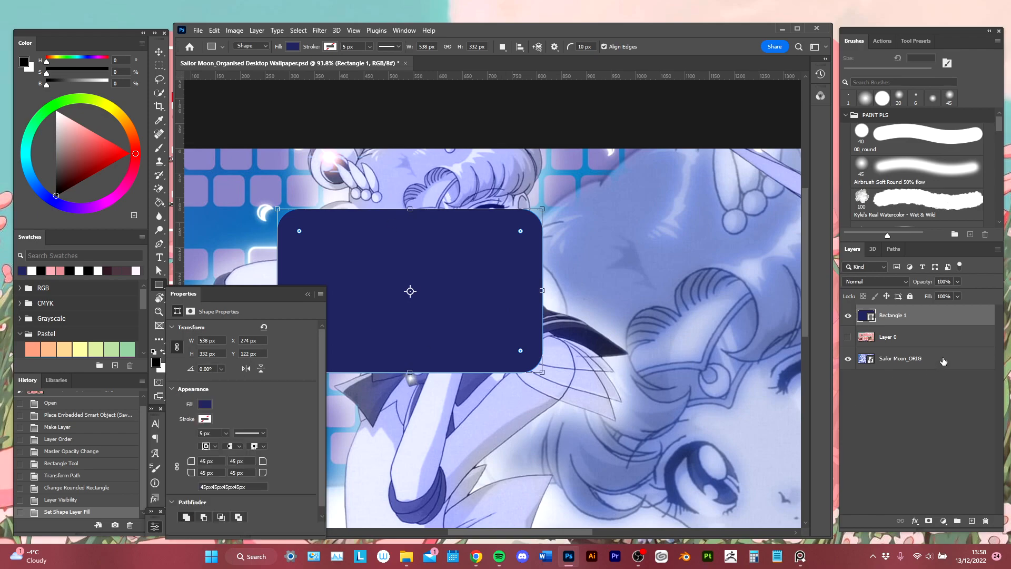
{"action": "left_click", "coordinate": [943, 361]}
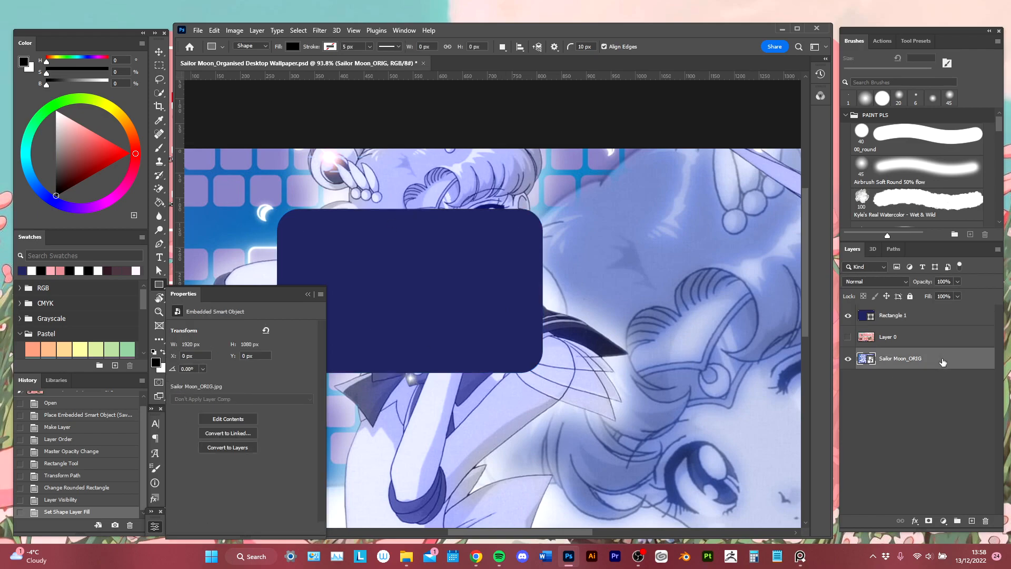
{"action": "left_click", "coordinate": [943, 319]}
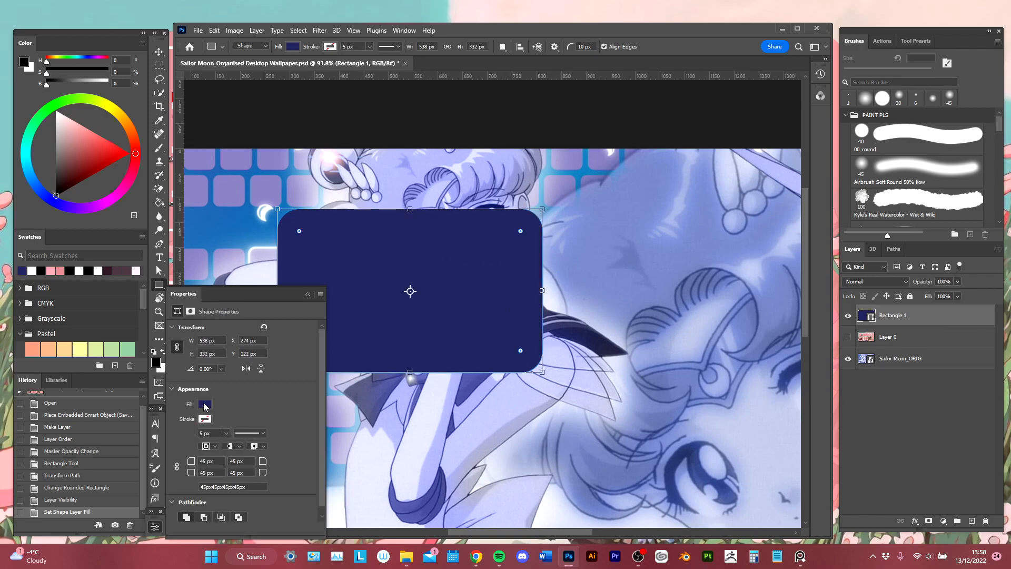
{"action": "left_click", "coordinate": [205, 407]}
{"action": "left_click", "coordinate": [310, 373]}
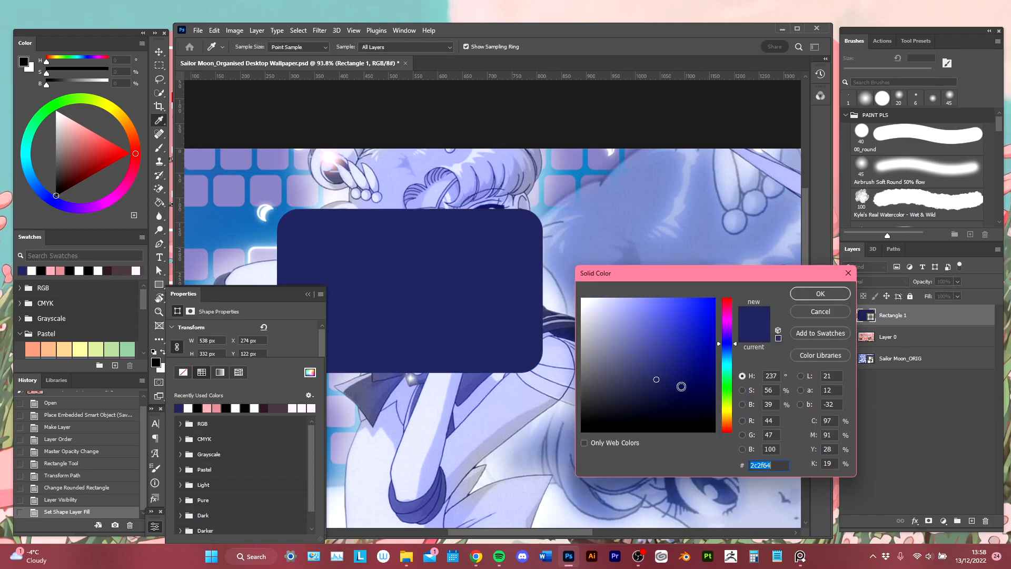
{"action": "left_click", "coordinate": [667, 399]}
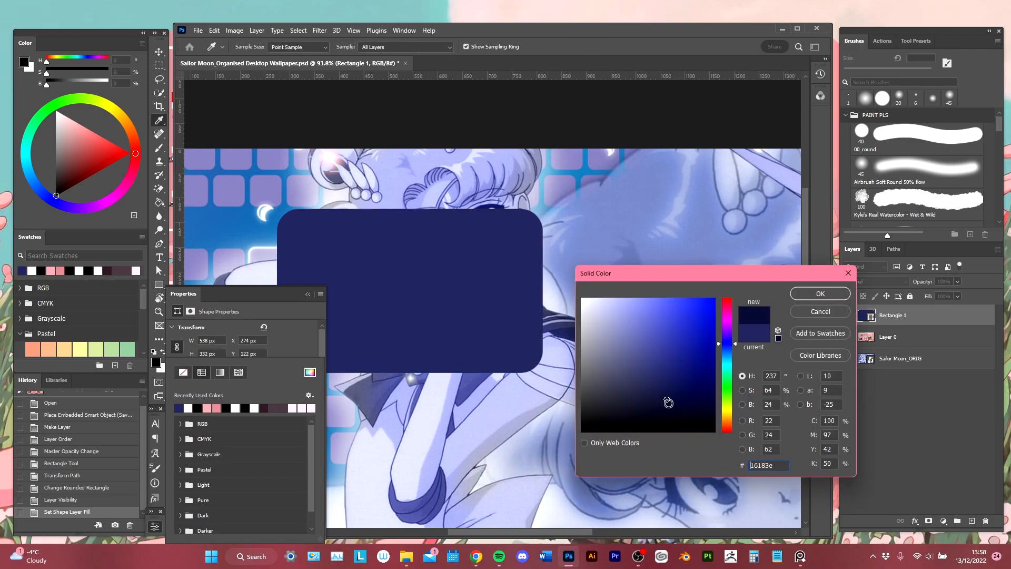
{"action": "left_click", "coordinate": [836, 296]}
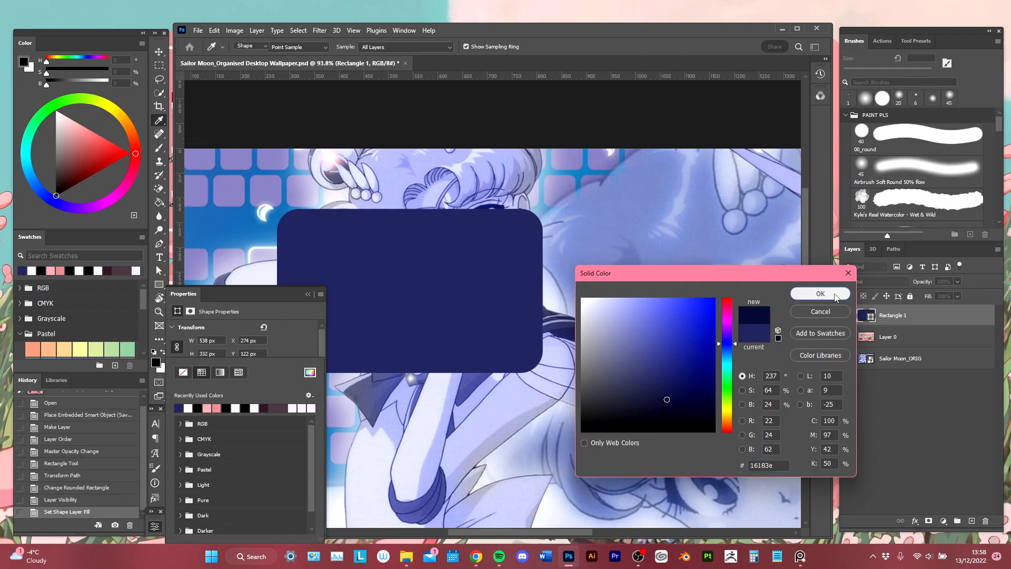
{"action": "left_click", "coordinate": [155, 527]}
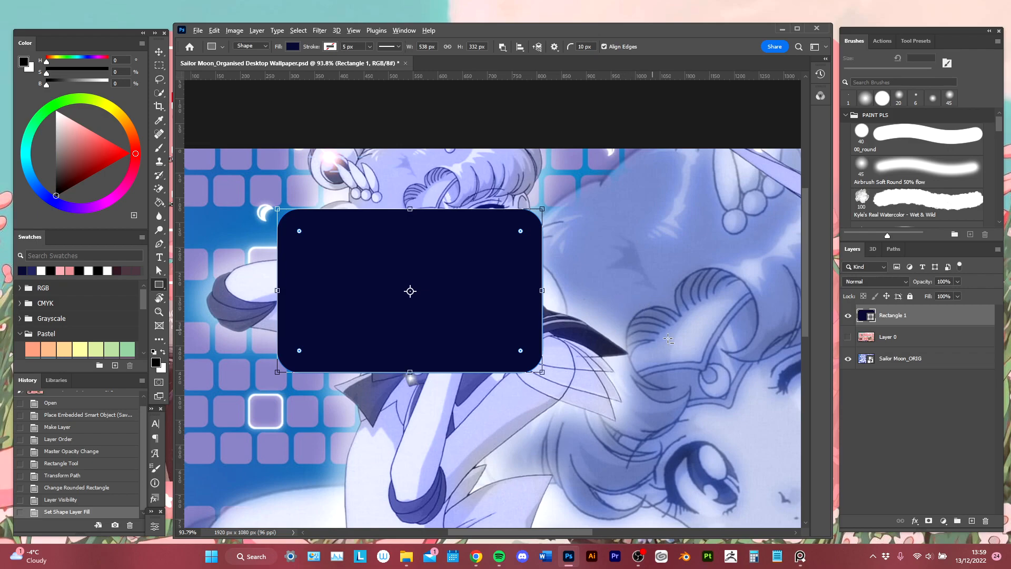
Duplicate the Rectangle 1 layer.
{"action": "scroll", "coordinate": [666, 343], "scroll_direction": "down", "scroll_amount": 3}
{"action": "scroll", "coordinate": [667, 346], "scroll_direction": "down", "scroll_amount": 1}
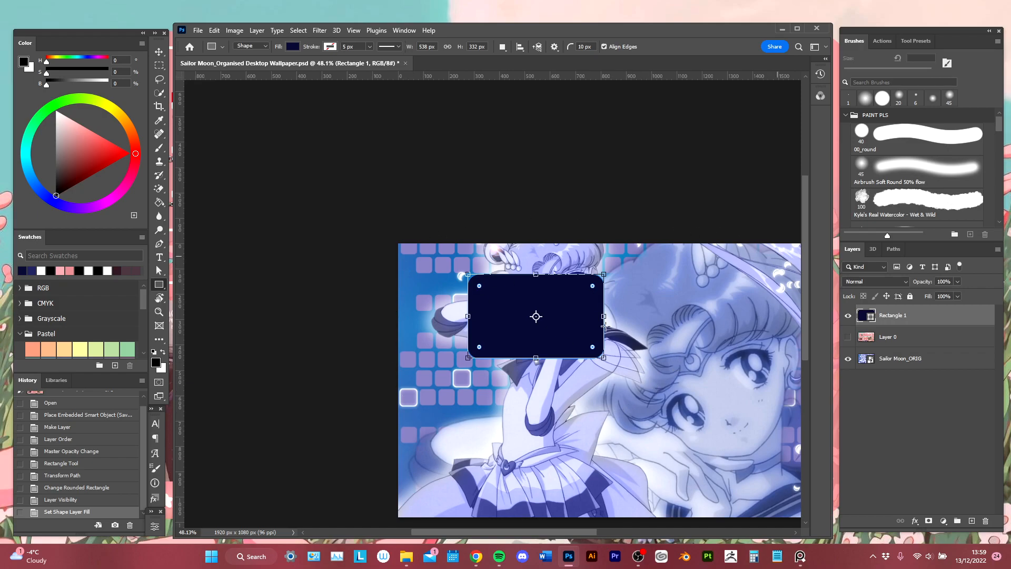
{"action": "key", "text": "space"}
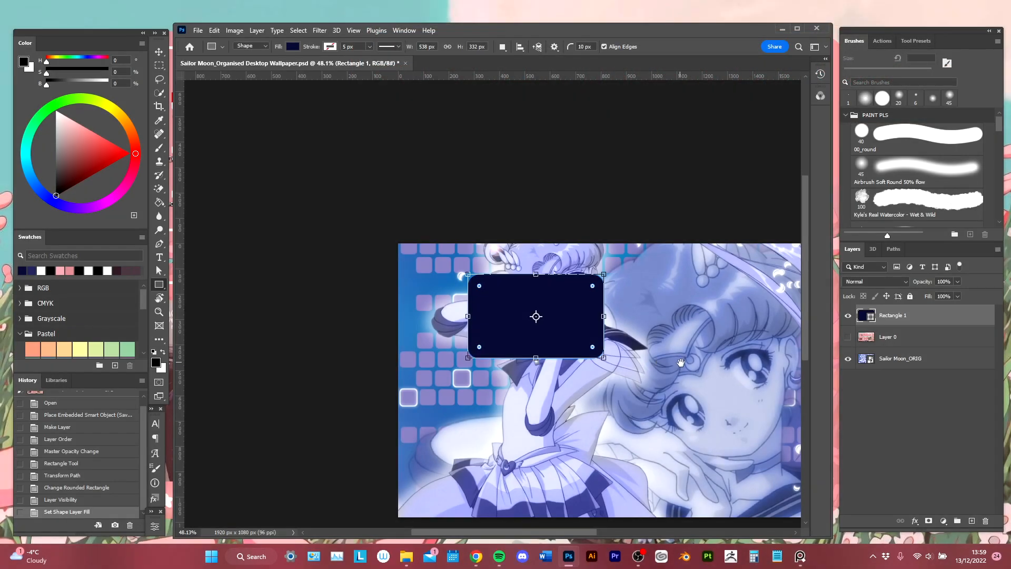
{"action": "left_click_drag", "start_coordinate": [698, 388], "coordinate": [544, 345]}
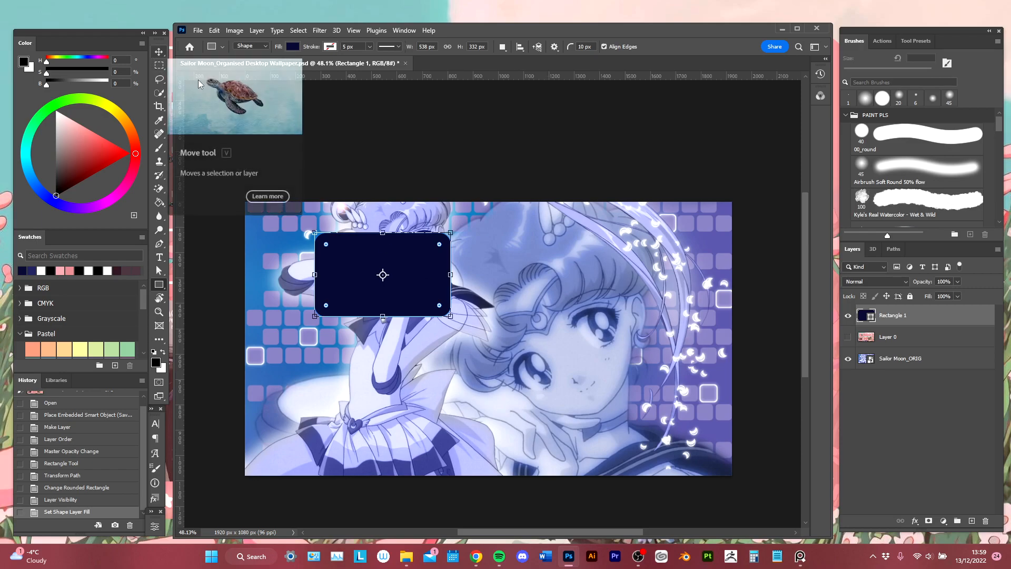
{"action": "key", "text": "v"}
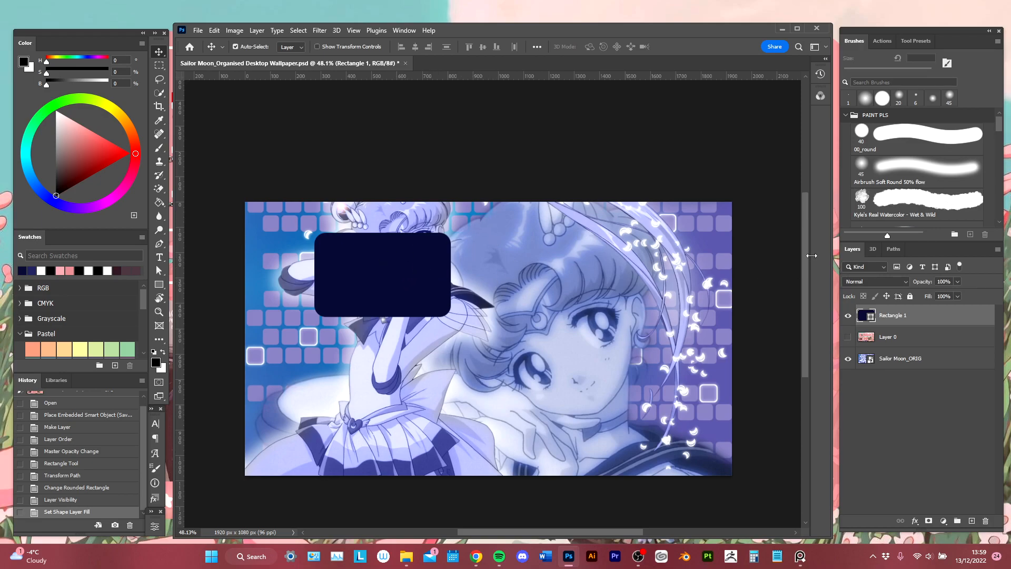
{"action": "left_click_drag", "start_coordinate": [936, 320], "coordinate": [972, 527]}
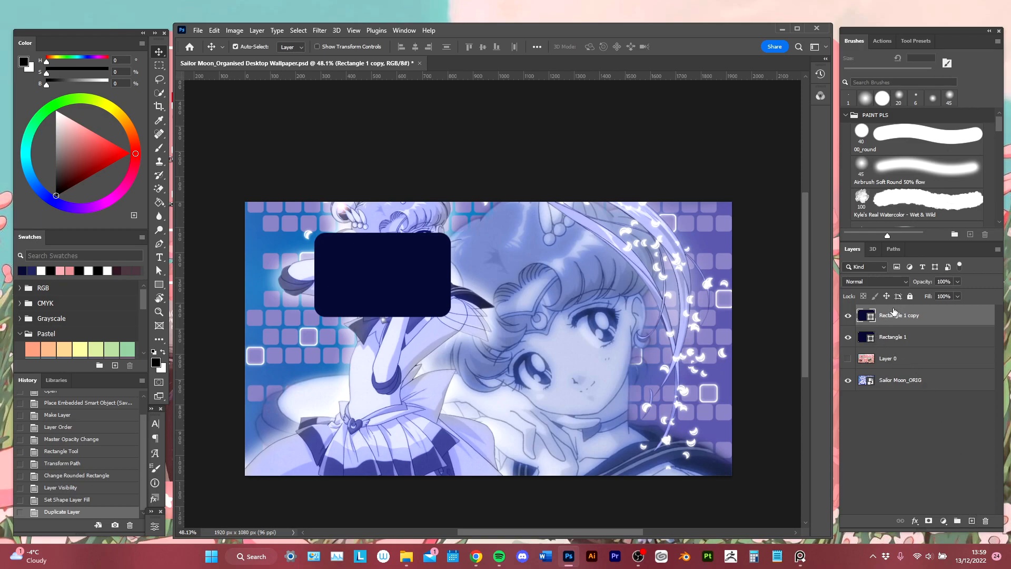
Show the Layer 0 guide again and move the duplicate rectangle across to the IMPORTANT panel, overlapping the OTHER APPS column.
{"action": "left_click", "coordinate": [848, 359]}
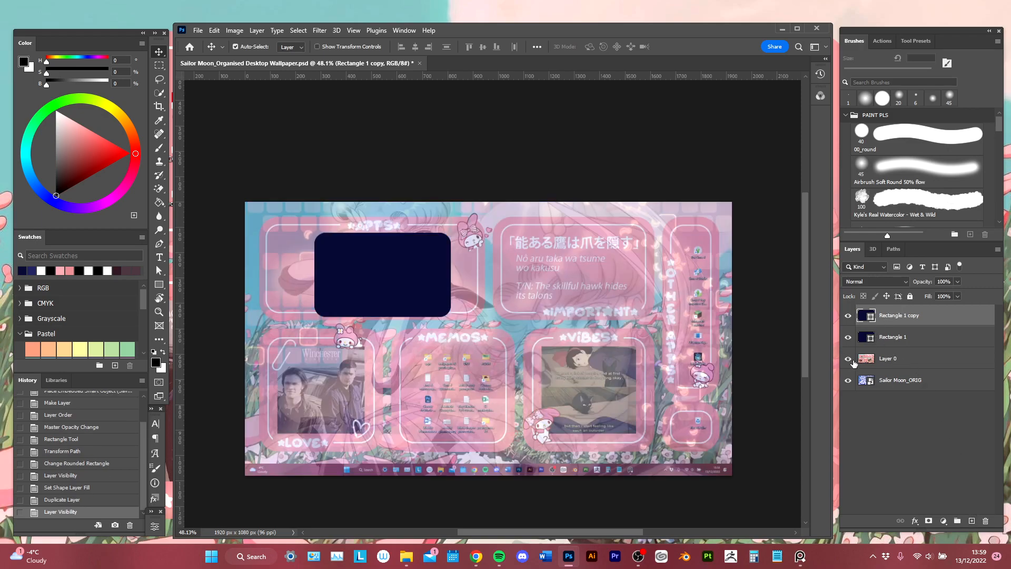
{"action": "left_click_drag", "start_coordinate": [401, 271], "coordinate": [653, 281]}
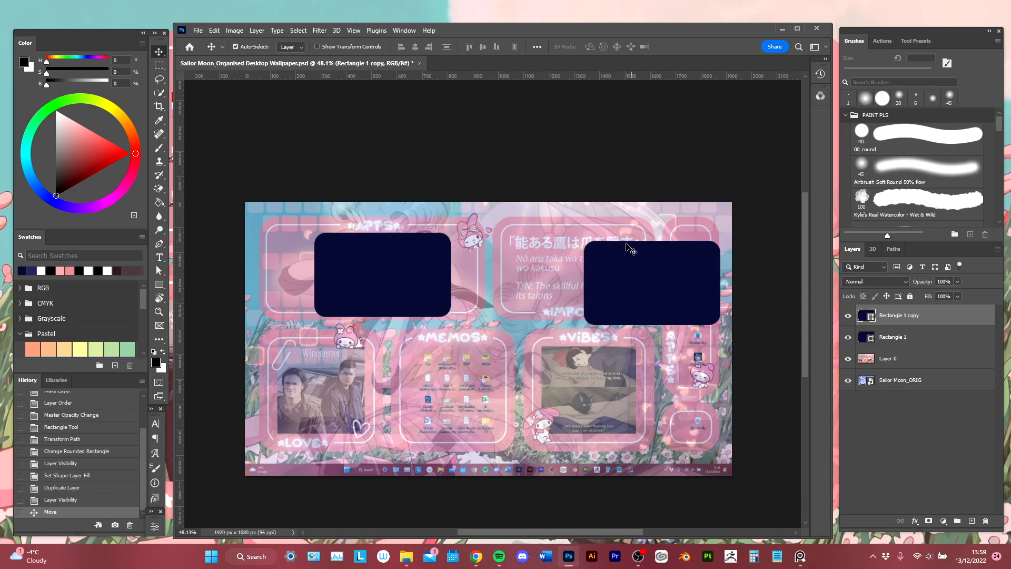
{"action": "left_click", "coordinate": [159, 289]}
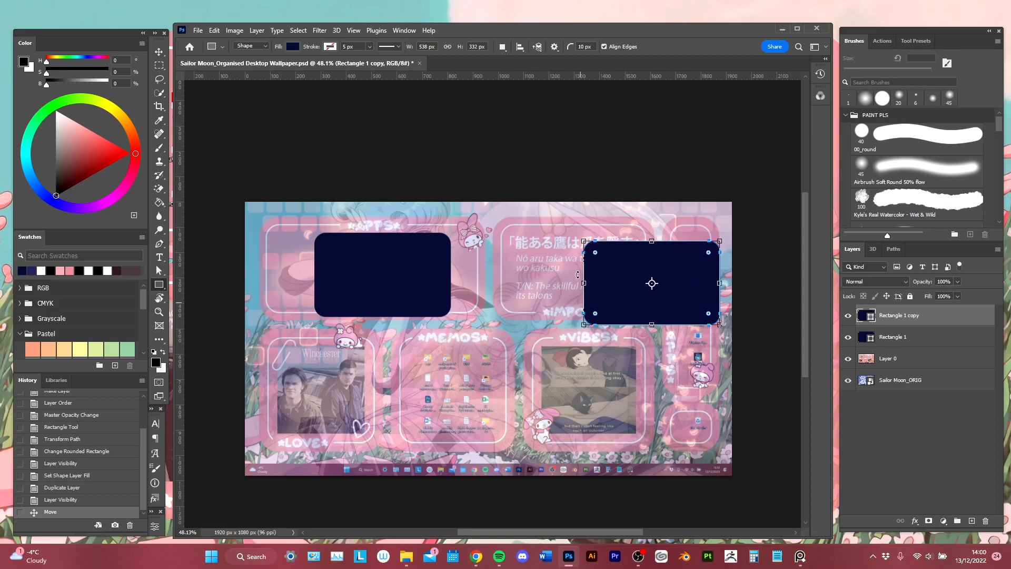
Reshape the duplicate rectangle into a narrow vertical bar over the OTHER APPS column, 75 px wide and 577 px high.
{"action": "left_click_drag", "start_coordinate": [583, 325], "coordinate": [689, 374]}
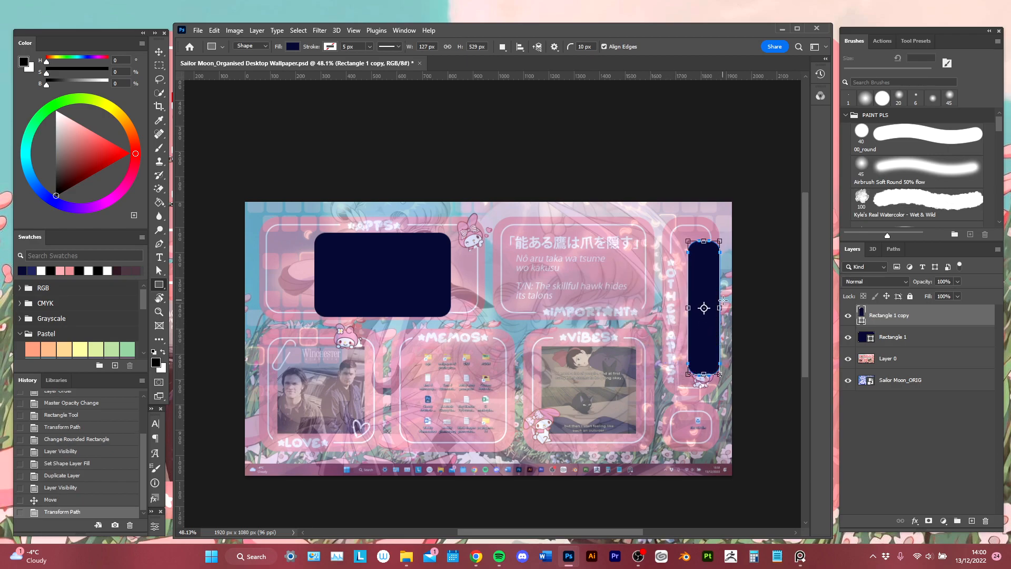
{"action": "left_click_drag", "start_coordinate": [719, 310], "coordinate": [706, 308]}
{"action": "mouse_move", "coordinate": [697, 241]}
{"action": "left_mouse_down"}
{"action": "mouse_move", "coordinate": [699, 257]}
{"action": "mouse_move", "coordinate": [698, 247]}
{"action": "left_mouse_up"}
{"action": "mouse_move", "coordinate": [698, 374]}
{"action": "left_mouse_down"}
{"action": "mouse_move", "coordinate": [703, 351]}
{"action": "mouse_move", "coordinate": [700, 364]}
{"action": "left_mouse_up"}
{"action": "mouse_move", "coordinate": [689, 247]}
{"action": "left_mouse_down"}
{"action": "mouse_move", "coordinate": [692, 231]}
{"action": "mouse_move", "coordinate": [699, 253]}
{"action": "mouse_move", "coordinate": [703, 235]}
{"action": "left_mouse_up"}
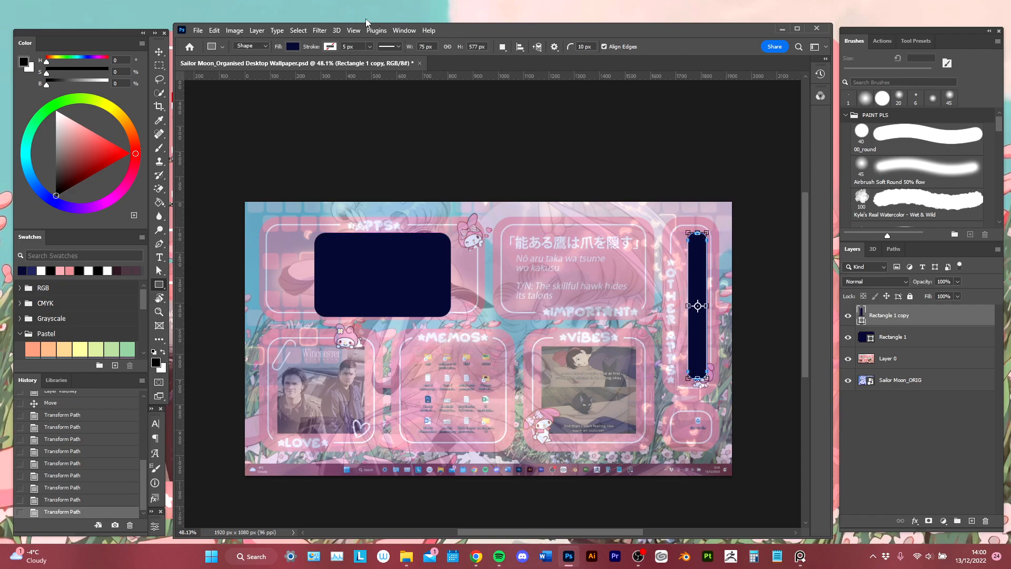
Review the Snap To options and widen the OTHER APPS bar to 112 px.
{"action": "left_click", "coordinate": [352, 31]}
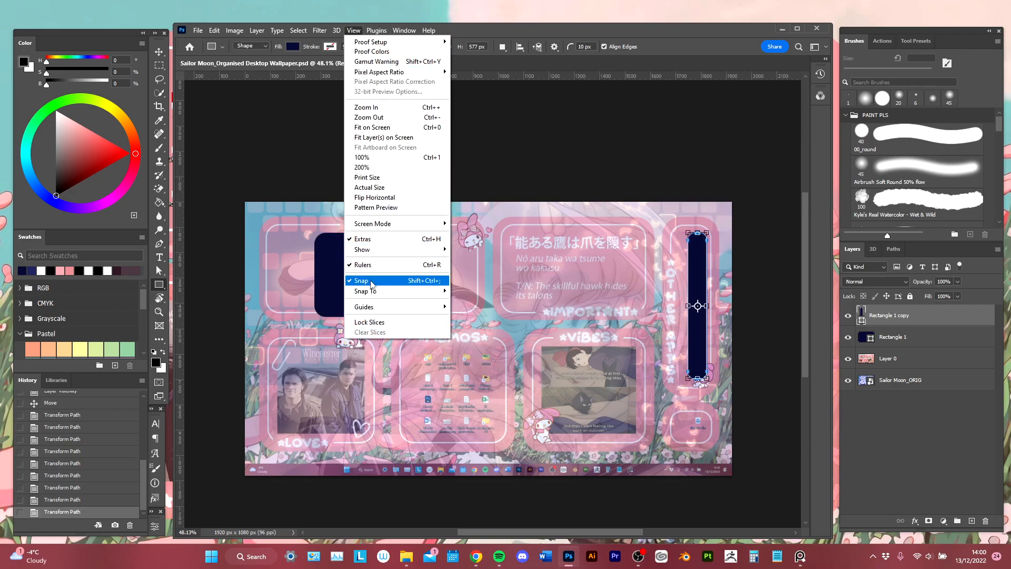
{"action": "mouse_move", "coordinate": [380, 292]}
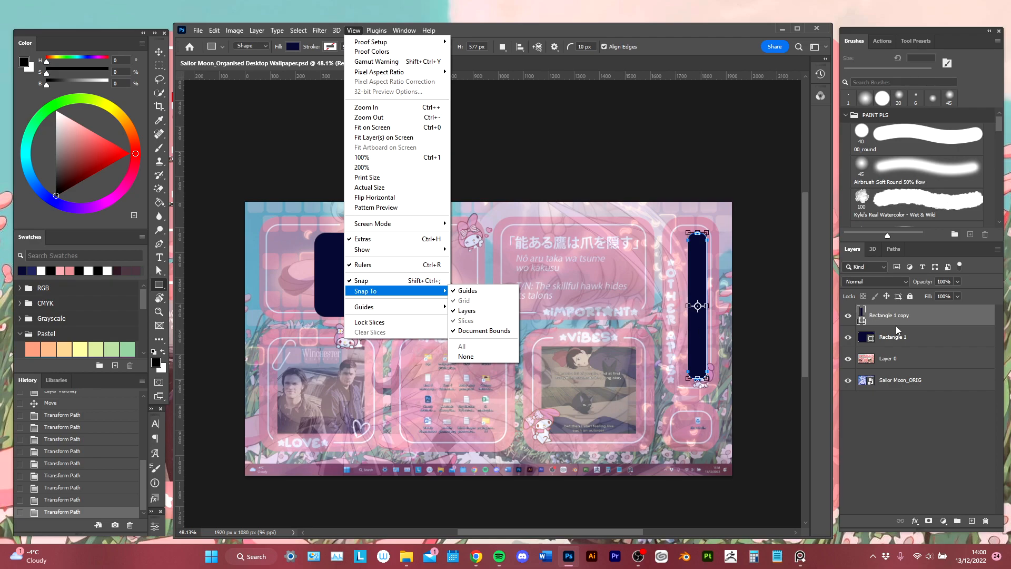
{"action": "left_click", "coordinate": [925, 336]}
{"action": "left_click", "coordinate": [913, 319]}
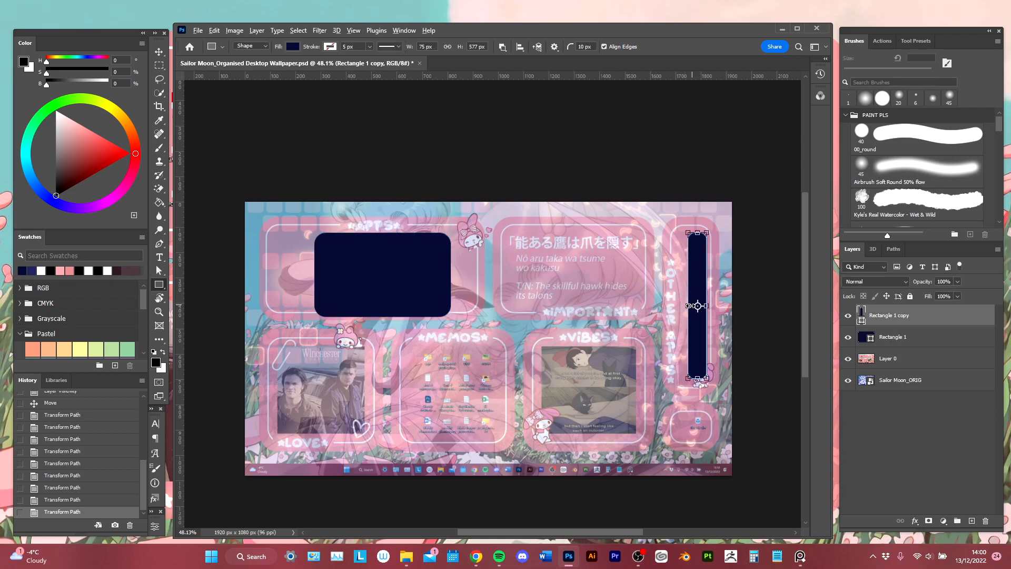
{"action": "left_click_drag", "start_coordinate": [687, 306], "coordinate": [683, 306]}
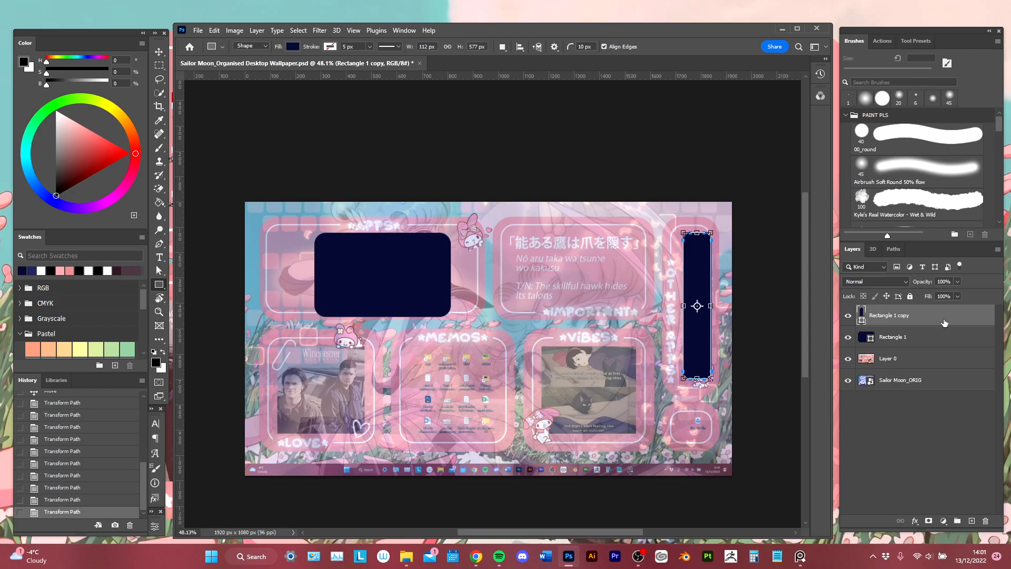
{"action": "left_click", "coordinate": [972, 520]}
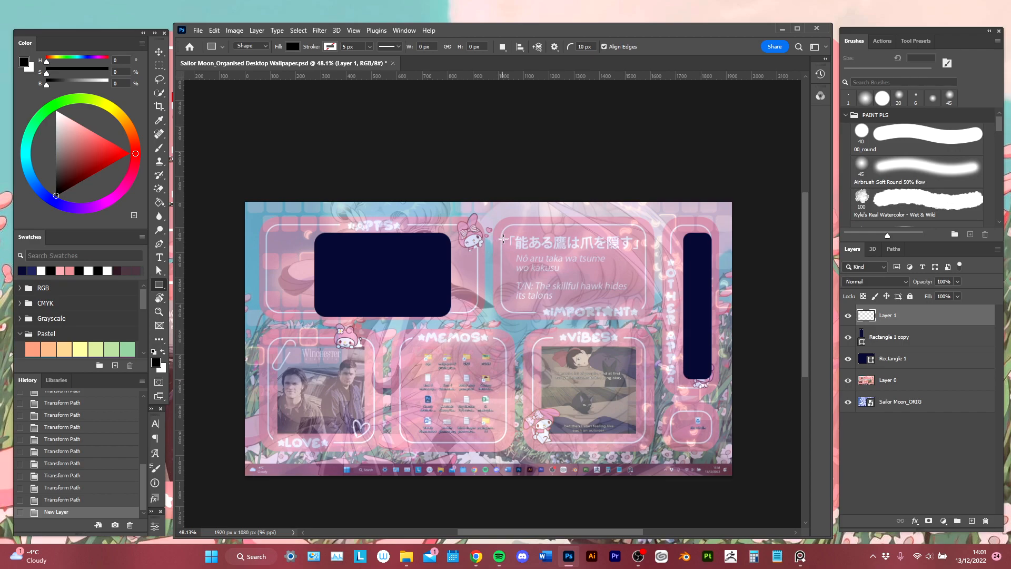
{"action": "left_click_drag", "start_coordinate": [468, 235], "coordinate": [556, 441]}
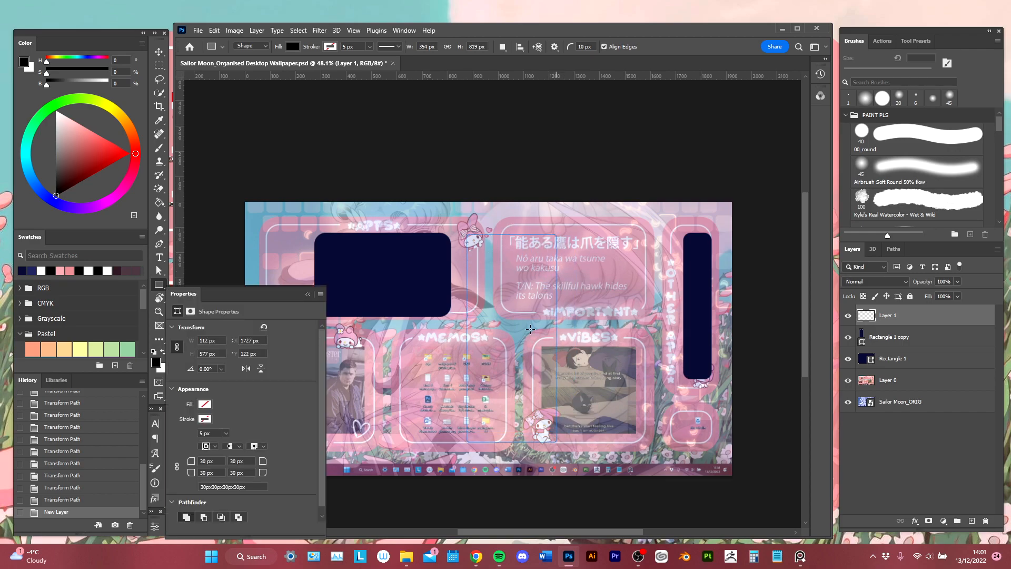
{"action": "left_click_drag", "start_coordinate": [513, 234], "coordinate": [513, 232]}
{"action": "left_click_drag", "start_coordinate": [556, 338], "coordinate": [666, 338]}
{"action": "left_click_drag", "start_coordinate": [467, 337], "coordinate": [532, 337]}
{"action": "left_click", "coordinate": [924, 345]}
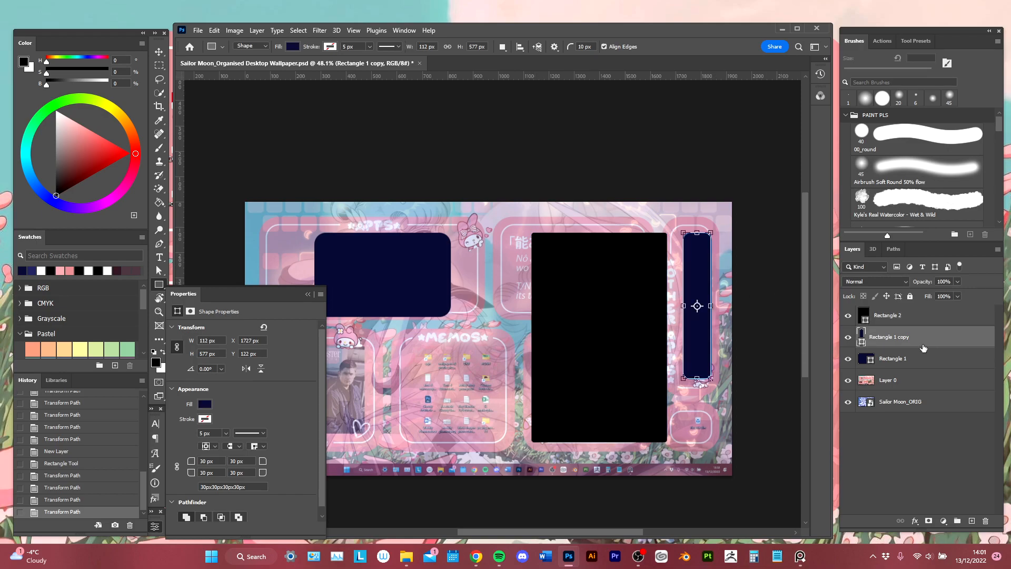
{"action": "left_click", "coordinate": [964, 318]}
{"action": "key", "text": "Delete"}
Duplicate the OTHER APPS bar and resize the copy to 552 by 830 px, covering the IMPORTANT and VIBES panels.
{"action": "left_click_drag", "start_coordinate": [977, 318], "coordinate": [972, 521]}
{"action": "left_click_drag", "start_coordinate": [683, 305], "coordinate": [633, 305]}
{"action": "left_click_drag", "start_coordinate": [578, 378], "coordinate": [579, 442]}
{"action": "left_click_drag", "start_coordinate": [633, 338], "coordinate": [664, 338]}
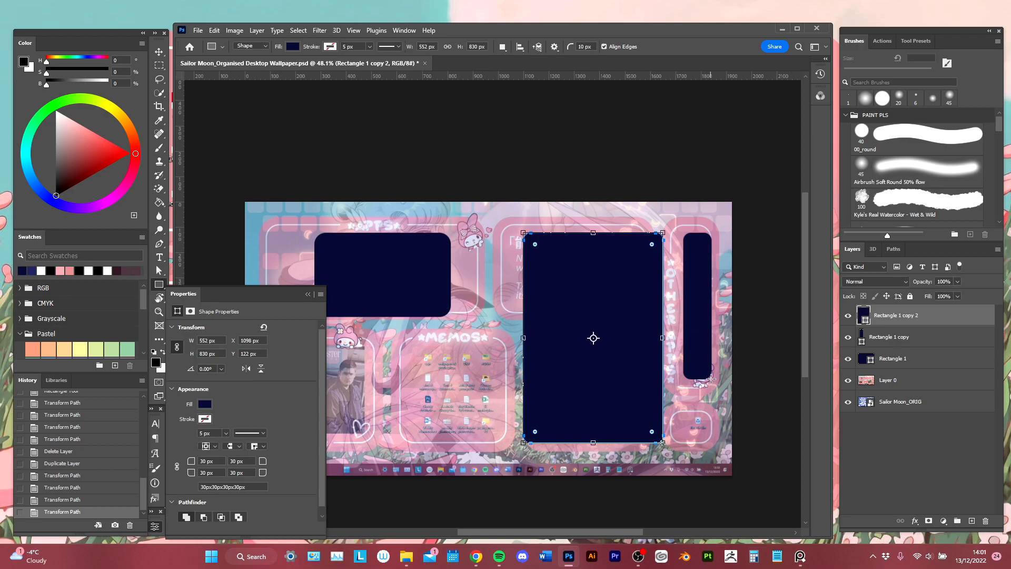
Enlarge Rectangle 1 to 928 by 394 px over the APPS panel and raise the tall panel's top edge to match, making it 861 px high.
{"action": "left_click", "coordinate": [354, 278]}
{"action": "left_click_drag", "start_coordinate": [451, 316], "coordinate": [499, 326]}
{"action": "left_click_drag", "start_coordinate": [314, 280], "coordinate": [265, 280]}
{"action": "key", "text": "ctrl+z"}
{"action": "key", "text": "ctrl+z"}
{"action": "left_click_drag", "start_coordinate": [380, 316], "coordinate": [380, 327]}
{"action": "key", "text": "ctrl+z"}
{"action": "left_click_drag", "start_coordinate": [383, 232], "coordinate": [383, 225]}
{"action": "left_click", "coordinate": [603, 263]}
{"action": "left_click_drag", "start_coordinate": [594, 232], "coordinate": [593, 225]}
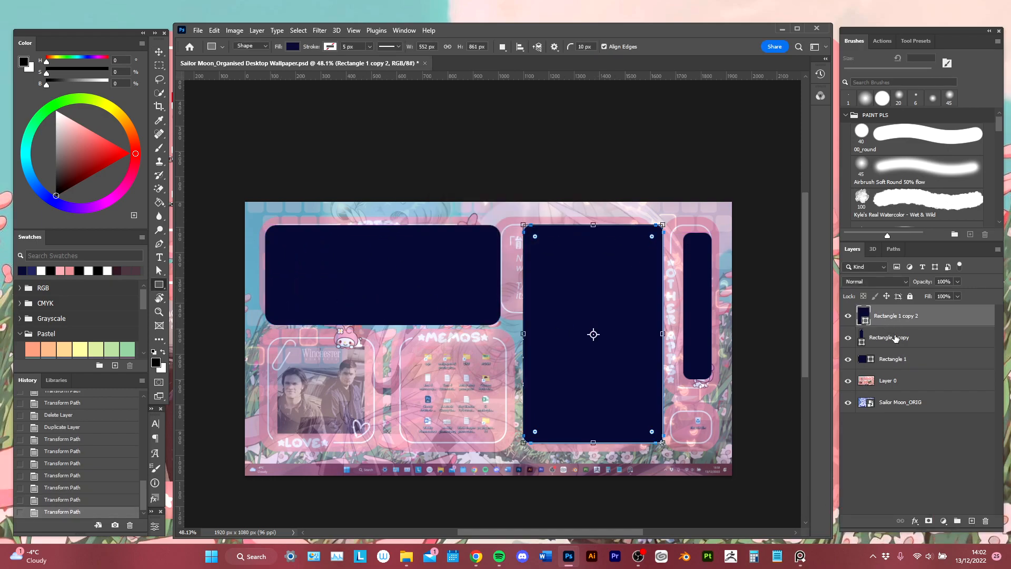
Lengthen the OTHER APPS bar and place a duplicate below it, shortened to a small square over the corner panel.
{"action": "left_click", "coordinate": [947, 338]}
{"action": "key", "text": "ctrl+j"}
{"action": "left_click_drag", "start_coordinate": [697, 386], "coordinate": [697, 430]}
{"action": "left_click_drag", "start_coordinate": [697, 225], "coordinate": [699, 411]}
{"action": "left_click_drag", "start_coordinate": [697, 431], "coordinate": [697, 438]}
Shorten the tall panel to 840 px high and place a copy of Rectangle 1 below the original, over LOVE and MEMOS.
{"action": "left_click", "coordinate": [606, 414]}
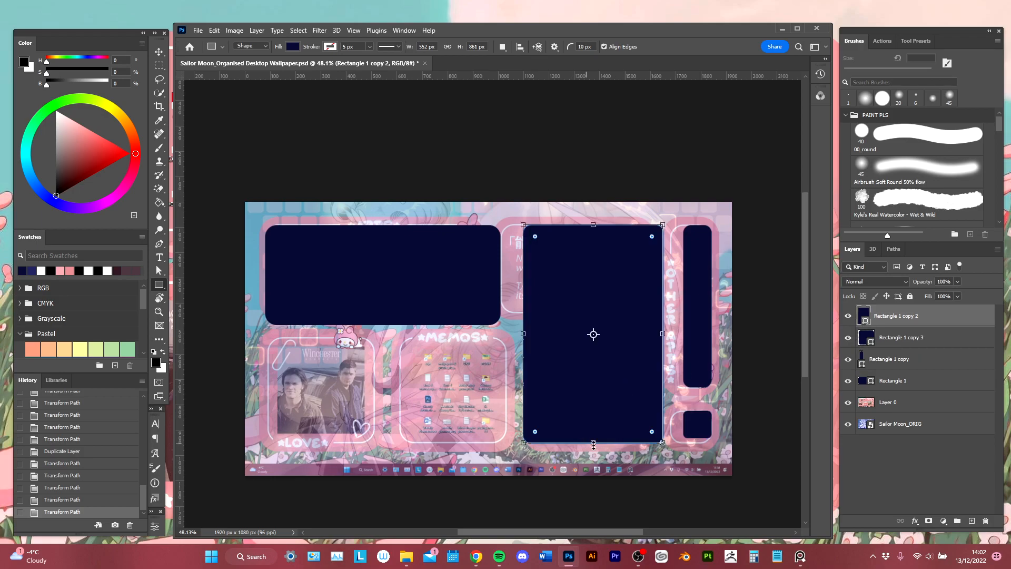
{"action": "key", "text": "v"}
{"action": "left_click_drag", "start_coordinate": [384, 298], "coordinate": [448, 411]}
Extend the bottom edge of the OTHER APPS bar to make it 673 px high.
{"action": "left_click", "coordinate": [698, 377]}
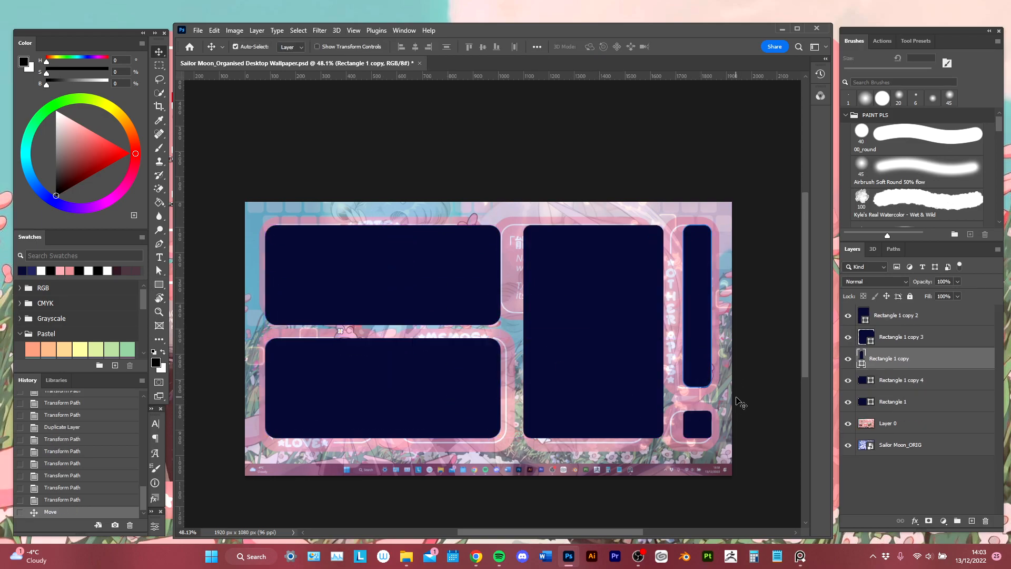
{"action": "key", "text": "u"}
{"action": "left_click_drag", "start_coordinate": [697, 388], "coordinate": [698, 395]}
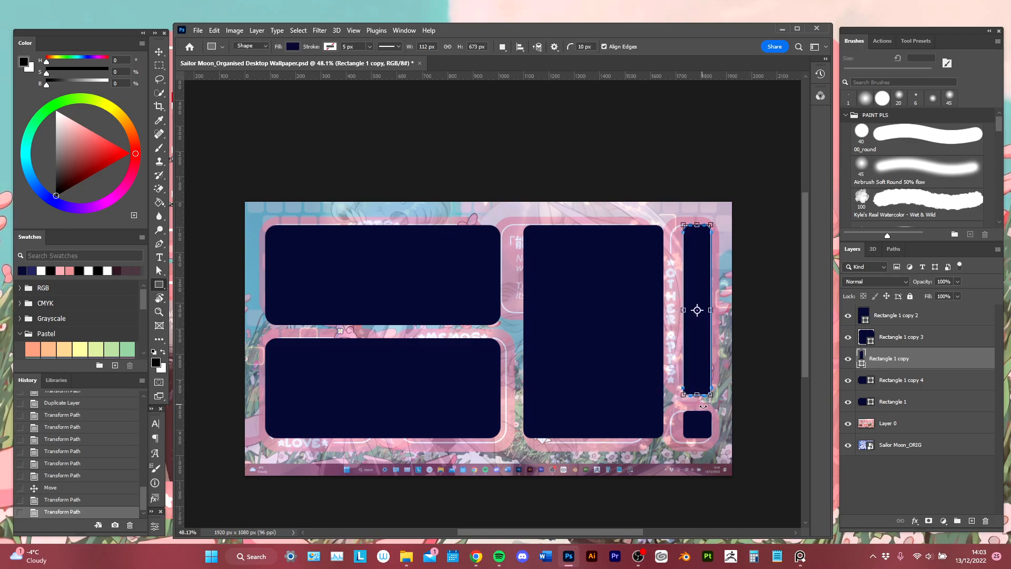
{"action": "left_click", "coordinate": [923, 344]}
{"action": "left_click", "coordinate": [915, 315]}
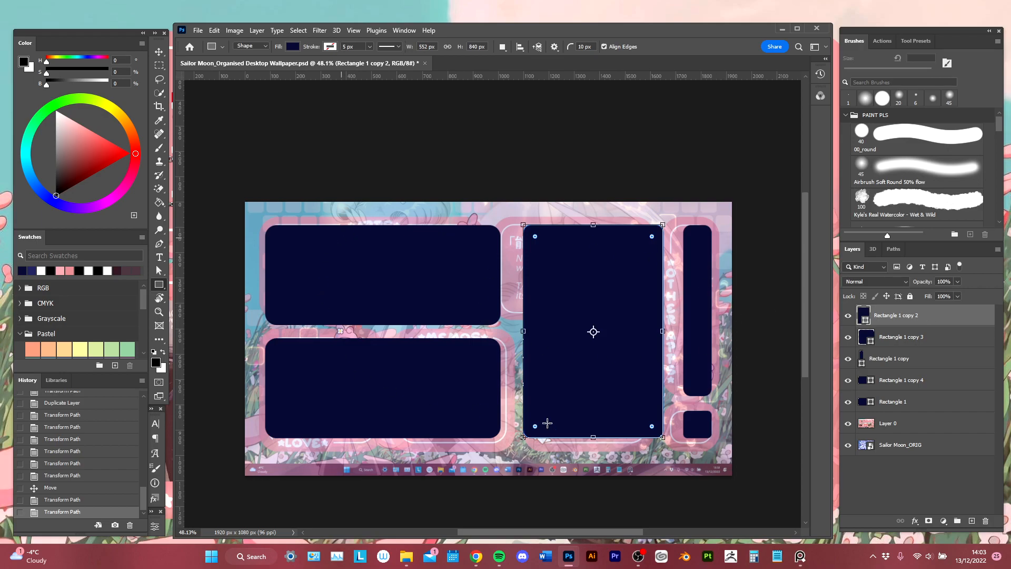
Hide the Layer 0 guide and move it beneath the Sailor Moon_ORIG layer.
{"action": "left_click", "coordinate": [902, 425]}
{"action": "left_click", "coordinate": [848, 424]}
{"action": "left_click_drag", "start_coordinate": [912, 426], "coordinate": [910, 448]}
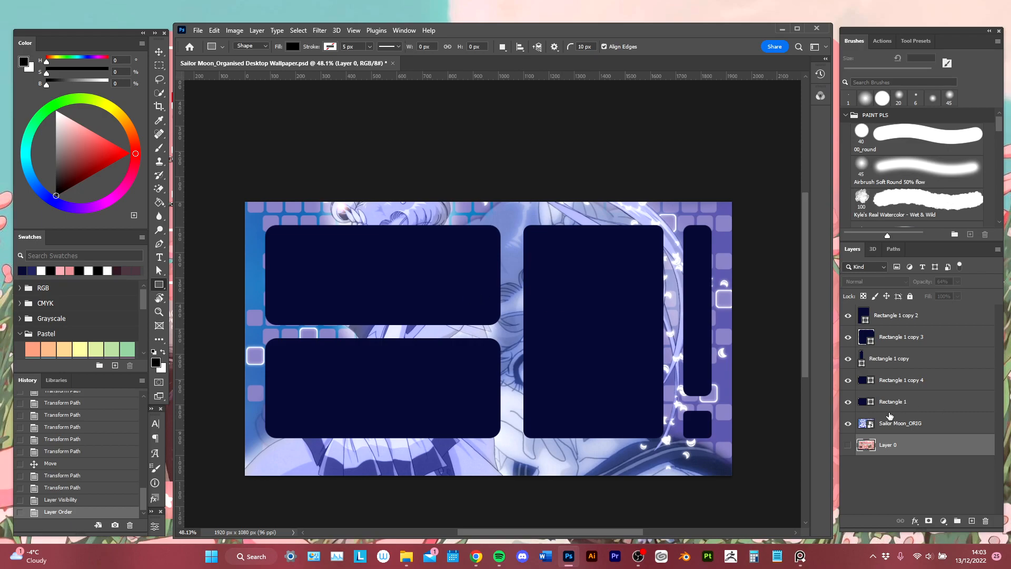
Group the five navy rectangle layers and lower the group's opacity to 82%.
{"action": "left_click", "coordinate": [939, 403]}
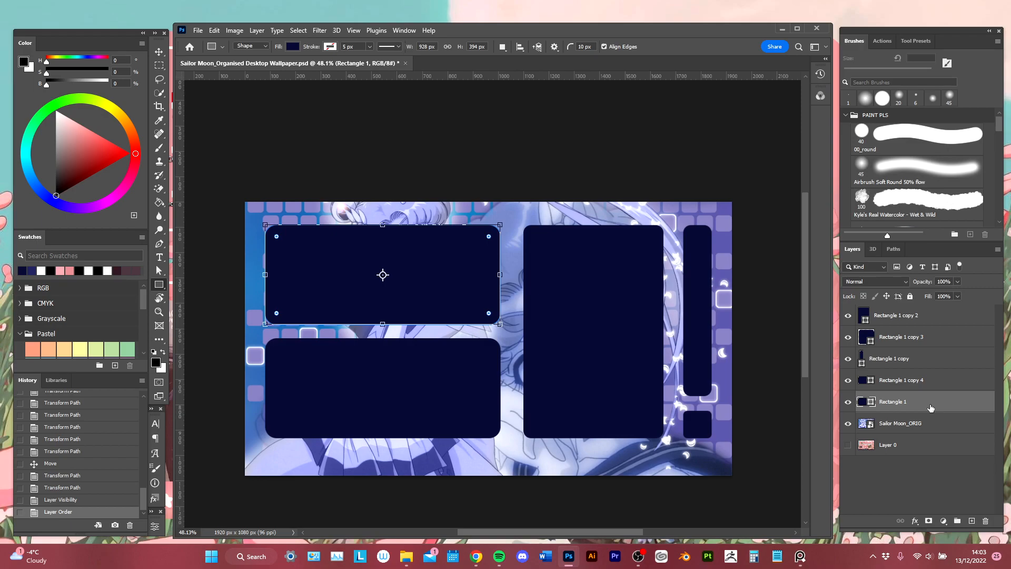
{"action": "left_click", "coordinate": [936, 314], "text": "shift"}
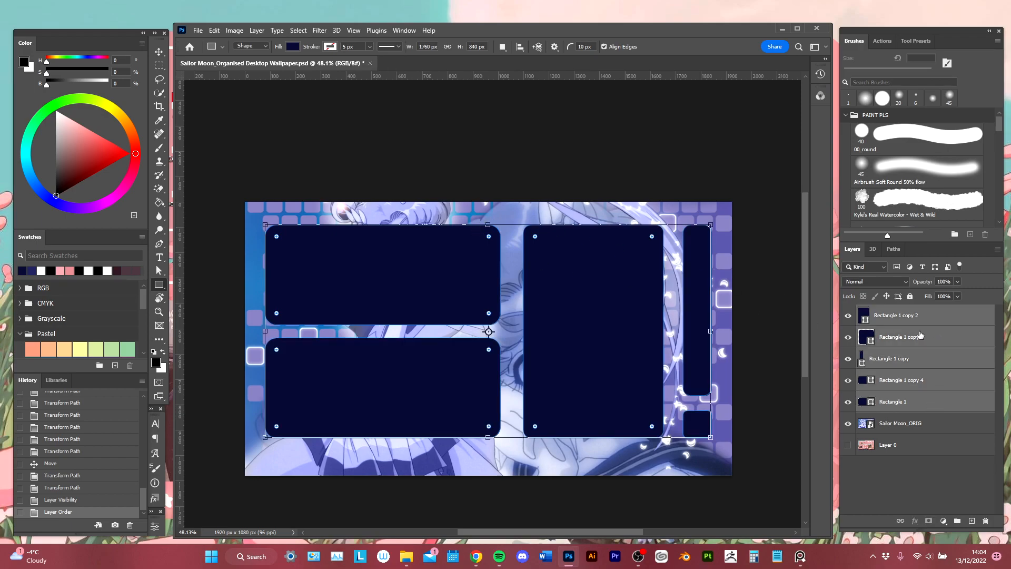
{"action": "key", "text": "ctrl+g"}
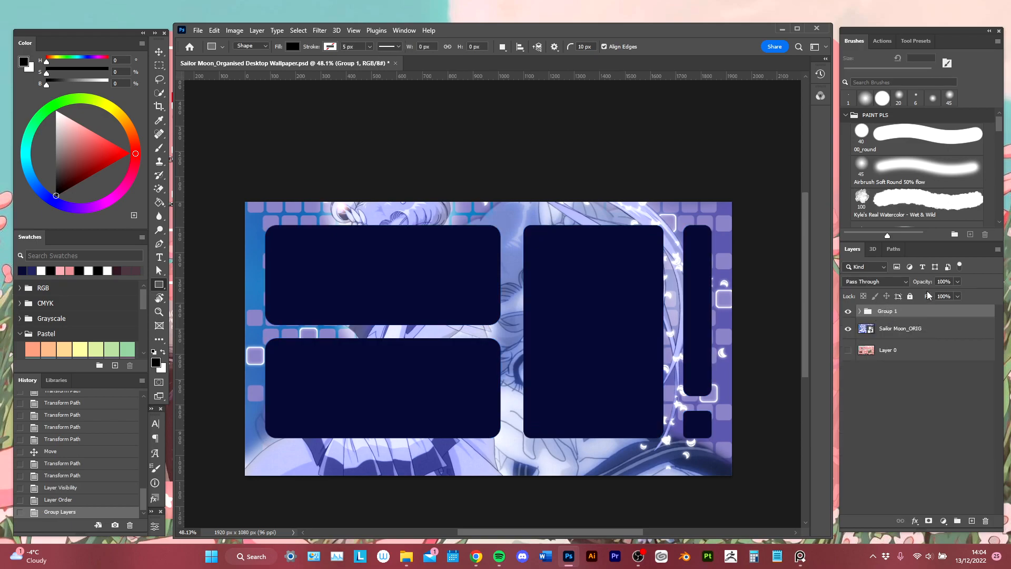
{"action": "left_click_drag", "start_coordinate": [921, 283], "coordinate": [898, 295]}
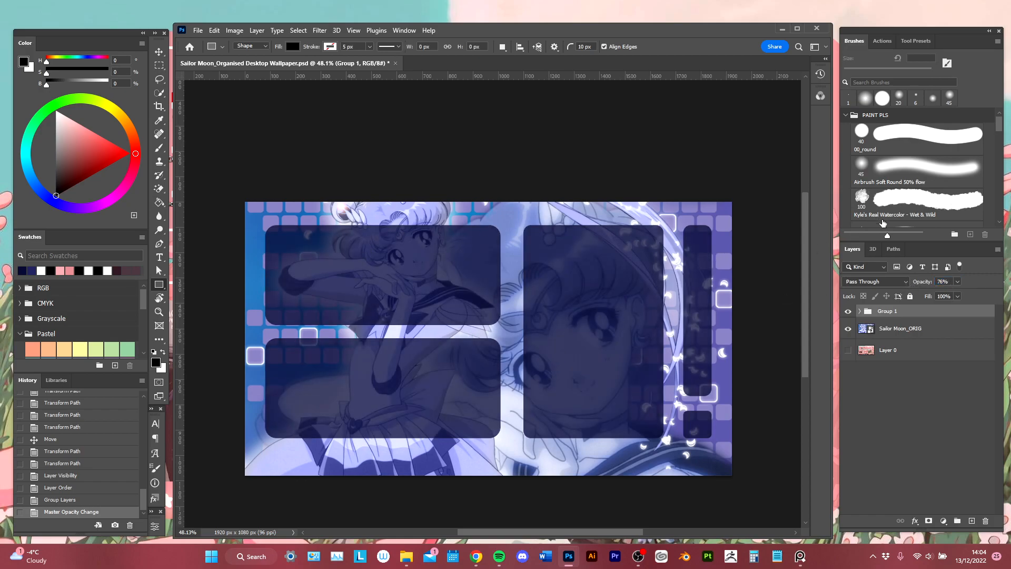
{"action": "left_click_drag", "start_coordinate": [922, 284], "coordinate": [926, 284]}
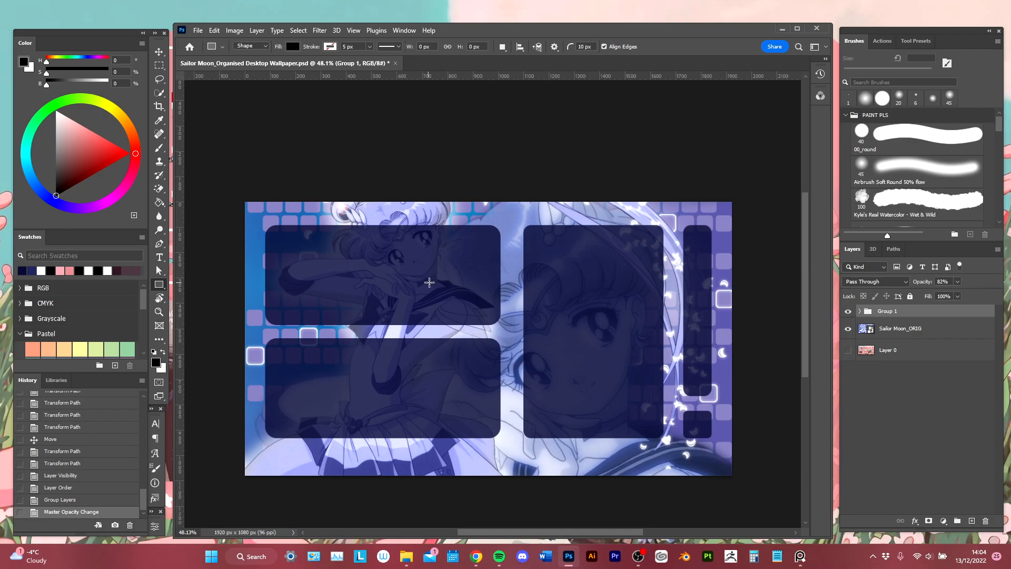
Add a white text layer reading "Title" in MADE Soulmaze at 120 pt near the canvas's upper-left corner.
{"action": "left_click", "coordinate": [972, 520]}
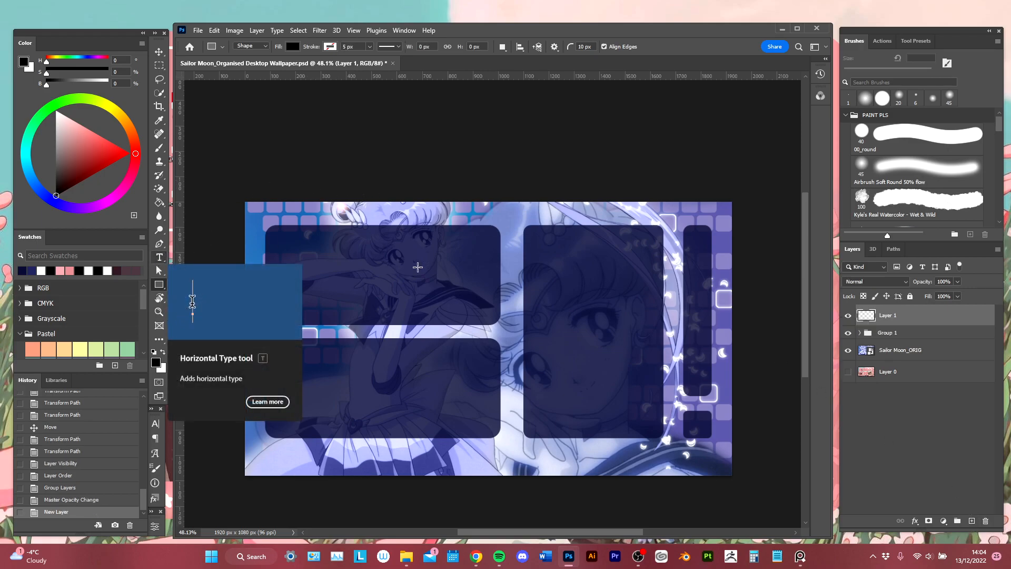
{"action": "key", "text": "t"}
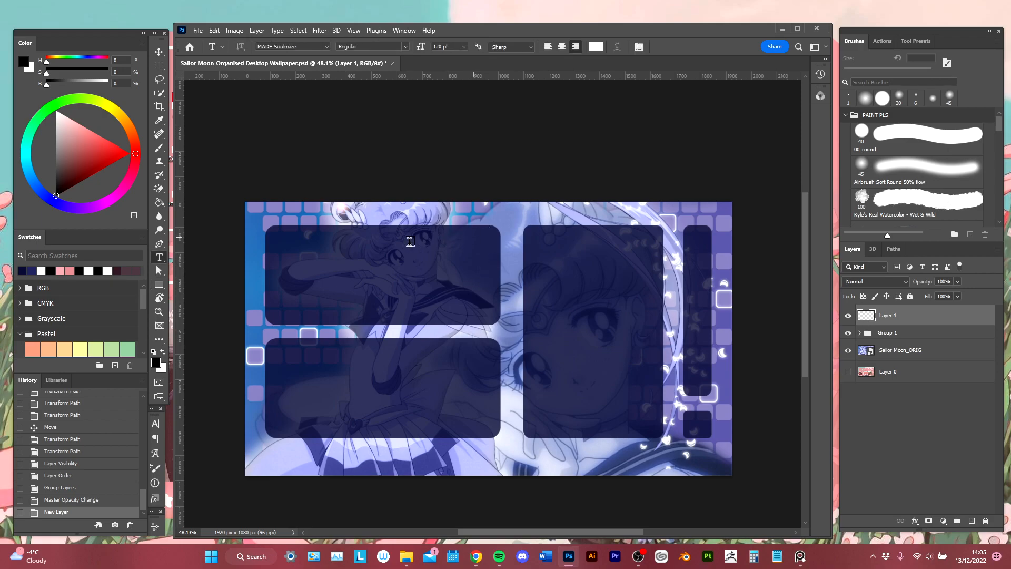
{"action": "left_click", "coordinate": [352, 242]}
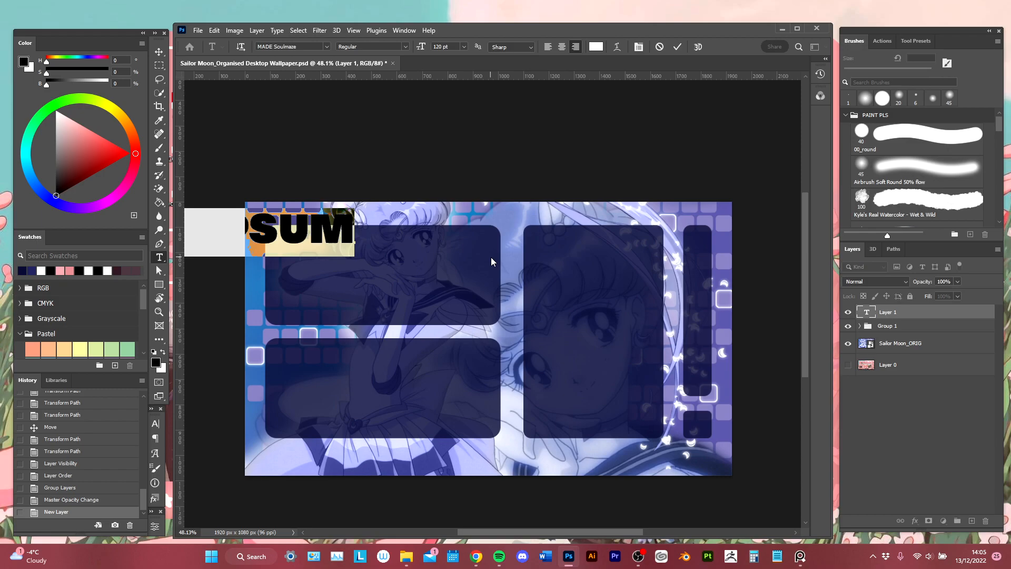
{"action": "type", "text": "Title"}
{"action": "key", "text": "ctrl+Return"}
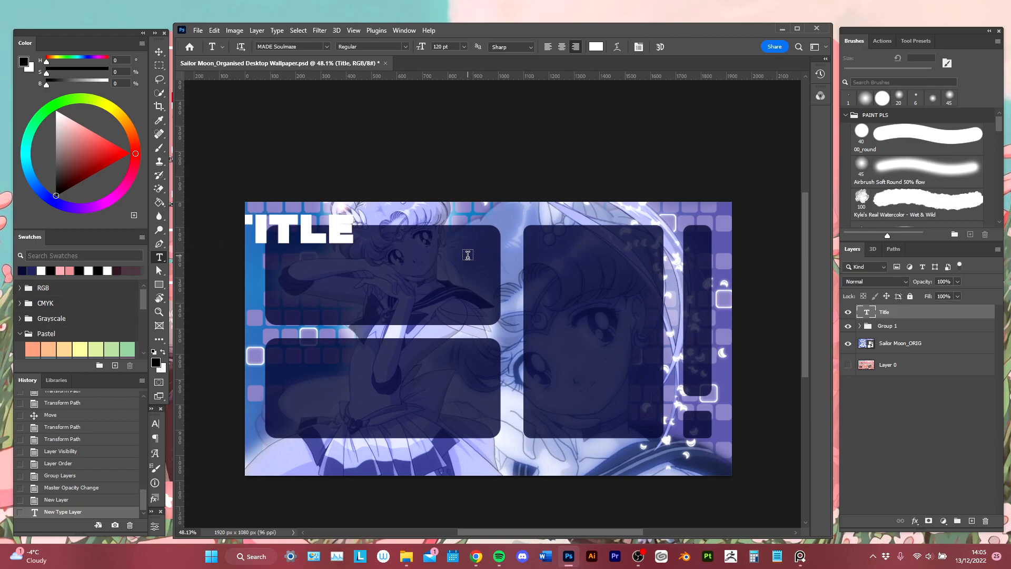
Centre the title text at the top of the upper-left panel and scale it down to about 73%.
{"action": "key", "text": "v"}
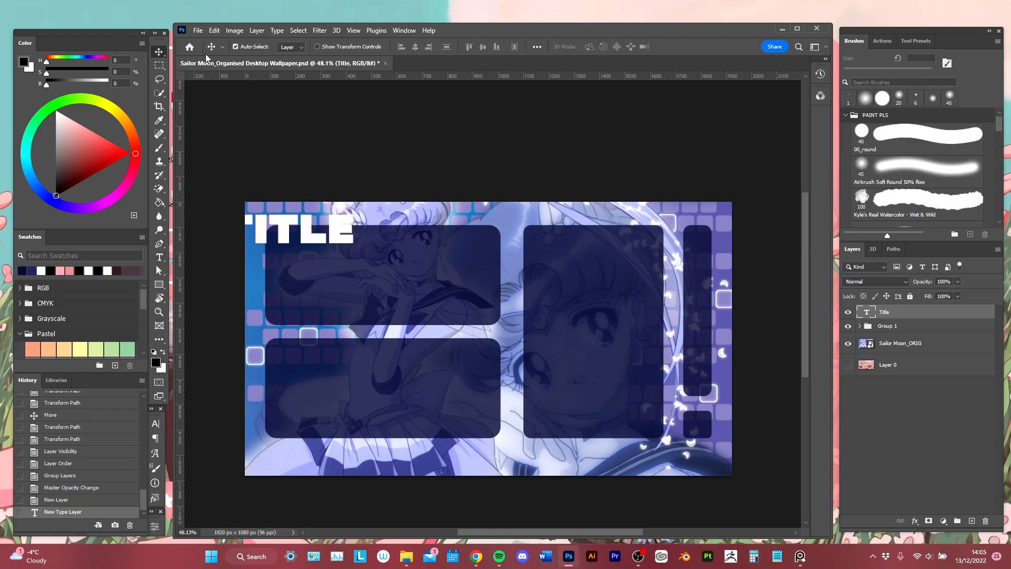
{"action": "left_click_drag", "start_coordinate": [308, 238], "coordinate": [401, 252]}
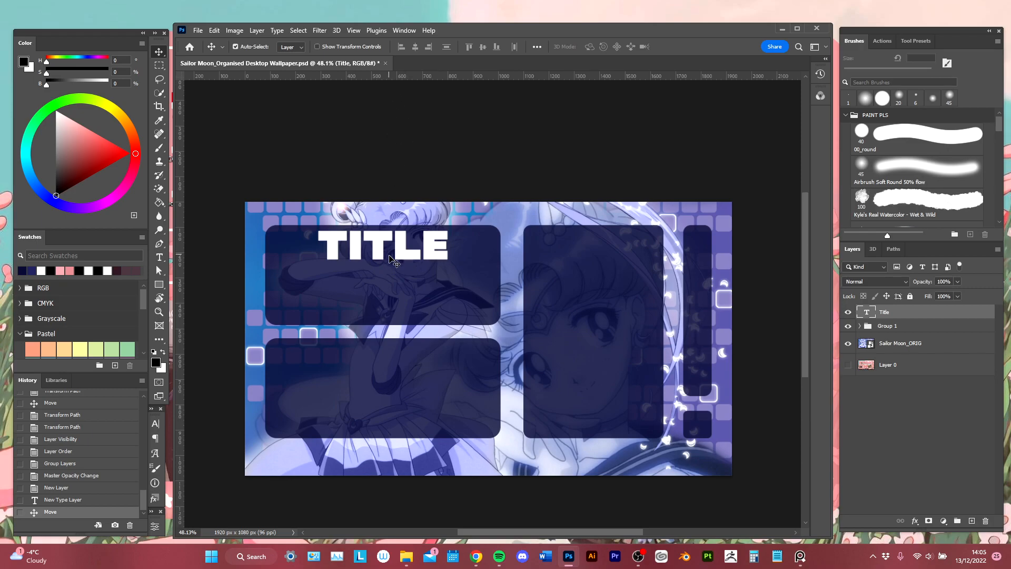
{"action": "mouse_move", "coordinate": [408, 257]}
{"action": "left_mouse_down"}
{"action": "mouse_move", "coordinate": [426, 257]}
{"action": "mouse_move", "coordinate": [410, 256]}
{"action": "left_mouse_up"}
{"action": "key", "text": "ctrl"}
{"action": "key", "text": "ctrl+t"}
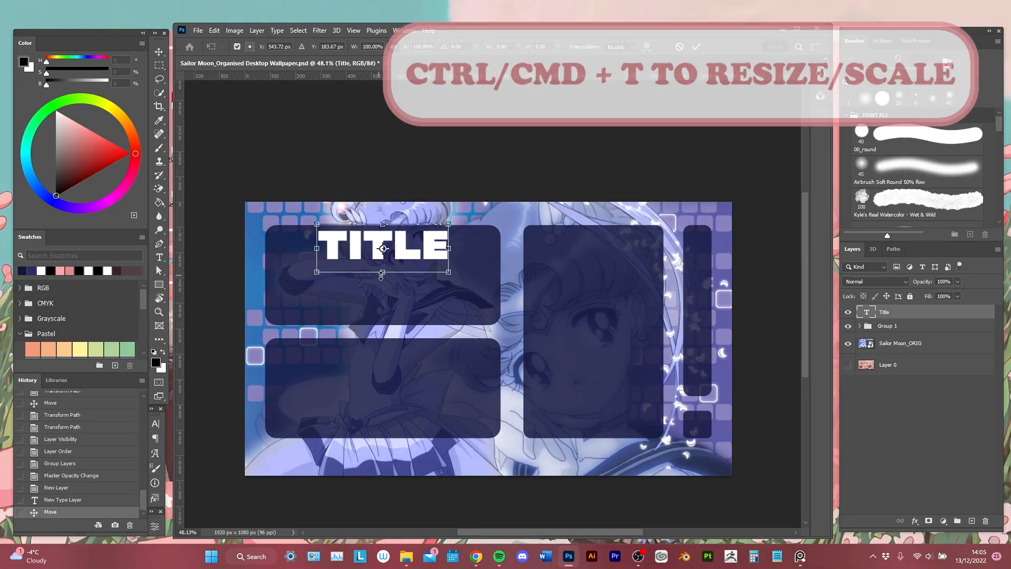
{"action": "left_click_drag", "start_coordinate": [382, 263], "coordinate": [379, 256]}
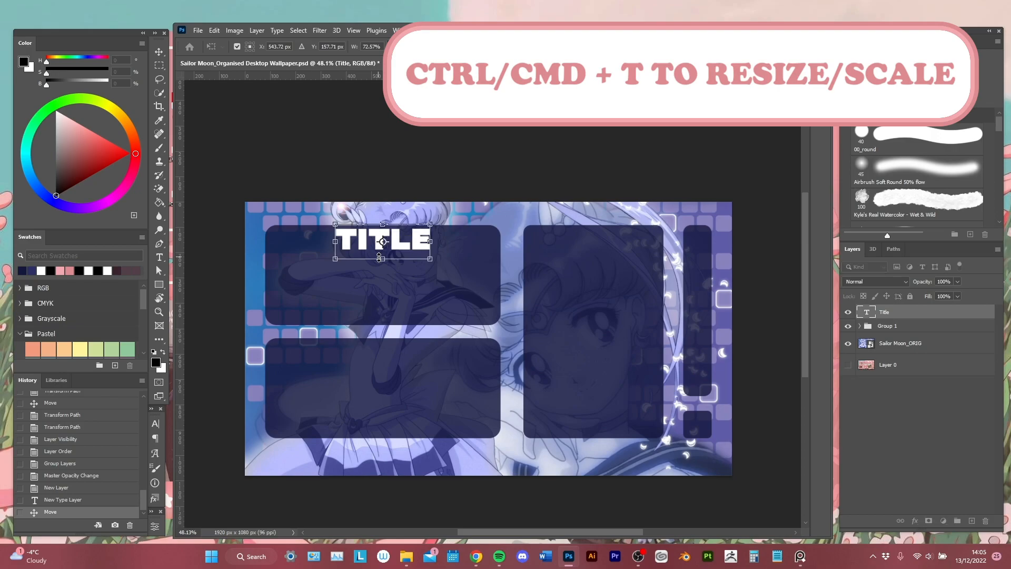
{"action": "key", "text": "Return"}
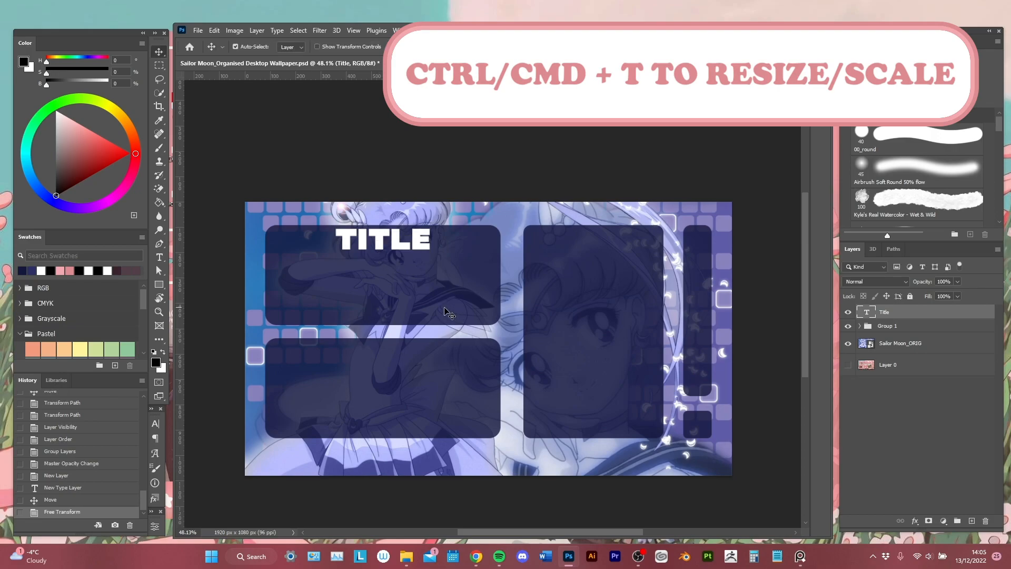
Change the title text's font to Arthines.
{"action": "key", "text": "t"}
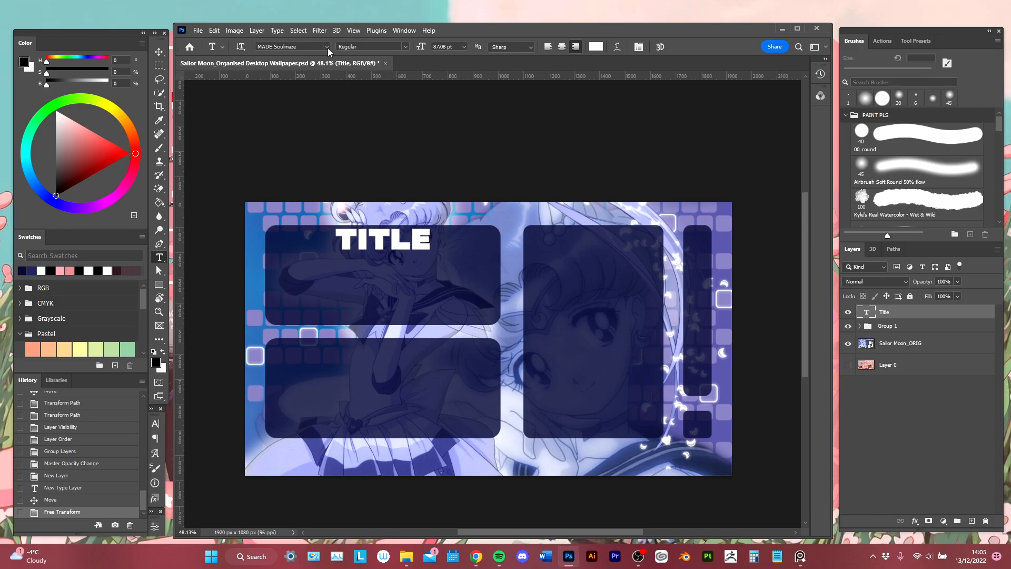
{"action": "left_click", "coordinate": [327, 47]}
{"action": "left_click", "coordinate": [328, 48]}
{"action": "left_click_drag", "start_coordinate": [420, 290], "coordinate": [547, 280]}
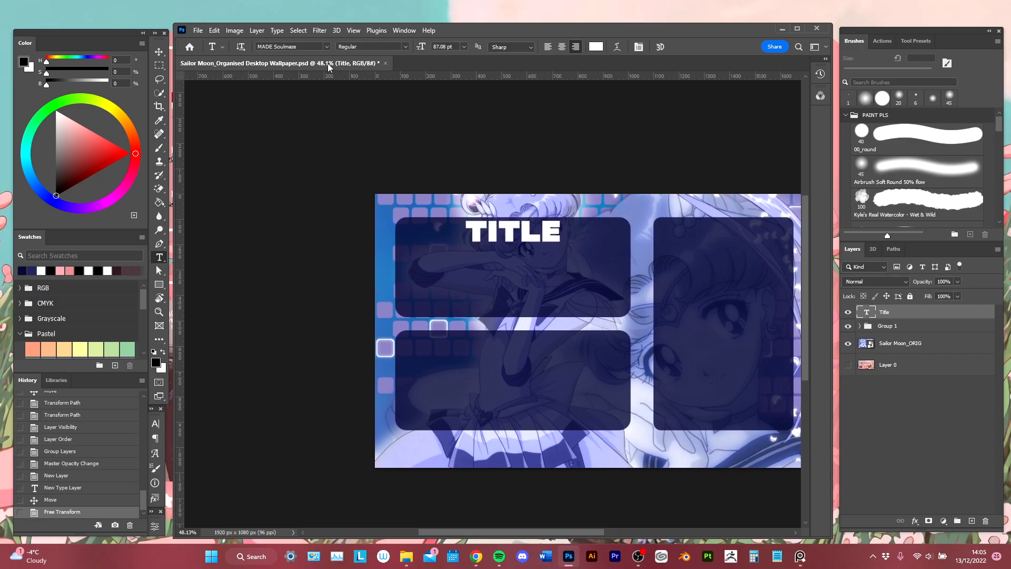
{"action": "left_click", "coordinate": [327, 48]}
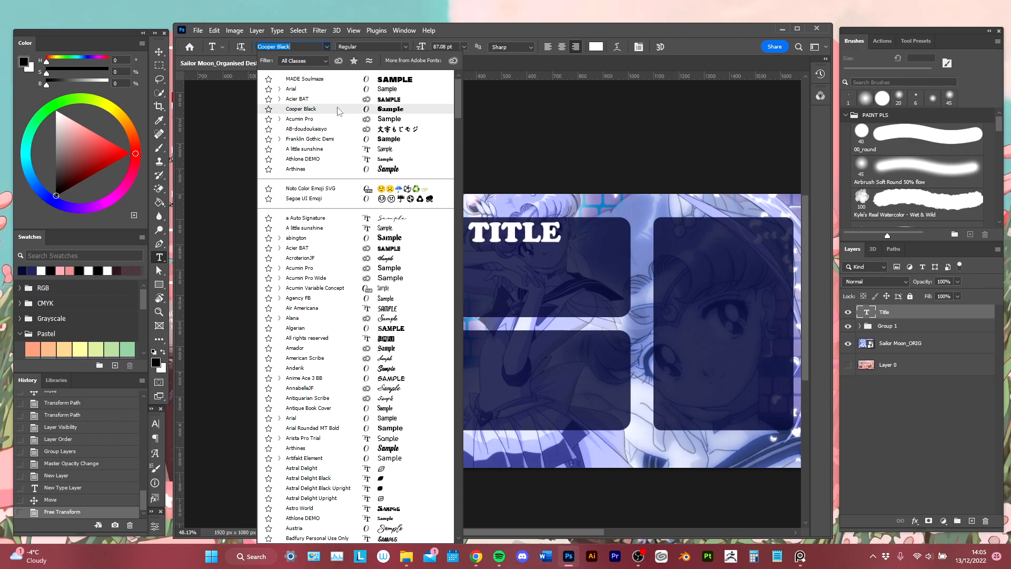
{"action": "left_click", "coordinate": [338, 170]}
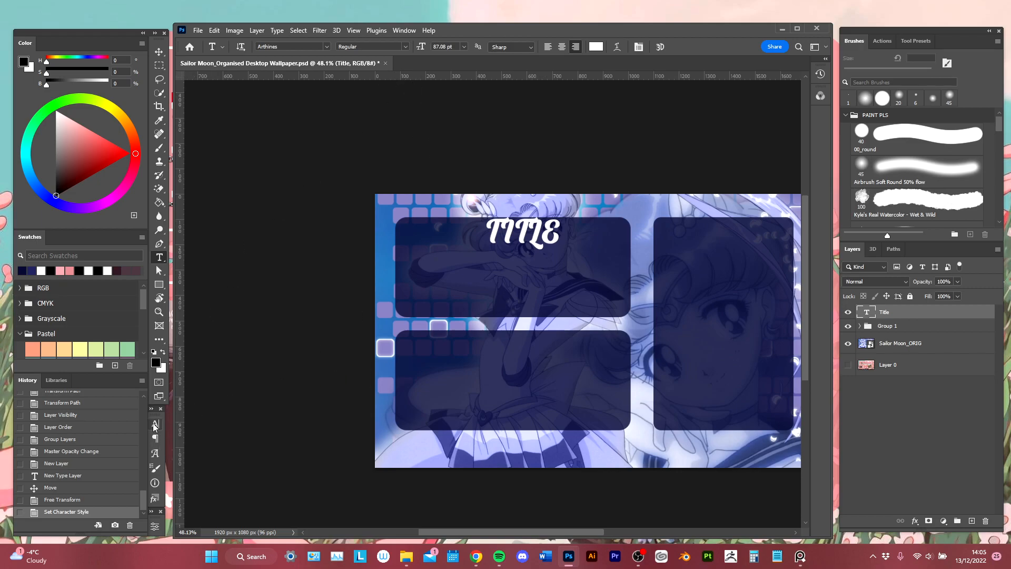
Turn off All Caps for the title text in the upper-left panel.
{"action": "left_click", "coordinate": [404, 30]}
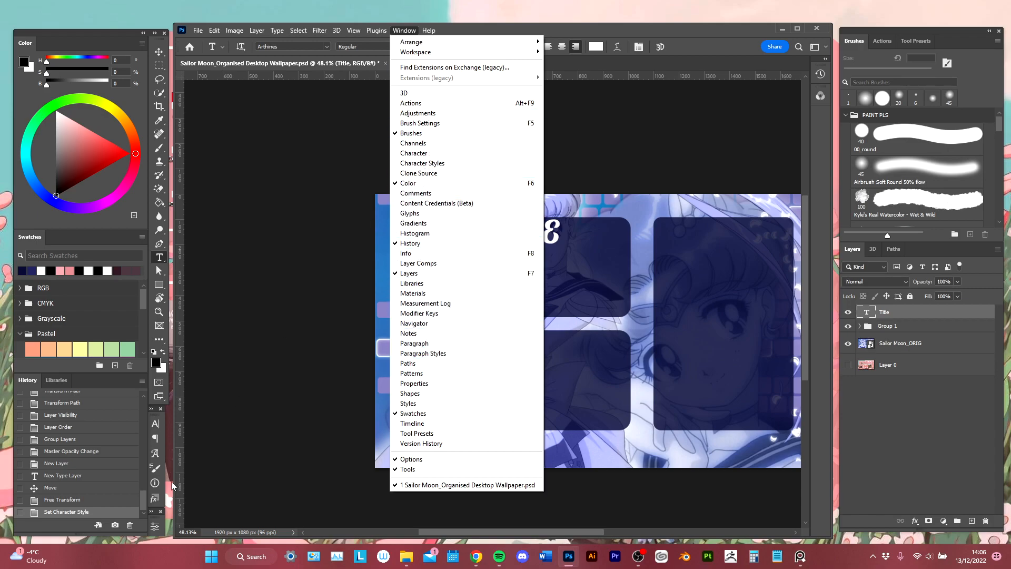
{"action": "left_click", "coordinate": [419, 153]}
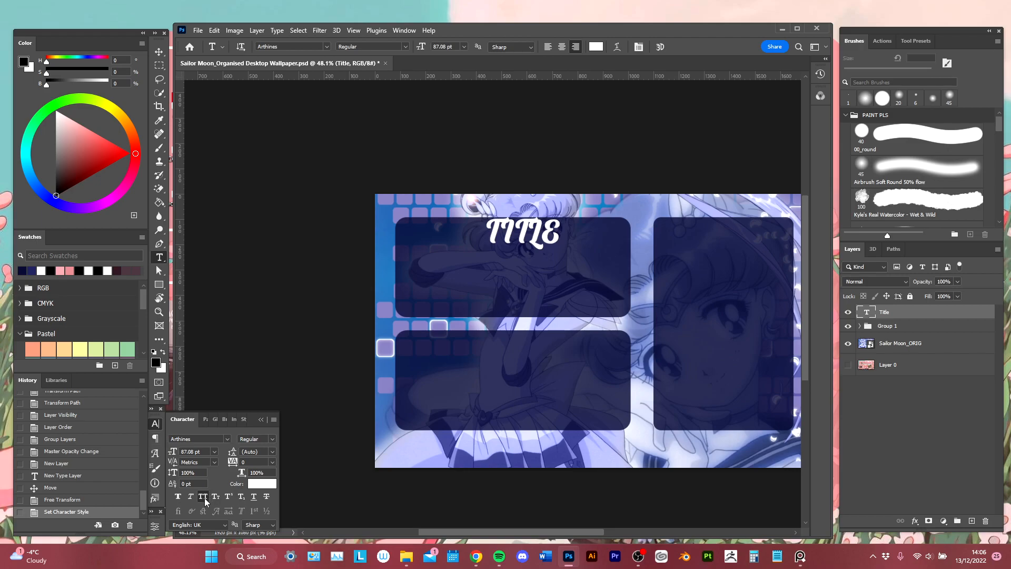
{"action": "left_click", "coordinate": [205, 498]}
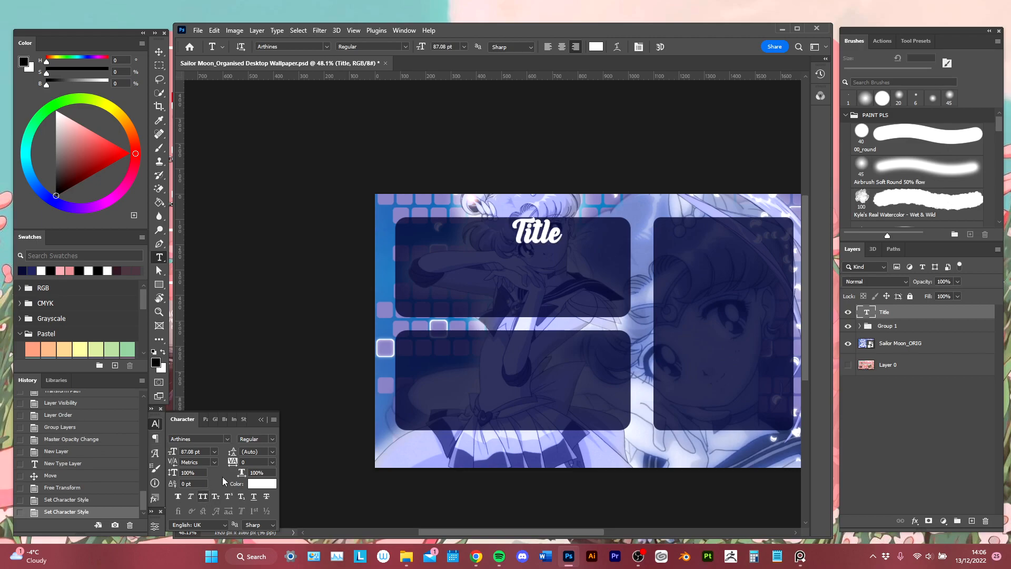
{"action": "left_click", "coordinate": [156, 424]}
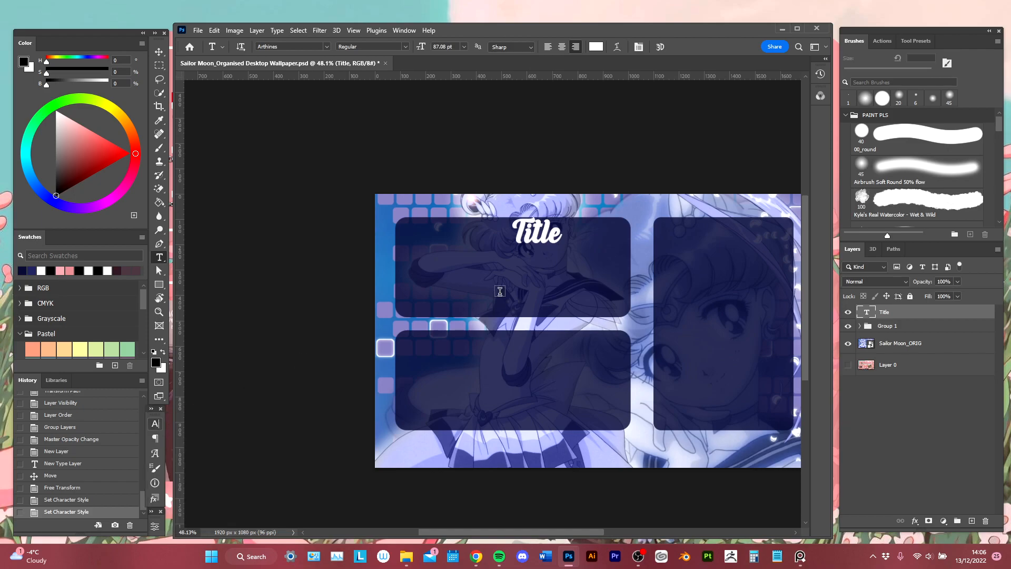
Centre-align the title text and move it back to the middle of the upper-left panel's top edge.
{"action": "left_click", "coordinate": [562, 47]}
{"action": "key", "text": "v"}
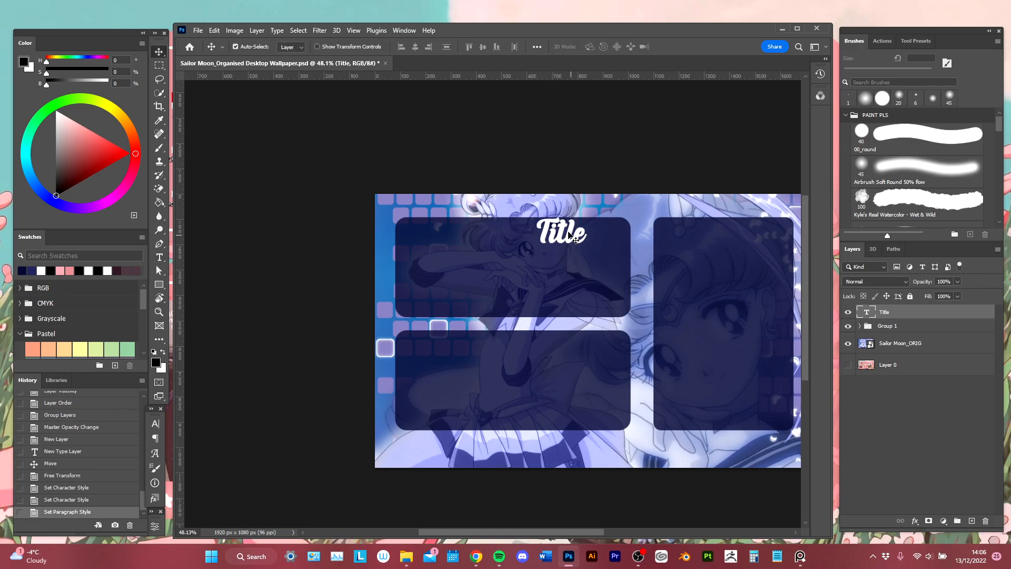
{"action": "left_click_drag", "start_coordinate": [563, 231], "coordinate": [401, 244]}
Set the title text's vertical scale to 86%.
{"action": "key", "text": "t"}
{"action": "left_click", "coordinate": [157, 424]}
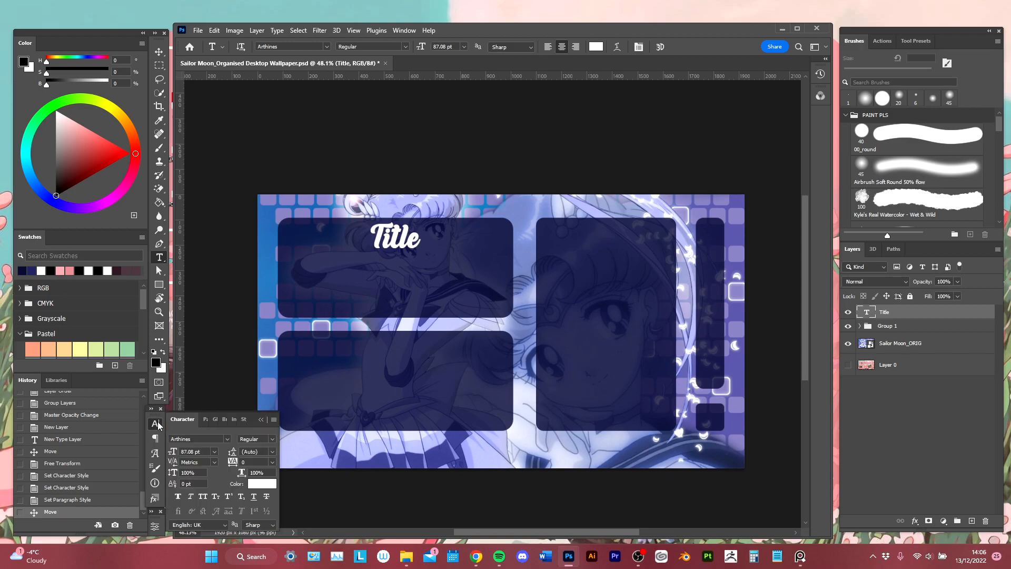
{"action": "left_click_drag", "start_coordinate": [174, 476], "coordinate": [166, 475]}
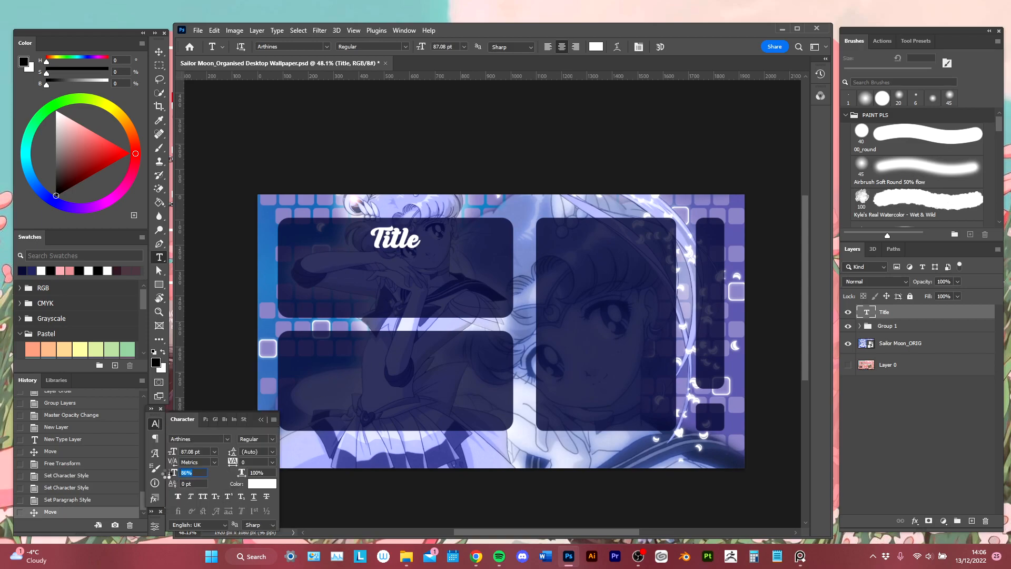
Move the title text closer to the upper-left panel's top edge and fine-tune its vertical position with small nudges.
{"action": "key", "text": "v"}
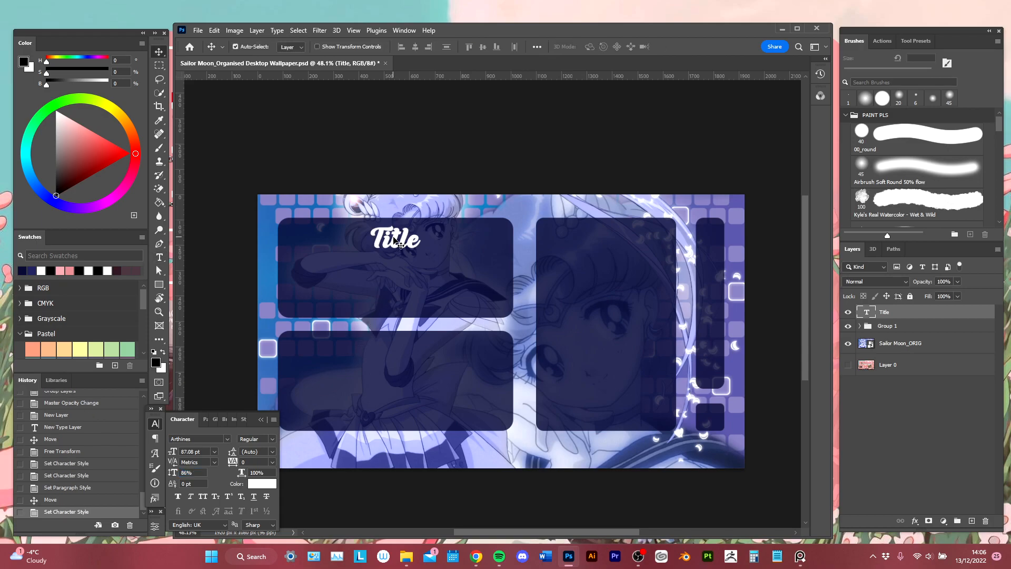
{"action": "left_click_drag", "start_coordinate": [394, 239], "coordinate": [395, 231]}
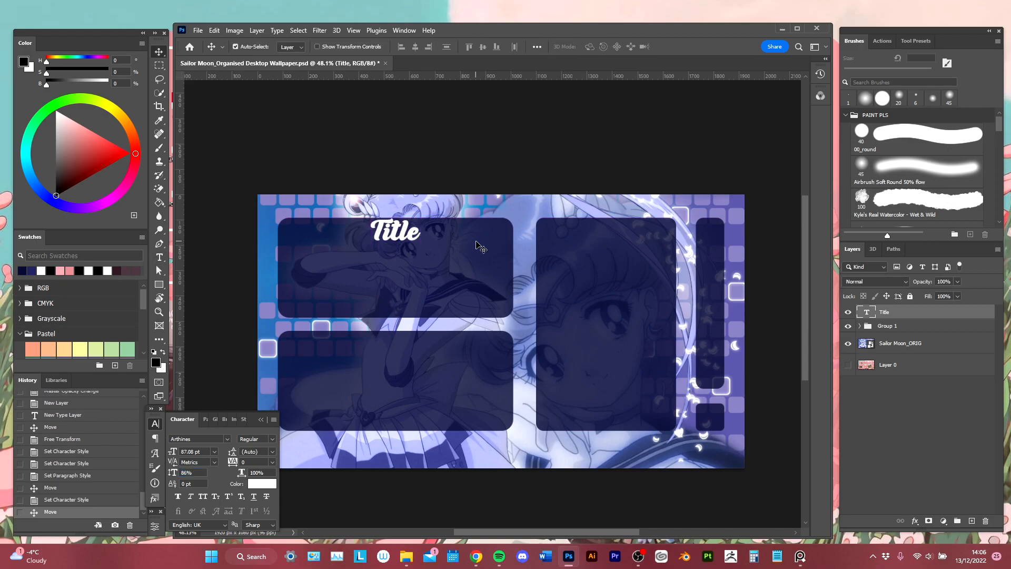
{"action": "key", "text": "Down"}
{"action": "key", "text": "Down"}
{"action": "key", "text": "Down"}
{"action": "key", "text": "Down"}
{"action": "key", "text": "Down"}
{"action": "key", "text": "Down"}
{"action": "key", "text": "Down"}
{"action": "key", "text": "Down"}
{"action": "key", "text": "Down"}
{"action": "key", "text": "Down"}
{"action": "key", "text": "Down"}
{"action": "key", "text": "Down"}
{"action": "key", "text": "Down"}
{"action": "key", "text": "Down"}
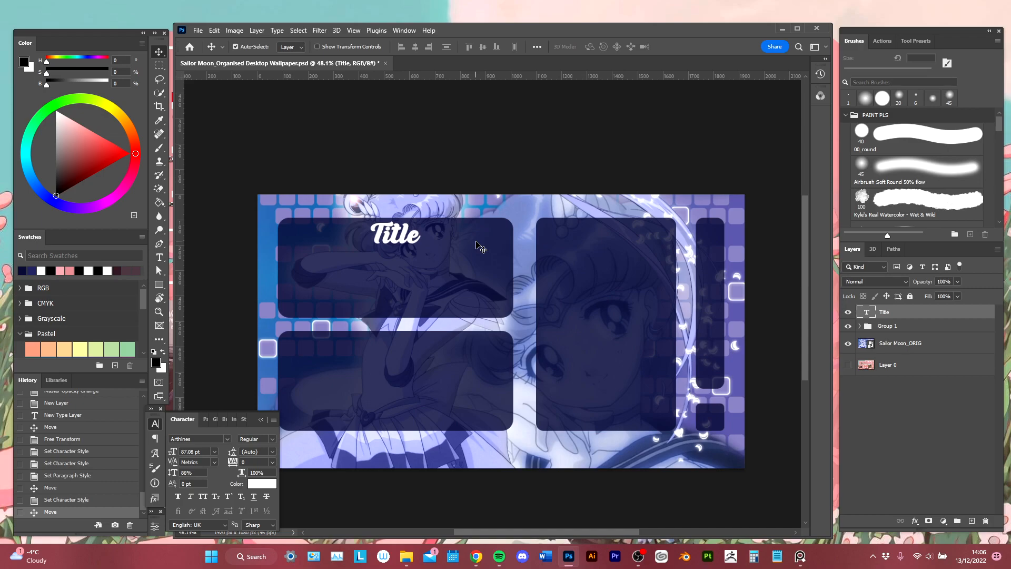
{"action": "key", "text": "Down"}
{"action": "key", "text": "Up"}
{"action": "key", "text": "Up"}
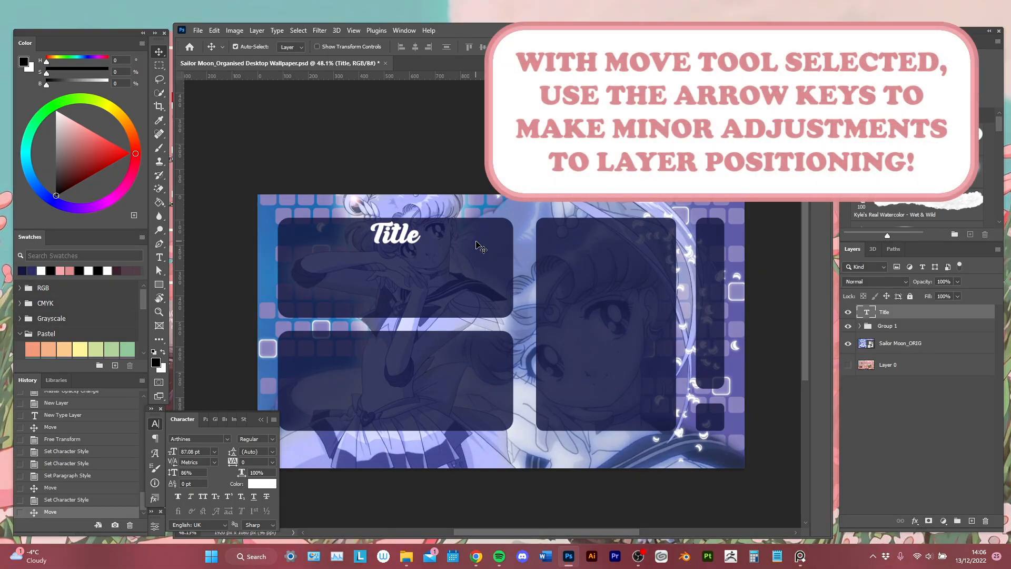
Replace the wording of the upper-left panel's title with "Apps".
{"action": "double_click", "coordinate": [400, 238]}
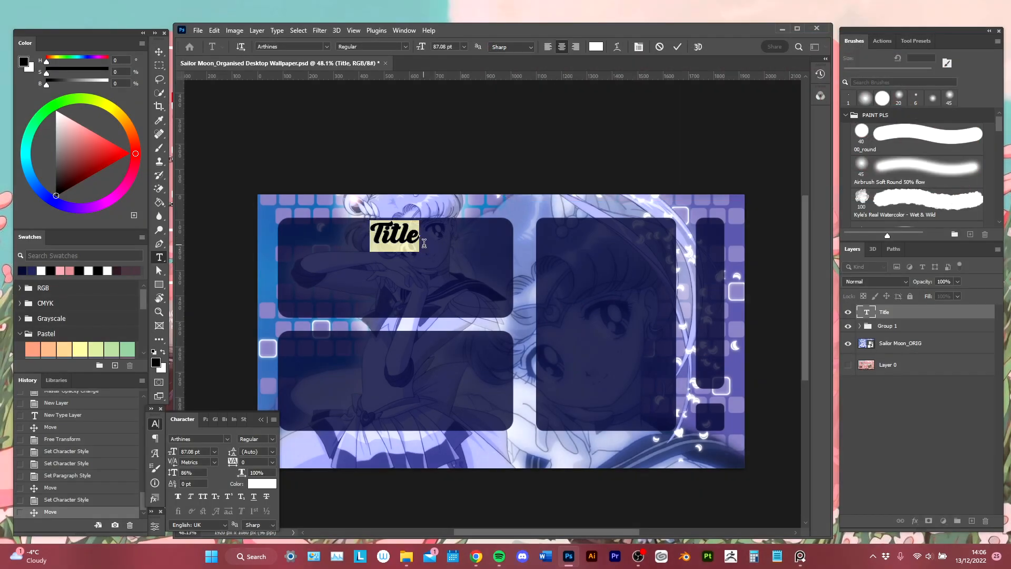
{"action": "type", "text": "Apps"}
{"action": "key", "text": "ctrl+Return"}
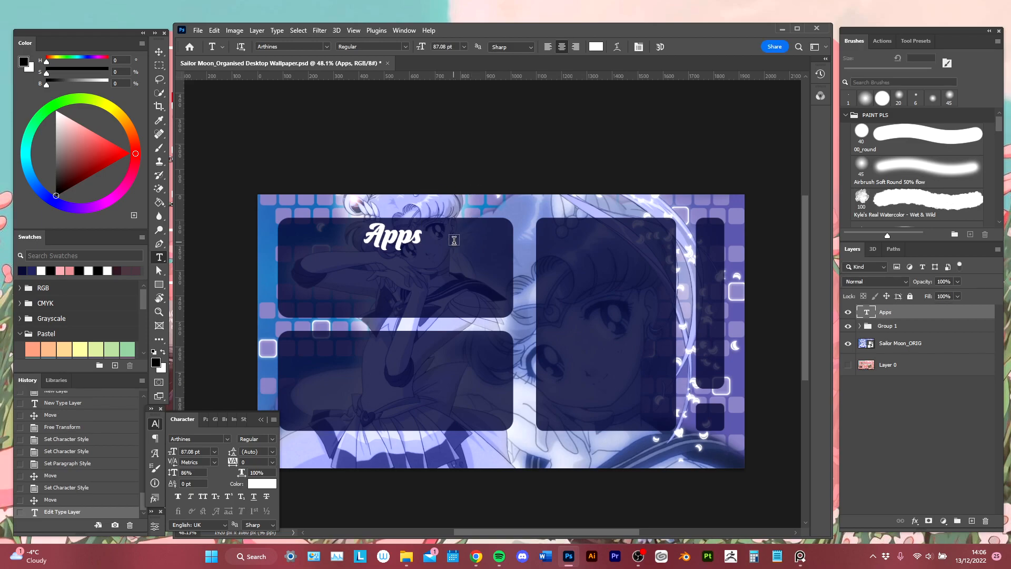
Duplicate the "Apps" title onto the top of the lower-left panel and change the copy's text to "Motivation".
{"action": "key", "text": "v"}
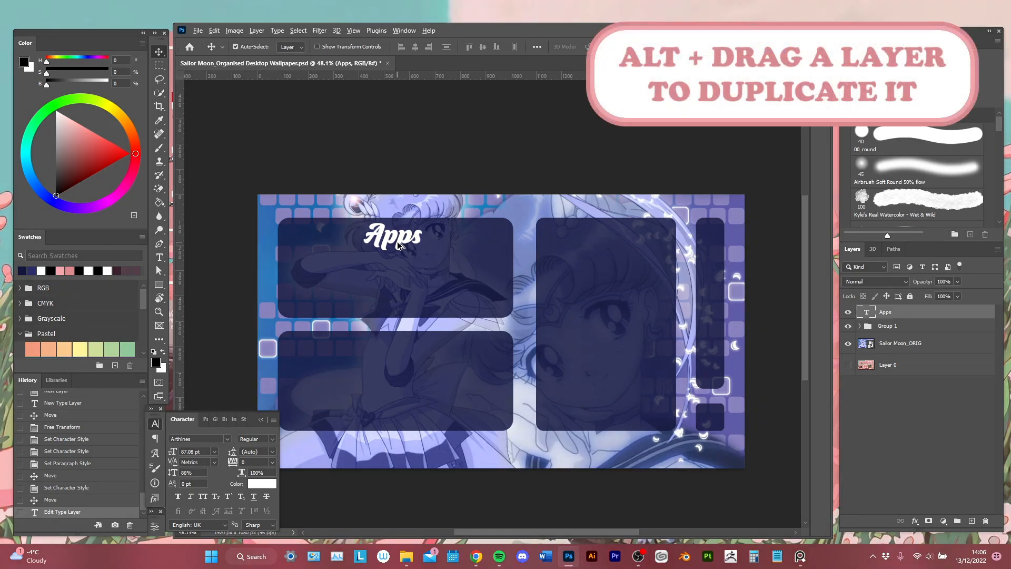
{"action": "left_click_drag", "start_coordinate": [399, 245], "coordinate": [403, 359]}
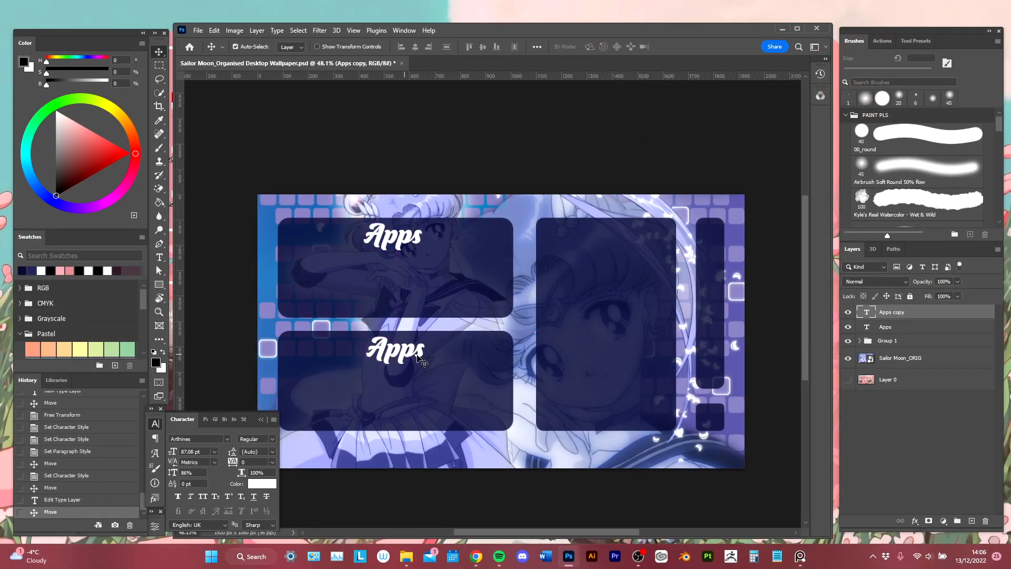
{"action": "double_click", "coordinate": [391, 355]}
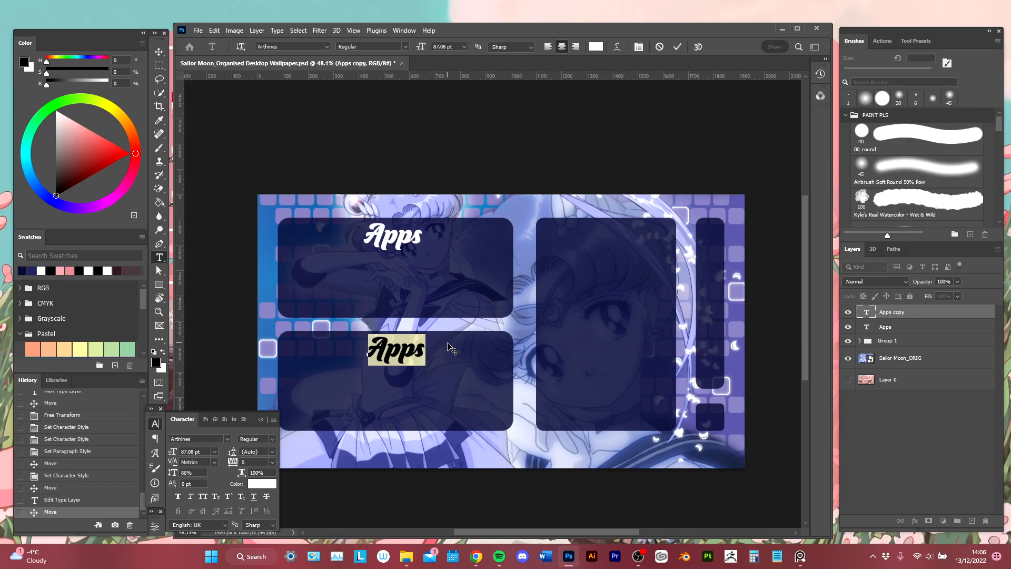
{"action": "type", "text": "Motivation"}
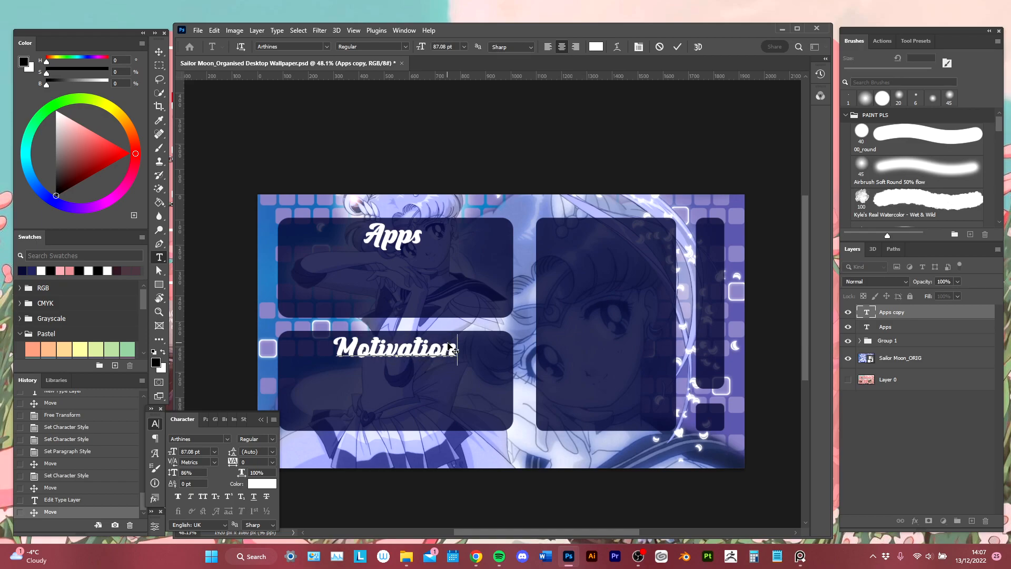
{"action": "key", "text": "ctrl+Return"}
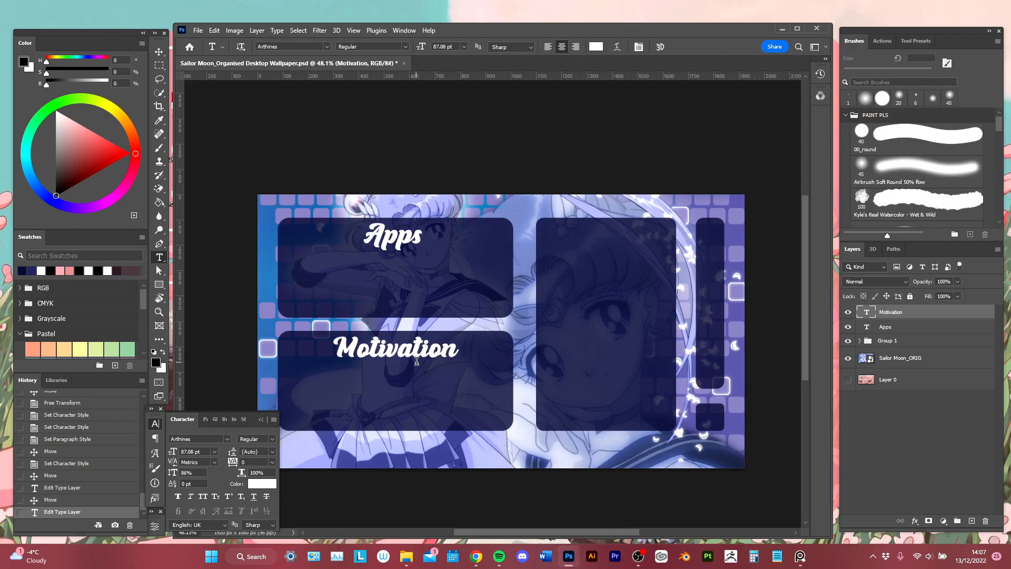
Duplicate the "Apps" title onto the top of the tall middle panel and change the copy's text to "Love".
{"action": "key", "text": "v"}
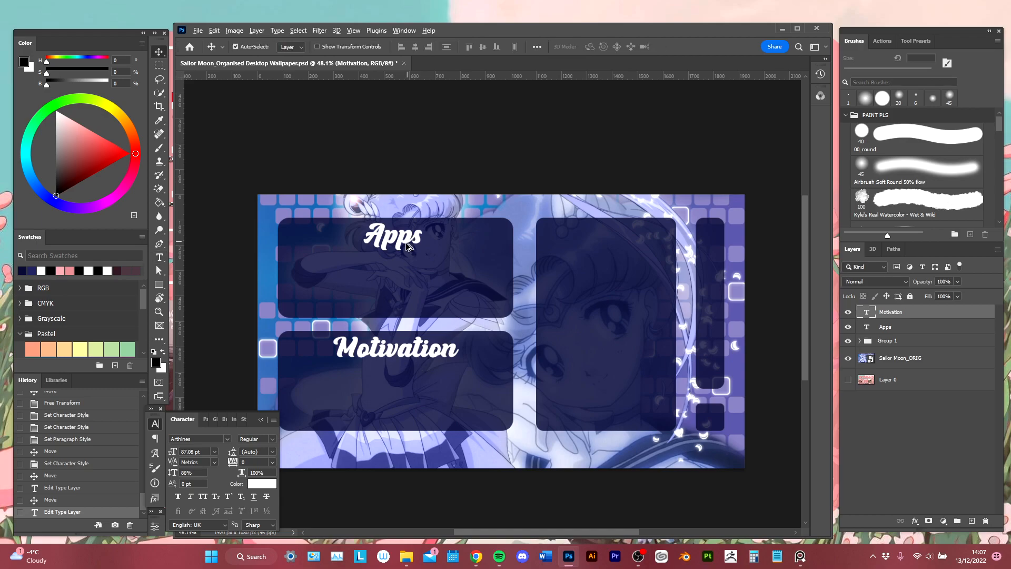
{"action": "left_click_drag", "start_coordinate": [401, 245], "coordinate": [616, 244]}
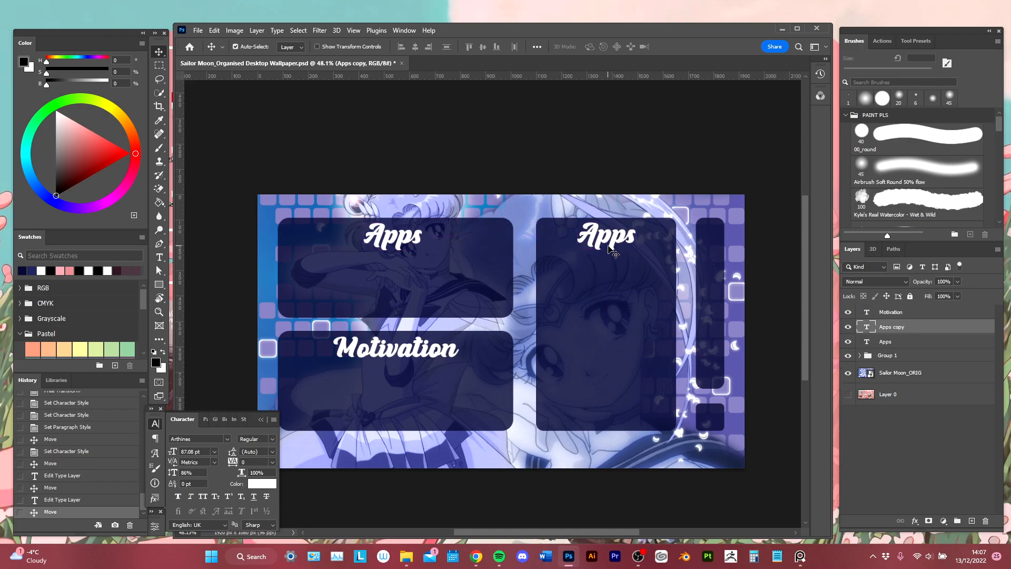
{"action": "key", "text": "t"}
{"action": "left_click", "coordinate": [615, 239]}
{"action": "double_click", "coordinate": [606, 239]}
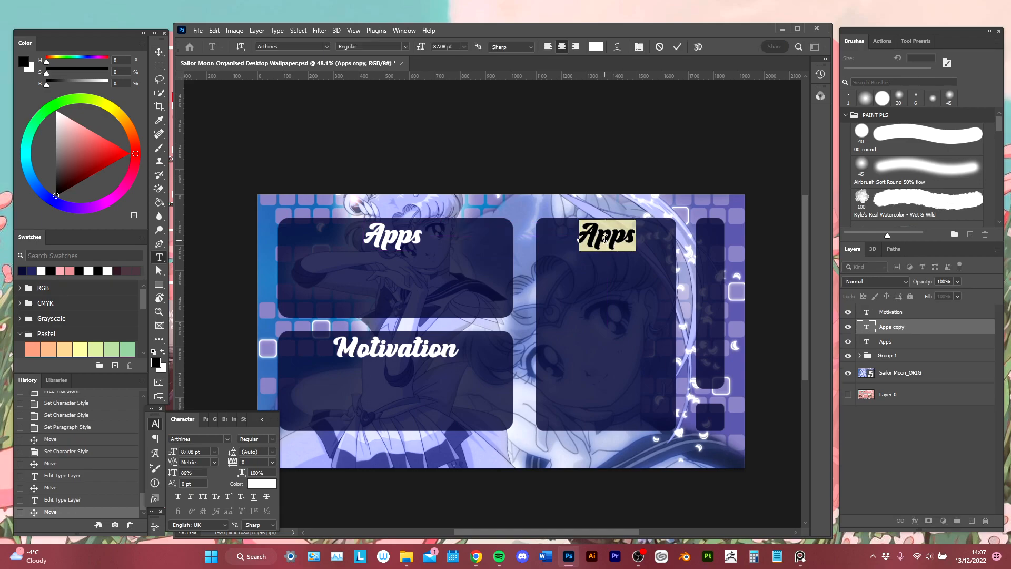
{"action": "type", "text": "Love"}
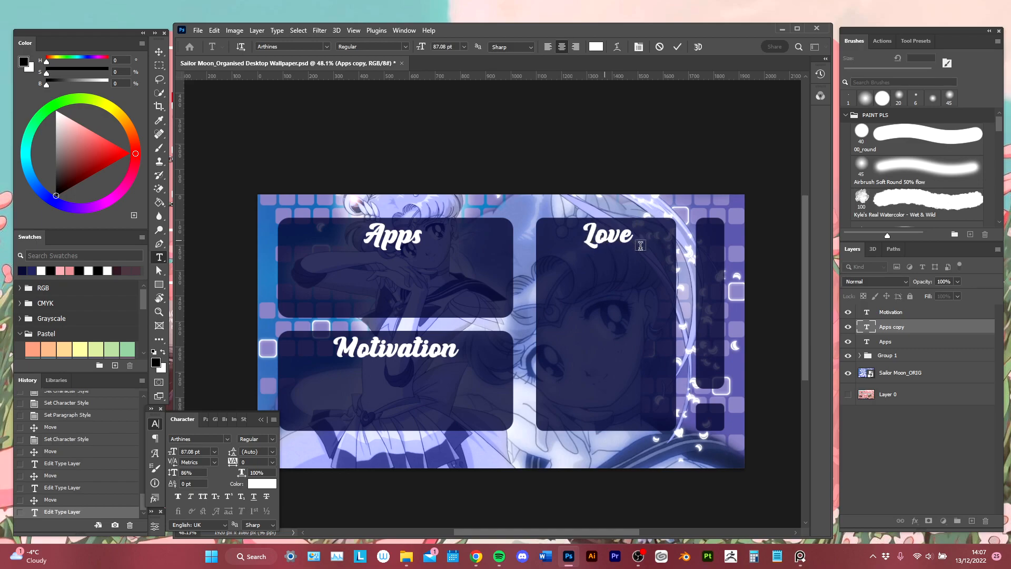
{"action": "left_click", "coordinate": [650, 239]}
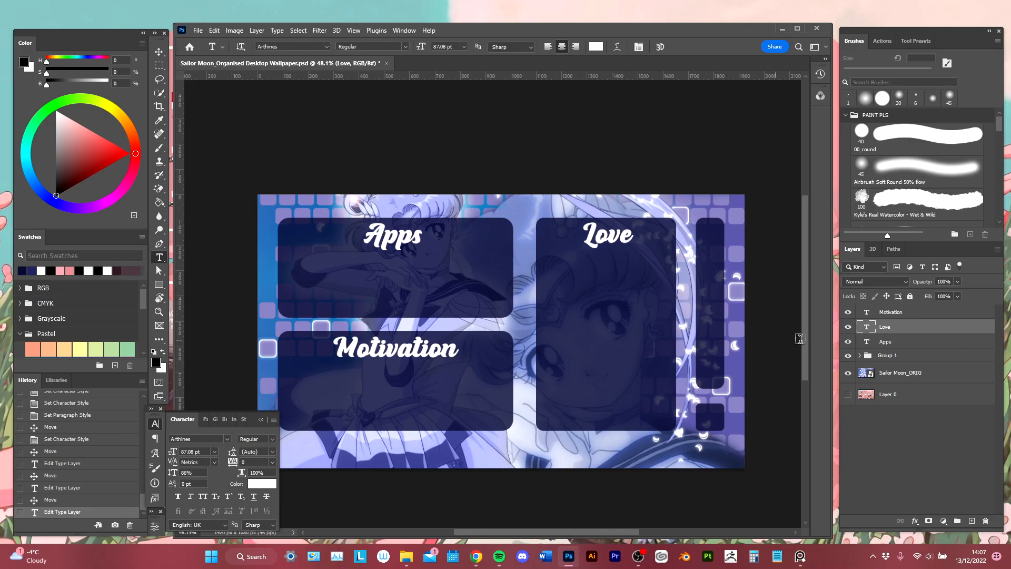
Select the Motivation, Love and Apps text layers and set their font size to 64 pt.
{"action": "left_click_drag", "start_coordinate": [920, 314], "coordinate": [917, 318]}
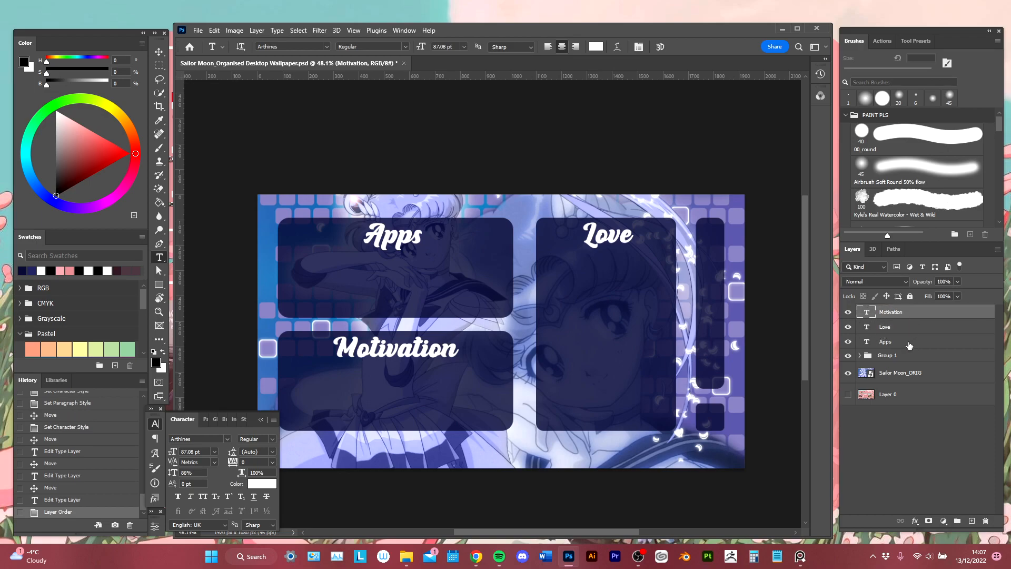
{"action": "left_click", "coordinate": [907, 343], "text": "shift"}
{"action": "left_click_drag", "start_coordinate": [173, 451], "coordinate": [157, 452]}
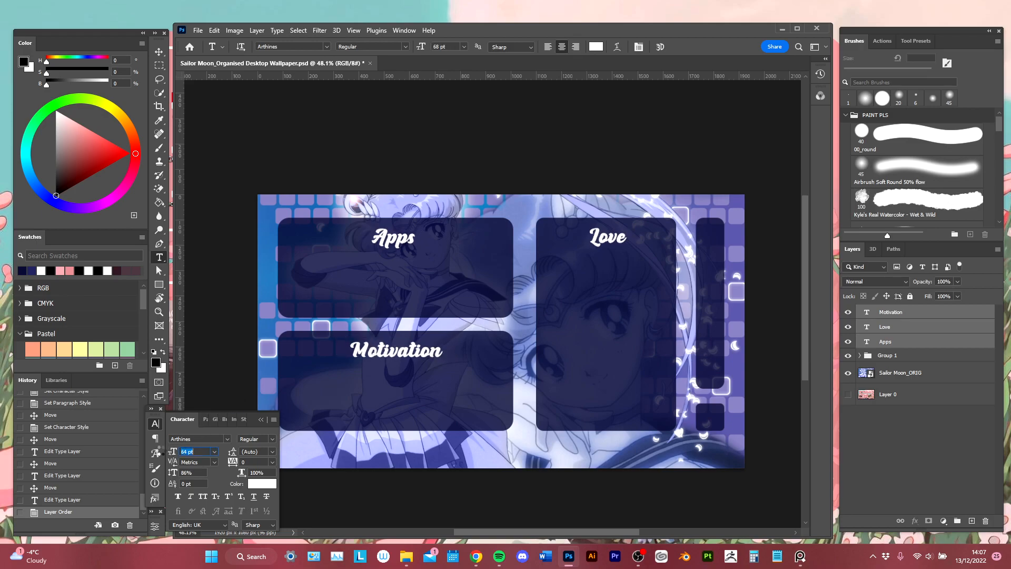
Nudge the three selected titles up slightly towards the top edges of their panels.
{"action": "key", "text": "v"}
{"action": "key", "text": "shift+Up"}
{"action": "key", "text": "shift+Up"}
{"action": "key", "text": "Down"}
{"action": "key", "text": "Down"}
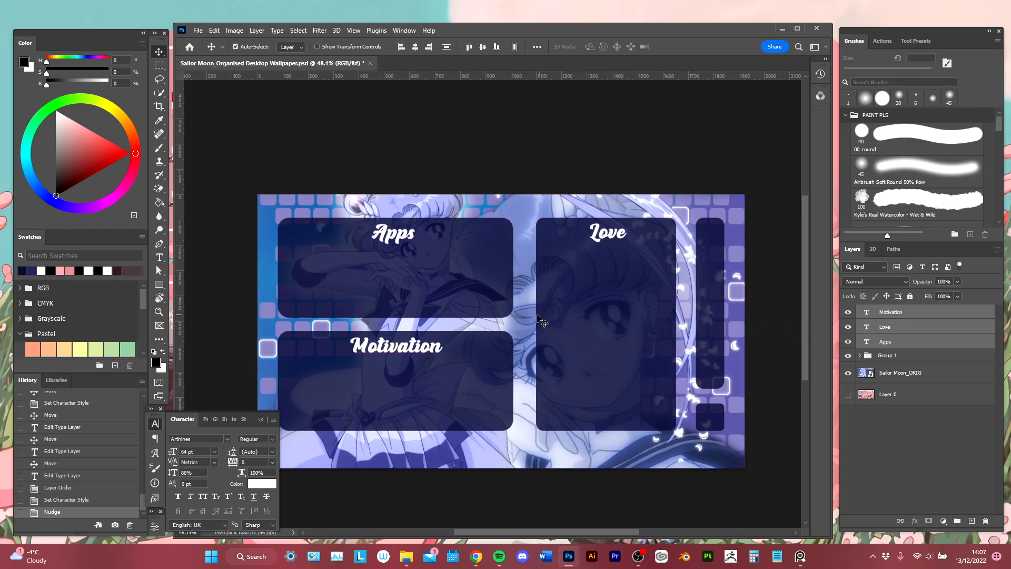
Group the three title layers and name the group "Text".
{"action": "key", "text": "ctrl+g"}
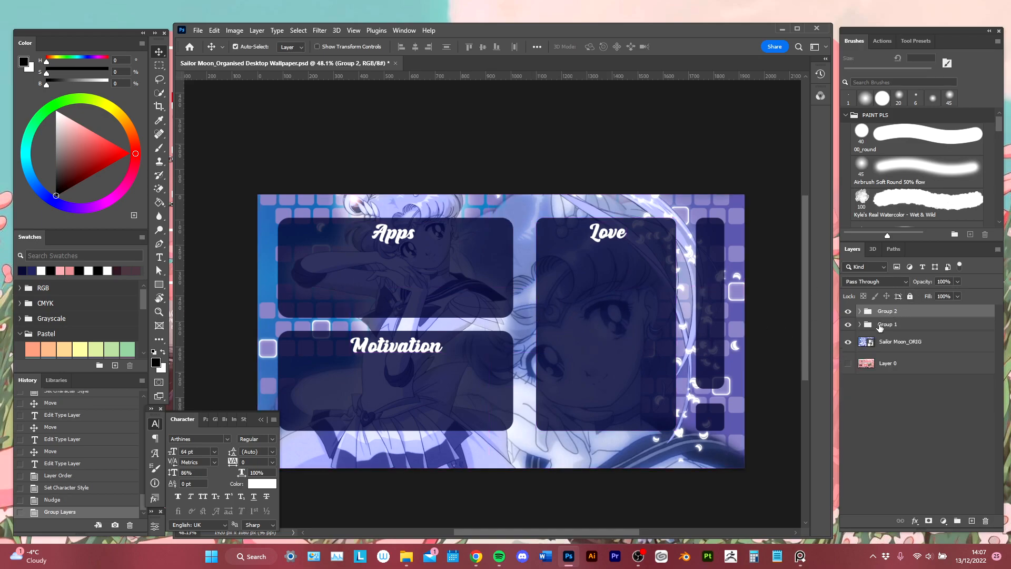
{"action": "double_click", "coordinate": [888, 311]}
{"action": "type", "text": "Te"}
{"action": "key", "text": "Return"}
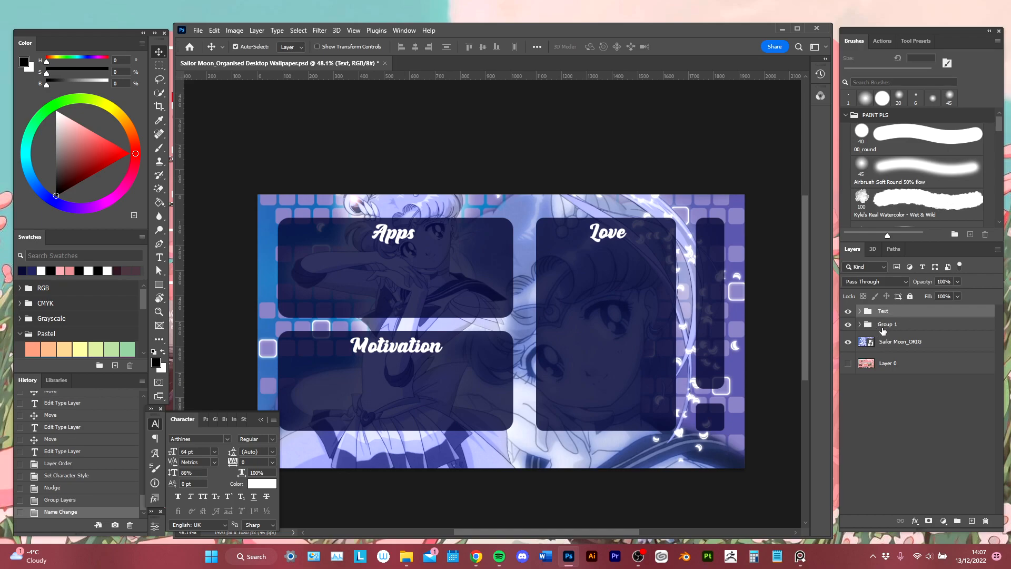
Rename the rectangle group "Folders" and the Sailor Moon artwork layer "BG".
{"action": "double_click", "coordinate": [883, 325]}
{"action": "type", "text": "Folders"}
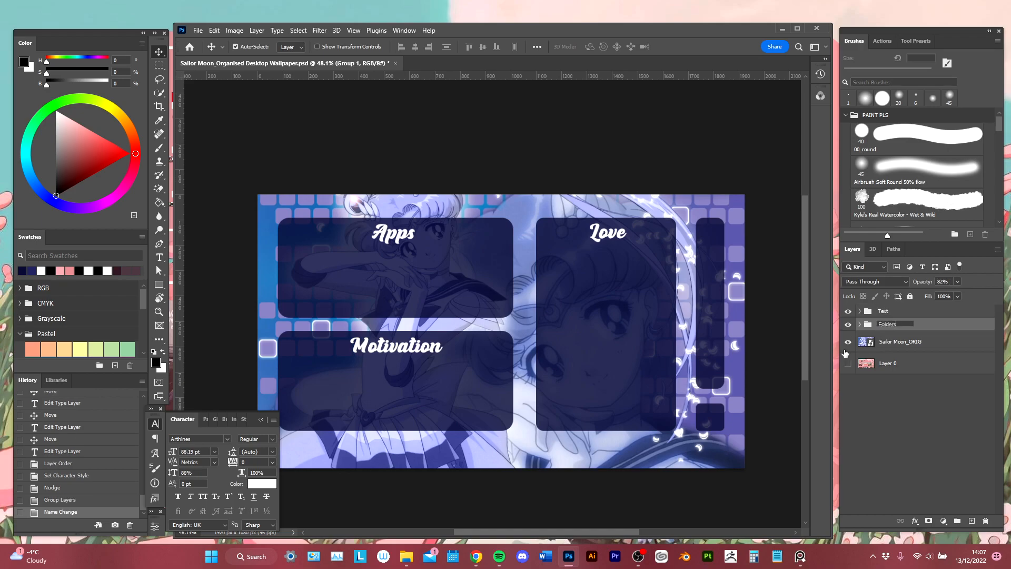
{"action": "key", "text": "Return"}
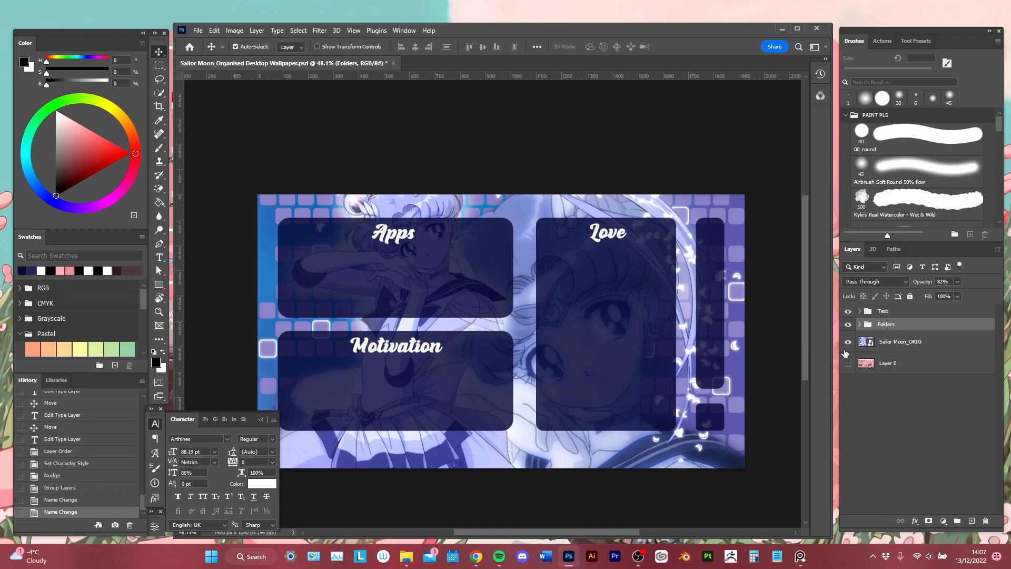
{"action": "double_click", "coordinate": [897, 343]}
{"action": "key", "text": "Return"}
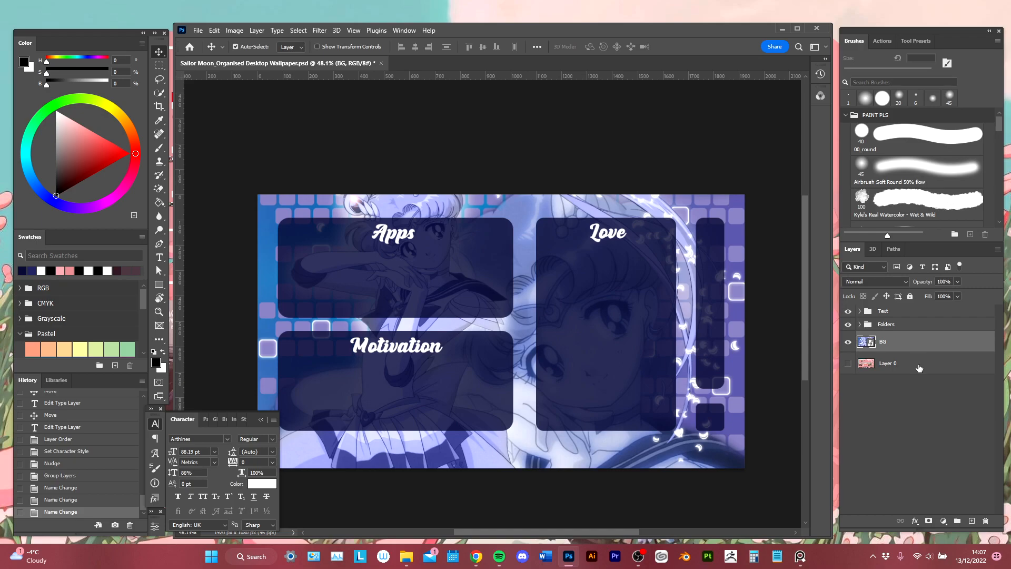
Delete the hidden Layer 0 and save the document.
{"action": "left_click", "coordinate": [919, 368]}
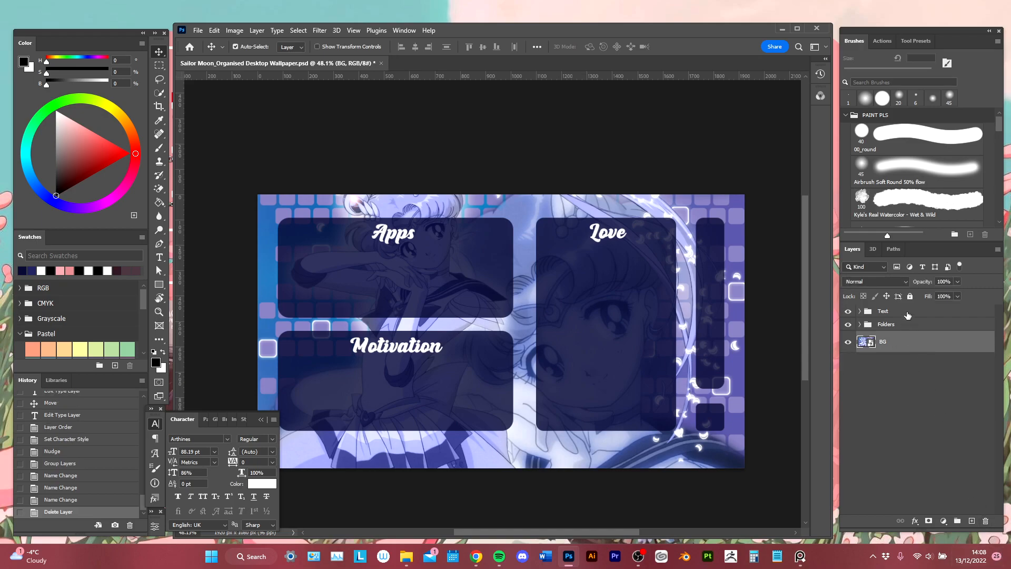
{"action": "left_click", "coordinate": [908, 315]}
{"action": "key", "text": "ctrl+s"}
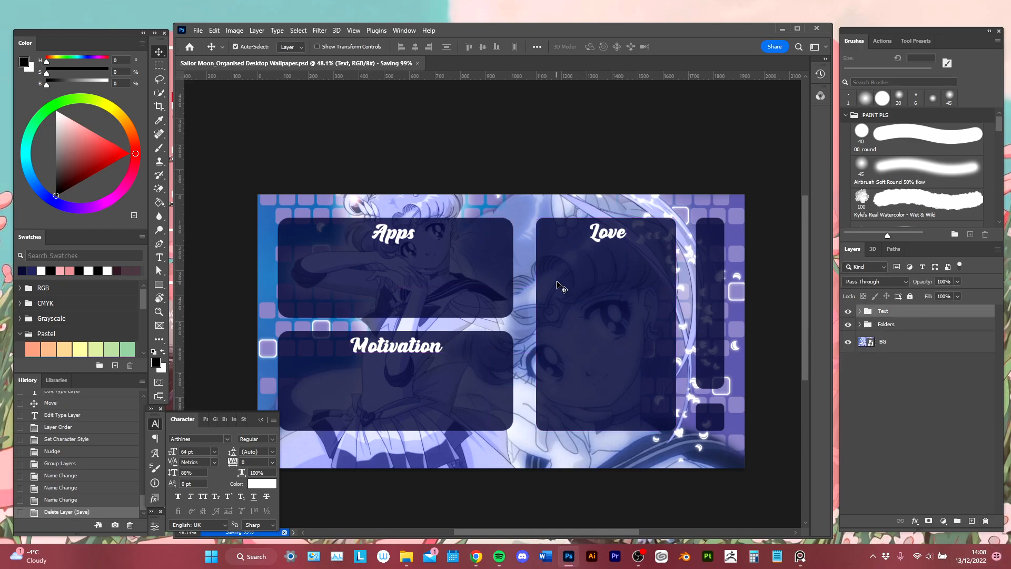
Put away the character settings and minimise the Photoshop window.
{"action": "left_click", "coordinate": [159, 428]}
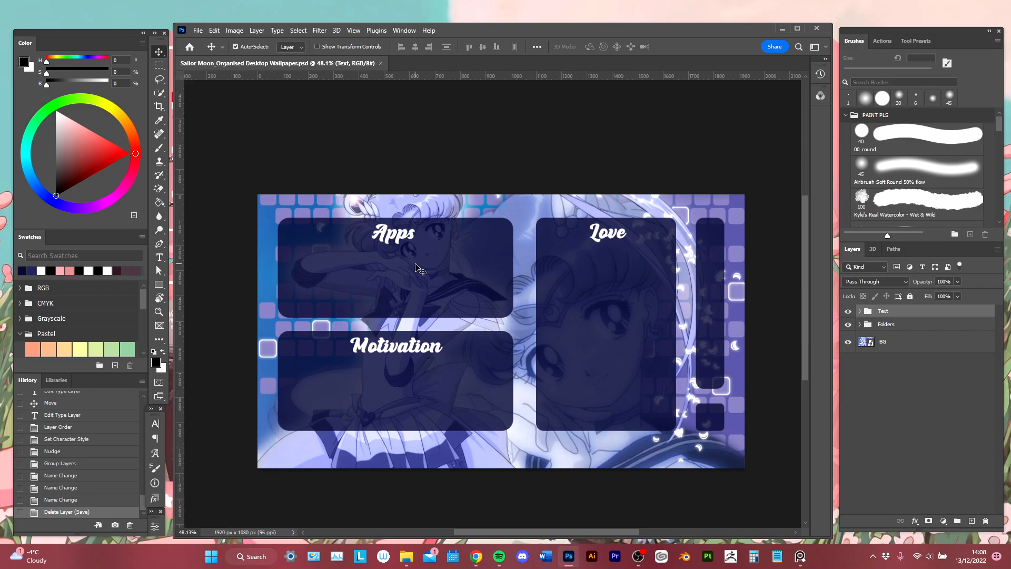
{"action": "left_click", "coordinate": [783, 30]}
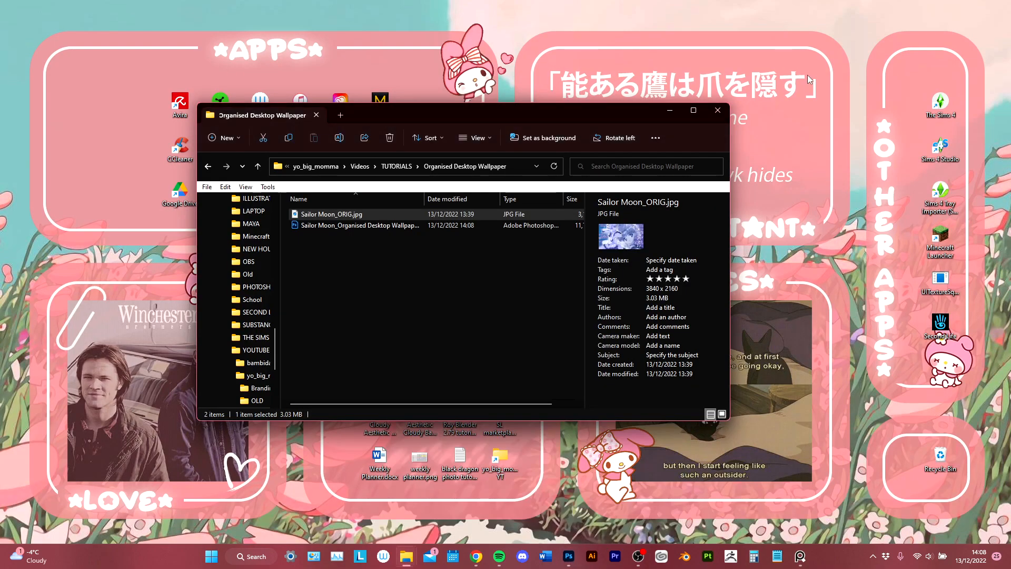
Switch back to Photoshop, duplicate the Folders group and rename the copy "Inner Frames".
{"action": "left_click", "coordinate": [680, 111]}
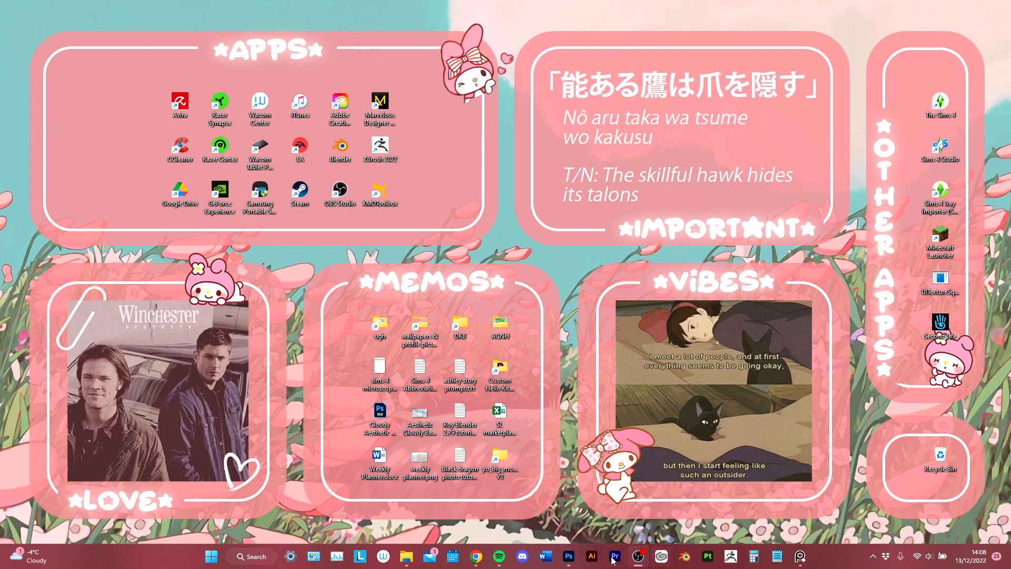
{"action": "left_click", "coordinate": [571, 560]}
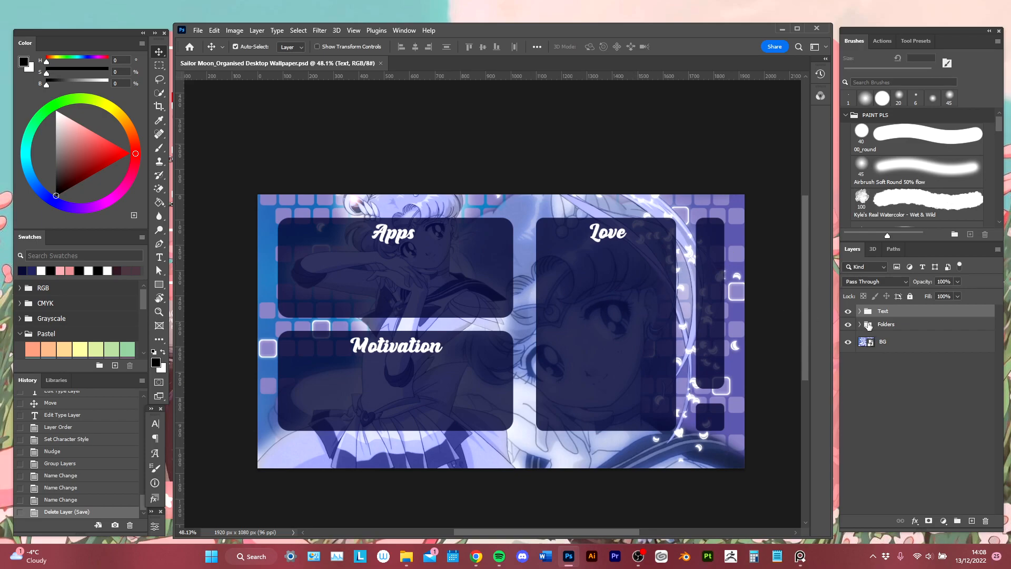
{"action": "left_click", "coordinate": [908, 327]}
{"action": "left_click_drag", "start_coordinate": [951, 326], "coordinate": [972, 521]}
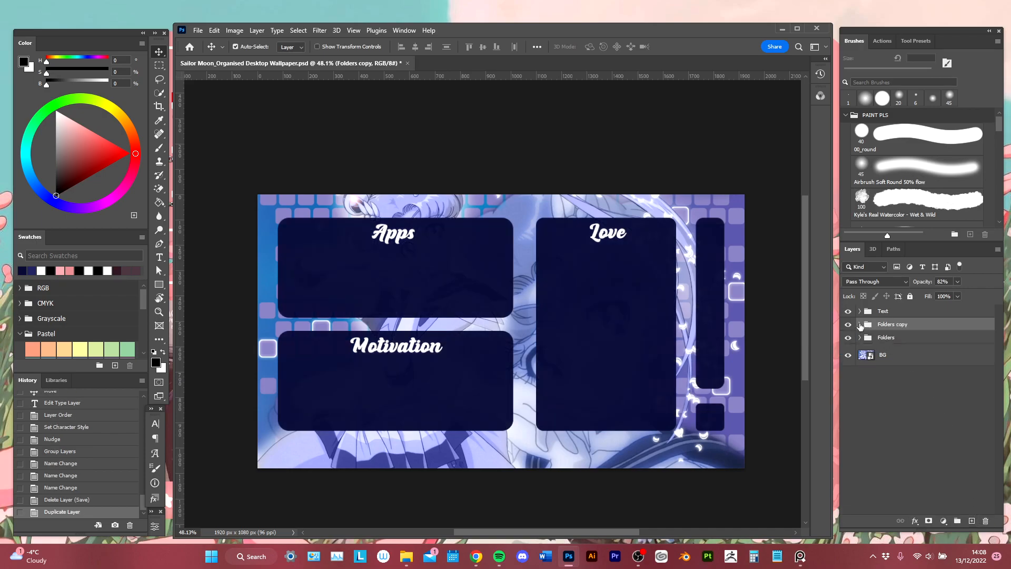
{"action": "left_click", "coordinate": [860, 326]}
{"action": "double_click", "coordinate": [887, 324]}
{"action": "type", "text": "Inner Frames"}
{"action": "key", "text": "Return"}
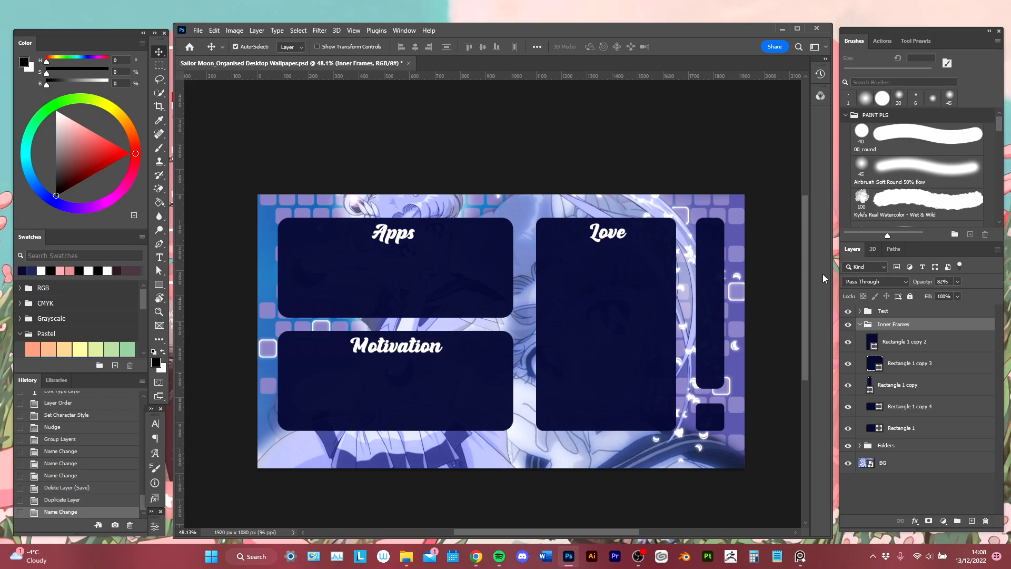
Remove the fill from all five rectangles in the Inner Frames group.
{"action": "left_click", "coordinate": [156, 528]}
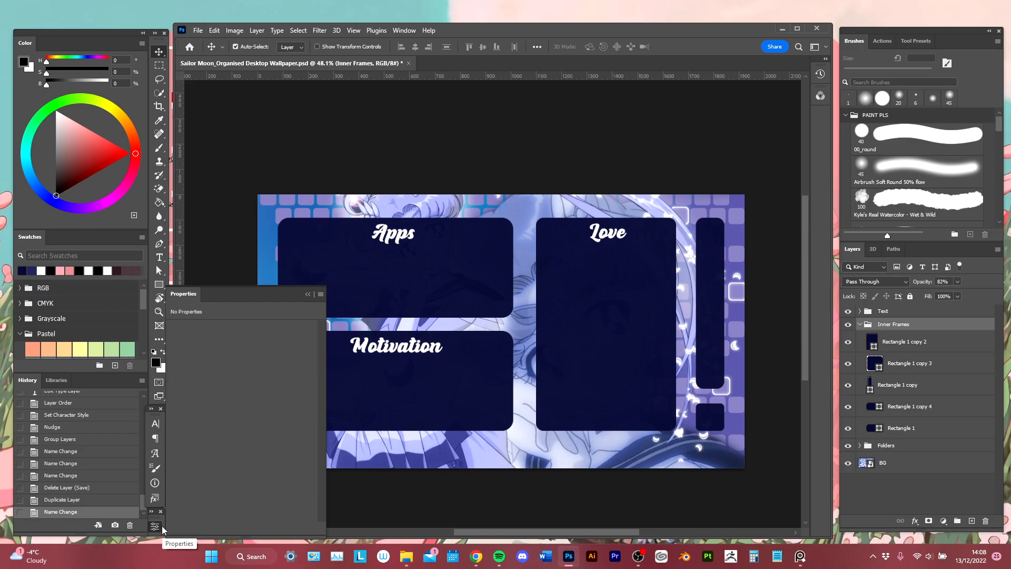
{"action": "left_click", "coordinate": [947, 350]}
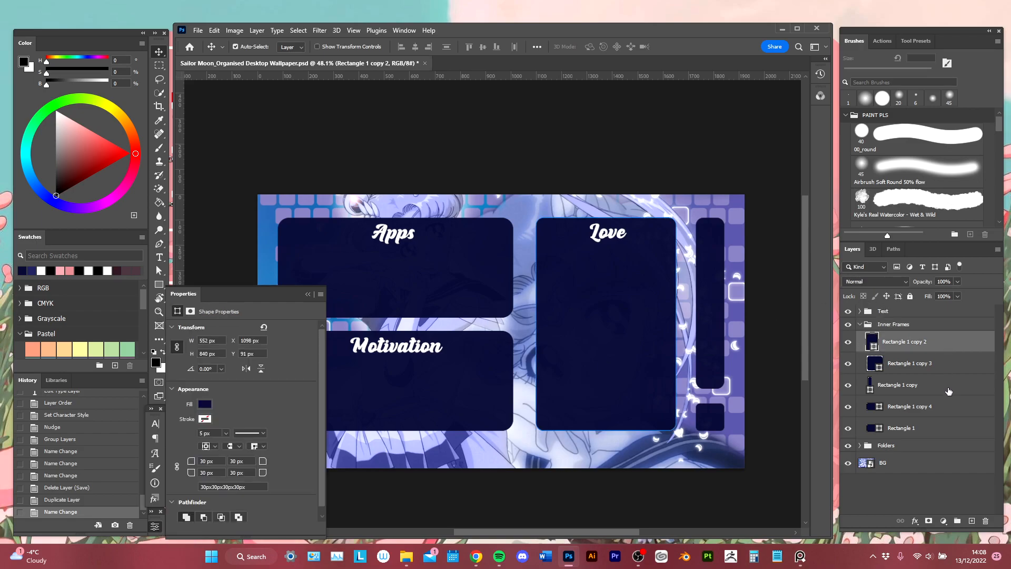
{"action": "left_click", "coordinate": [943, 430], "text": "shift"}
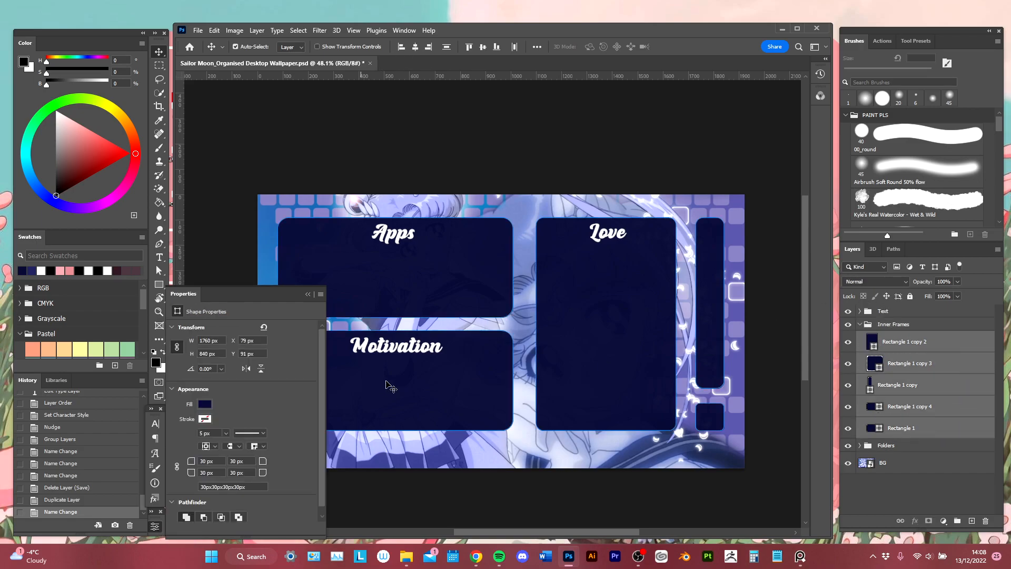
{"action": "left_click", "coordinate": [205, 405]}
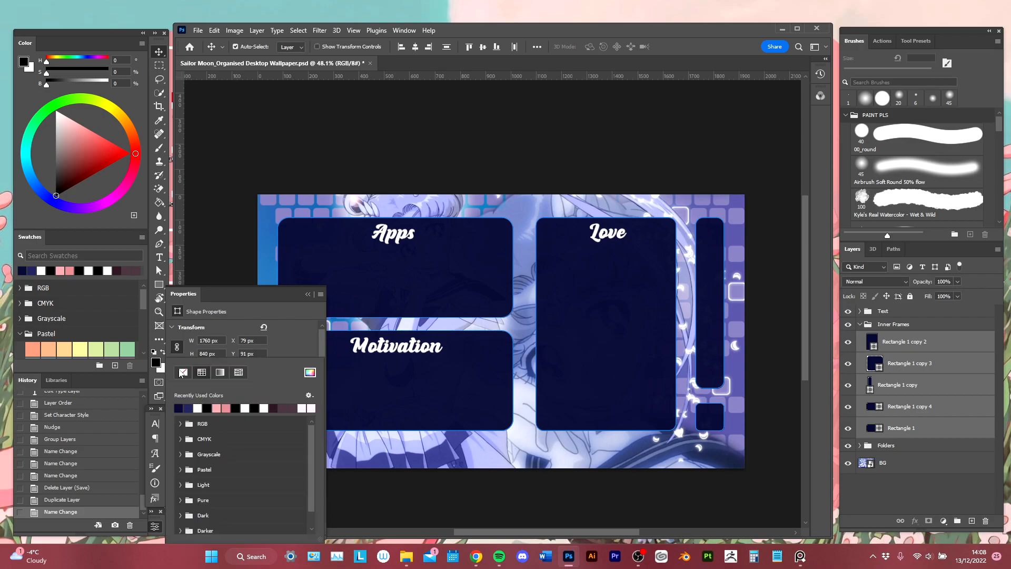
{"action": "left_click", "coordinate": [183, 374]}
{"action": "left_click", "coordinate": [280, 340]}
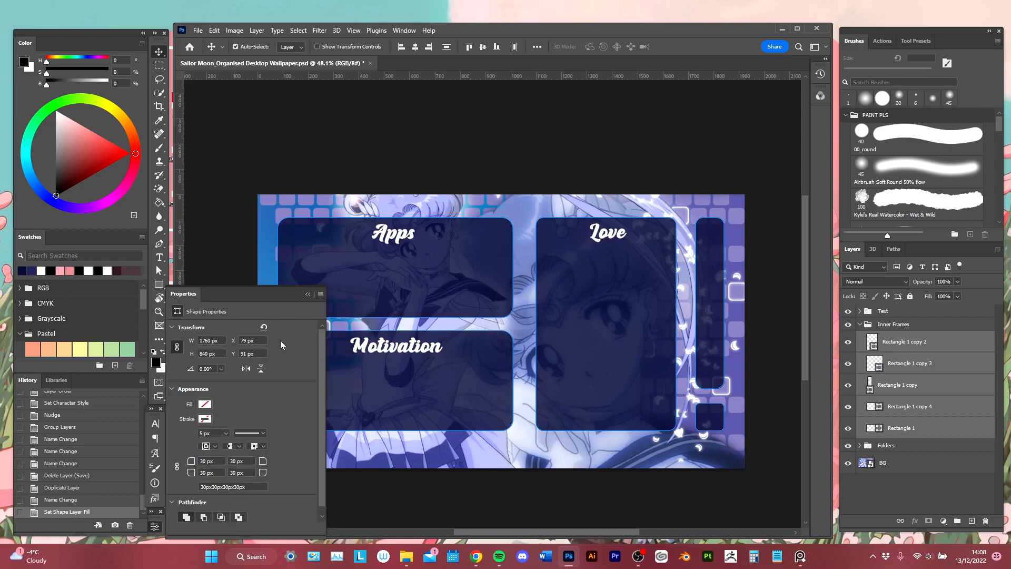
Give the five Inner Frames rectangles a white 5 px stroke.
{"action": "left_click", "coordinate": [206, 414]}
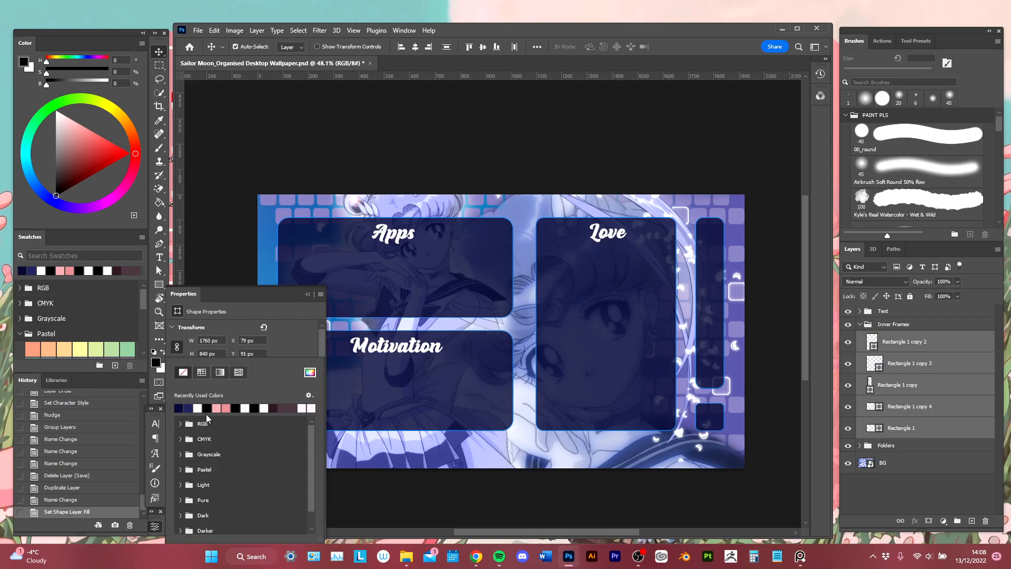
{"action": "left_click", "coordinate": [198, 406]}
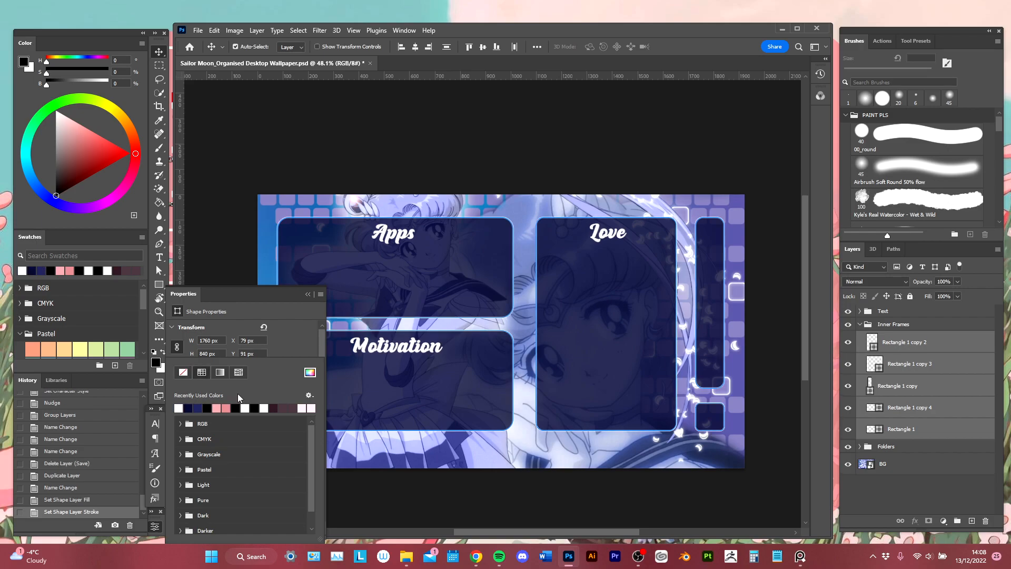
{"action": "left_click", "coordinate": [300, 336]}
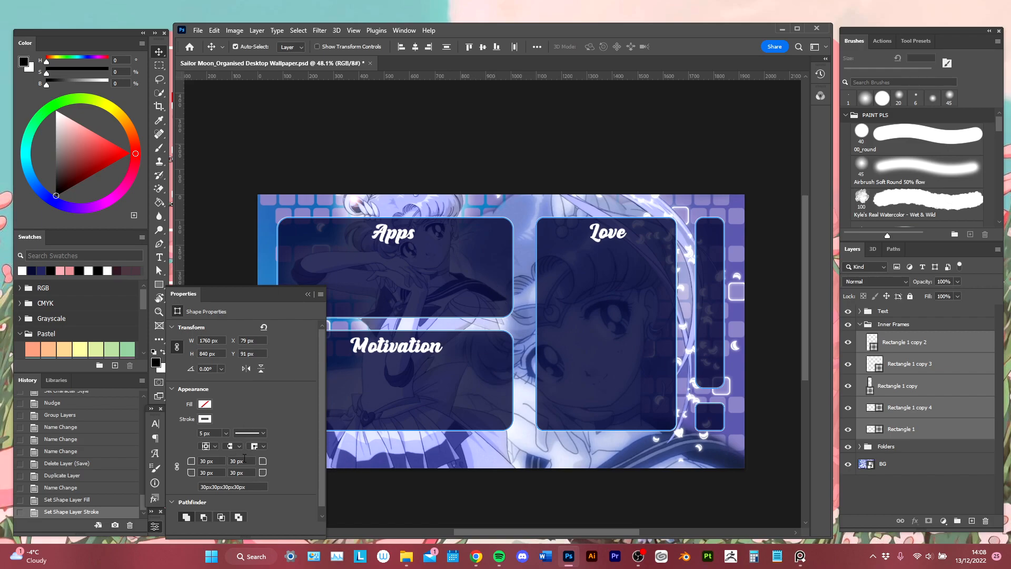
Shrink the Love panel's inner frame around its centre to about 454 × 723 px and set its corner radii to 15 px.
{"action": "left_click", "coordinate": [177, 467]}
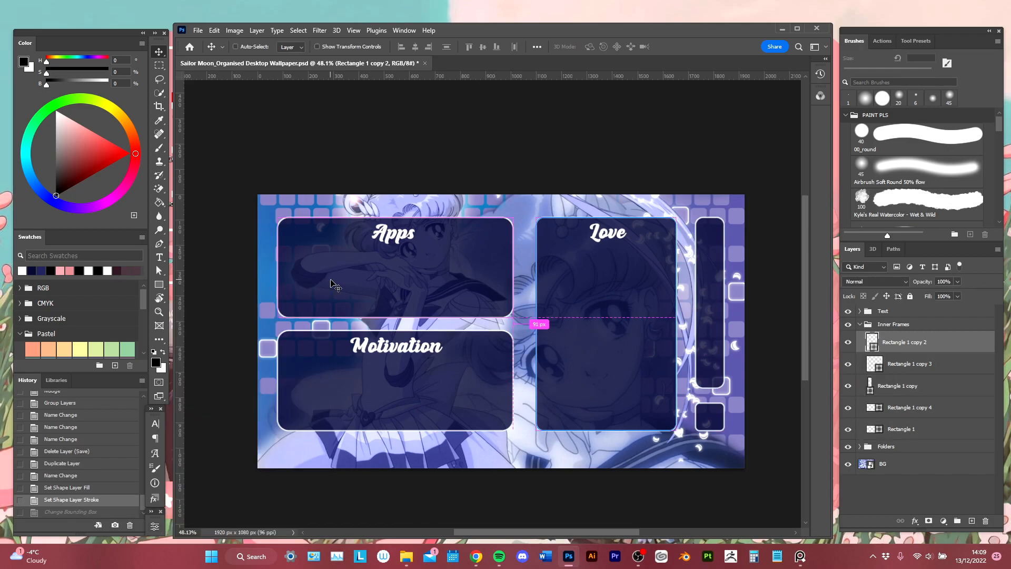
{"action": "key", "text": "ctrl+t"}
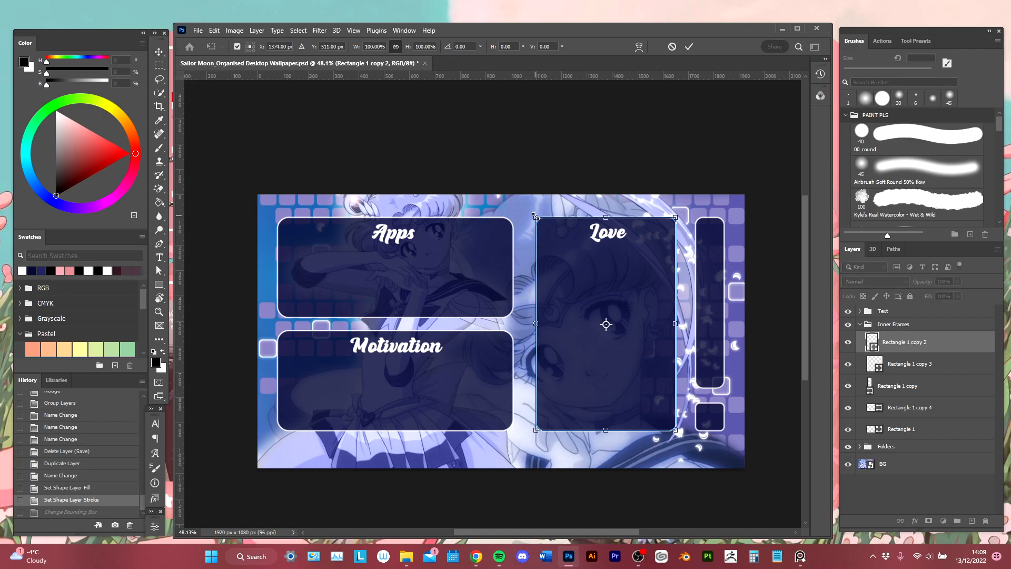
{"action": "left_click_drag", "start_coordinate": [537, 218], "coordinate": [555, 227]}
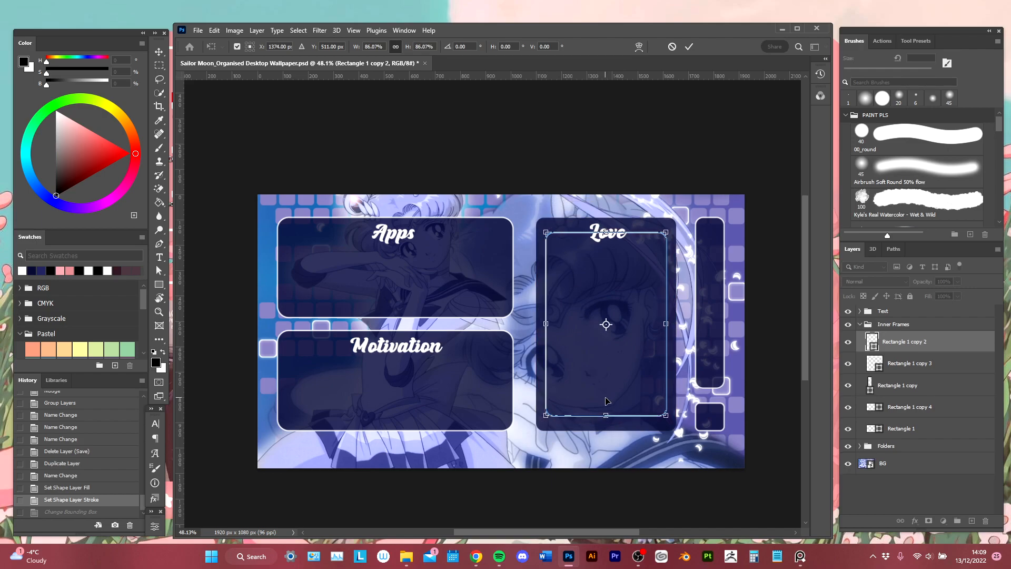
{"action": "mouse_move", "coordinate": [547, 325]}
{"action": "left_mouse_down"}
{"action": "mouse_move", "coordinate": [571, 325]}
{"action": "mouse_move", "coordinate": [551, 329]}
{"action": "left_mouse_up"}
{"action": "key", "text": "ctrl+z"}
{"action": "key", "text": "Return"}
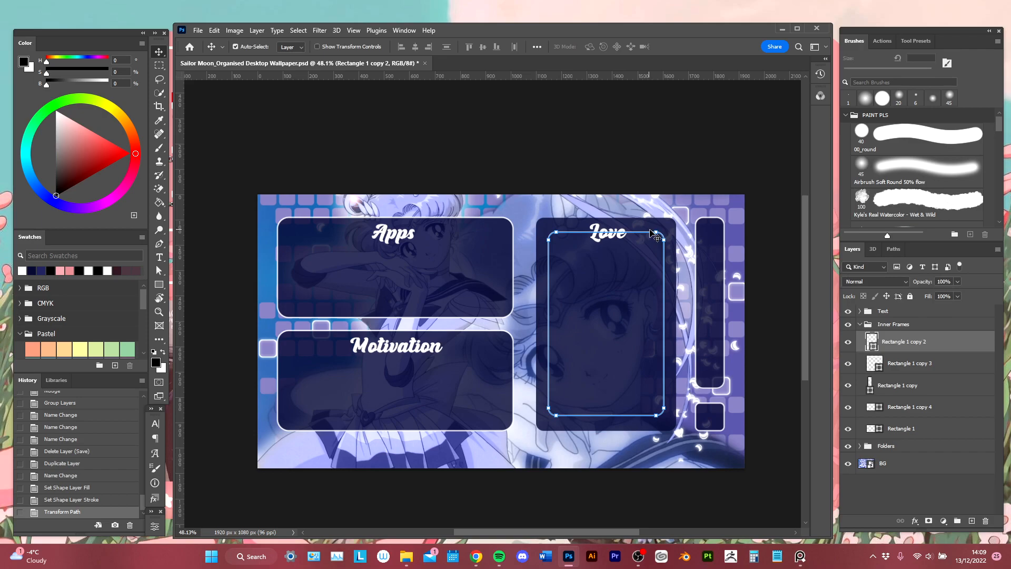
{"action": "left_click", "coordinate": [159, 285]}
{"action": "left_click_drag", "start_coordinate": [560, 245], "coordinate": [552, 235]}
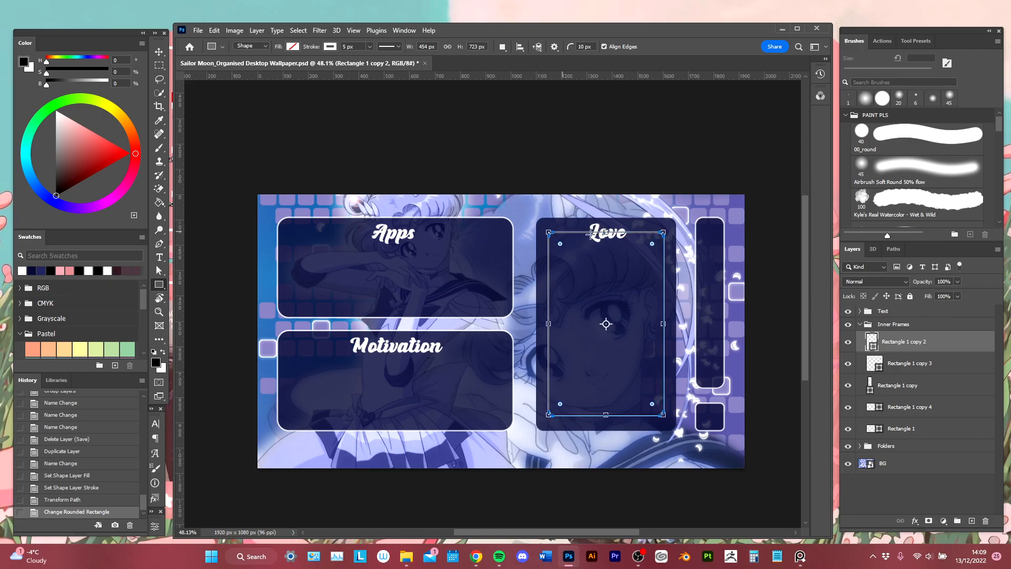
Shrink the small square's inner frame around its centre so it sits inside its panel with an even margin.
{"action": "left_click", "coordinate": [948, 367]}
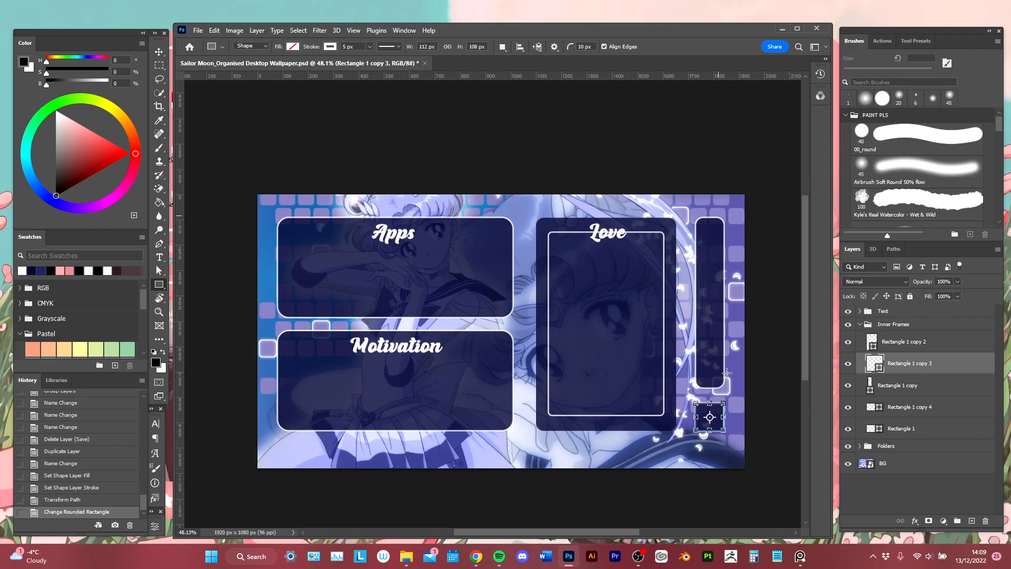
{"action": "left_click", "coordinate": [928, 343]}
{"action": "left_click", "coordinate": [924, 364]}
{"action": "scroll", "coordinate": [710, 417], "scroll_direction": "up", "scroll_amount": 4}
{"action": "left_click_drag", "start_coordinate": [626, 376], "coordinate": [639, 389]}
{"action": "scroll", "coordinate": [659, 397], "scroll_direction": "up", "scroll_amount": 3}
{"action": "scroll", "coordinate": [659, 397], "scroll_direction": "up", "scroll_amount": 2}
Set 15 px corner radii on the small square's frame and on the tall narrow, Apps and Motivation frames.
{"action": "key", "text": "v"}
{"action": "left_click", "coordinate": [155, 526]}
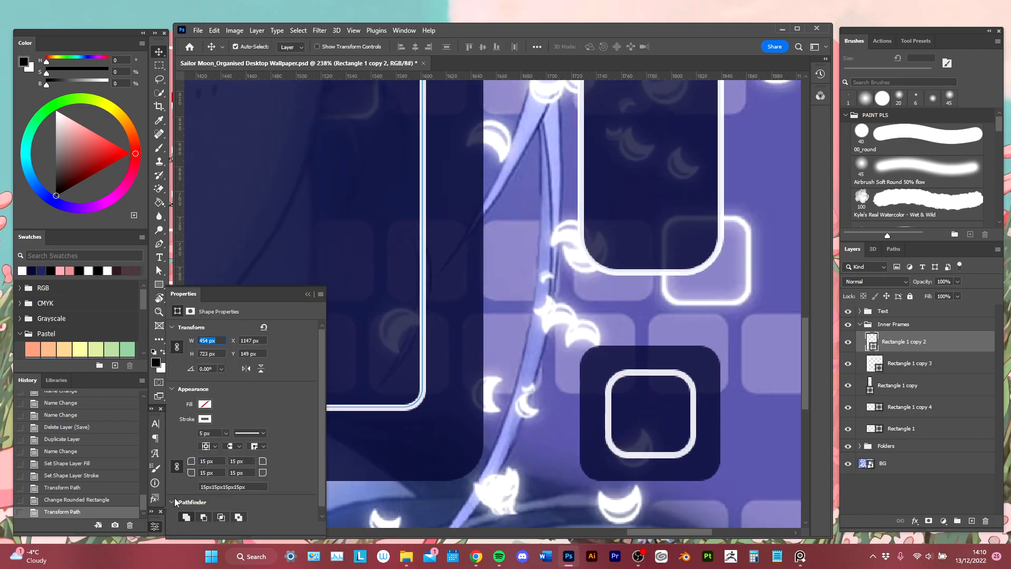
{"action": "type", "text": "15"}
{"action": "key", "text": "Return"}
{"action": "left_click_drag", "start_coordinate": [211, 460], "coordinate": [196, 463]}
{"action": "scroll", "coordinate": [648, 389], "scroll_direction": "down", "scroll_amount": 15}
{"action": "left_click", "coordinate": [898, 386]}
{"action": "left_click", "coordinate": [897, 427], "text": "shift"}
{"action": "type", "text": "15"}
{"action": "key", "text": "Return"}
Shrink the tall narrow panel's inner frame around its centre to about 68 × 628 px.
{"action": "left_click", "coordinate": [898, 385]}
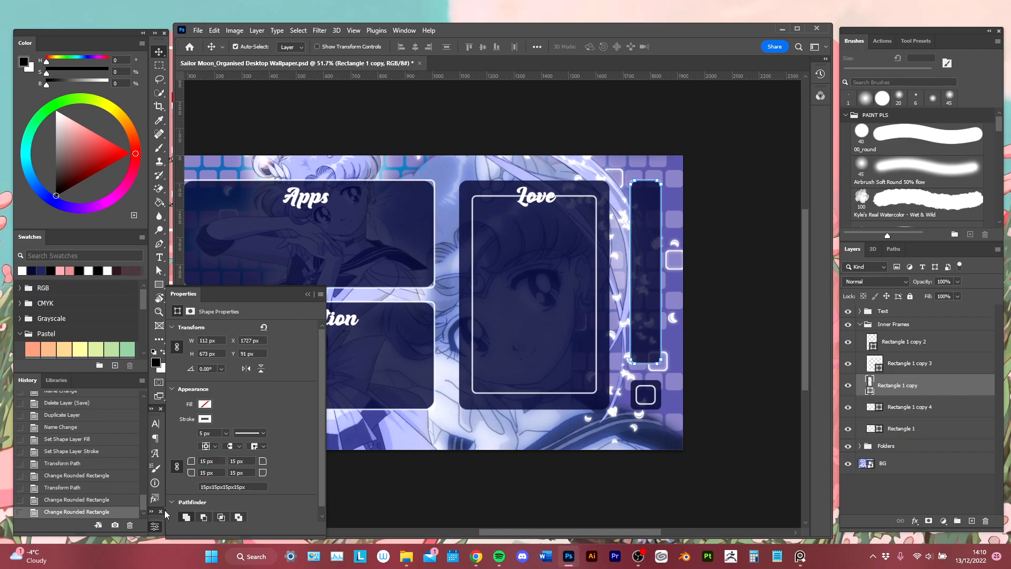
{"action": "scroll", "coordinate": [657, 339], "scroll_direction": "up", "scroll_amount": 12}
{"action": "key", "text": "u"}
{"action": "left_click_drag", "start_coordinate": [567, 420], "coordinate": [587, 401]}
{"action": "scroll", "coordinate": [632, 422], "scroll_direction": "down", "scroll_amount": 8}
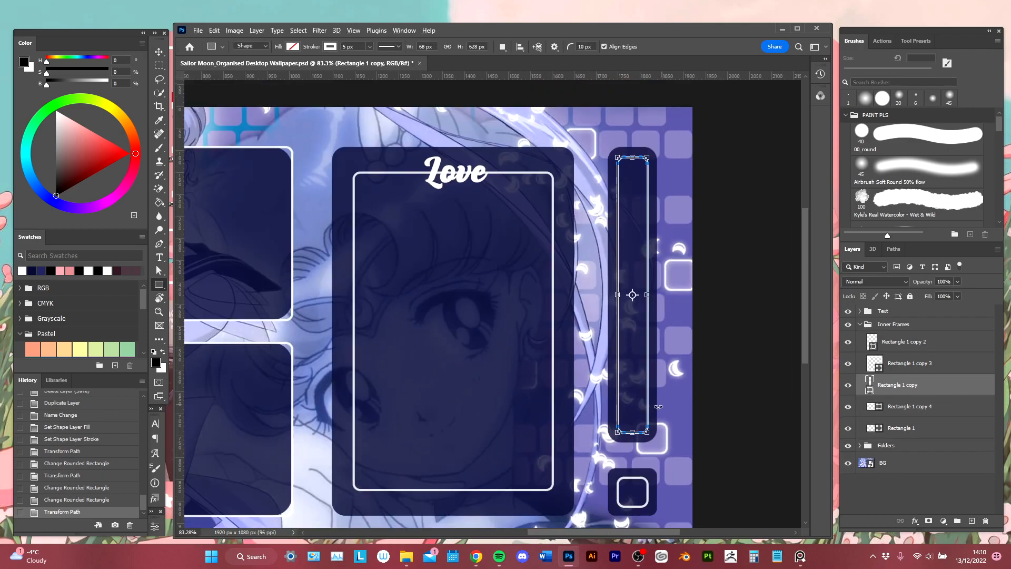
{"action": "left_click_drag", "start_coordinate": [621, 369], "coordinate": [666, 331]}
{"action": "scroll", "coordinate": [688, 421], "scroll_direction": "up", "scroll_amount": 4}
{"action": "left_click_drag", "start_coordinate": [649, 183], "coordinate": [651, 183]}
{"action": "scroll", "coordinate": [558, 313], "scroll_direction": "down", "scroll_amount": 5}
Shrink the inner frames of the Apps and Motivation panels to leave an even margin, and collapse the Inner Frames group.
{"action": "left_click", "coordinate": [902, 406]}
{"action": "left_click_drag", "start_coordinate": [384, 325], "coordinate": [688, 310]}
{"action": "left_click_drag", "start_coordinate": [623, 260], "coordinate": [604, 278]}
{"action": "left_click", "coordinate": [621, 238], "text": "ctrl"}
{"action": "left_click_drag", "start_coordinate": [622, 239], "coordinate": [591, 322]}
{"action": "left_click_drag", "start_coordinate": [593, 323], "coordinate": [574, 303]}
{"action": "left_click_drag", "start_coordinate": [652, 332], "coordinate": [565, 346]}
{"action": "left_click", "coordinate": [582, 204], "text": "ctrl"}
{"action": "left_click_drag", "start_coordinate": [652, 204], "coordinate": [608, 202]}
{"action": "scroll", "coordinate": [713, 203], "scroll_direction": "up", "scroll_amount": 8}
{"action": "scroll", "coordinate": [632, 226], "scroll_direction": "down", "scroll_amount": 10}
{"action": "left_click_drag", "start_coordinate": [688, 278], "coordinate": [698, 265]}
{"action": "left_click", "coordinate": [865, 327]}
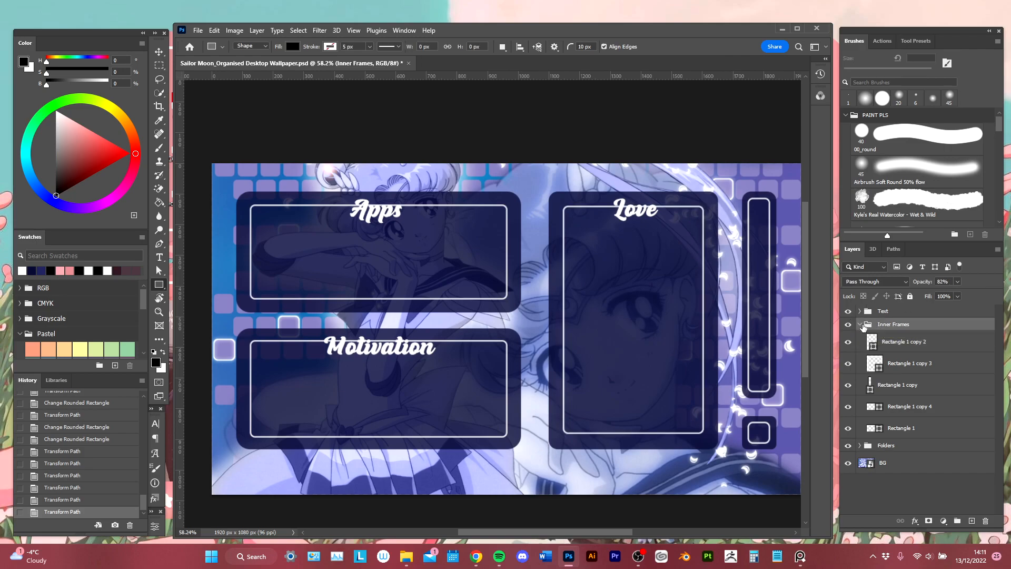
{"action": "left_click", "coordinate": [861, 326]}
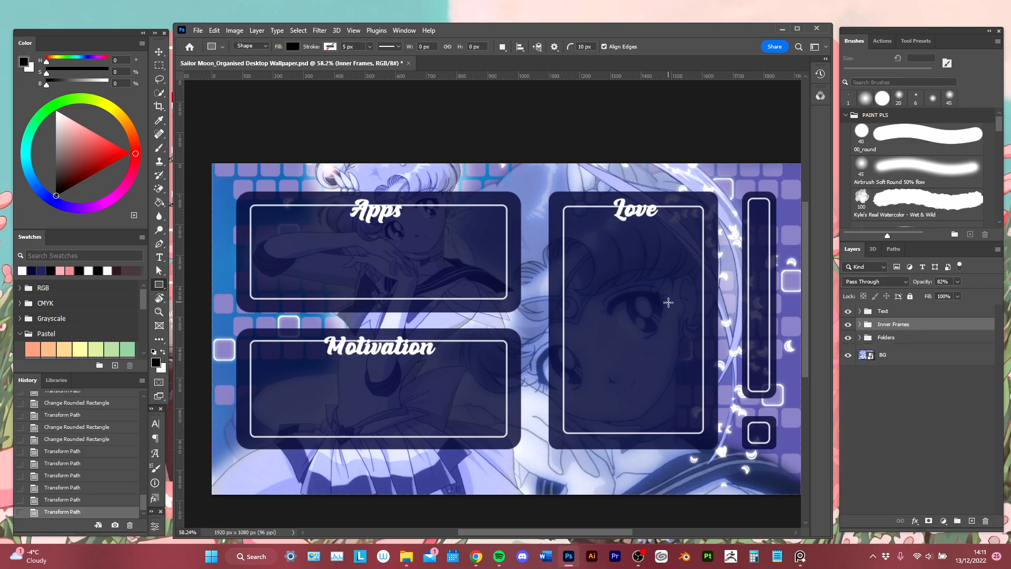
Load the outlines of the Motivation, Love and Apps title layers as one combined selection.
{"action": "left_click_drag", "start_coordinate": [560, 319], "coordinate": [542, 310]}
{"action": "key", "text": "v"}
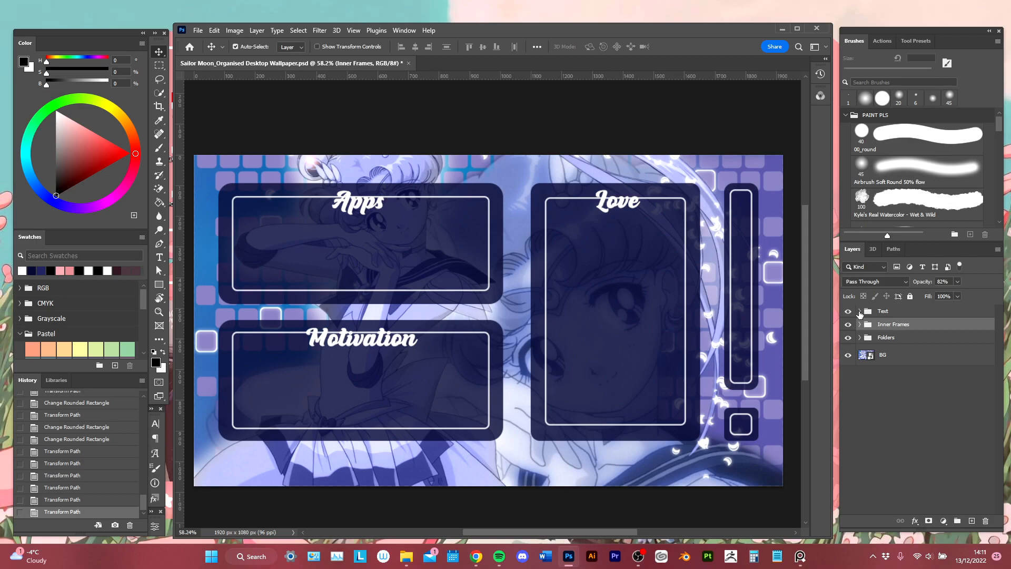
{"action": "left_click", "coordinate": [860, 312]}
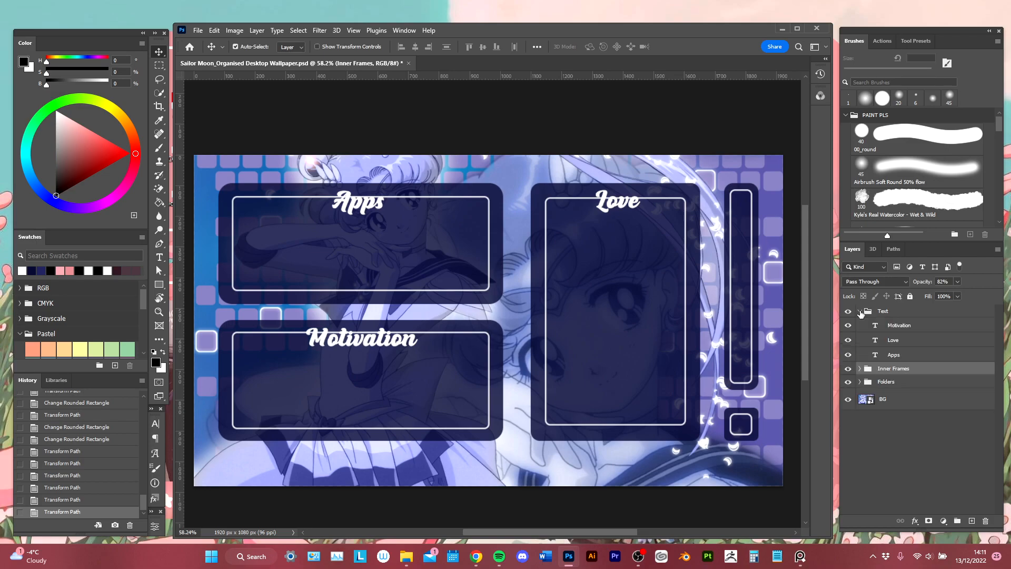
{"action": "left_click_drag", "start_coordinate": [861, 314], "coordinate": [880, 331]}
{"action": "left_click", "coordinate": [877, 329], "text": "ctrl"}
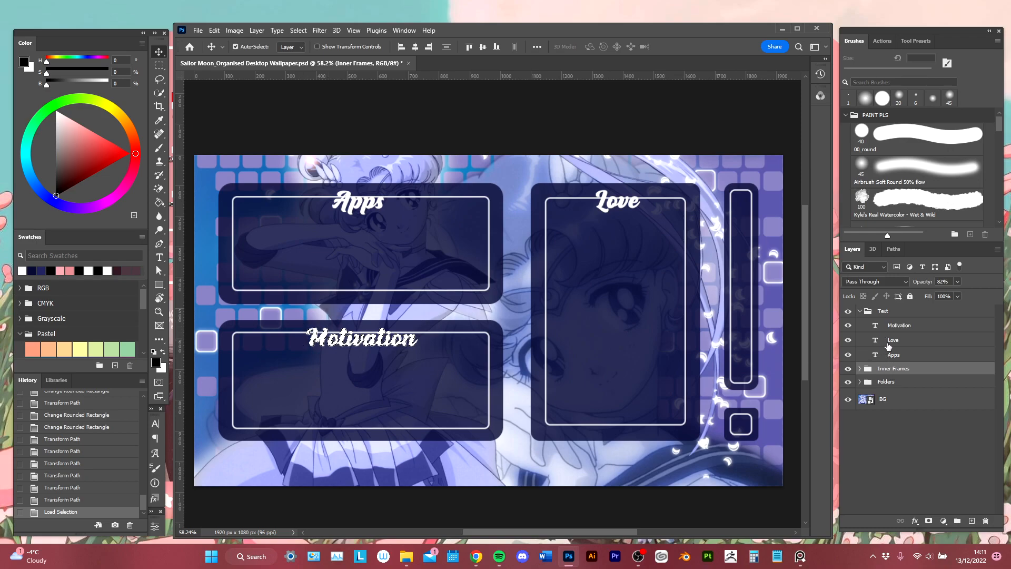
{"action": "key", "text": "ctrl"}
{"action": "left_click", "coordinate": [877, 343], "text": "ctrl"}
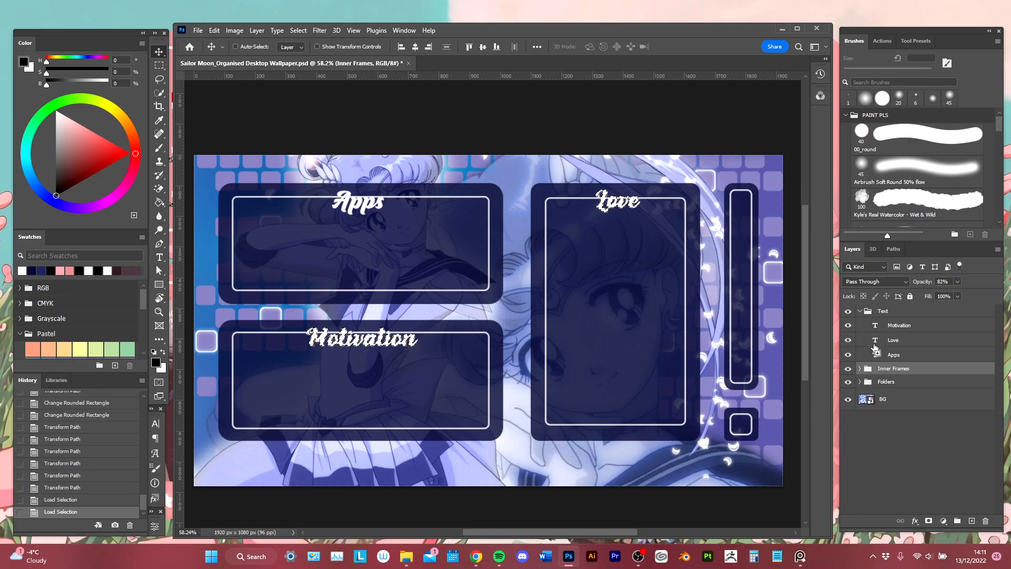
{"action": "left_click", "coordinate": [876, 356], "text": "ctrl"}
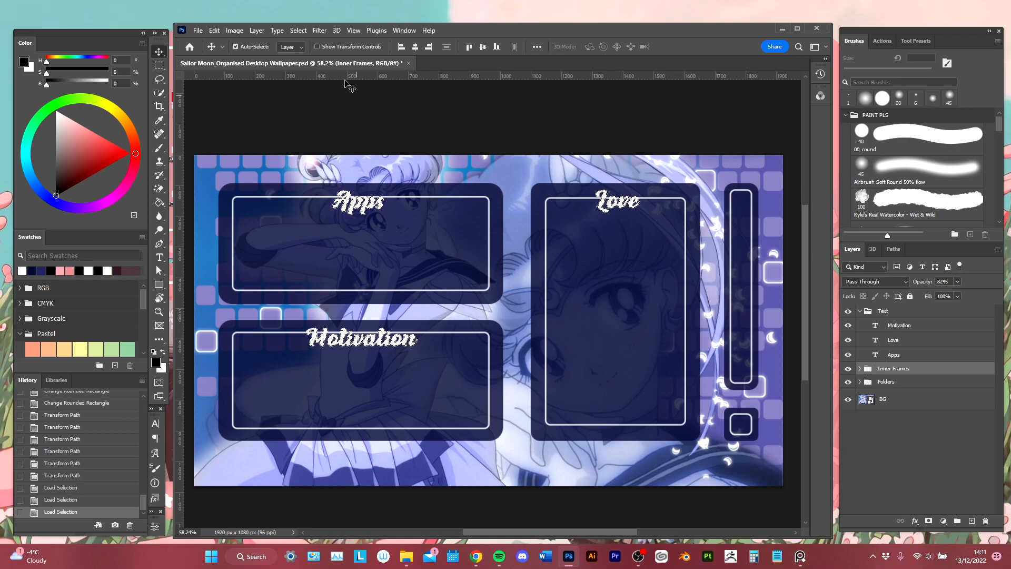
Expand the title selection to leave a margin around the lettering, and invert the selection.
{"action": "left_click", "coordinate": [306, 33]}
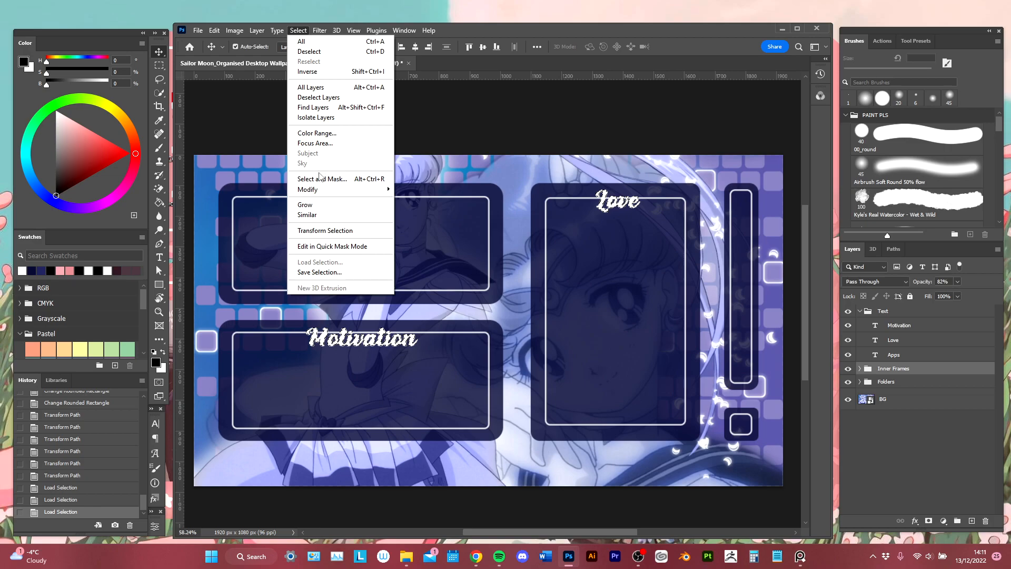
{"action": "mouse_move", "coordinate": [314, 195]}
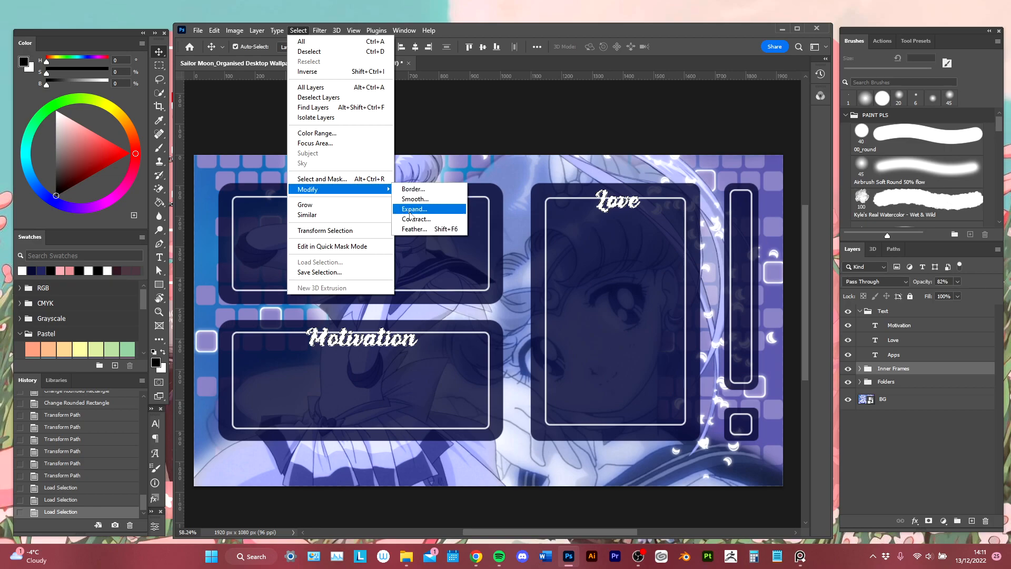
{"action": "left_click", "coordinate": [410, 211]}
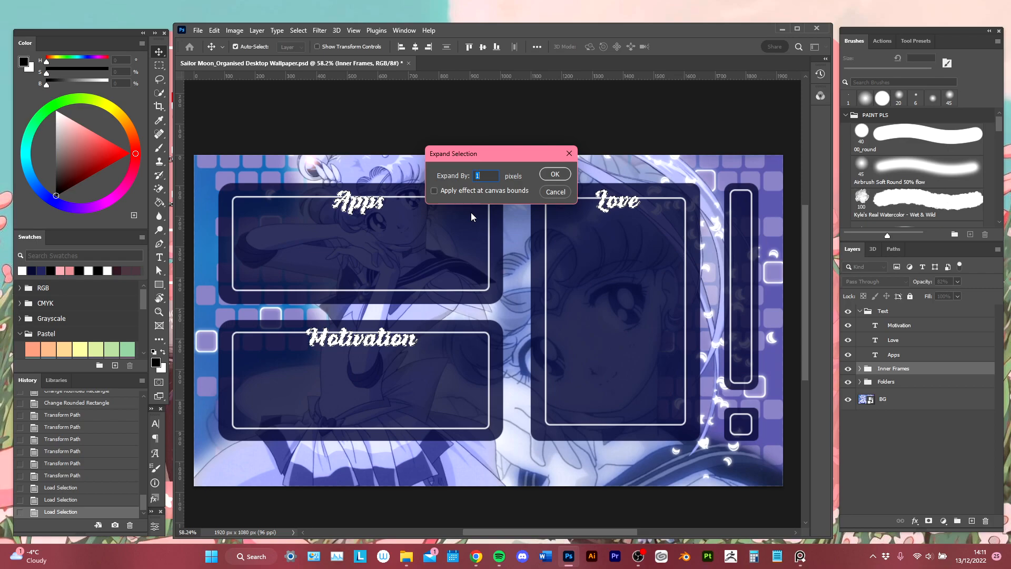
{"action": "key", "text": "Return"}
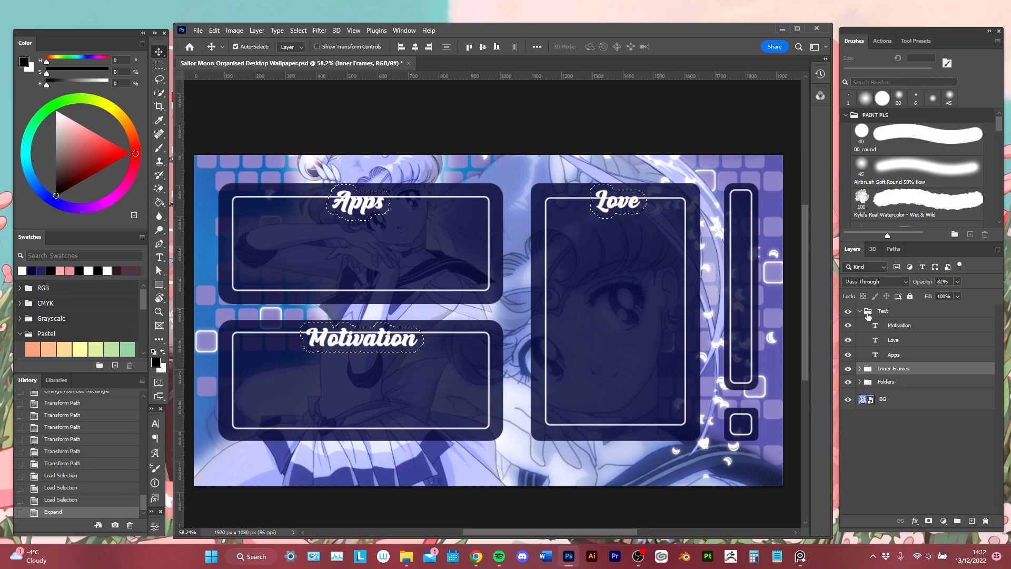
{"action": "left_click", "coordinate": [861, 312]}
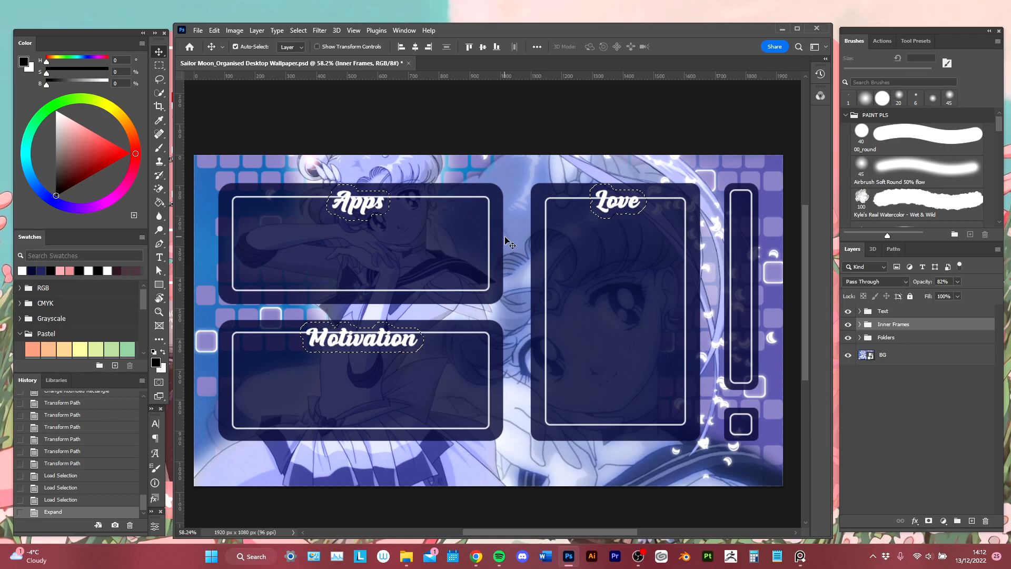
{"action": "left_click", "coordinate": [299, 31]}
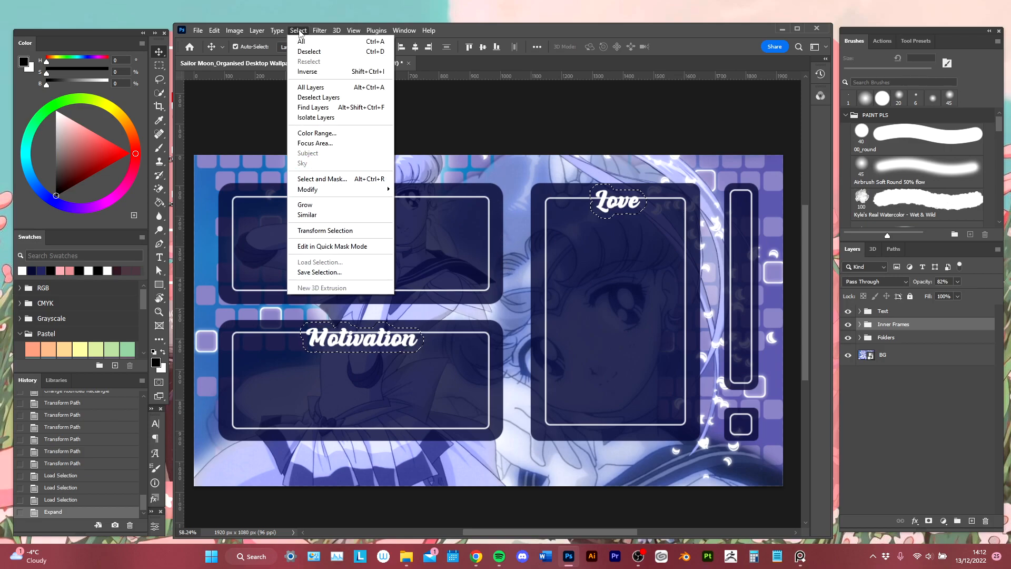
{"action": "left_click", "coordinate": [311, 72]}
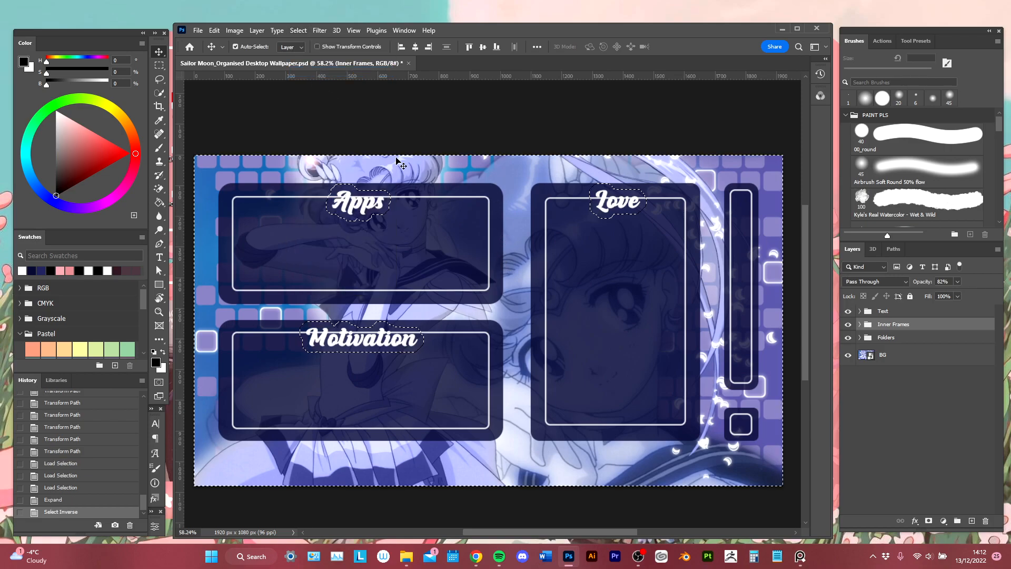
Add a layer mask to the Inner Frames group from the inverted title selection, breaking the frame lines around the titles.
{"action": "key", "text": "ctrl+shift+i"}
{"action": "key", "text": "ctrl+shift+i"}
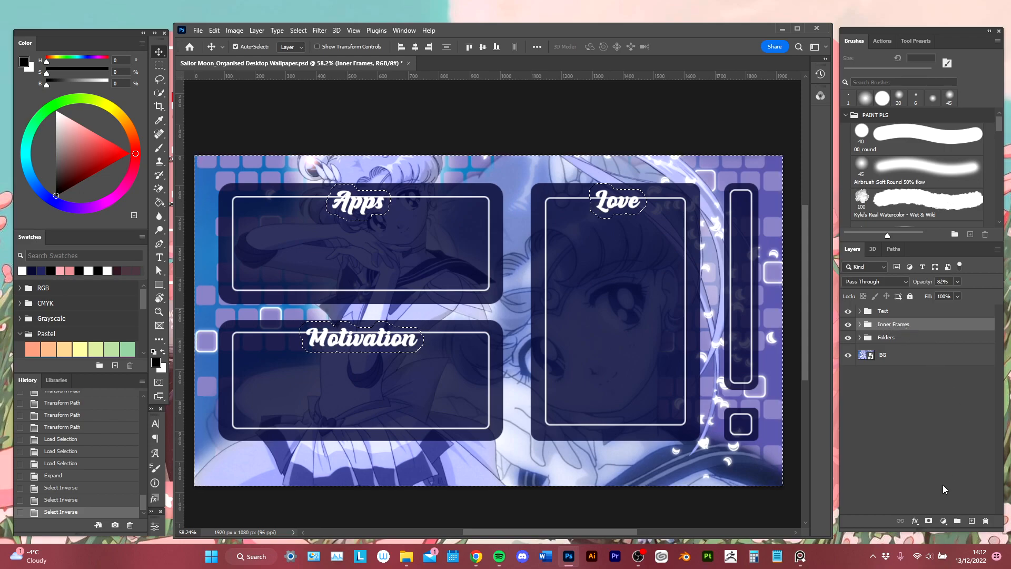
{"action": "left_click", "coordinate": [929, 522]}
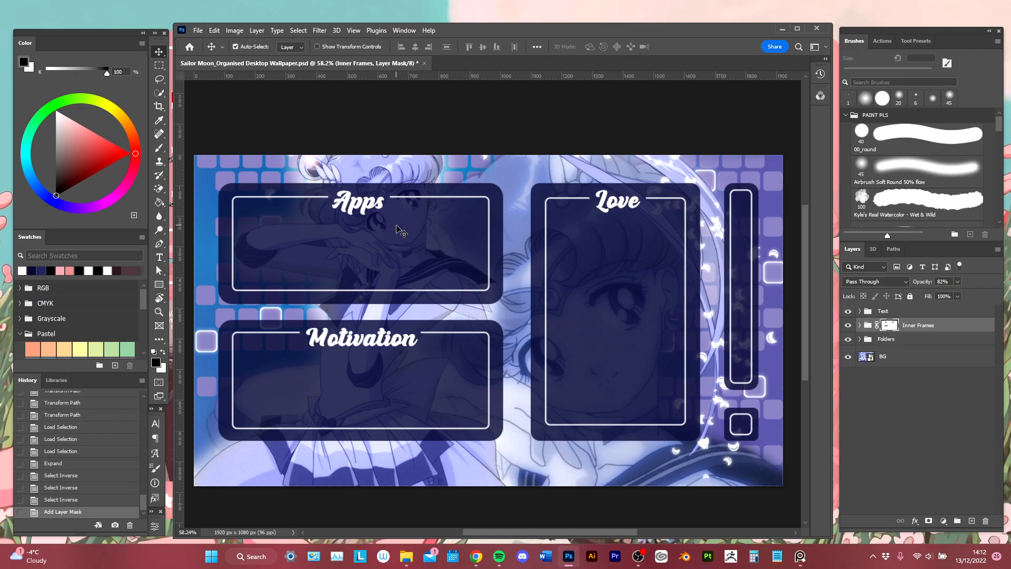
Create a group above the Text group, name it Stickers, and add a new empty layer inside it.
{"action": "left_click", "coordinate": [909, 312]}
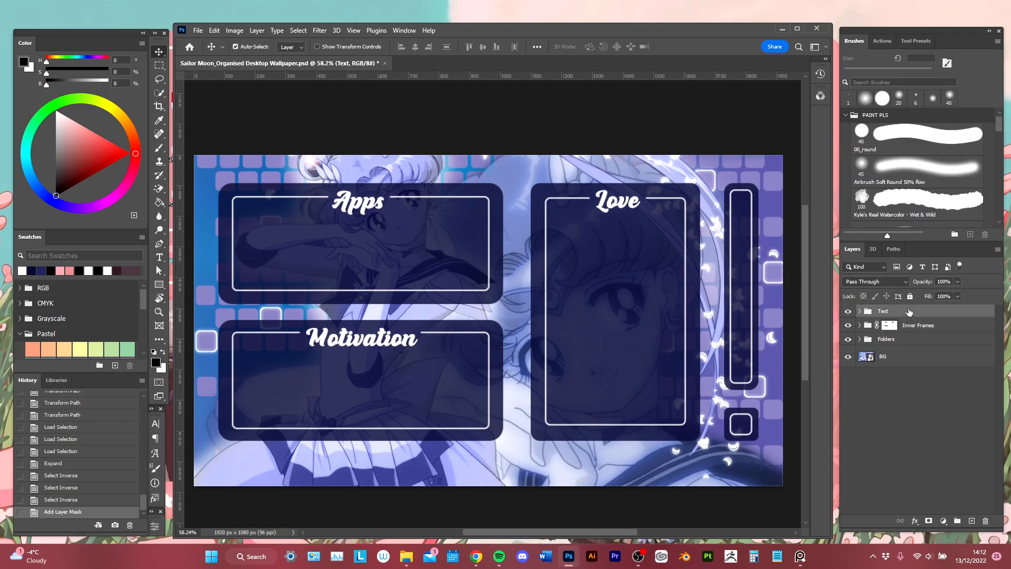
{"action": "left_click", "coordinate": [957, 521]}
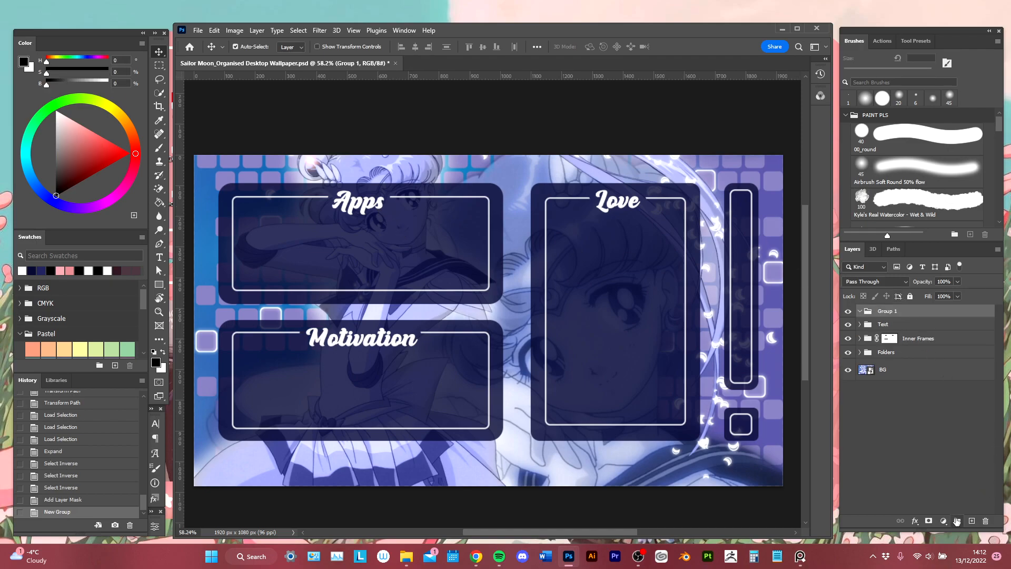
{"action": "double_click", "coordinate": [890, 311]}
{"action": "type", "text": "Stickers"}
{"action": "key", "text": "Return"}
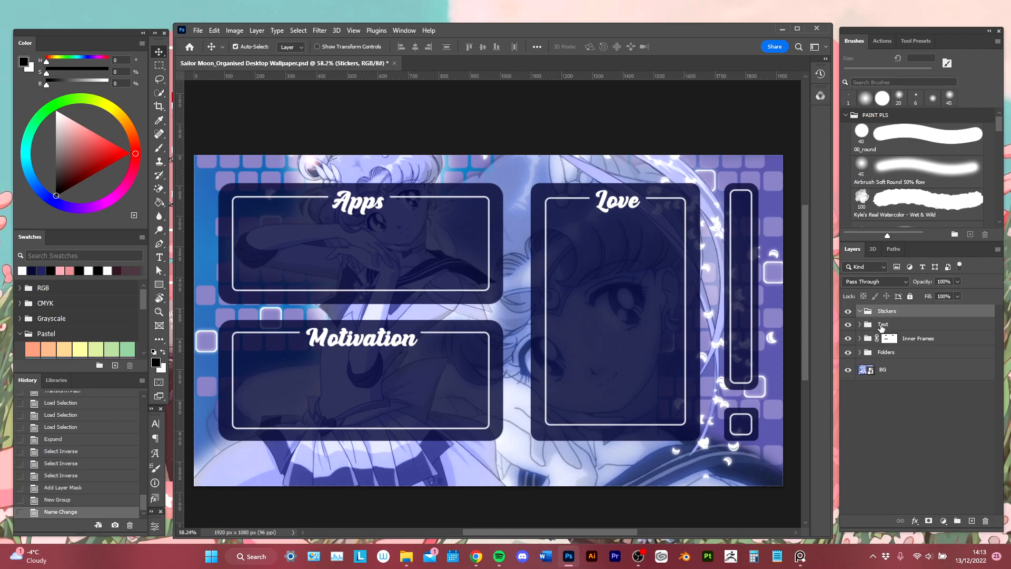
{"action": "left_click", "coordinate": [972, 520]}
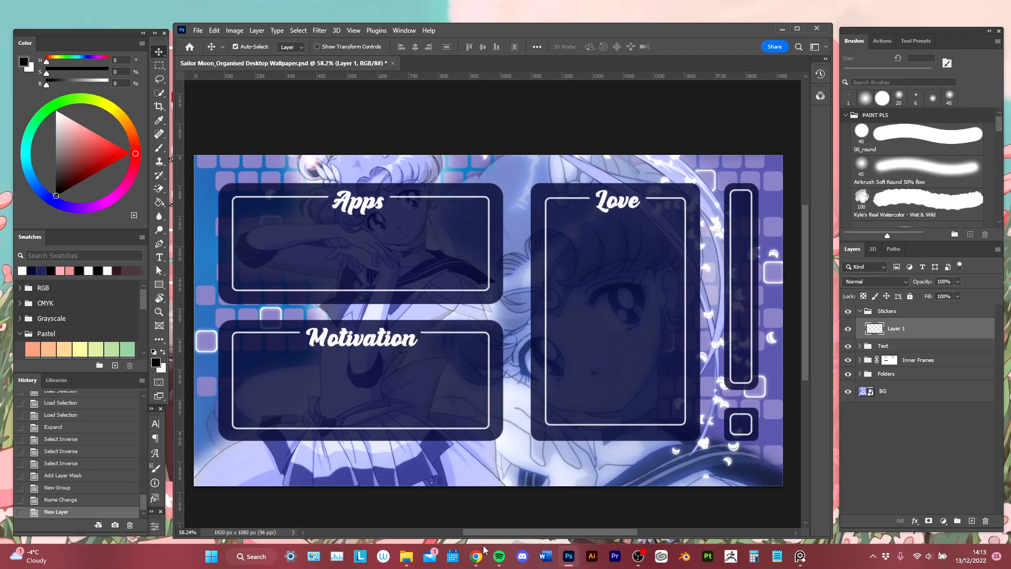
Switch to the Redbubble Sailor Moon stickers page in Chrome and open the developer inspector on the Luna cat-head sticker image.
{"action": "mouse_move", "coordinate": [475, 556]}
{"action": "left_click", "coordinate": [638, 528]}
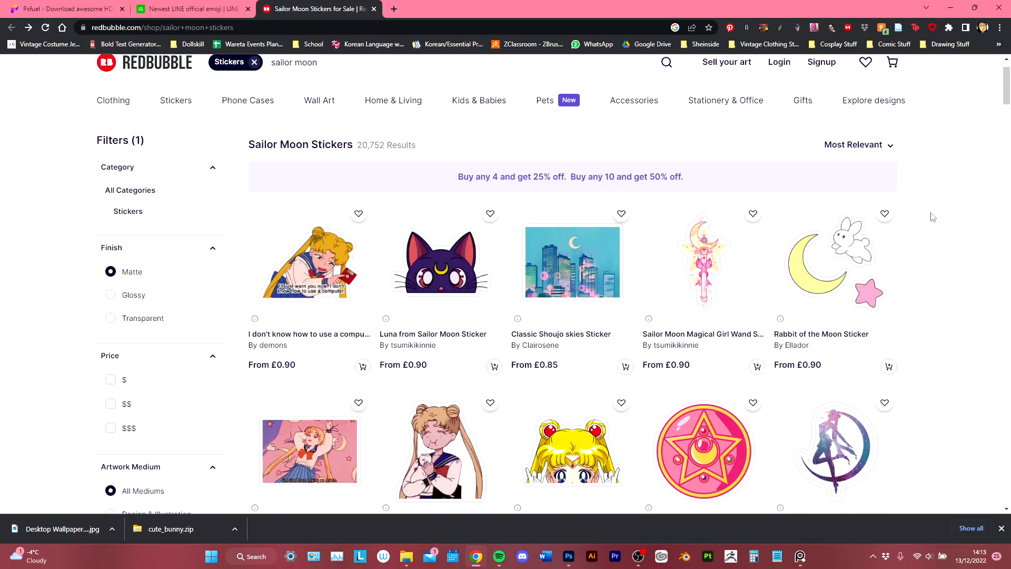
{"action": "right_click", "coordinate": [473, 269]}
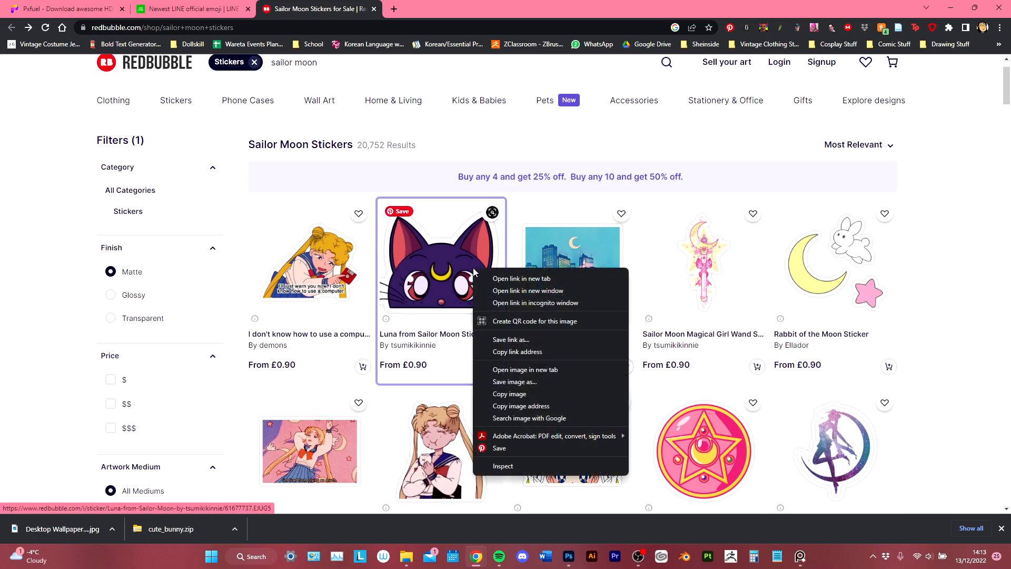
{"action": "left_click", "coordinate": [523, 467]}
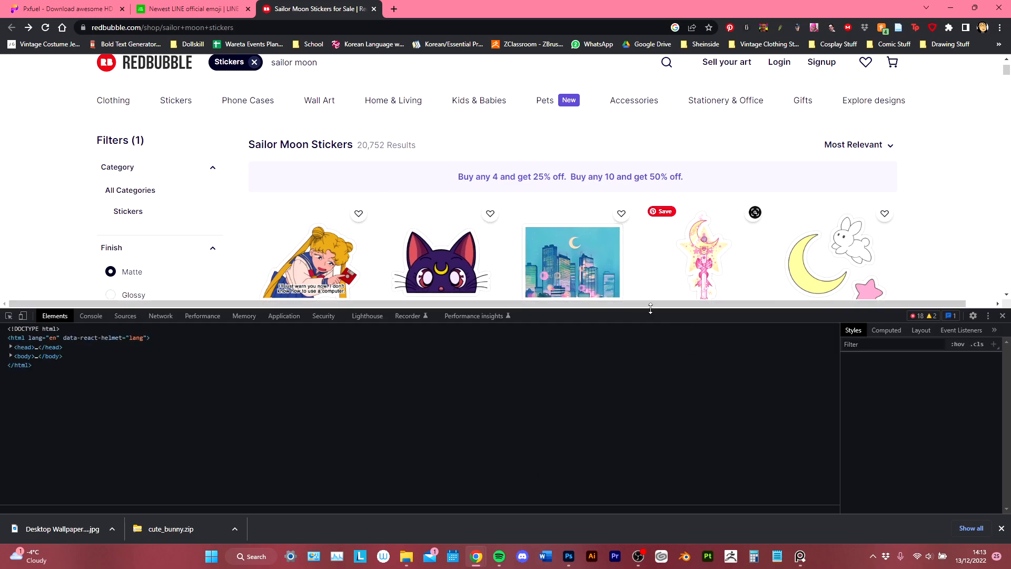
Inspect the Luna from Sailor Moon sticker's image element and open its source image in a new tab.
{"action": "left_click_drag", "start_coordinate": [651, 311], "coordinate": [651, 339]}
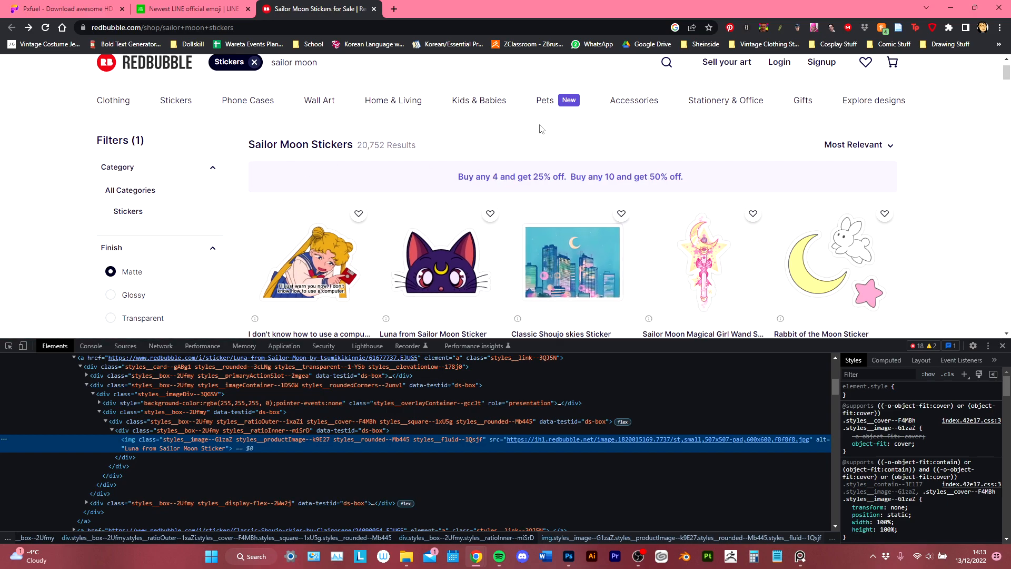
{"action": "scroll", "coordinate": [480, 126], "scroll_direction": "down", "scroll_amount": 1}
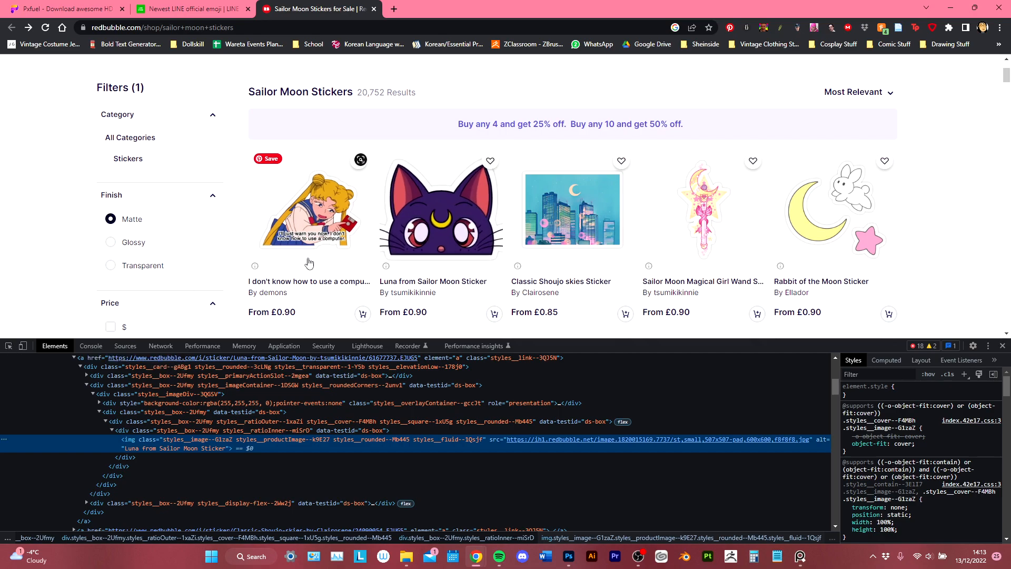
{"action": "left_click", "coordinate": [9, 346]}
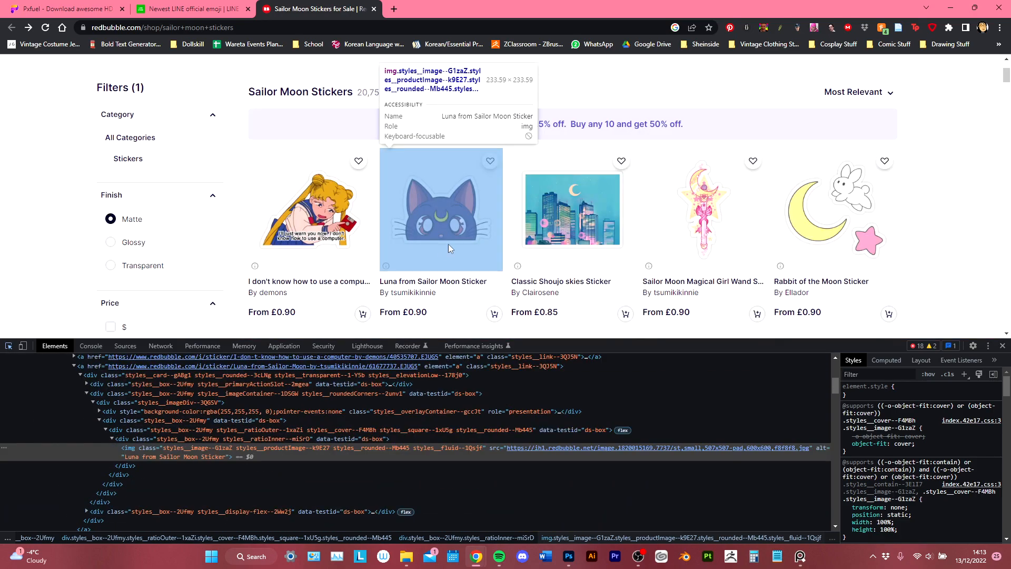
{"action": "left_click", "coordinate": [454, 240]}
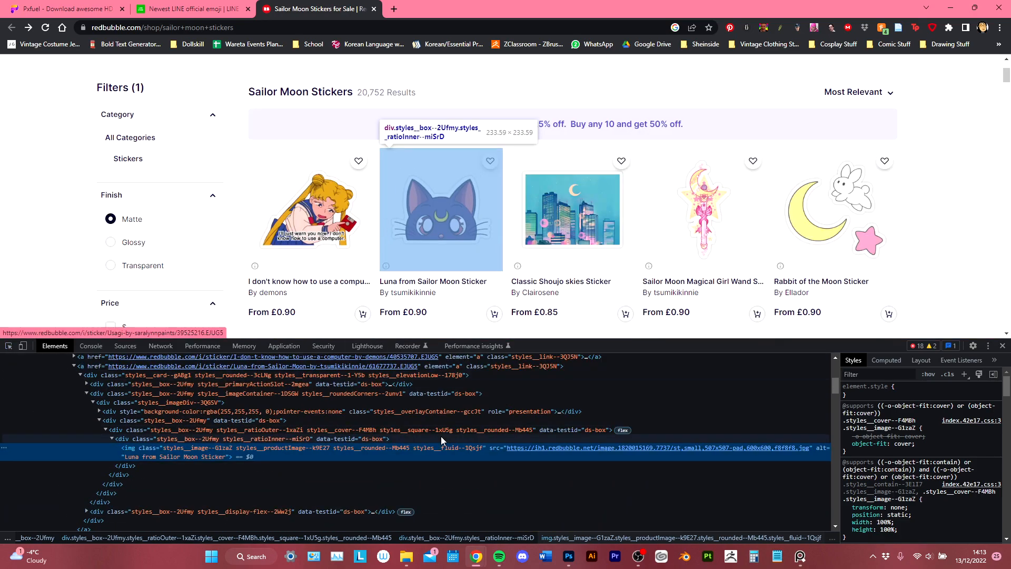
{"action": "mouse_move", "coordinate": [537, 449]}
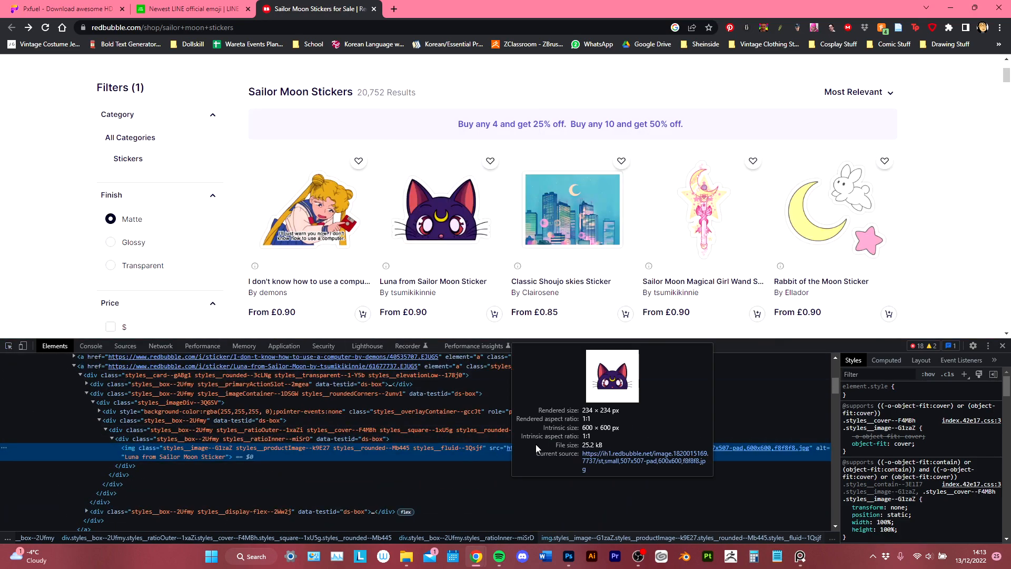
{"action": "right_click", "coordinate": [749, 446]}
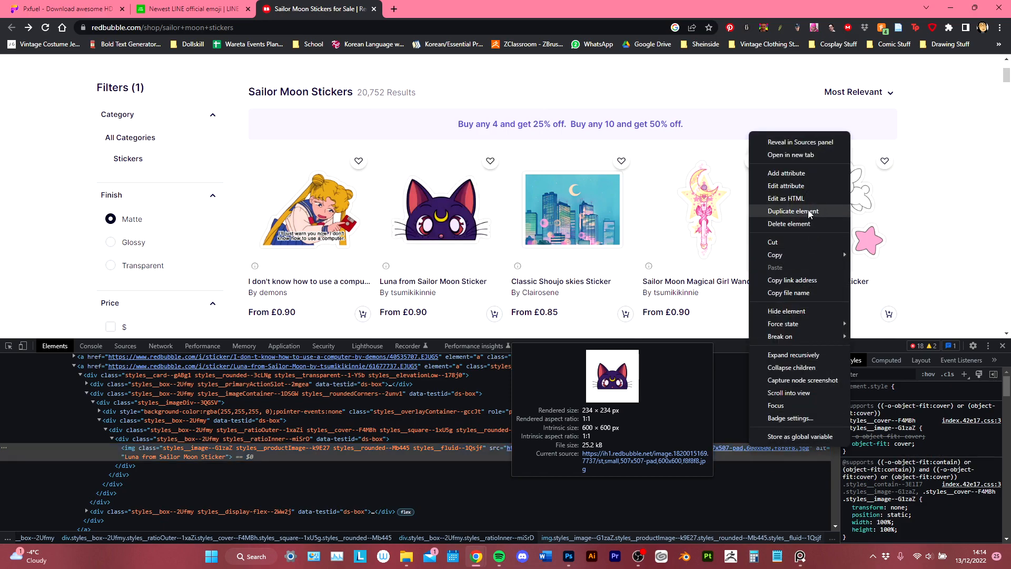
{"action": "left_click", "coordinate": [801, 155]}
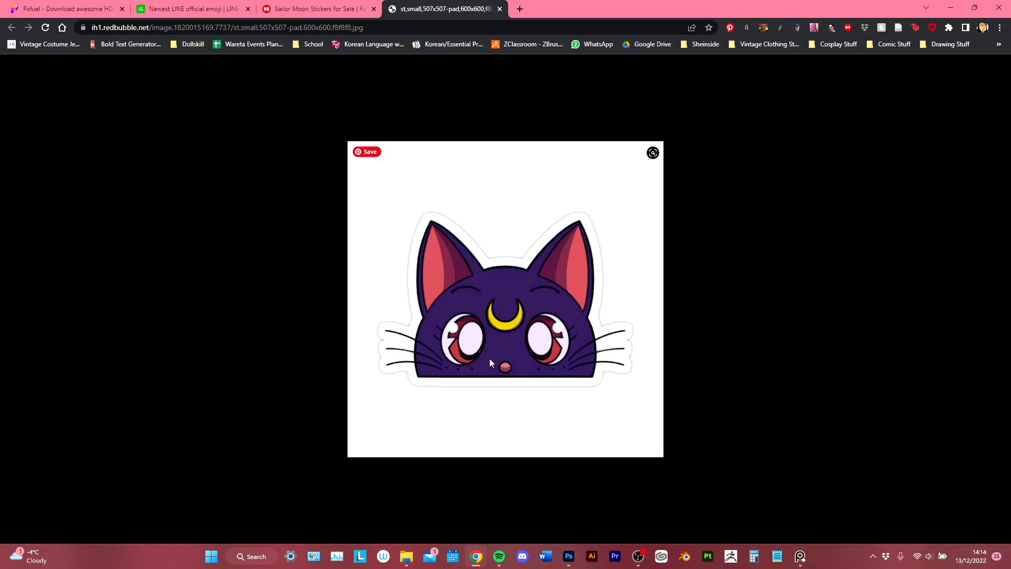
Save the Luna image as "Sticker 1" in the Organised Desktop Wallpaper folder, then close its tab and the page inspector.
{"action": "right_click", "coordinate": [526, 302]}
{"action": "left_click", "coordinate": [562, 324]}
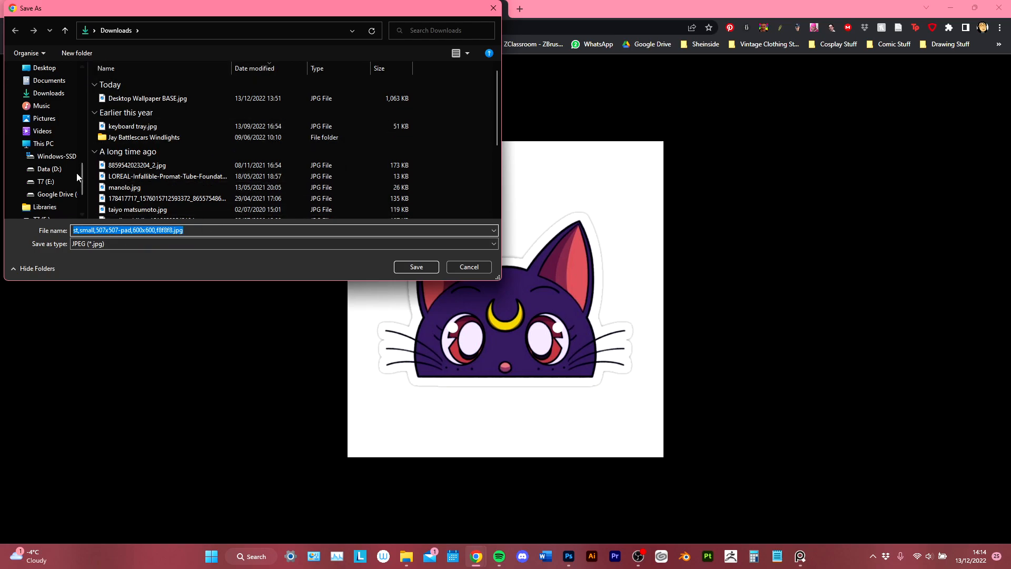
{"action": "scroll", "coordinate": [66, 170], "scroll_direction": "up", "scroll_amount": 5}
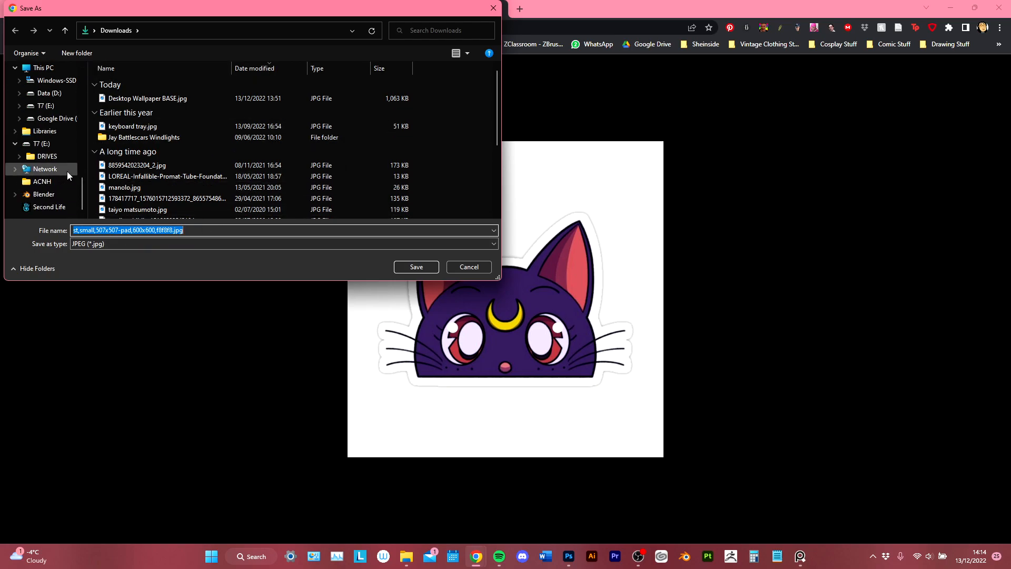
{"action": "scroll", "coordinate": [71, 164], "scroll_direction": "up", "scroll_amount": 10}
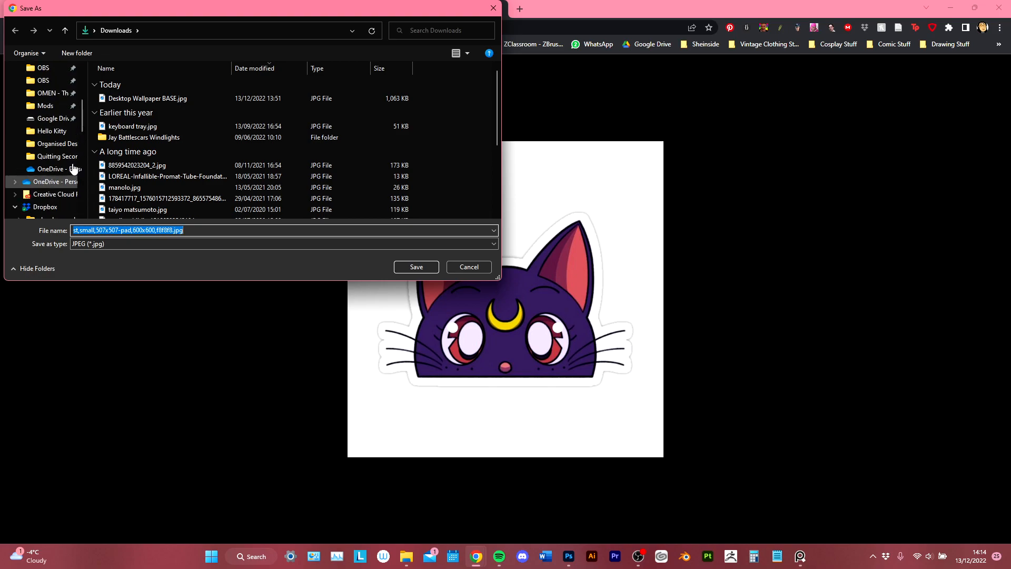
{"action": "left_click", "coordinate": [57, 156]}
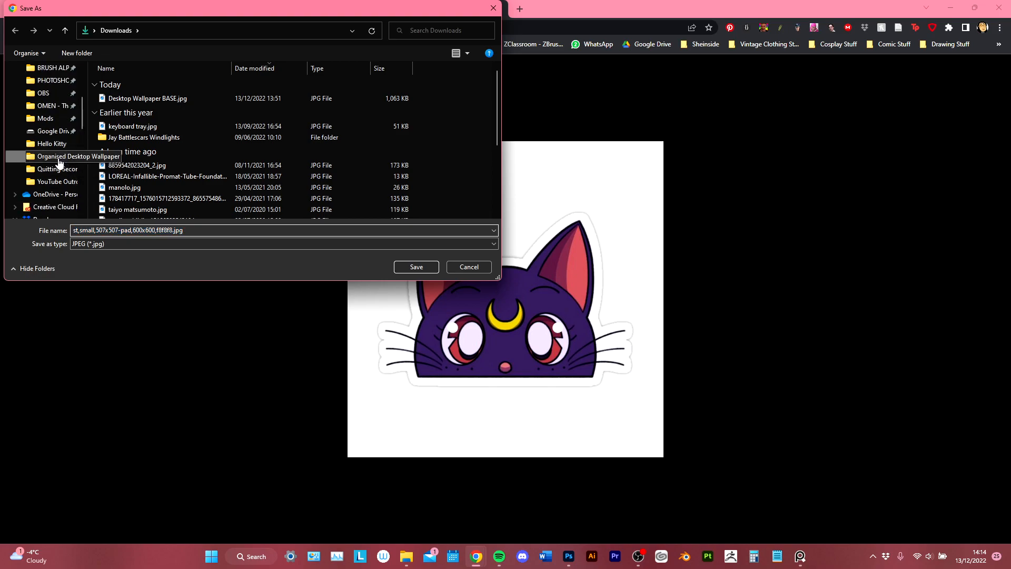
{"action": "double_click", "coordinate": [187, 227]}
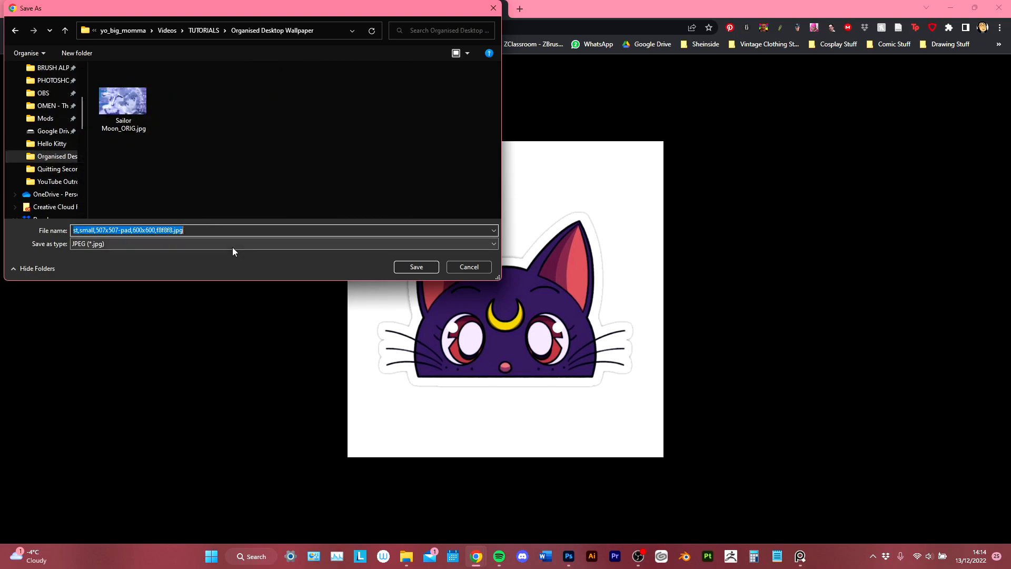
{"action": "type", "text": "Stick"}
{"action": "type", "text": "r"}
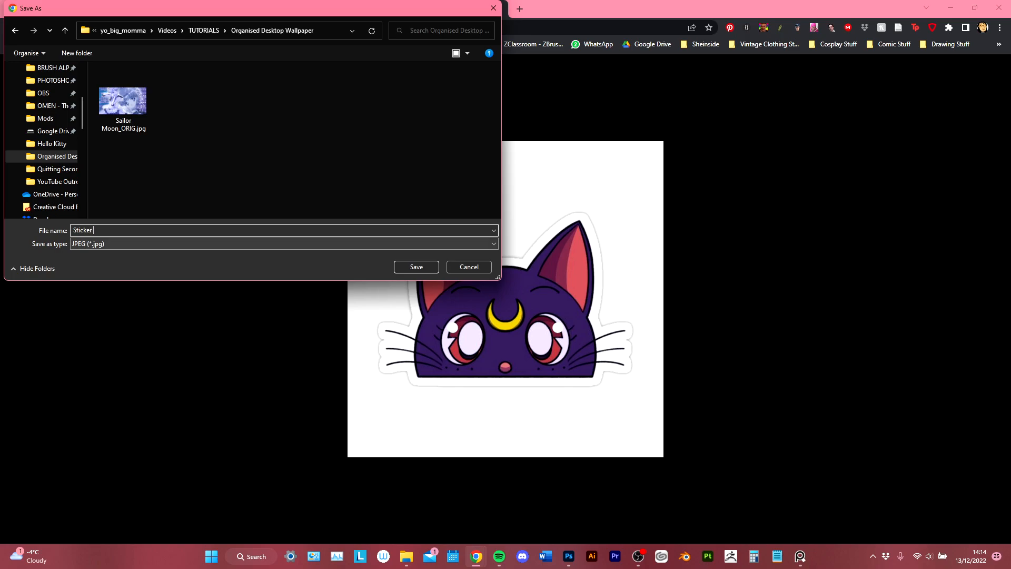
{"action": "type", "text": " 1"}
{"action": "key", "text": "Return"}
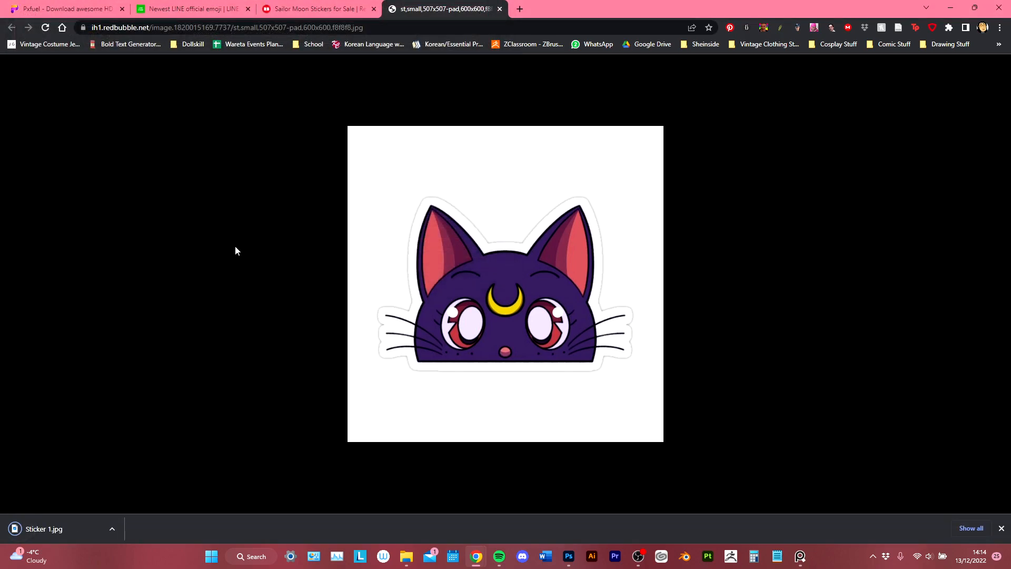
{"action": "left_click", "coordinate": [500, 8]}
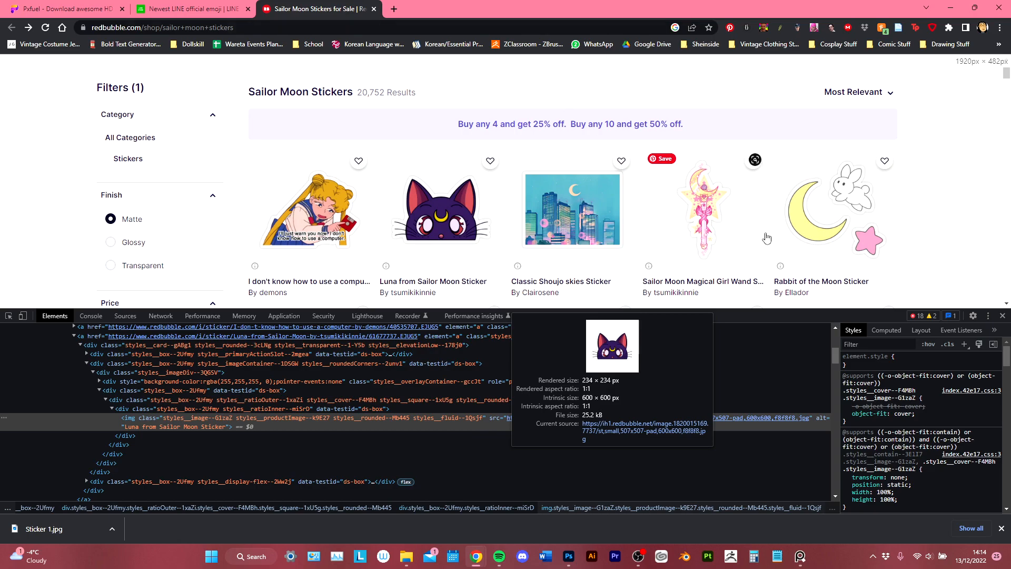
{"action": "key", "text": "F12"}
Browse the Sailor Moon sticker results through to the end of the page for another suitable design.
{"action": "scroll", "coordinate": [989, 282], "scroll_direction": "down", "scroll_amount": 1}
{"action": "scroll", "coordinate": [990, 282], "scroll_direction": "down", "scroll_amount": 3}
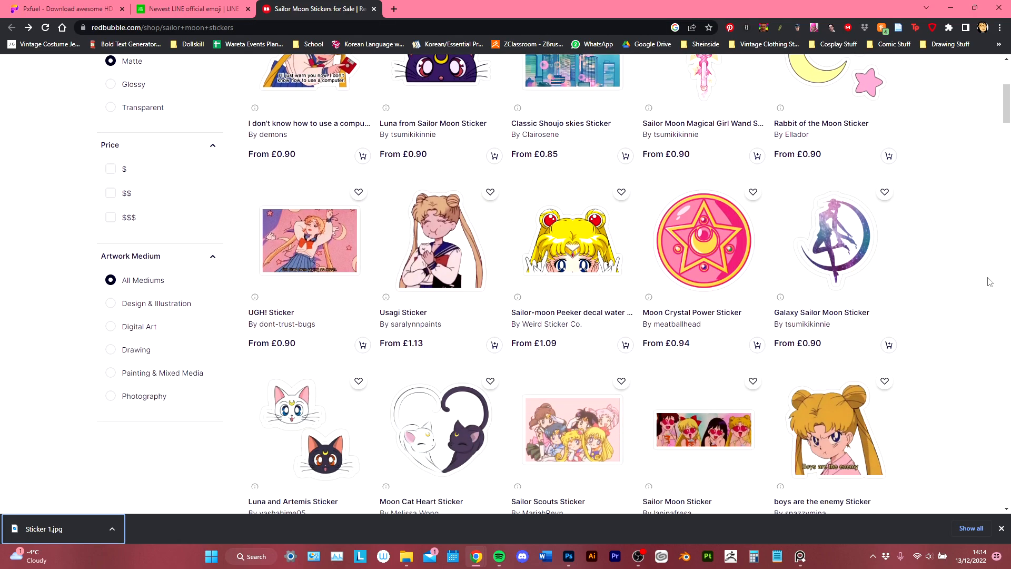
{"action": "scroll", "coordinate": [990, 282], "scroll_direction": "down", "scroll_amount": 5}
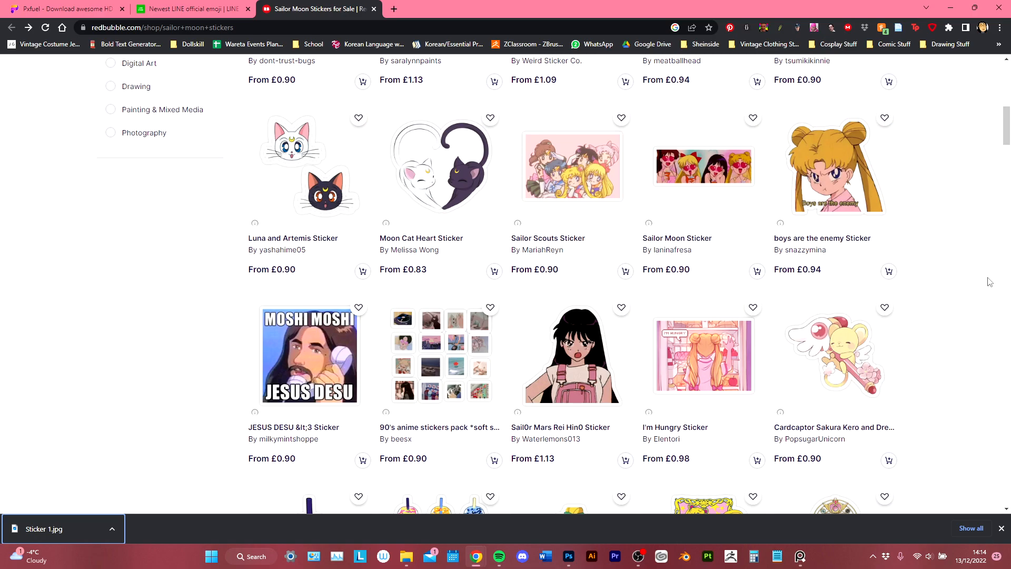
{"action": "scroll", "coordinate": [988, 282], "scroll_direction": "down", "scroll_amount": 3}
{"action": "scroll", "coordinate": [979, 283], "scroll_direction": "down", "scroll_amount": 11}
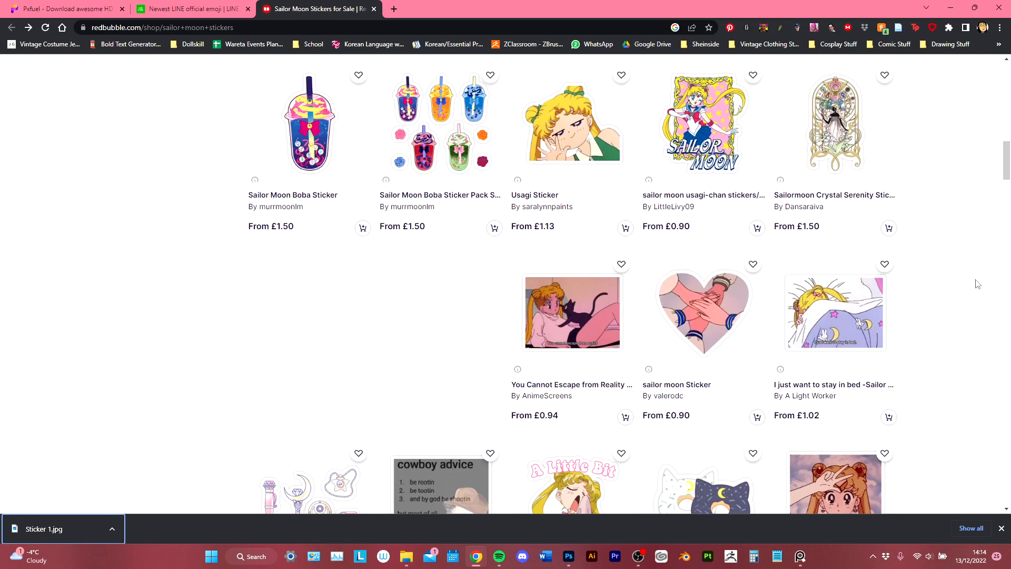
{"action": "scroll", "coordinate": [983, 281], "scroll_direction": "down", "scroll_amount": 5}
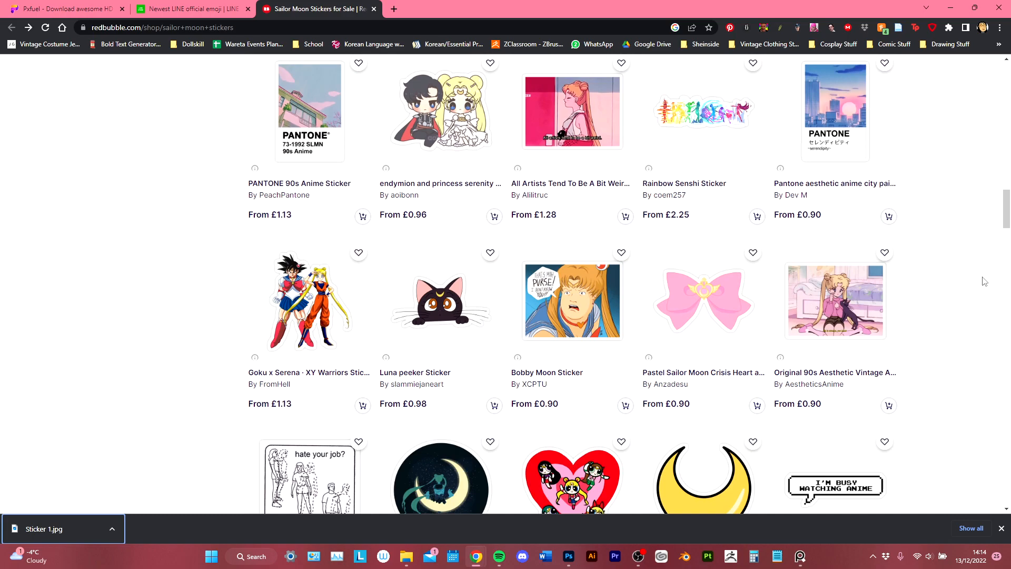
{"action": "scroll", "coordinate": [985, 282], "scroll_direction": "down", "scroll_amount": 9}
{"action": "scroll", "coordinate": [986, 280], "scroll_direction": "up", "scroll_amount": 2}
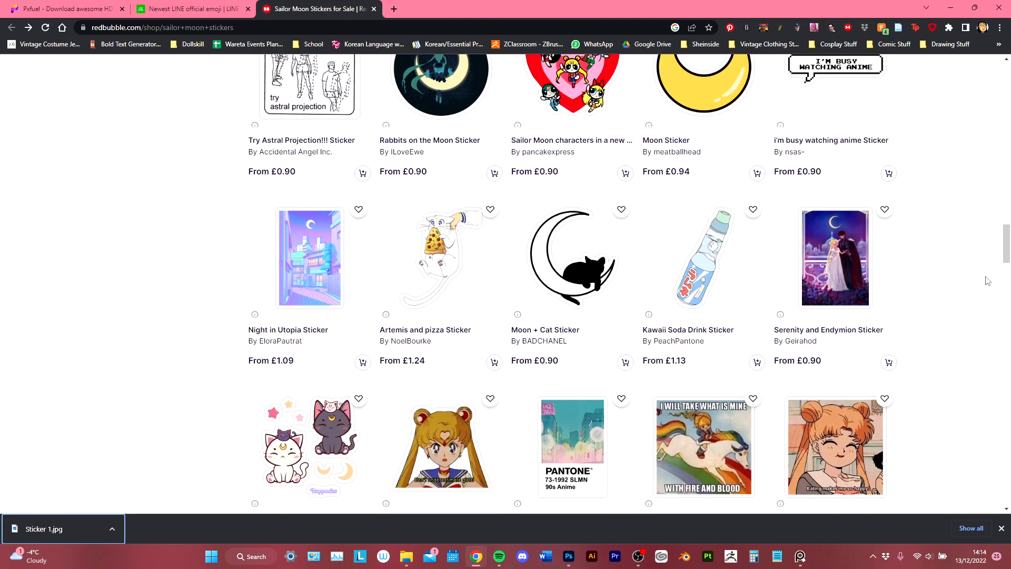
{"action": "scroll", "coordinate": [987, 280], "scroll_direction": "down", "scroll_amount": 5}
{"action": "scroll", "coordinate": [987, 280], "scroll_direction": "down", "scroll_amount": 5}
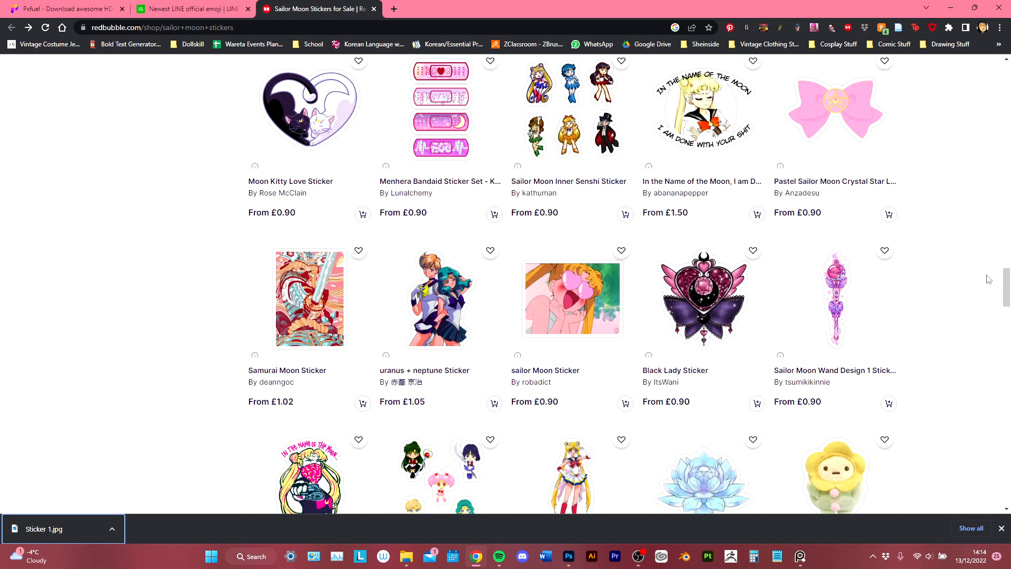
{"action": "scroll", "coordinate": [989, 279], "scroll_direction": "down", "scroll_amount": 12}
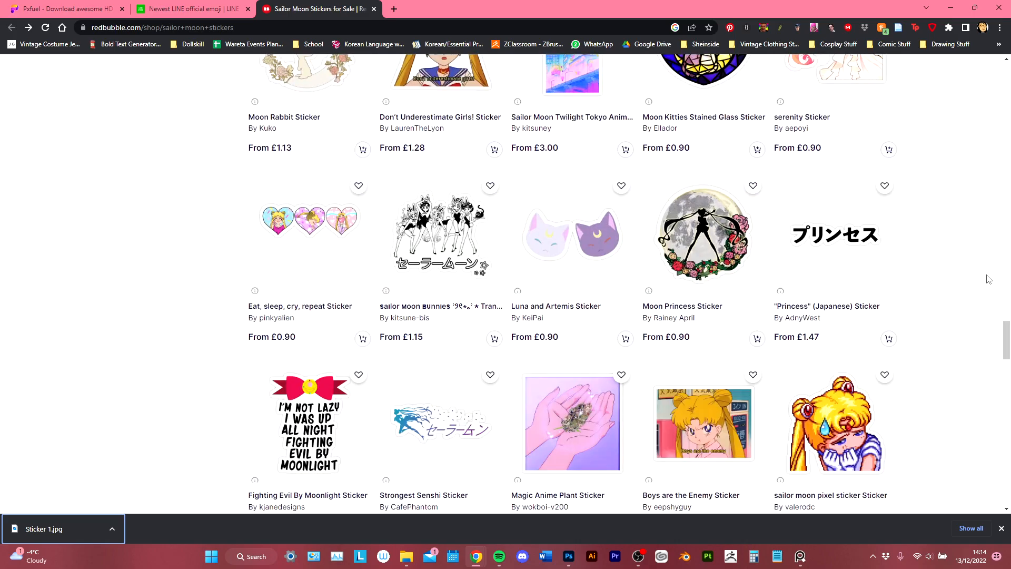
{"action": "scroll", "coordinate": [989, 279], "scroll_direction": "down", "scroll_amount": 15}
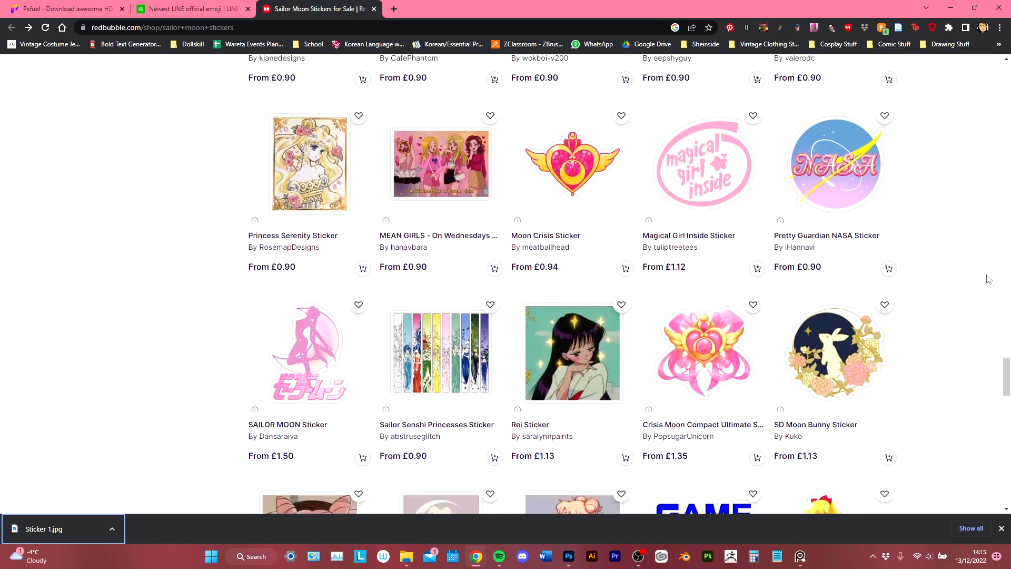
{"action": "scroll", "coordinate": [989, 279], "scroll_direction": "down", "scroll_amount": 1}
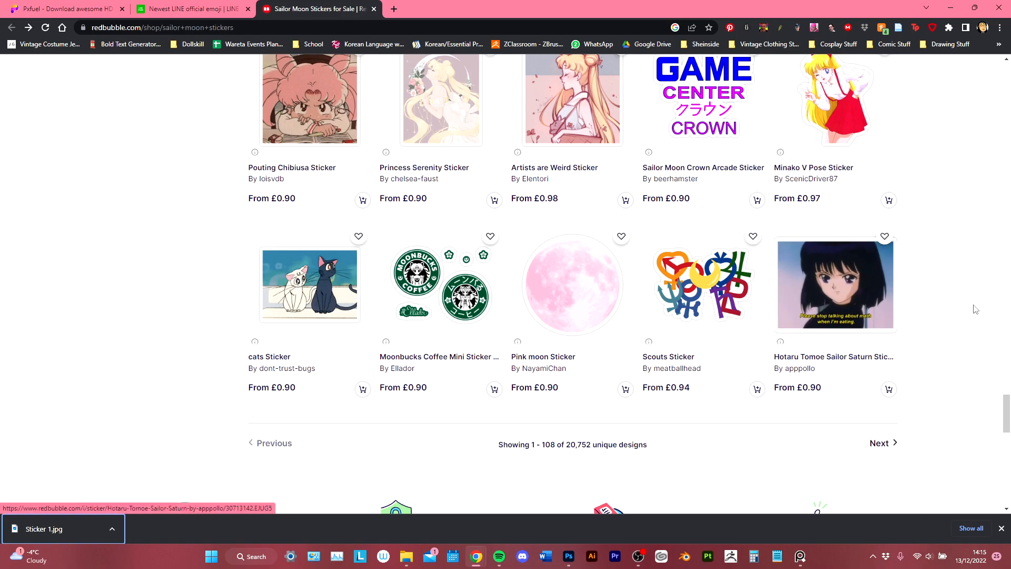
Inspect the Hotaru Tomoe Sailor Saturn sticker's image element and open its source image in a new tab.
{"action": "right_click", "coordinate": [850, 313]}
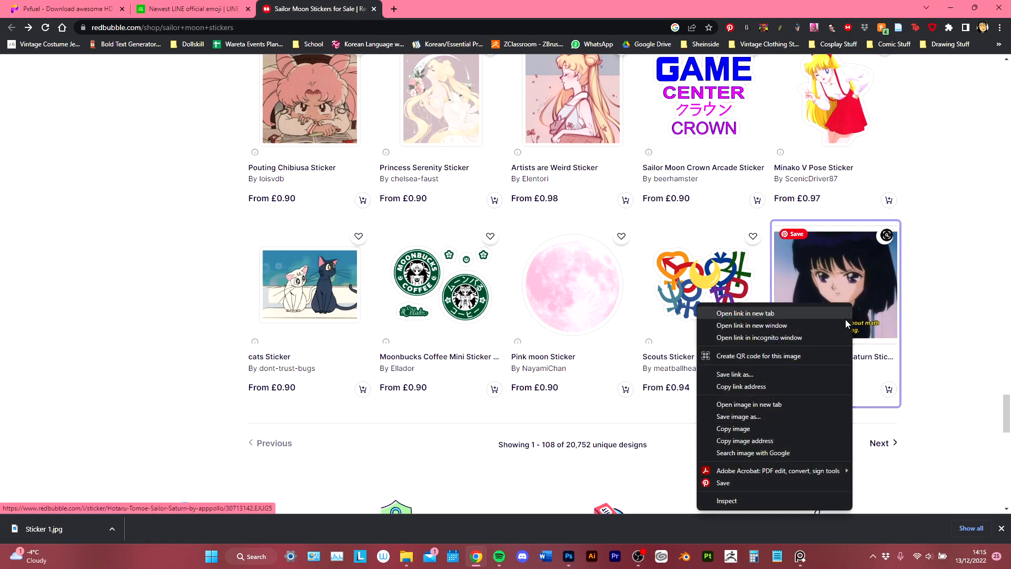
{"action": "left_click", "coordinate": [738, 501]}
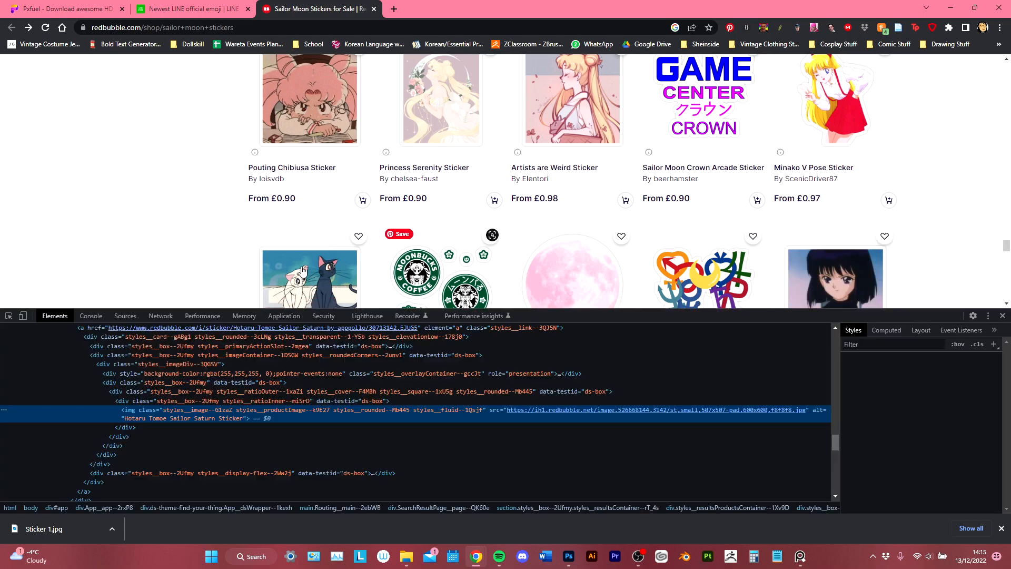
{"action": "left_click", "coordinate": [9, 315]}
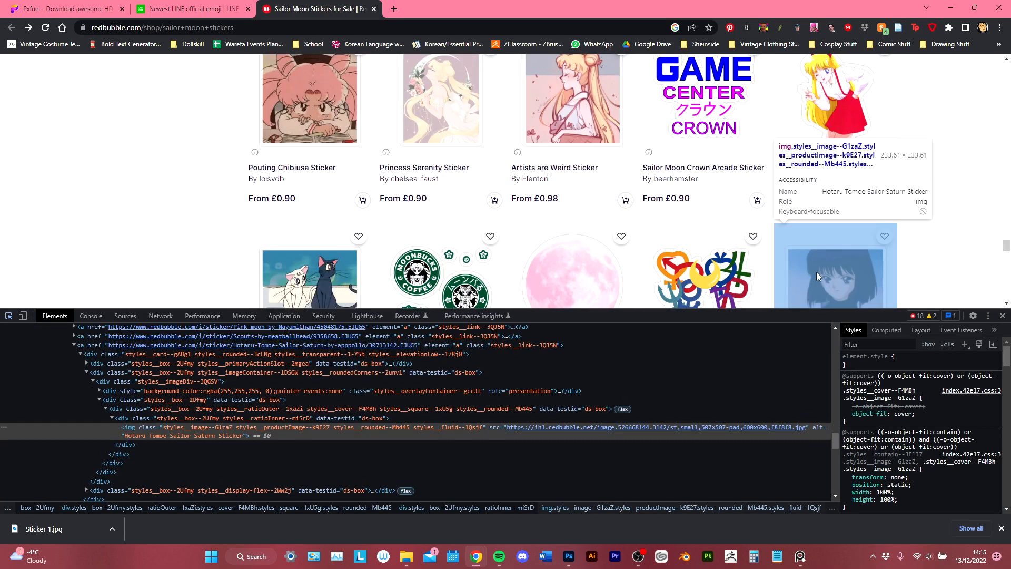
{"action": "left_click", "coordinate": [817, 272]}
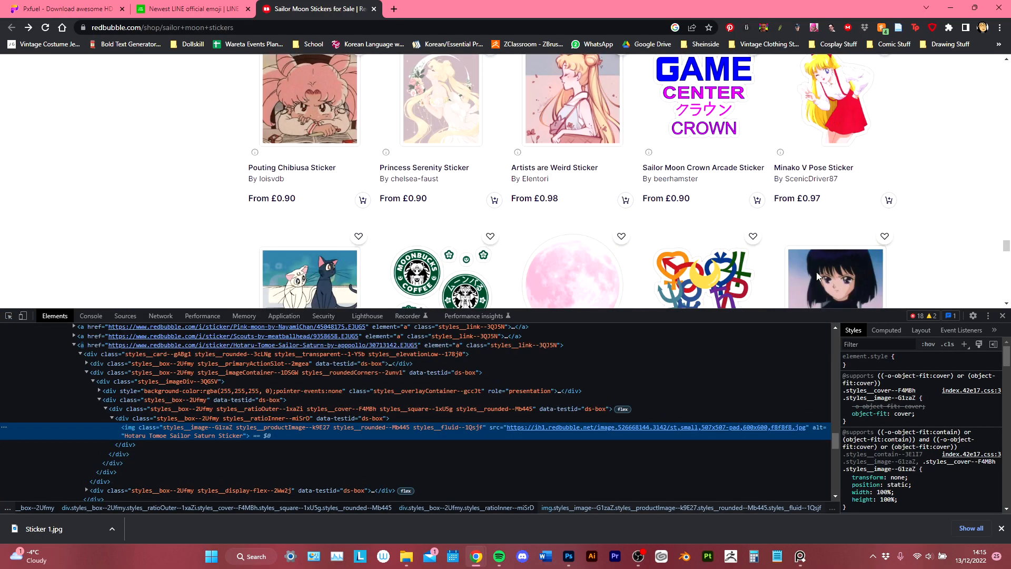
{"action": "mouse_move", "coordinate": [699, 431]}
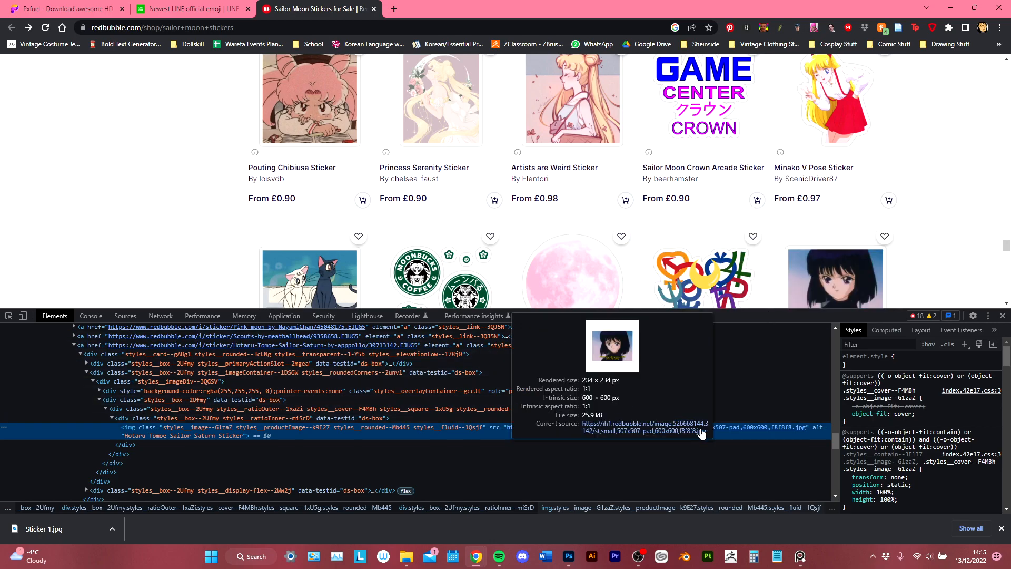
{"action": "right_click", "coordinate": [735, 431]}
{"action": "left_click", "coordinate": [792, 138]}
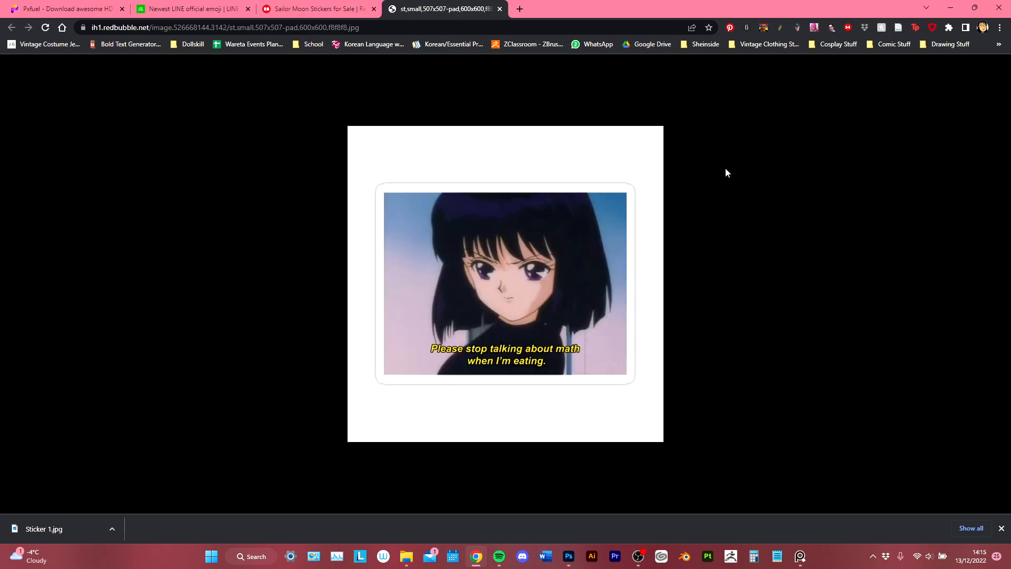
Save the Sailor Saturn image as "Sticker 2" in the same folder, then close its tab and the page inspector.
{"action": "right_click", "coordinate": [479, 253]}
{"action": "left_click", "coordinate": [518, 277]}
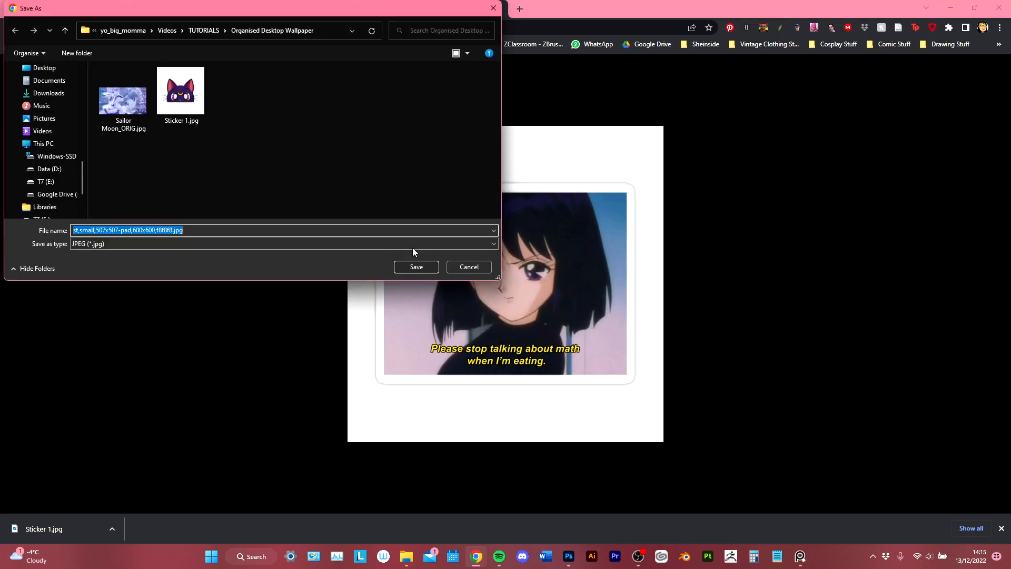
{"action": "type", "text": "Sticker 2"}
{"action": "key", "text": "Return"}
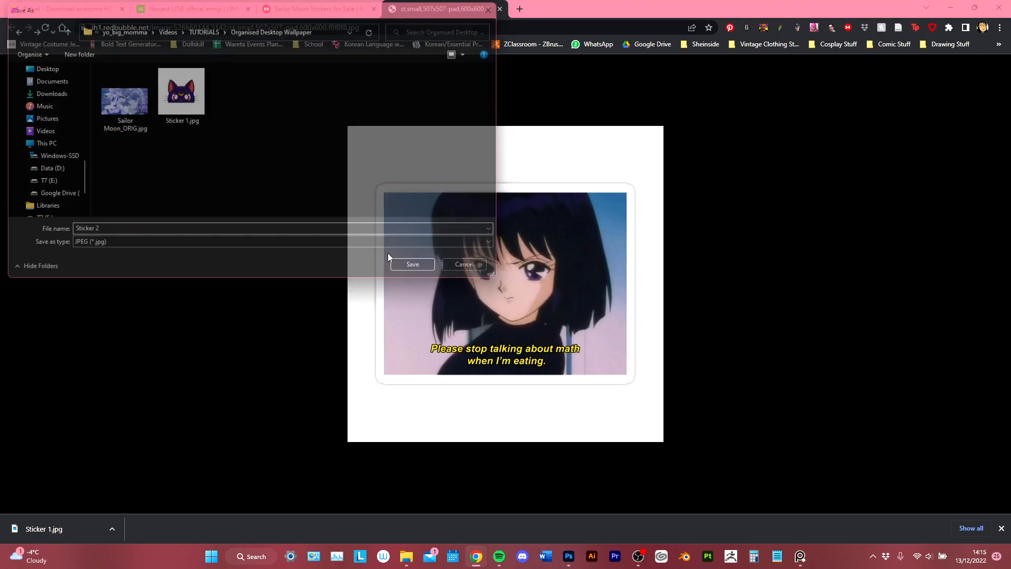
{"action": "left_click", "coordinate": [500, 9]}
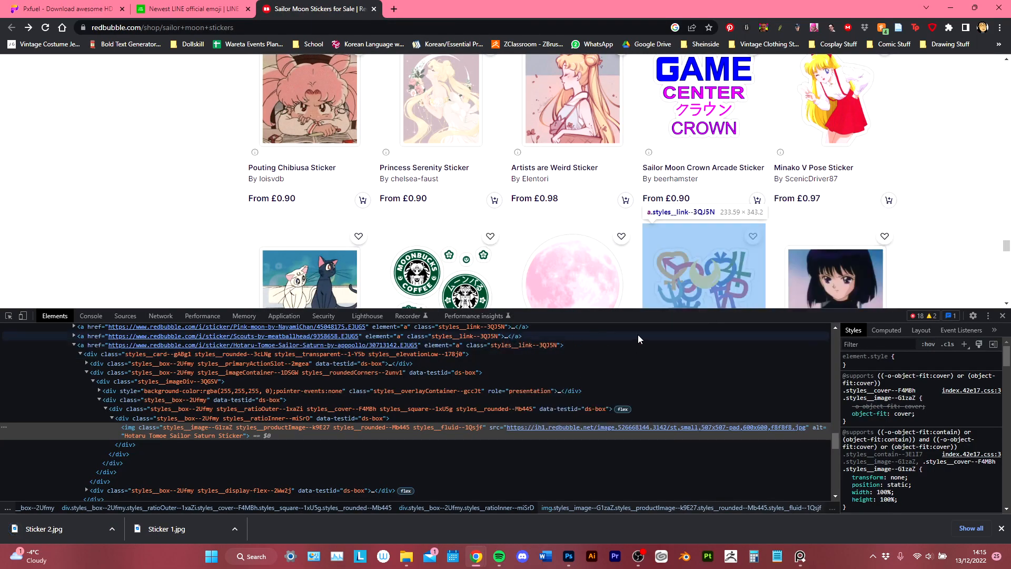
{"action": "left_click", "coordinate": [1003, 316]}
Switch to Photoshop, save the Sailor Moon desktop wallpaper document, and return to the sticker results in the browser.
{"action": "left_click", "coordinate": [579, 546]}
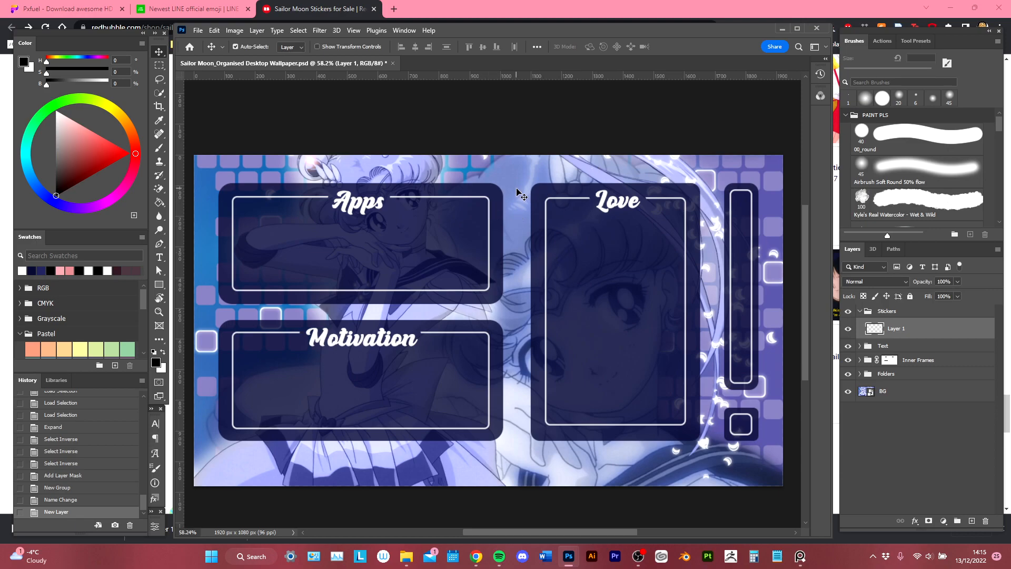
{"action": "key", "text": "ctrl+s"}
{"action": "left_click", "coordinate": [492, 5]}
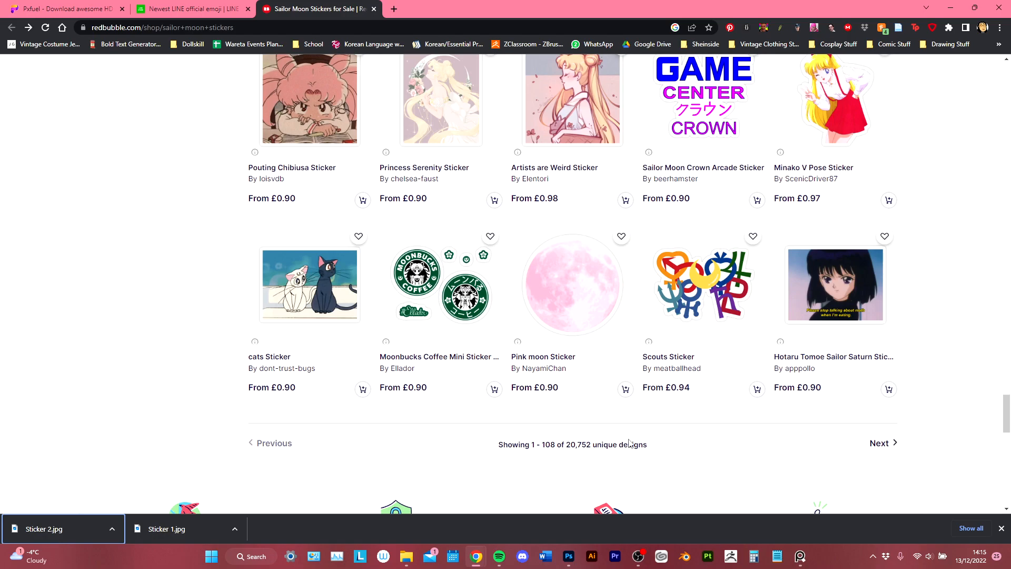
Switch to Photoshop and open Sticker 1.jpg from the Organised Desktop Wallpaper folder as a separate document.
{"action": "scroll", "coordinate": [630, 443], "scroll_direction": "up", "scroll_amount": 10}
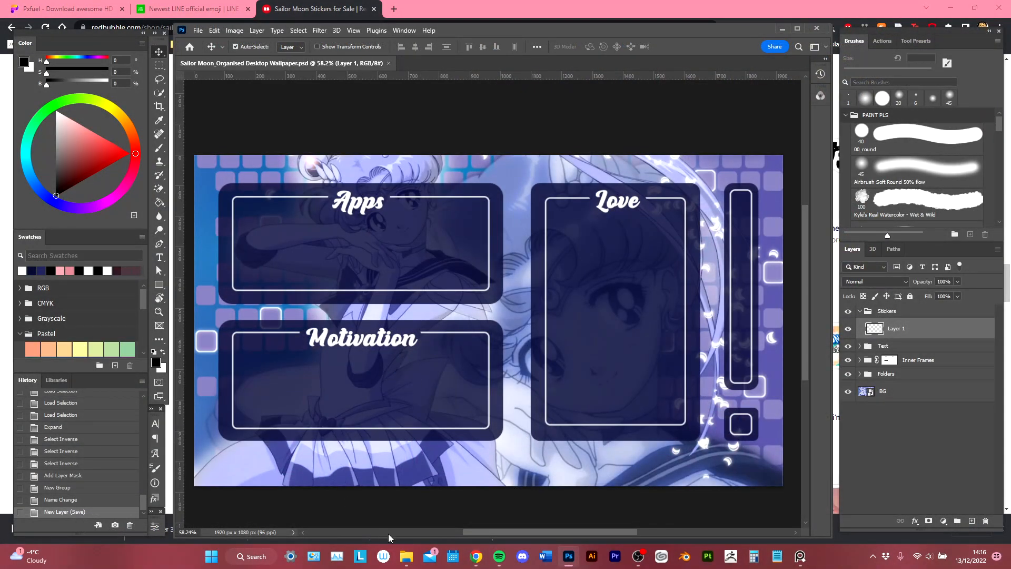
{"action": "mouse_move", "coordinate": [407, 557]}
{"action": "left_click", "coordinate": [489, 521]}
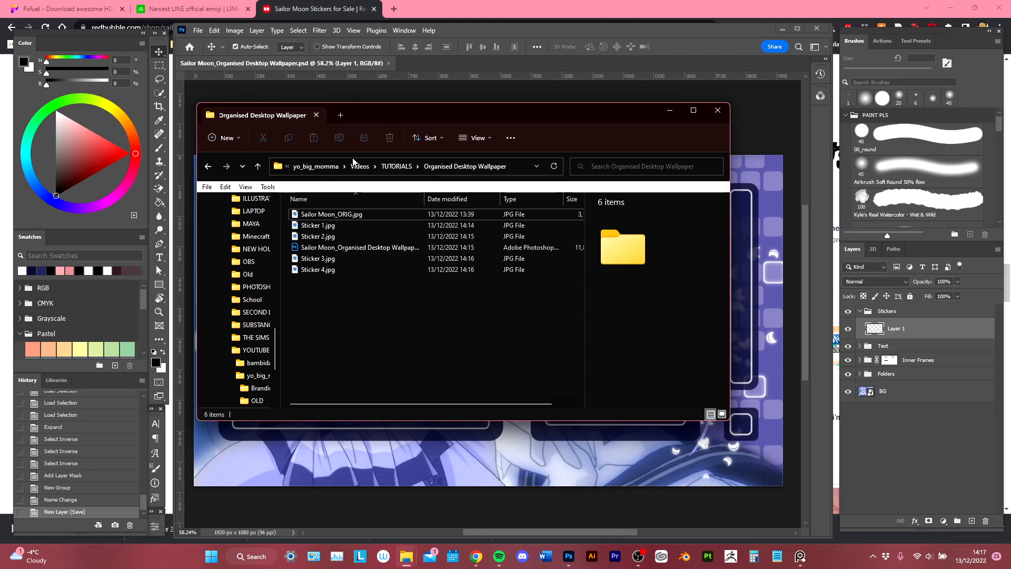
{"action": "left_click_drag", "start_coordinate": [334, 224], "coordinate": [466, 65]}
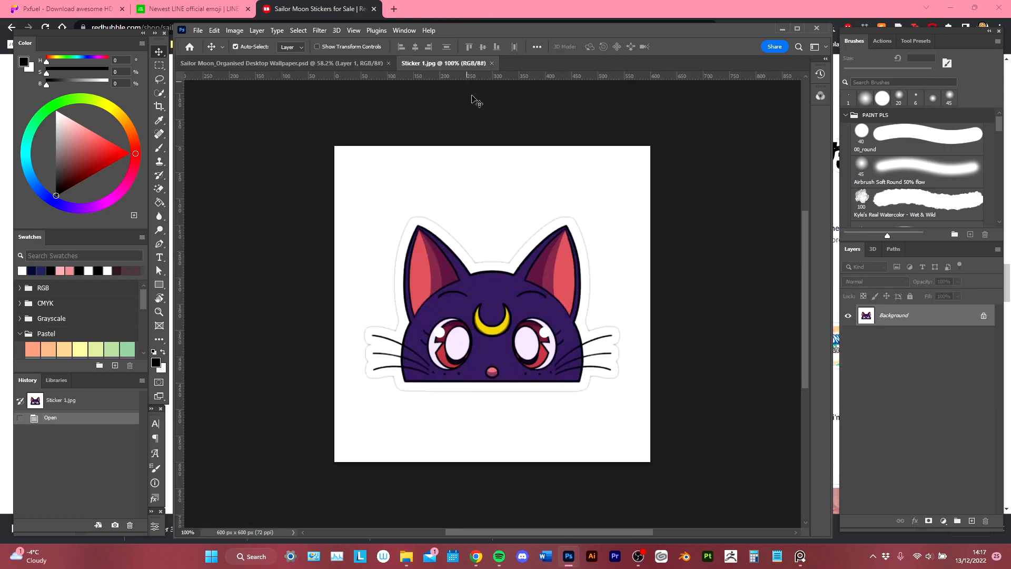
Open Sticker 2.jpg, Sticker 3.jpg and Sticker 4.jpg together from the same folder as separate Photoshop documents.
{"action": "mouse_move", "coordinate": [413, 558]}
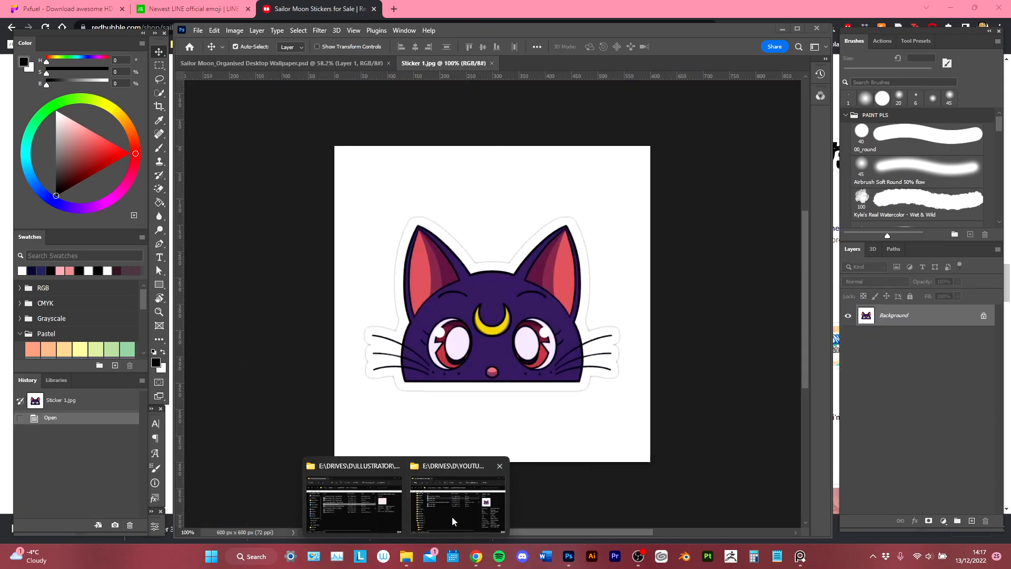
{"action": "left_click", "coordinate": [454, 506]}
{"action": "left_click", "coordinate": [320, 238]}
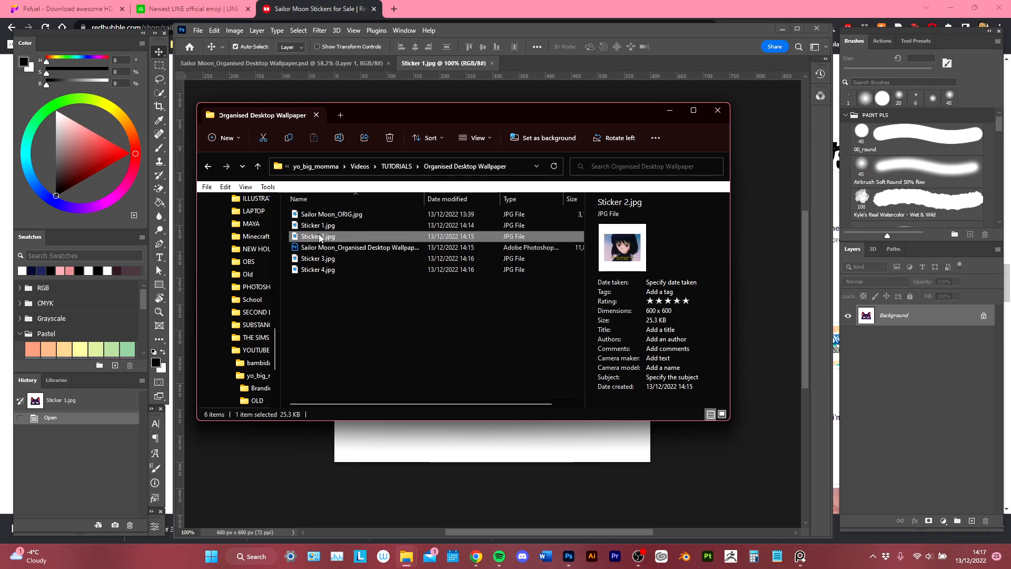
{"action": "left_click", "coordinate": [332, 262], "text": "ctrl"}
{"action": "left_click", "coordinate": [331, 270], "text": "ctrl"}
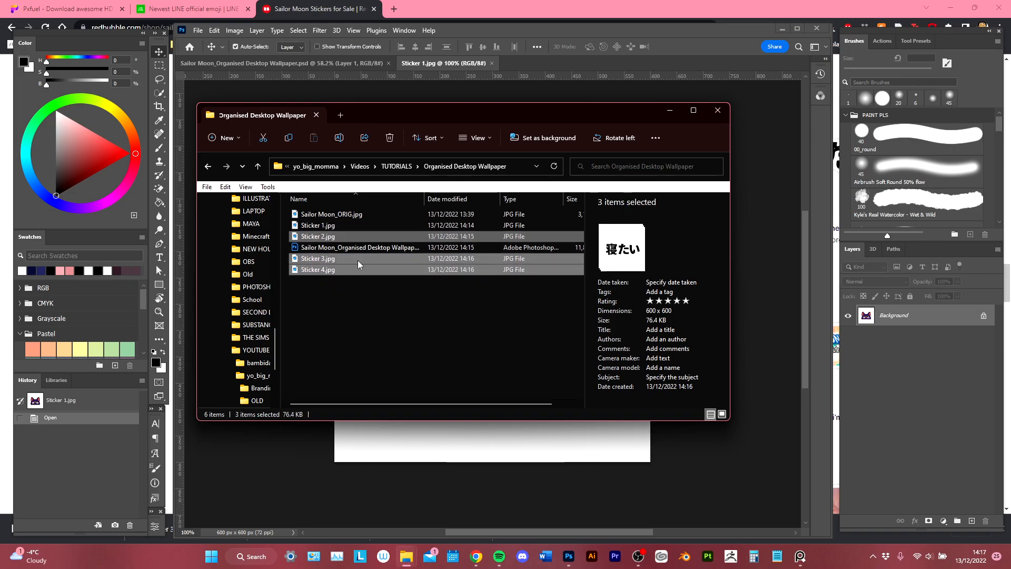
{"action": "left_click_drag", "start_coordinate": [362, 233], "coordinate": [562, 62]}
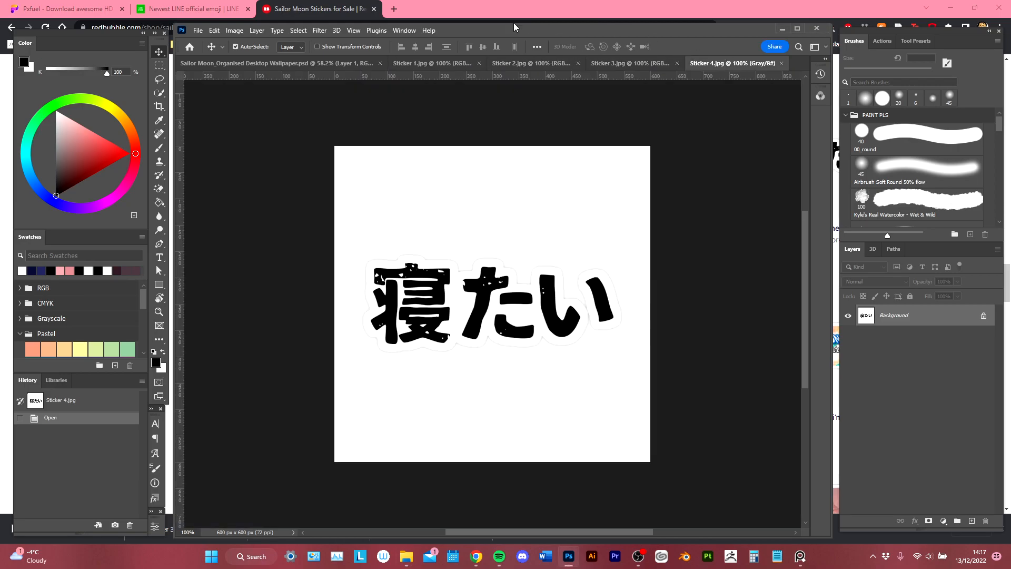
Switch to the Sticker 1 document and unlock its Background layer.
{"action": "left_click", "coordinate": [441, 65]}
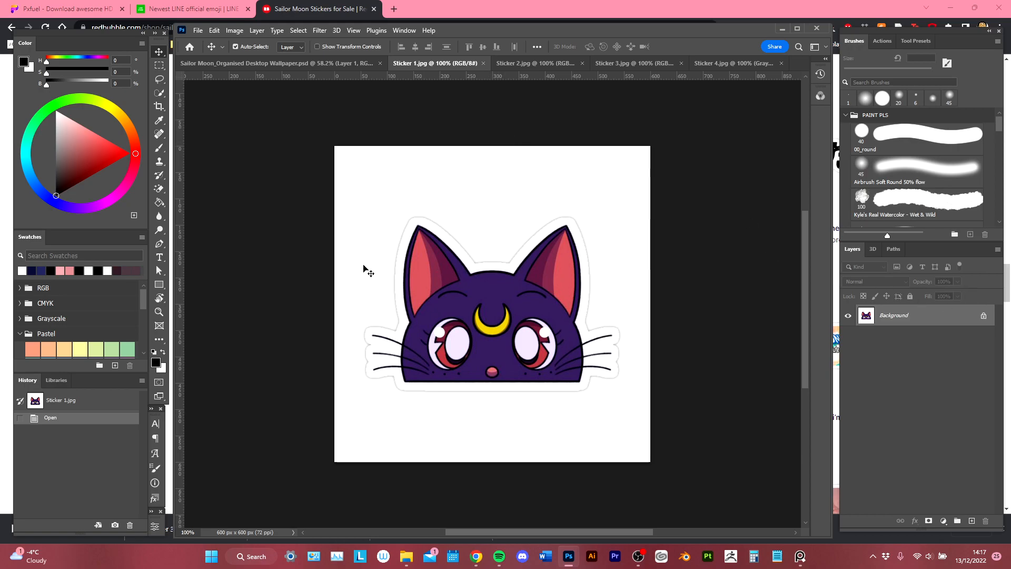
{"action": "left_click", "coordinate": [984, 317]}
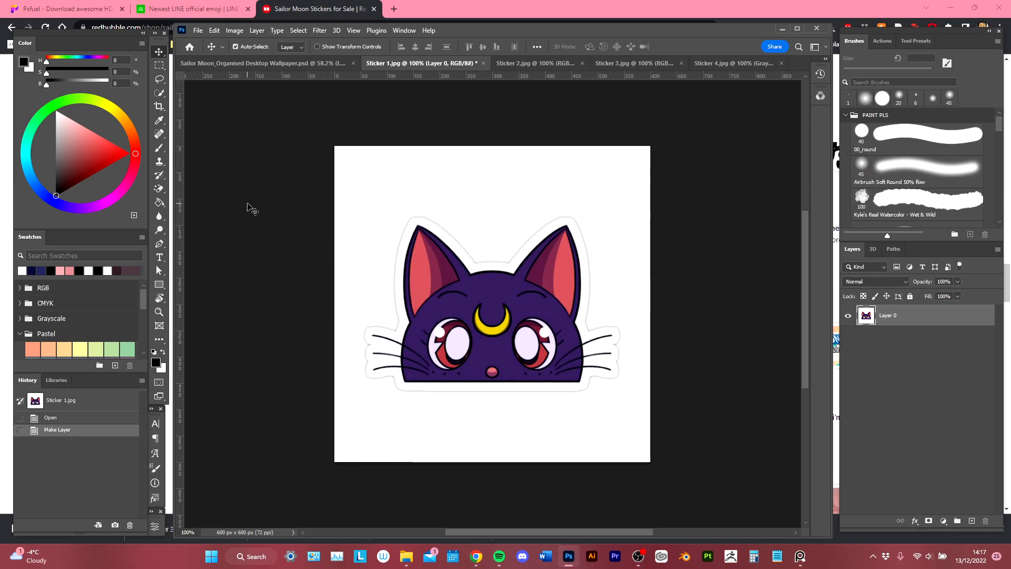
Erase the white background around the cat in Sticker 1 with the Magic Eraser Tool.
{"action": "key", "text": "e"}
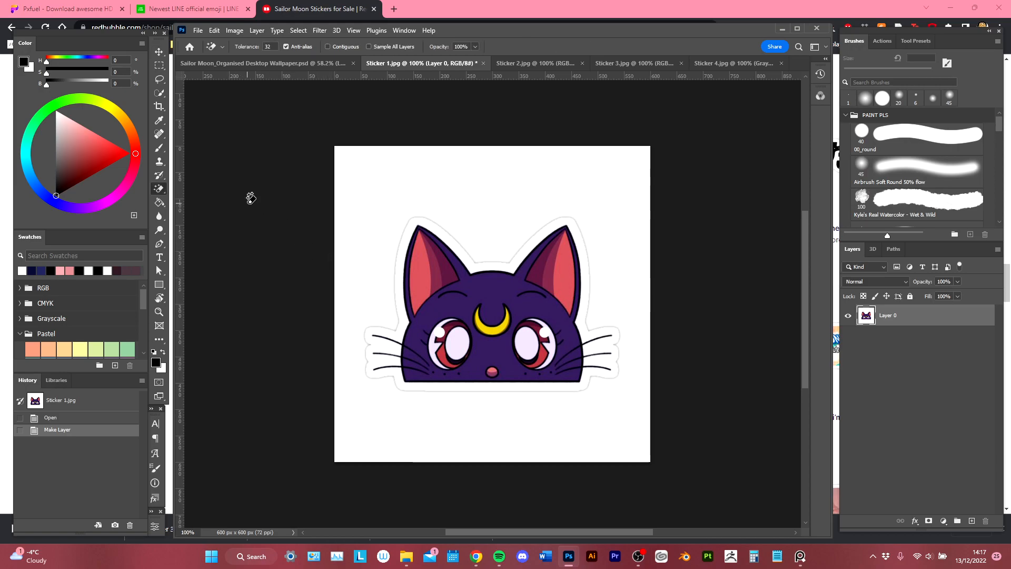
{"action": "right_click", "coordinate": [162, 194]}
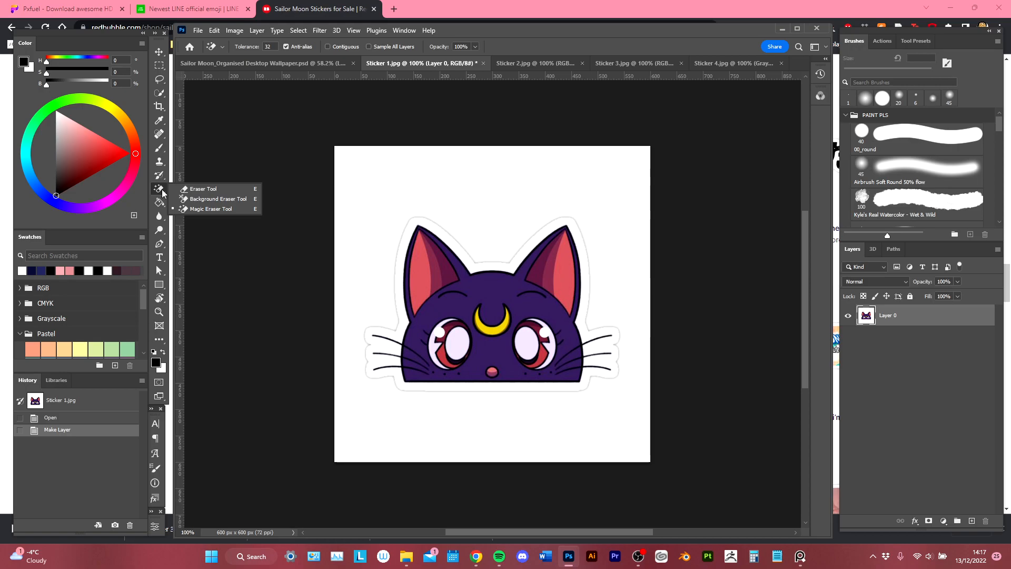
{"action": "left_click", "coordinate": [211, 210]}
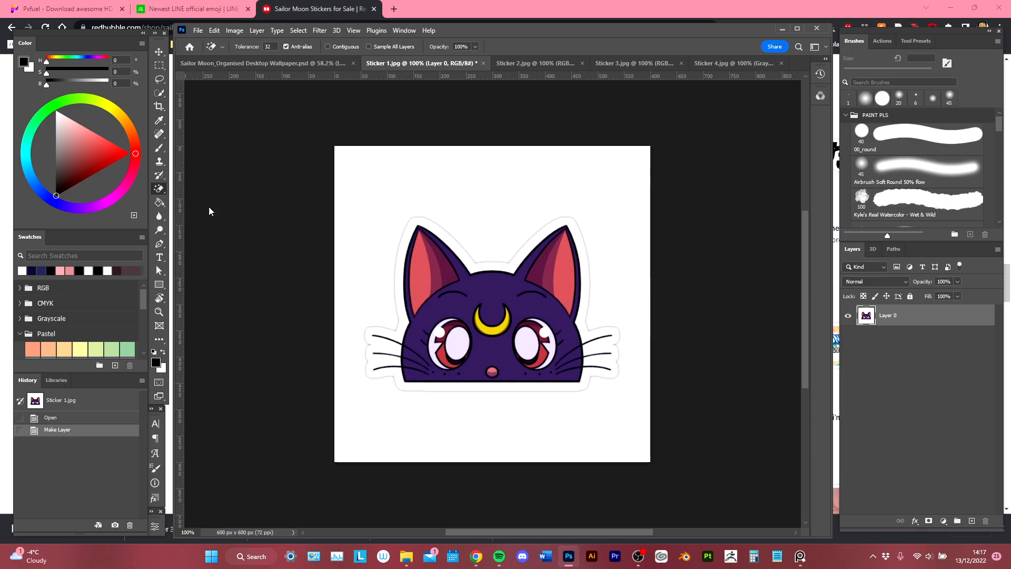
{"action": "left_click", "coordinate": [417, 184]}
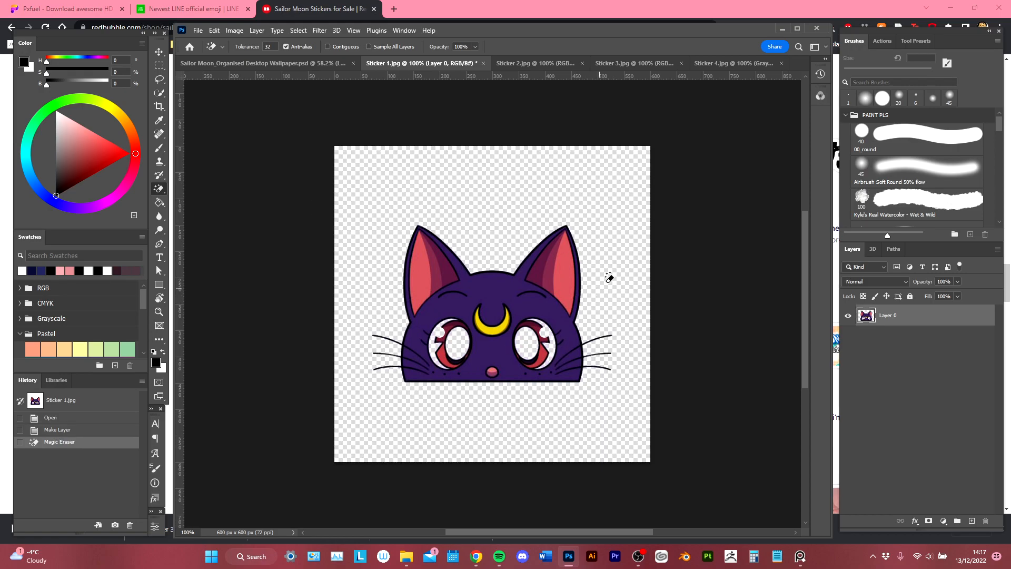
{"action": "left_click", "coordinate": [153, 529]}
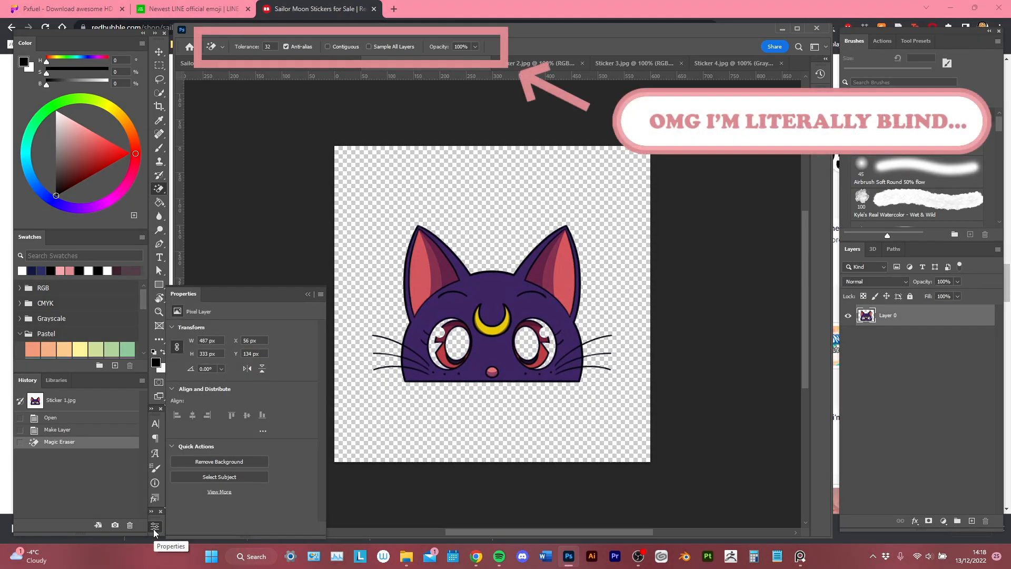
{"action": "left_click", "coordinate": [153, 529]}
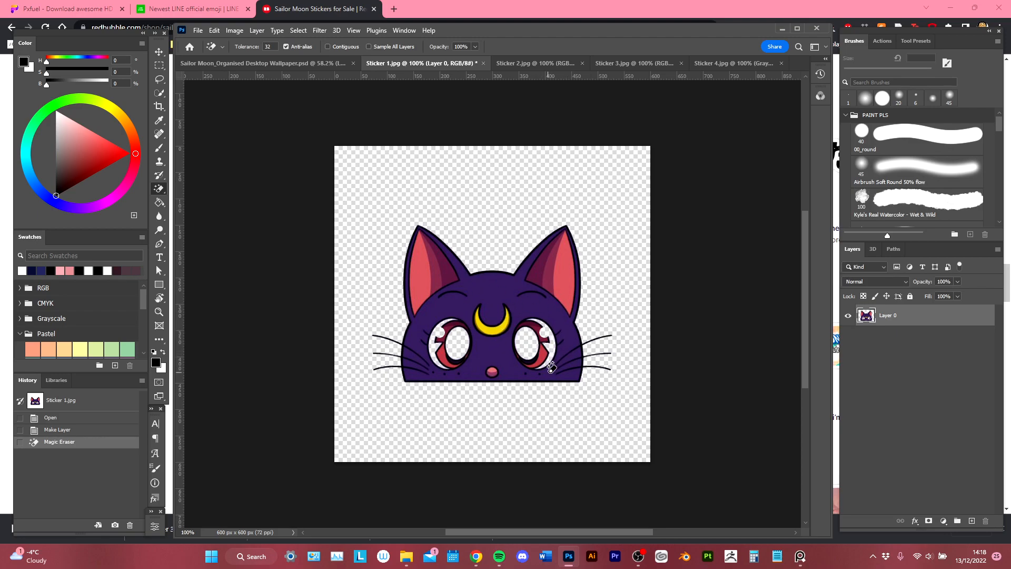
Add a layer beneath the cat and fill a rectangular selection behind its eyes with white, then deselect.
{"action": "left_click", "coordinate": [972, 521]}
{"action": "left_click_drag", "start_coordinate": [916, 319], "coordinate": [919, 349]}
{"action": "key", "text": "m"}
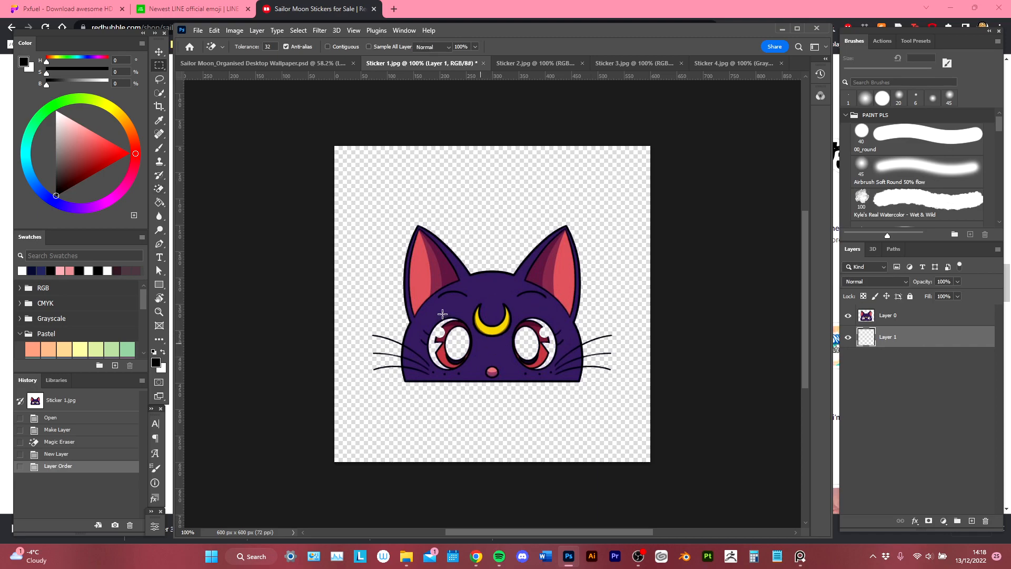
{"action": "left_click_drag", "start_coordinate": [419, 307], "coordinate": [571, 372]}
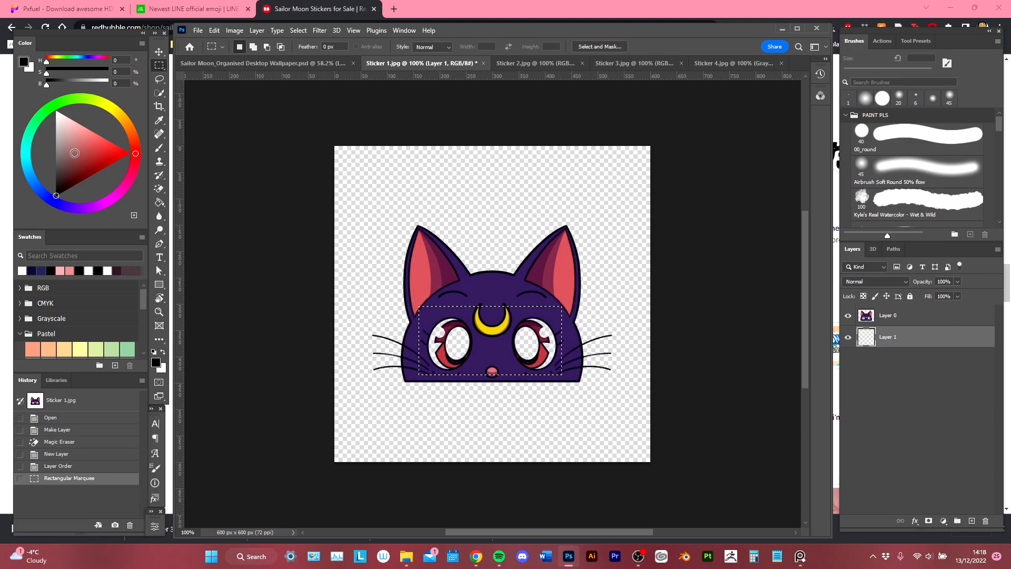
{"action": "left_click", "coordinate": [56, 110]}
{"action": "key", "text": "i"}
{"action": "key", "text": "shift+F5"}
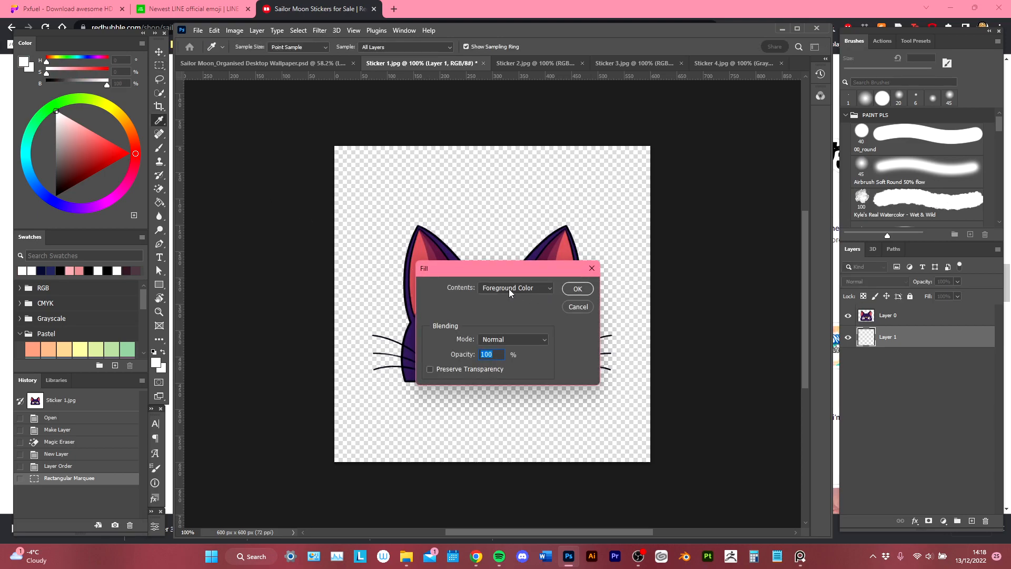
{"action": "left_click", "coordinate": [509, 289]}
{"action": "left_click", "coordinate": [519, 294]}
{"action": "left_click", "coordinate": [584, 289]}
{"action": "key", "text": "ctrl+d"}
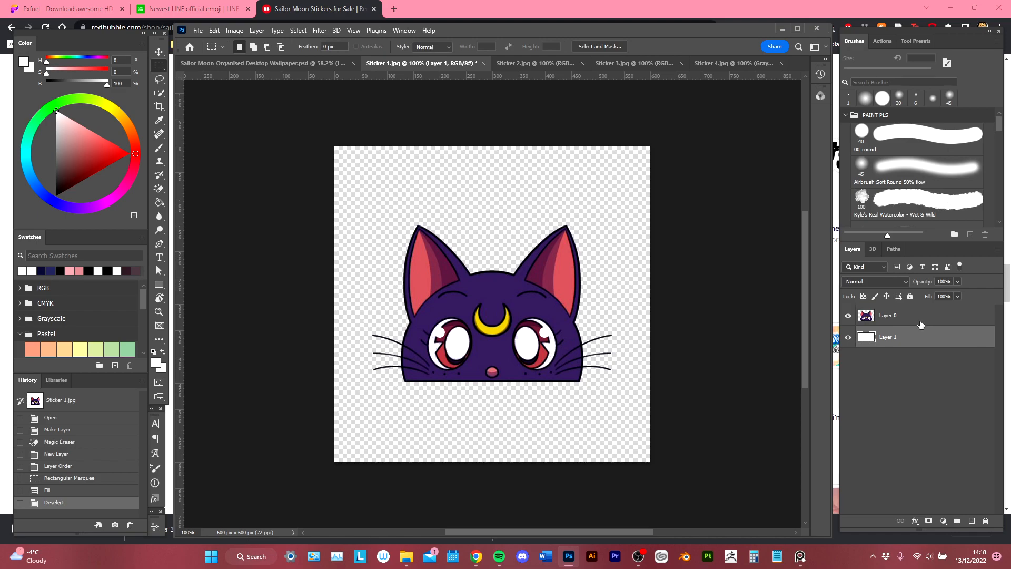
Merge the cat layer with the white fill layer and convert the result to a smart object.
{"action": "left_click", "coordinate": [919, 320]}
{"action": "right_click", "coordinate": [919, 320]}
{"action": "left_click", "coordinate": [823, 411]}
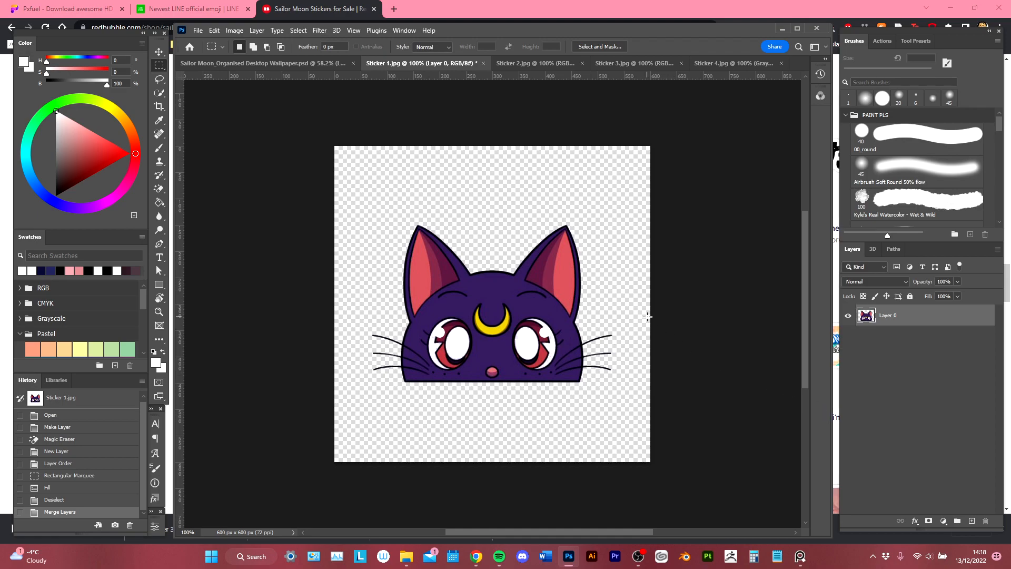
{"action": "right_click", "coordinate": [932, 324]}
{"action": "left_click", "coordinate": [838, 243]}
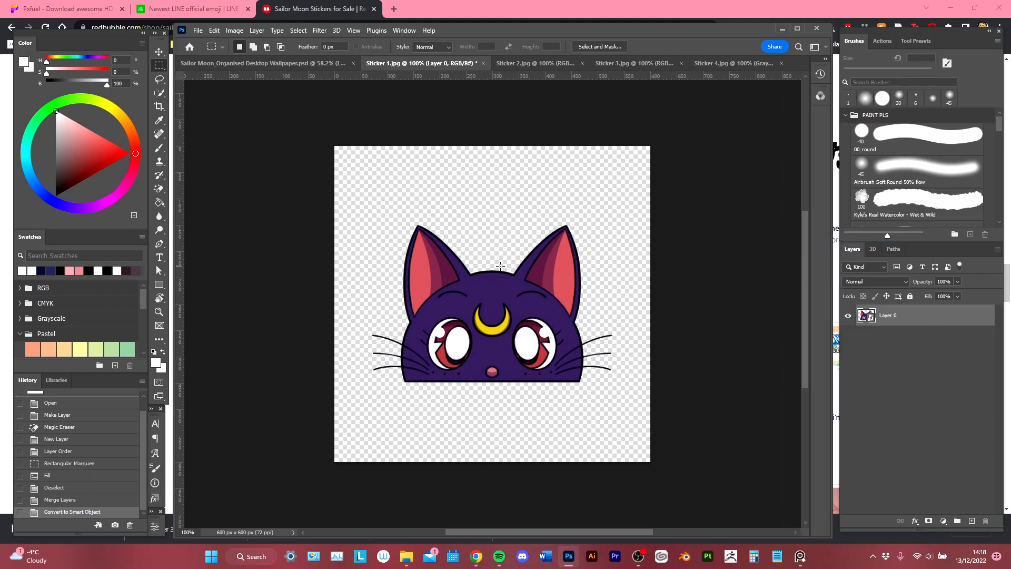
Copy the cat sticker into the wallpaper document between the Apps and Love frames and inspect its edges up close.
{"action": "key", "text": "v"}
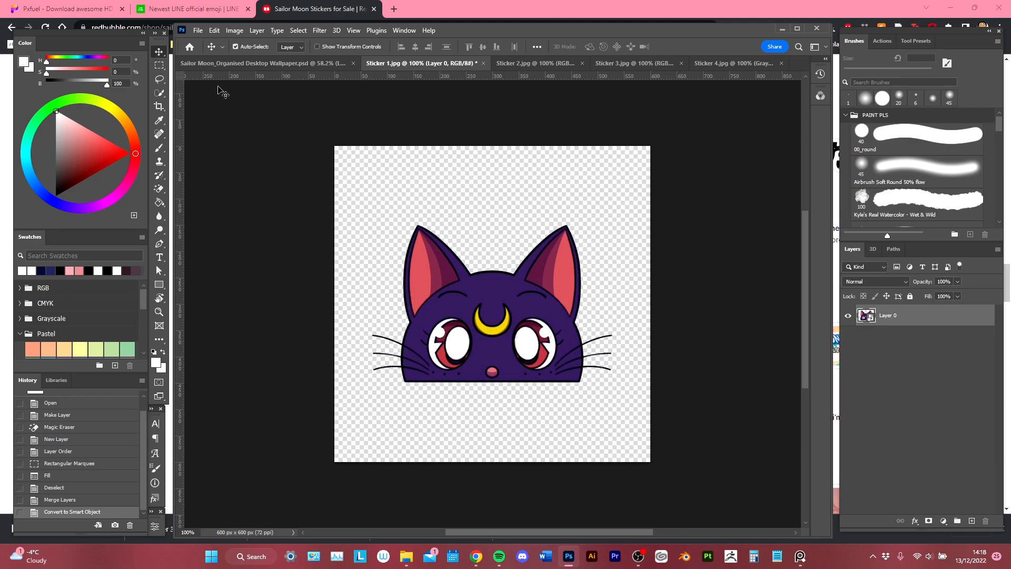
{"action": "left_click_drag", "start_coordinate": [928, 317], "coordinate": [497, 234]}
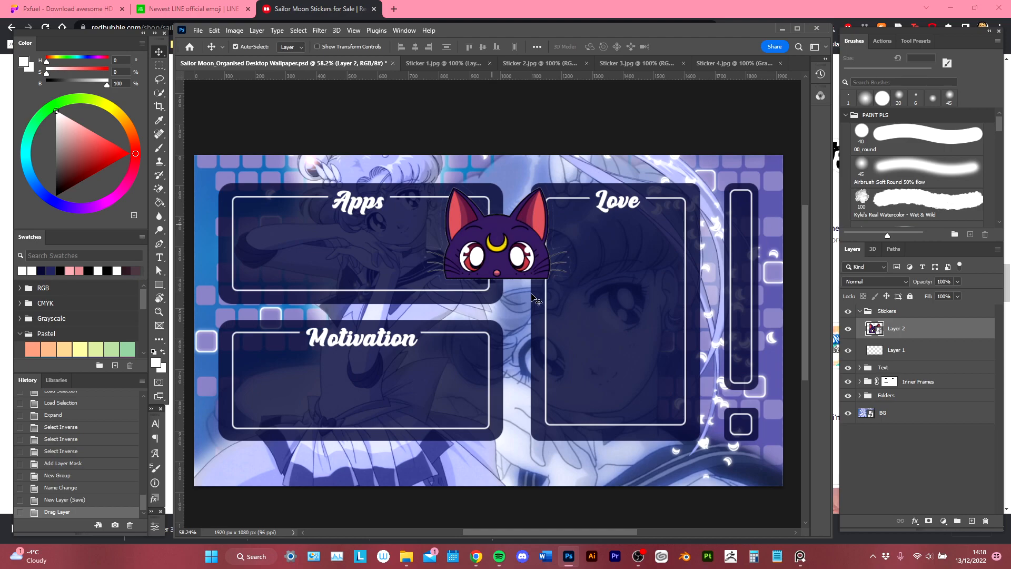
{"action": "scroll", "coordinate": [588, 268], "scroll_direction": "up", "scroll_amount": 10}
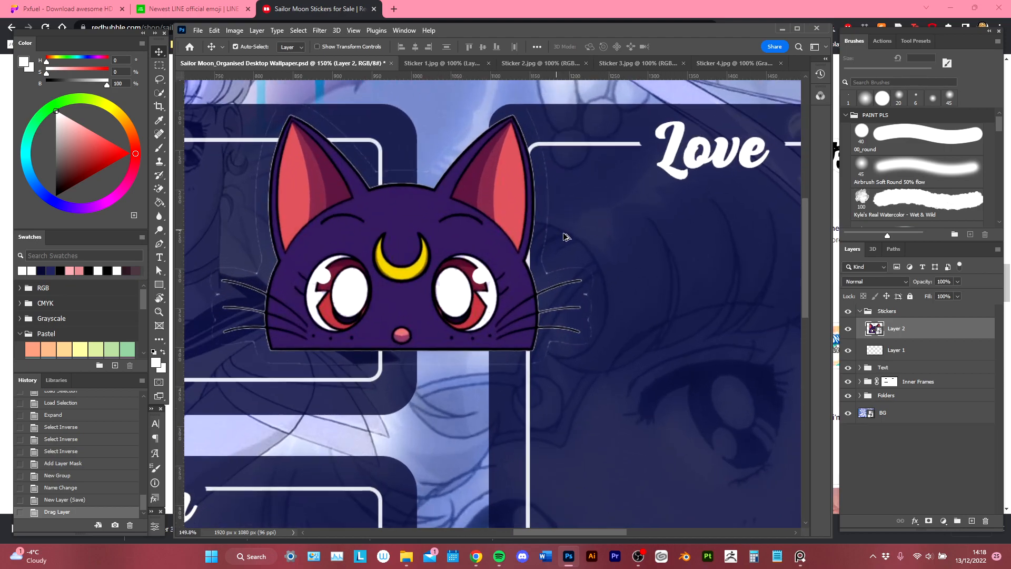
{"action": "scroll", "coordinate": [558, 253], "scroll_direction": "down", "scroll_amount": 3}
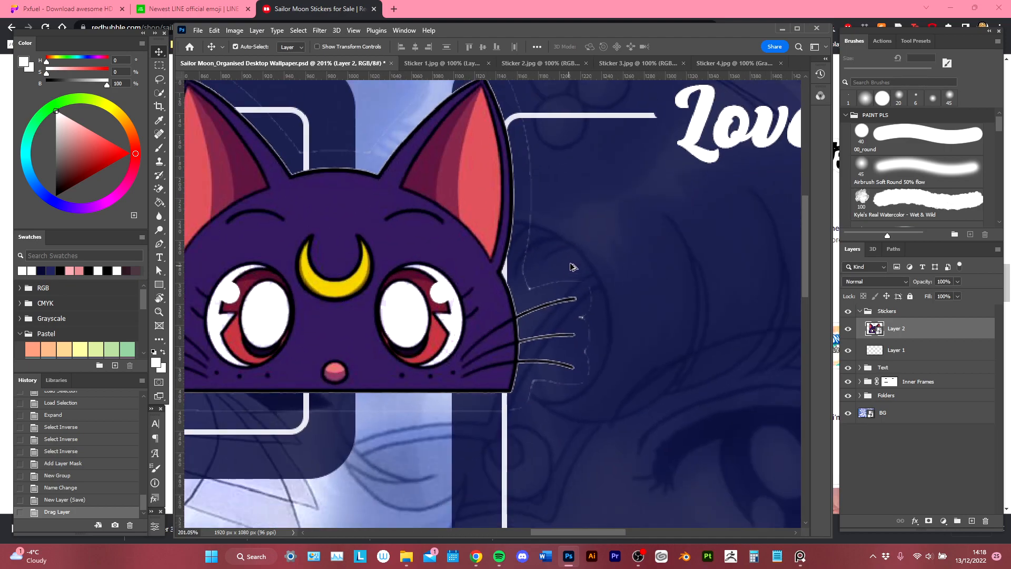
{"action": "left_click_drag", "start_coordinate": [505, 243], "coordinate": [570, 290]}
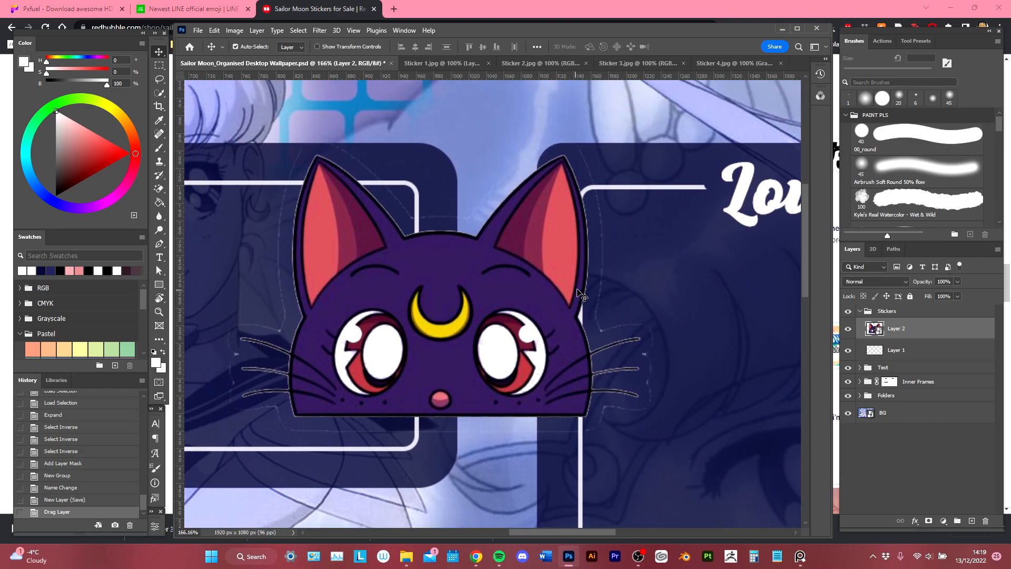
{"action": "scroll", "coordinate": [614, 302], "scroll_direction": "down", "scroll_amount": 1}
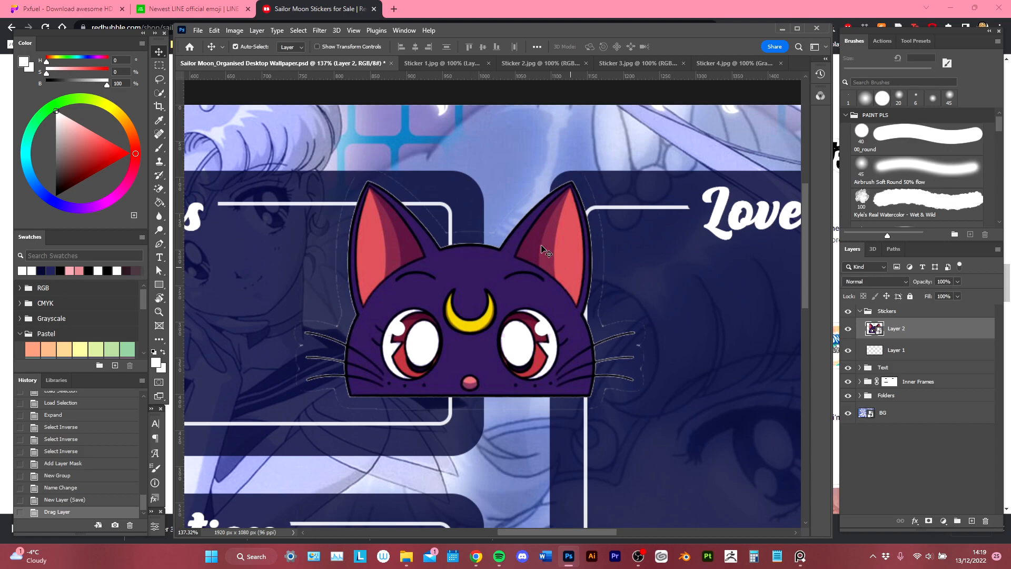
Undo placing the cat on the wallpaper and undo Sticker 1's edits back to the unlocked layer with its white background.
{"action": "key", "text": "ctrl+z"}
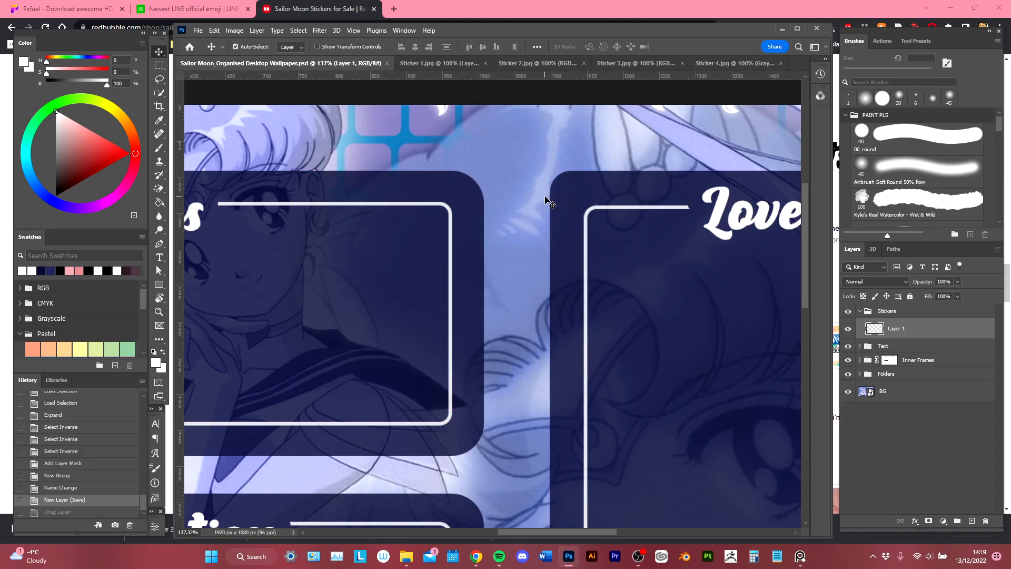
{"action": "left_click", "coordinate": [444, 63]}
{"action": "key", "text": "ctrl+z"}
{"action": "key", "text": "ctrl+z"}
{"action": "key", "text": "ctrl+z"}
{"action": "key", "text": "ctrl+z"}
{"action": "key", "text": "ctrl+z"}
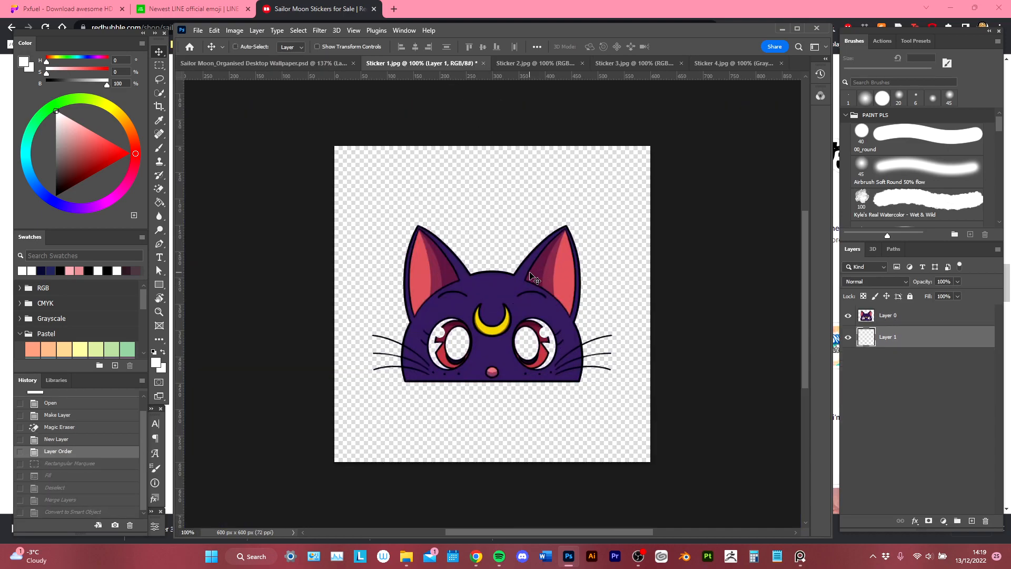
{"action": "key", "text": "ctrl+z"}
{"action": "key", "text": "ctrl+z"}
{"action": "key", "text": "ctrl+z"}
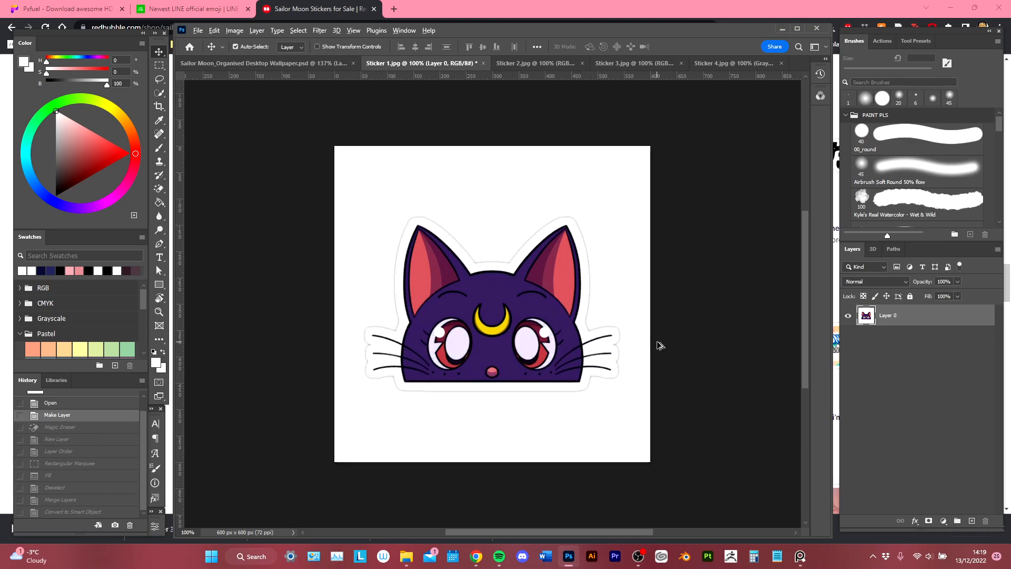
Set the Object Selection tool to Lasso mode and trace around the cat to select it.
{"action": "scroll", "coordinate": [658, 345], "scroll_direction": "up", "scroll_amount": 2}
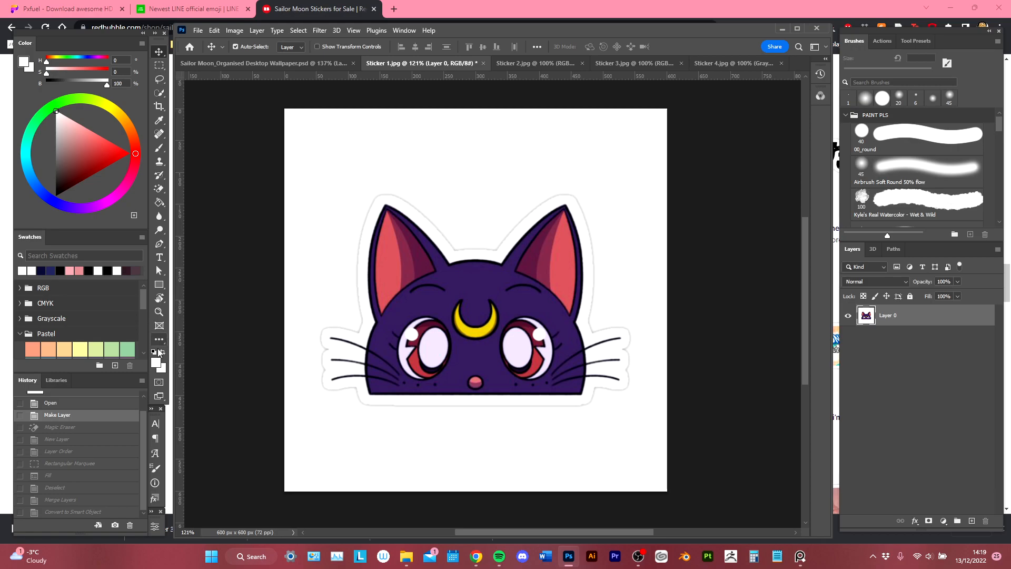
{"action": "left_click_drag", "start_coordinate": [158, 341], "coordinate": [161, 343]}
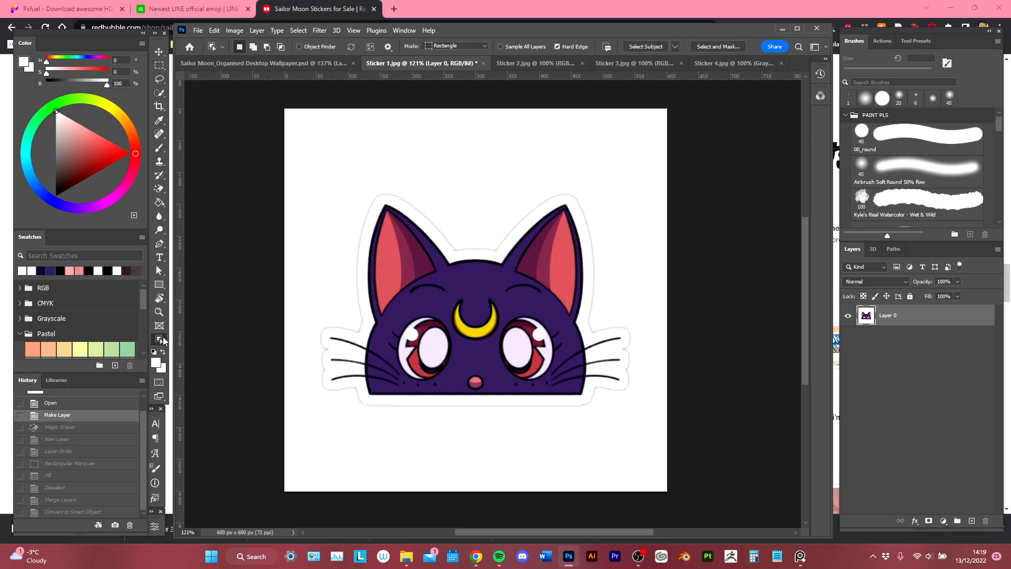
{"action": "right_click", "coordinate": [163, 340]}
{"action": "left_click", "coordinate": [210, 352]}
{"action": "left_click", "coordinate": [451, 46]}
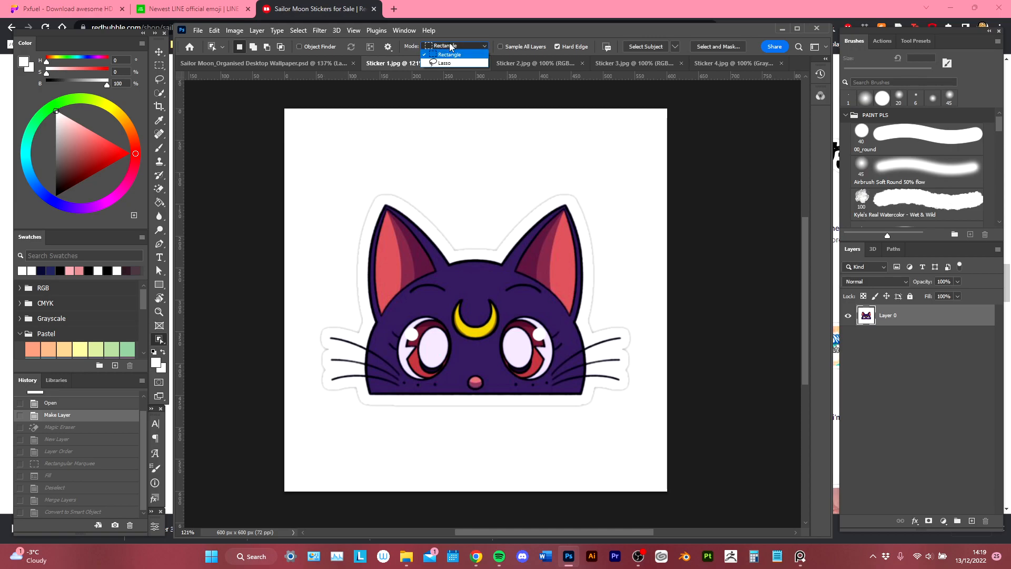
{"action": "left_click", "coordinate": [444, 63]}
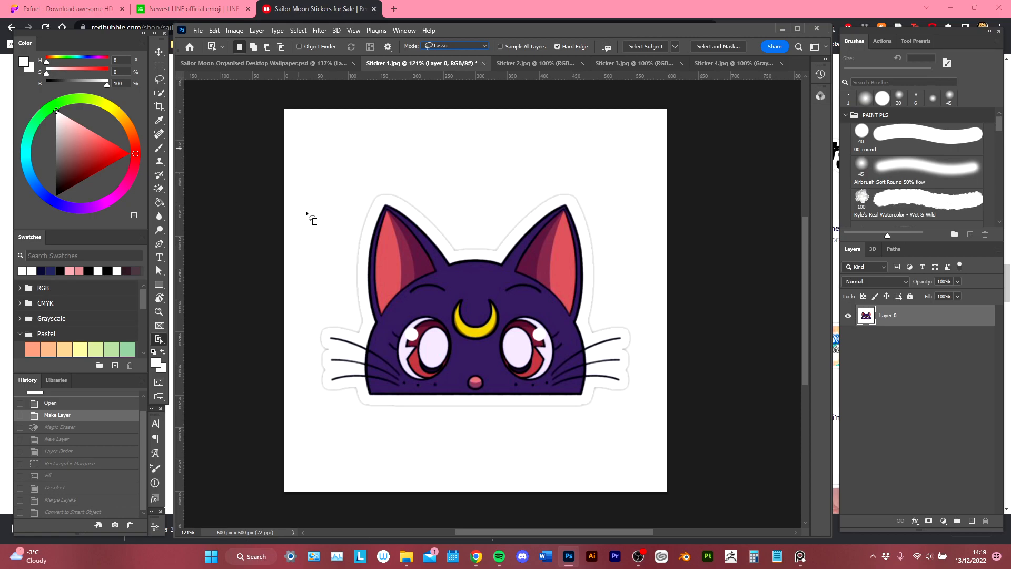
{"action": "left_click_drag", "start_coordinate": [367, 316], "coordinate": [358, 271]}
{"action": "mouse_move", "coordinate": [440, 245]}
{"action": "left_mouse_down"}
{"action": "mouse_move", "coordinate": [504, 255]}
{"action": "mouse_move", "coordinate": [569, 200]}
{"action": "left_mouse_up"}
{"action": "mouse_move", "coordinate": [589, 245]}
{"action": "left_mouse_down"}
{"action": "mouse_move", "coordinate": [585, 331]}
{"action": "mouse_move", "coordinate": [624, 334]}
{"action": "mouse_move", "coordinate": [622, 357]}
{"action": "left_mouse_up"}
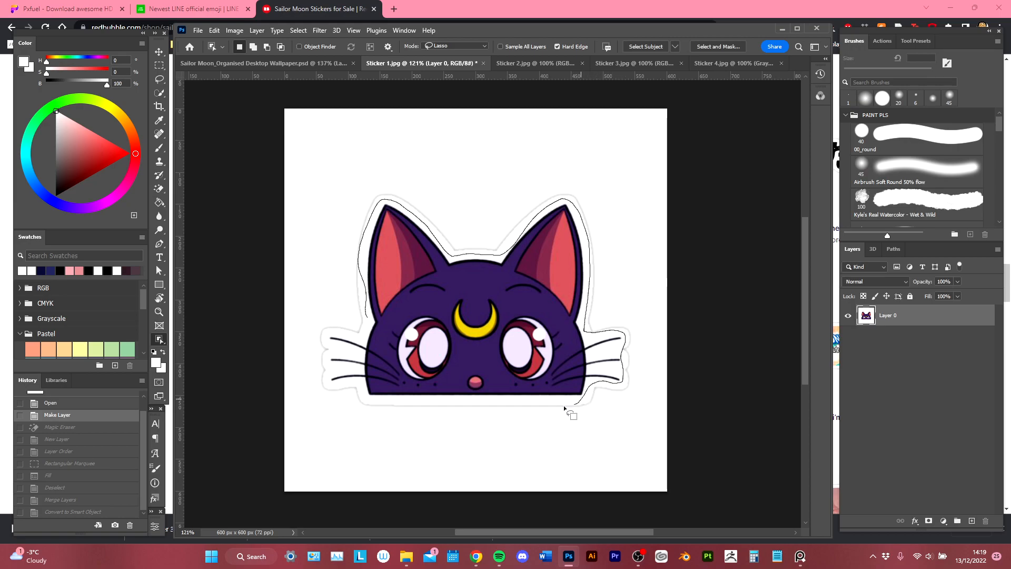
{"action": "mouse_move", "coordinate": [350, 383]}
{"action": "left_mouse_down"}
{"action": "mouse_move", "coordinate": [330, 384]}
{"action": "mouse_move", "coordinate": [329, 331]}
{"action": "left_mouse_up"}
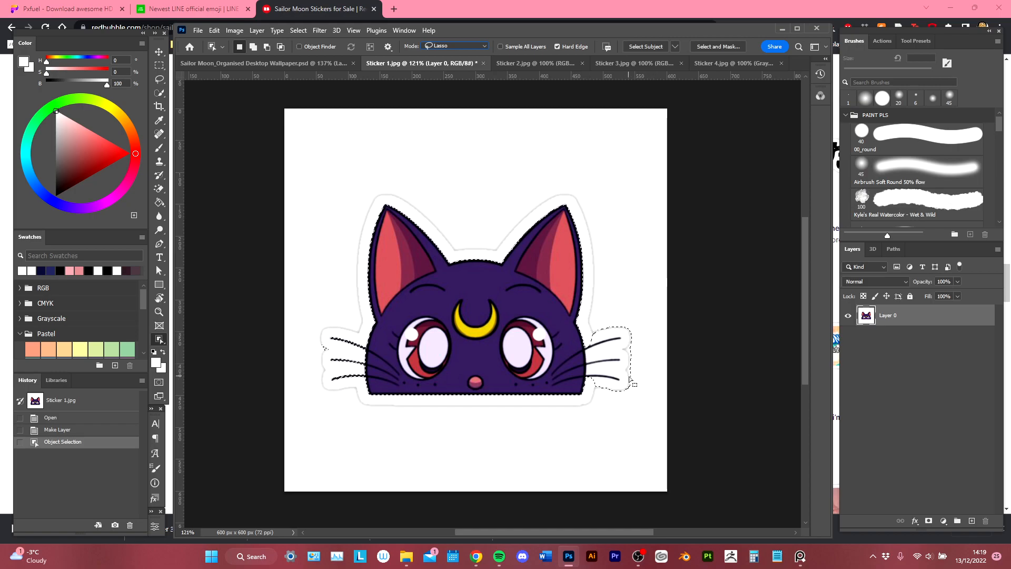
Refine the selection around the cat's right-hand whiskers by subtracting the white area and adding the whisker strokes.
{"action": "key", "text": "alt"}
{"action": "mouse_move", "coordinate": [591, 337]}
{"action": "left_mouse_down"}
{"action": "mouse_move", "coordinate": [627, 336]}
{"action": "mouse_move", "coordinate": [598, 361]}
{"action": "mouse_move", "coordinate": [626, 362]}
{"action": "mouse_move", "coordinate": [600, 366]}
{"action": "mouse_move", "coordinate": [622, 387]}
{"action": "mouse_move", "coordinate": [594, 385]}
{"action": "mouse_move", "coordinate": [635, 409]}
{"action": "mouse_move", "coordinate": [635, 328]}
{"action": "mouse_move", "coordinate": [594, 313]}
{"action": "mouse_move", "coordinate": [580, 344]}
{"action": "mouse_move", "coordinate": [625, 338]}
{"action": "mouse_move", "coordinate": [585, 357]}
{"action": "mouse_move", "coordinate": [624, 359]}
{"action": "mouse_move", "coordinate": [576, 369]}
{"action": "mouse_move", "coordinate": [618, 370]}
{"action": "mouse_move", "coordinate": [622, 381]}
{"action": "mouse_move", "coordinate": [580, 375]}
{"action": "left_mouse_up"}
{"action": "key", "text": "shift"}
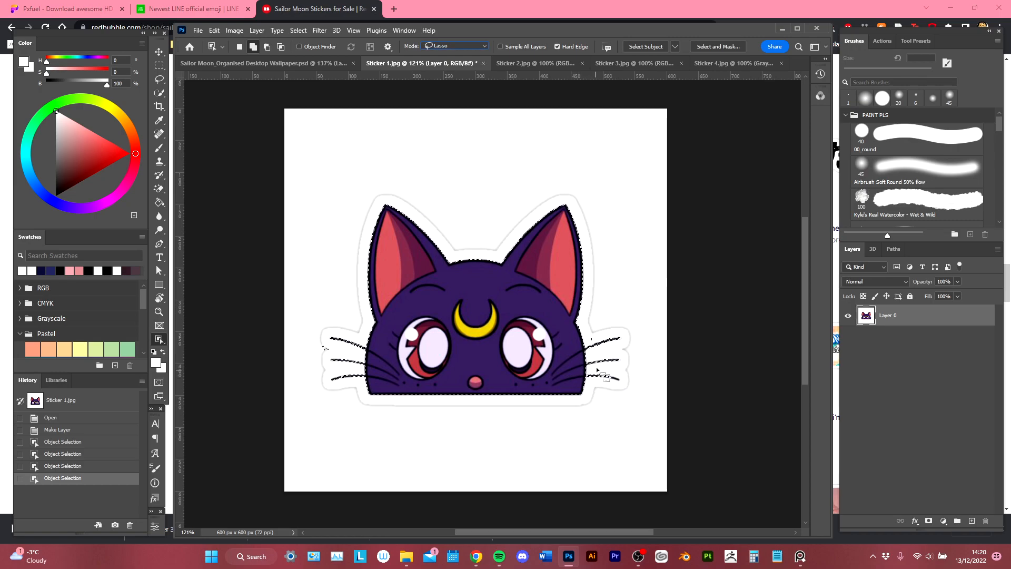
{"action": "mouse_move", "coordinate": [585, 340]}
{"action": "left_mouse_down"}
{"action": "mouse_move", "coordinate": [594, 334]}
{"action": "mouse_move", "coordinate": [646, 362]}
{"action": "left_mouse_up"}
{"action": "mouse_move", "coordinate": [603, 397]}
{"action": "left_mouse_down"}
{"action": "mouse_move", "coordinate": [627, 414]}
{"action": "mouse_move", "coordinate": [590, 400]}
{"action": "mouse_move", "coordinate": [622, 403]}
{"action": "mouse_move", "coordinate": [592, 387]}
{"action": "left_mouse_up"}
{"action": "key", "text": "alt"}
{"action": "key", "text": "space"}
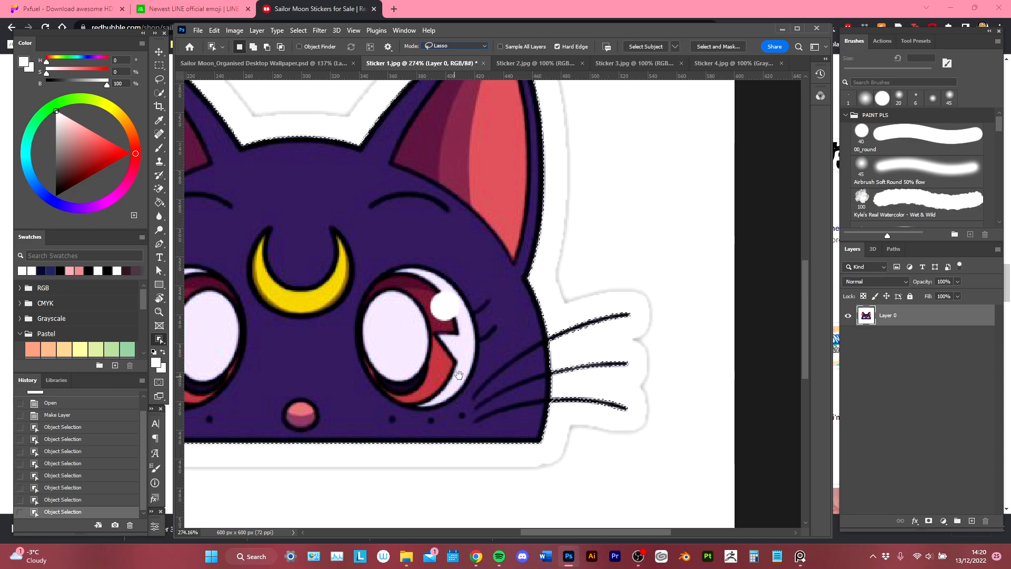
Subtract the stray selected area around the cat's left-hand whiskers.
{"action": "left_click_drag", "start_coordinate": [459, 381], "coordinate": [687, 384]}
{"action": "left_click_drag", "start_coordinate": [342, 354], "coordinate": [494, 373]}
{"action": "key", "text": "alt"}
{"action": "mouse_move", "coordinate": [373, 354]}
{"action": "left_mouse_down"}
{"action": "mouse_move", "coordinate": [339, 373]}
{"action": "mouse_move", "coordinate": [362, 363]}
{"action": "left_mouse_up"}
Try to add the missing parts of the thin right-hand whiskers to the object selection.
{"action": "key", "text": "space"}
{"action": "left_click_drag", "start_coordinate": [602, 300], "coordinate": [456, 343]}
{"action": "key", "text": "ctrl+space"}
{"action": "left_click_drag", "start_coordinate": [550, 344], "coordinate": [519, 347]}
{"action": "left_click_drag", "start_coordinate": [605, 351], "coordinate": [533, 333]}
{"action": "key", "text": "ctrl+space"}
{"action": "left_click_drag", "start_coordinate": [626, 395], "coordinate": [673, 399]}
{"action": "key", "text": "shift"}
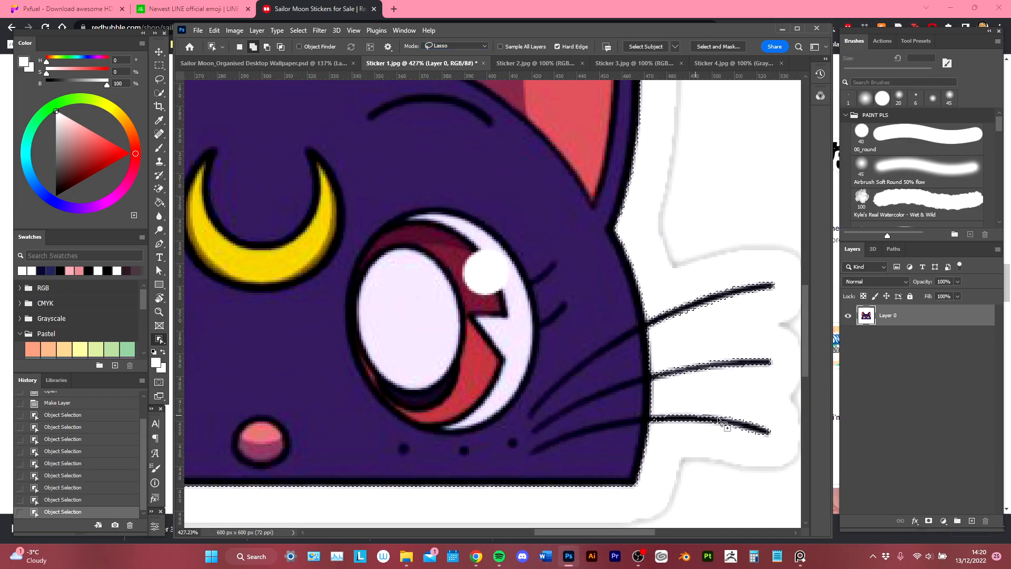
{"action": "left_click", "coordinate": [690, 422], "text": "shift"}
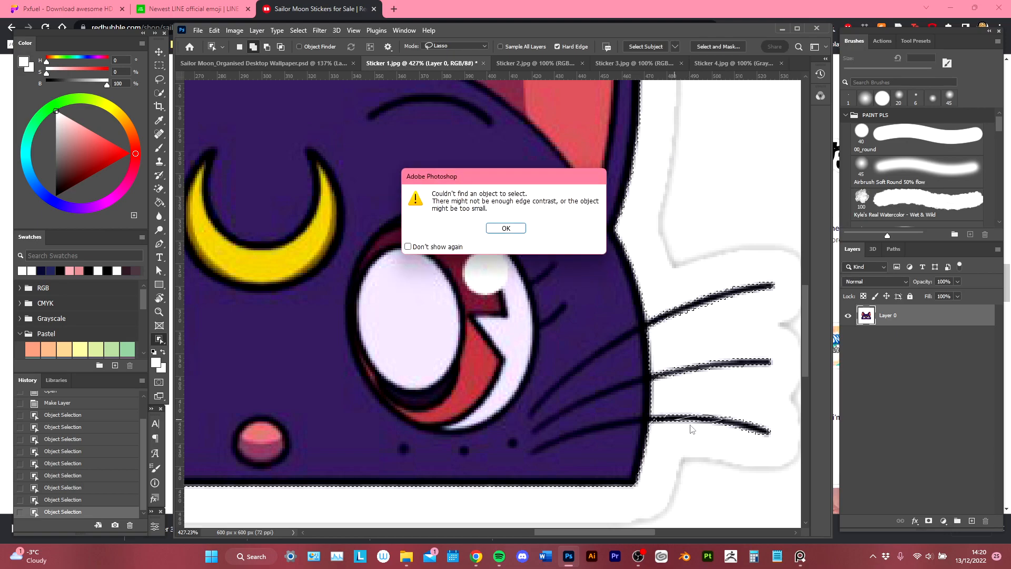
{"action": "key", "text": "Return"}
{"action": "key", "text": "ctrl+0"}
{"action": "left_click_drag", "start_coordinate": [577, 389], "coordinate": [515, 383]}
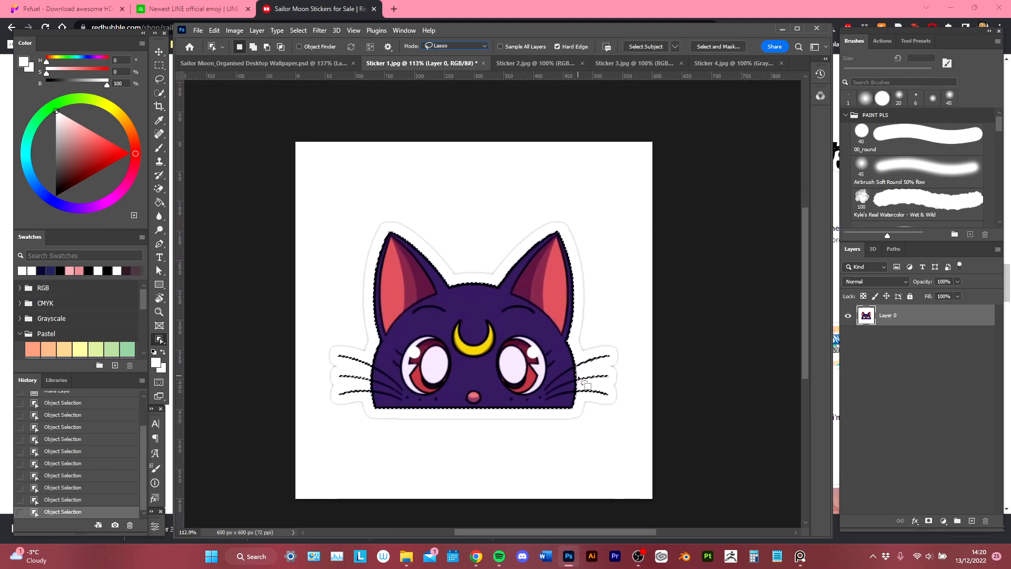
Invert the tight cat selection, delete the white background and deselect.
{"action": "key", "text": "ctrl+shift+i"}
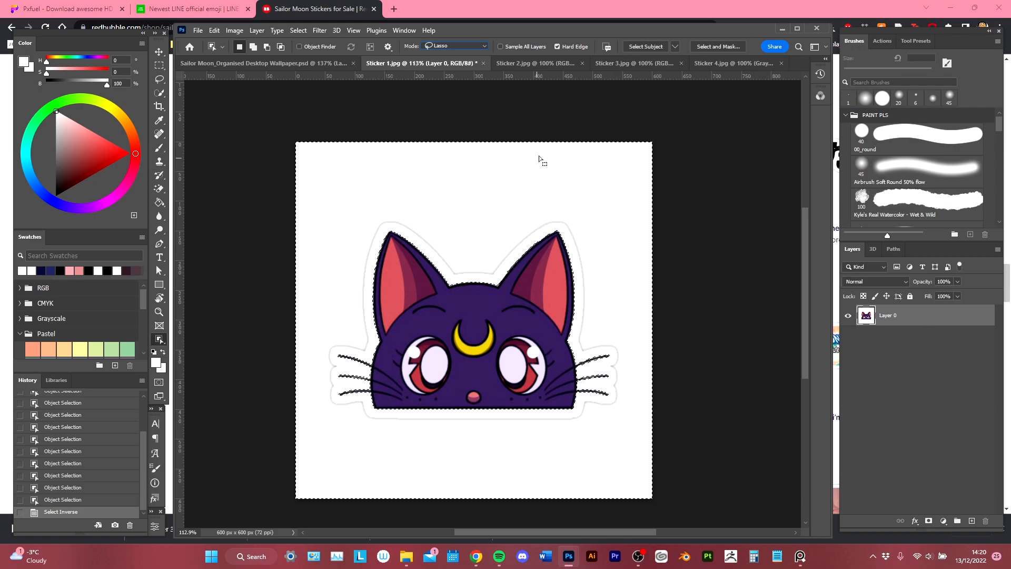
{"action": "key", "text": "Delete"}
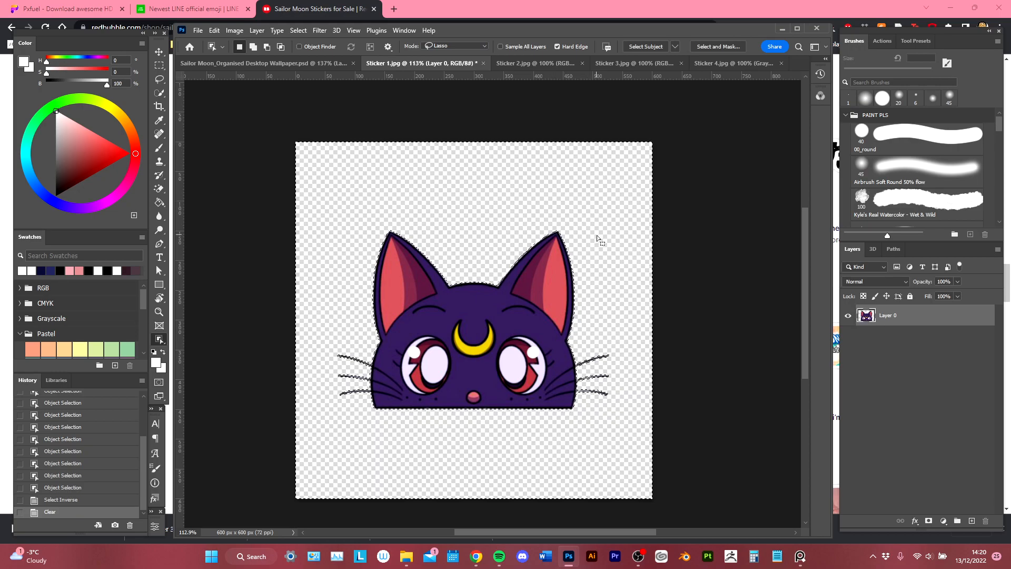
{"action": "key", "text": "ctrl+d"}
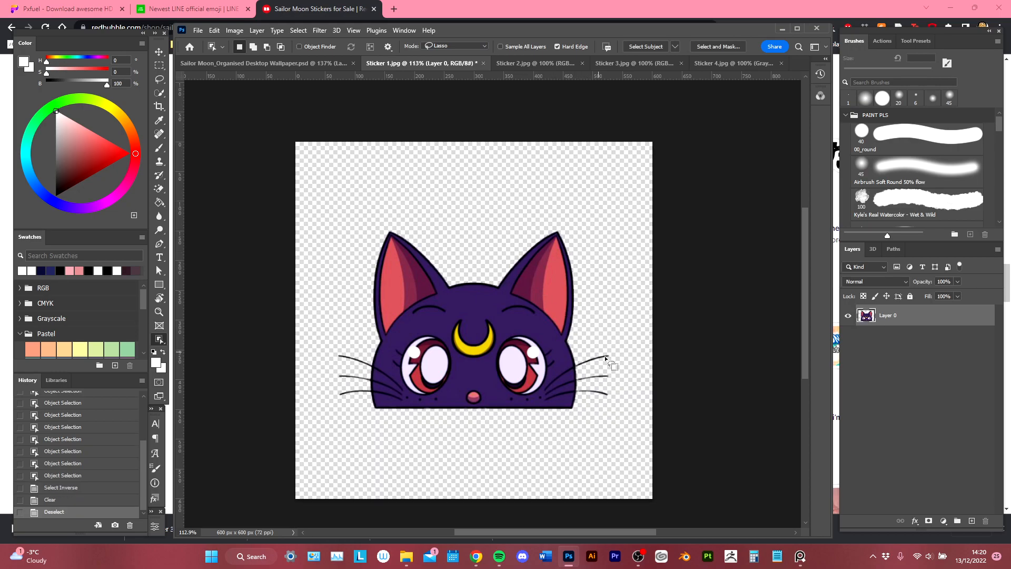
Duplicate the cut-out cat layer twice and merge all three layers to strengthen the faint whiskers.
{"action": "scroll", "coordinate": [592, 365], "scroll_direction": "up", "scroll_amount": 10}
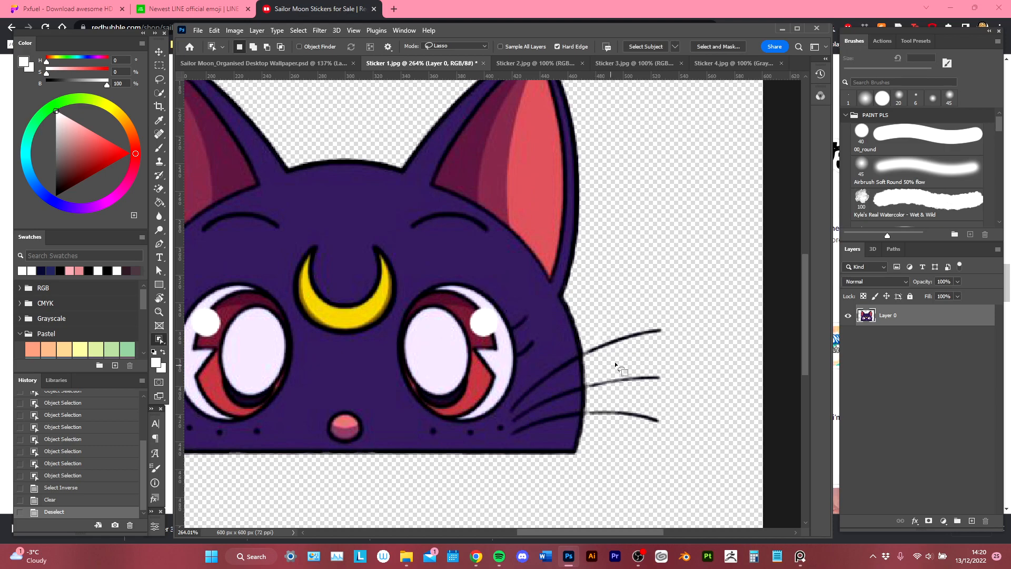
{"action": "scroll", "coordinate": [634, 377], "scroll_direction": "down", "scroll_amount": 2}
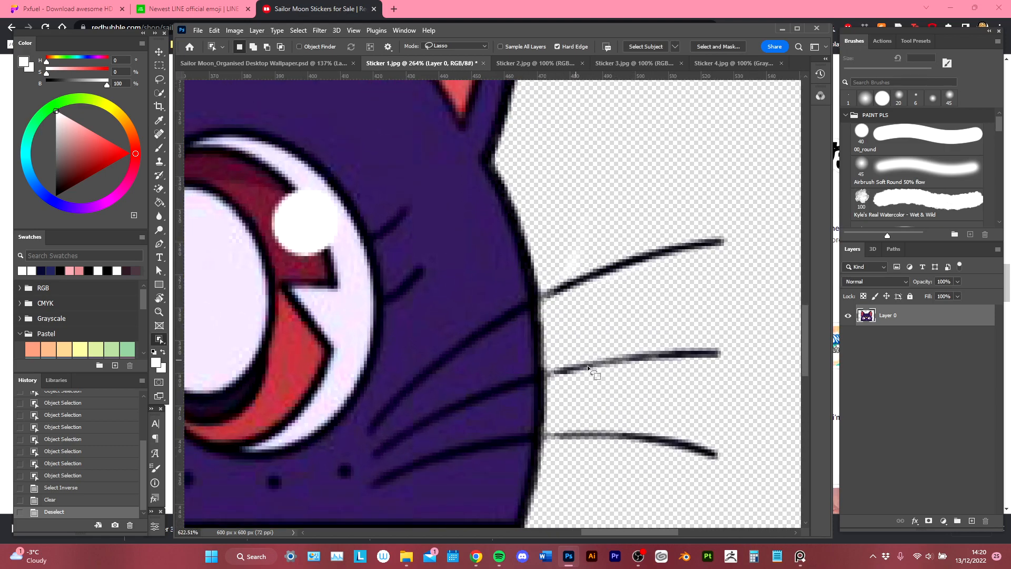
{"action": "scroll", "coordinate": [598, 359], "scroll_direction": "down", "scroll_amount": 6}
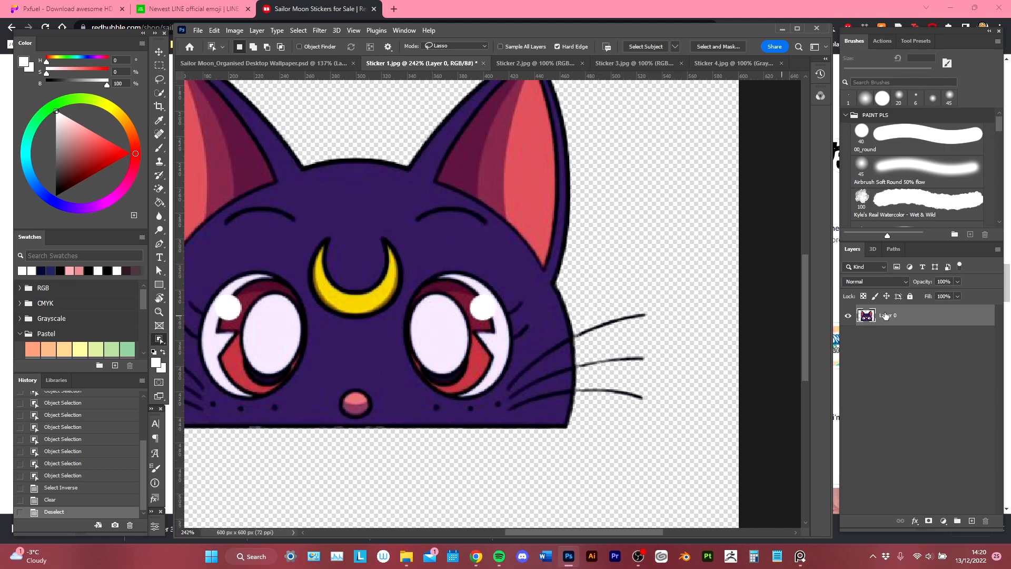
{"action": "left_click_drag", "start_coordinate": [886, 316], "coordinate": [962, 503]}
{"action": "left_click_drag", "start_coordinate": [903, 324], "coordinate": [969, 518]}
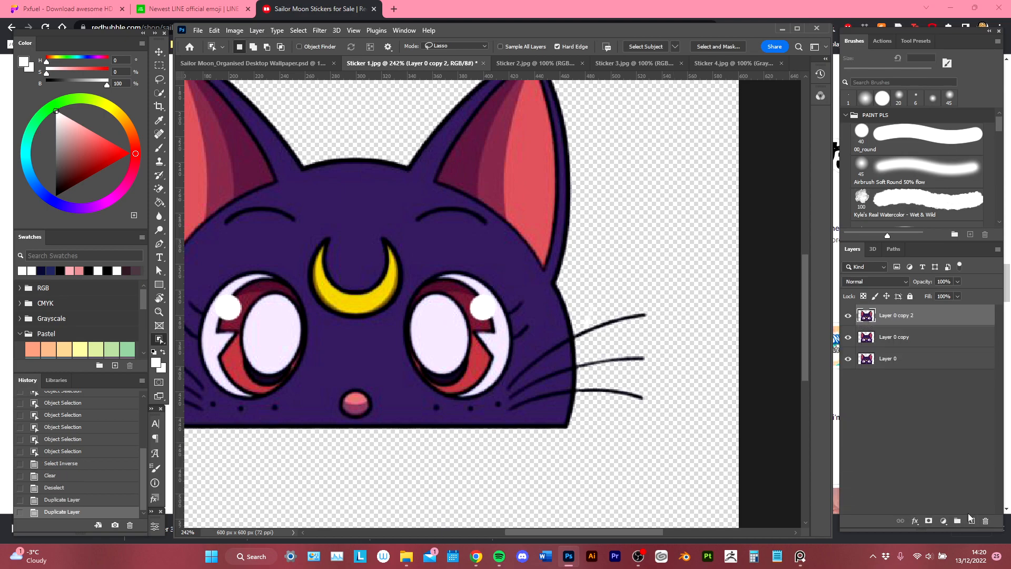
{"action": "left_click", "coordinate": [915, 356], "text": "shift"}
{"action": "right_click", "coordinate": [914, 355]}
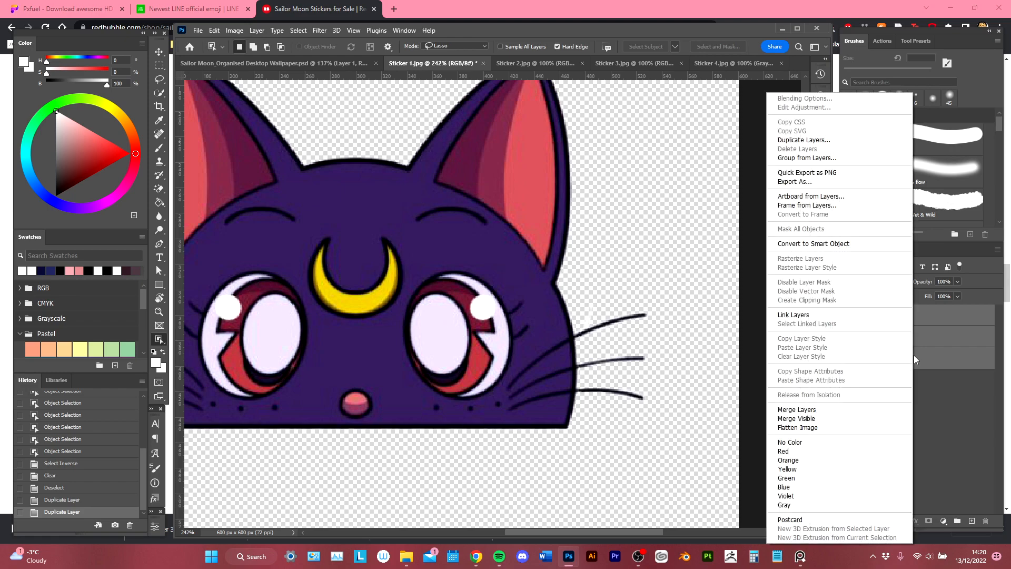
{"action": "left_click", "coordinate": [797, 410]}
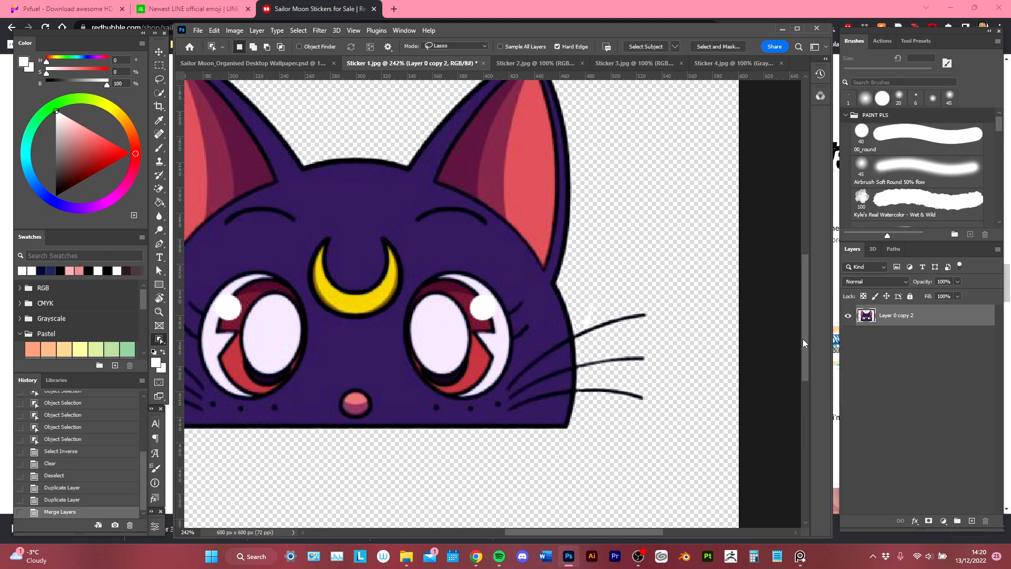
Convert the merged cat layer to a smart object, copy it into the wallpaper document and inspect its edges.
{"action": "right_click", "coordinate": [937, 316]}
{"action": "left_click", "coordinate": [870, 231]}
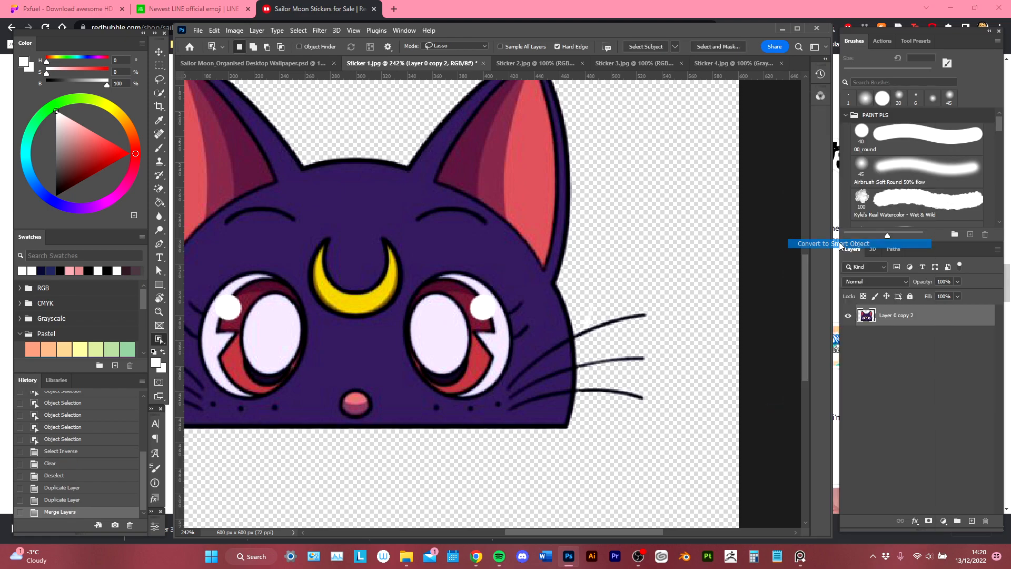
{"action": "left_click_drag", "start_coordinate": [900, 318], "coordinate": [415, 299]}
{"action": "scroll", "coordinate": [415, 299], "scroll_direction": "down", "scroll_amount": 2}
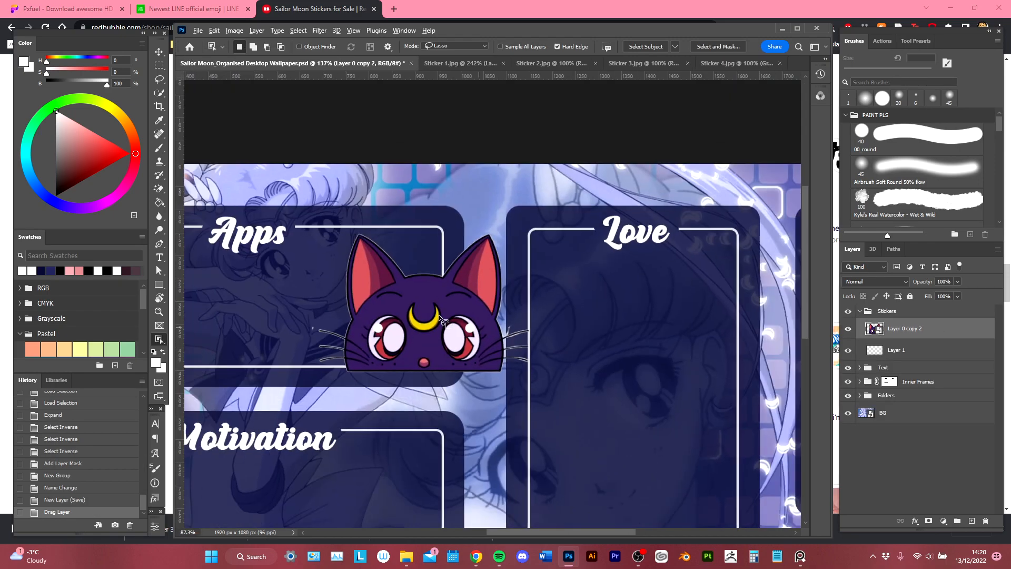
{"action": "scroll", "coordinate": [457, 334], "scroll_direction": "up", "scroll_amount": 1}
{"action": "scroll", "coordinate": [455, 334], "scroll_direction": "up", "scroll_amount": 1}
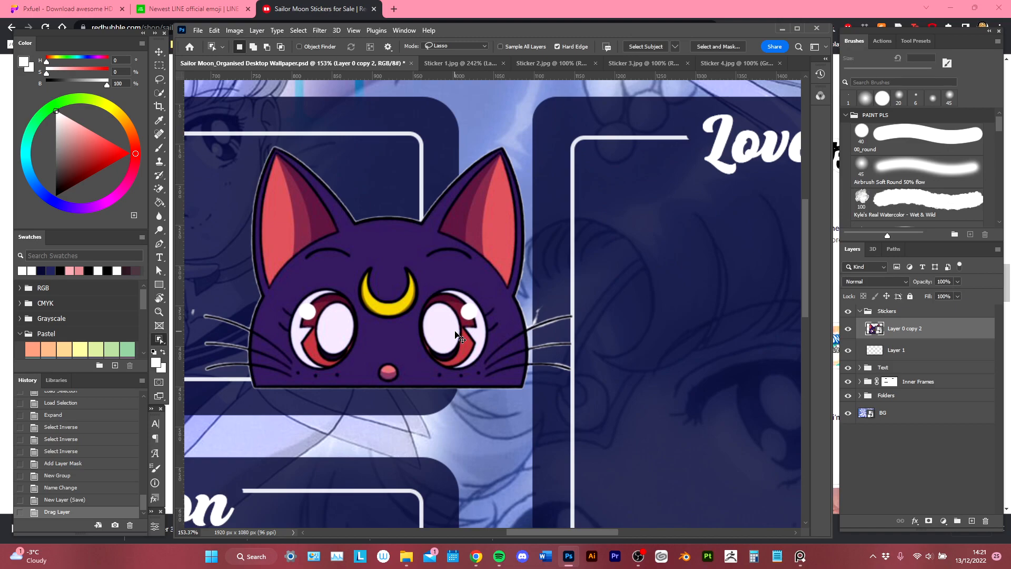
Undo placing the cat on the wallpaper, undo Sticker 1's edits back through the background deletion, and deselect.
{"action": "key", "text": "ctrl+z"}
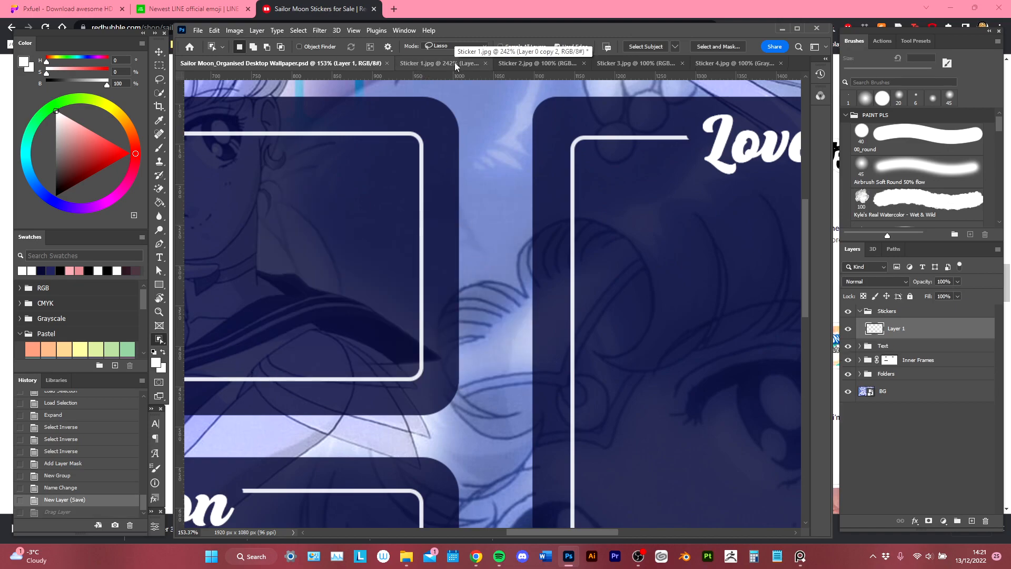
{"action": "left_click", "coordinate": [454, 62]}
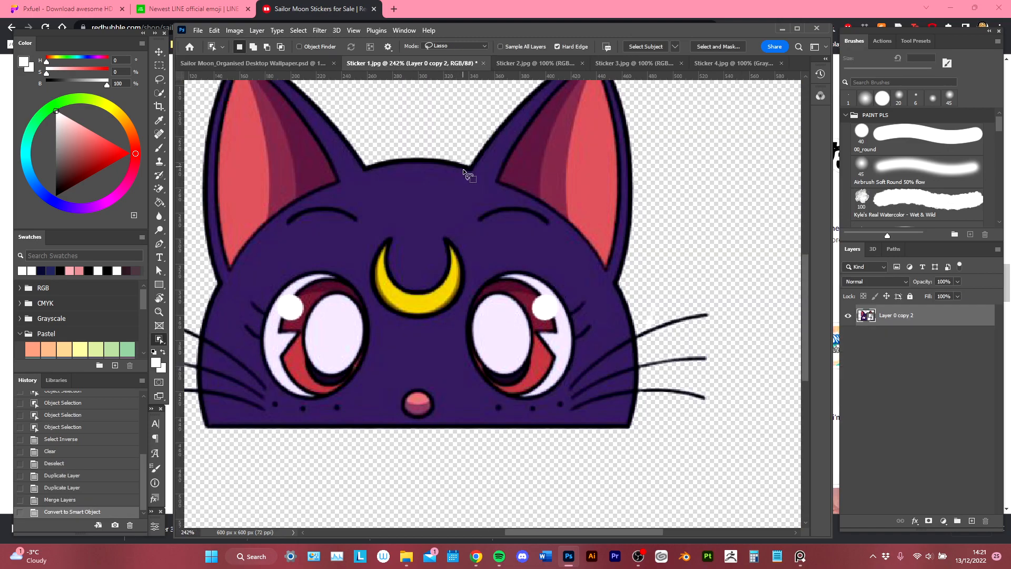
{"action": "scroll", "coordinate": [563, 264], "scroll_direction": "down", "scroll_amount": 2}
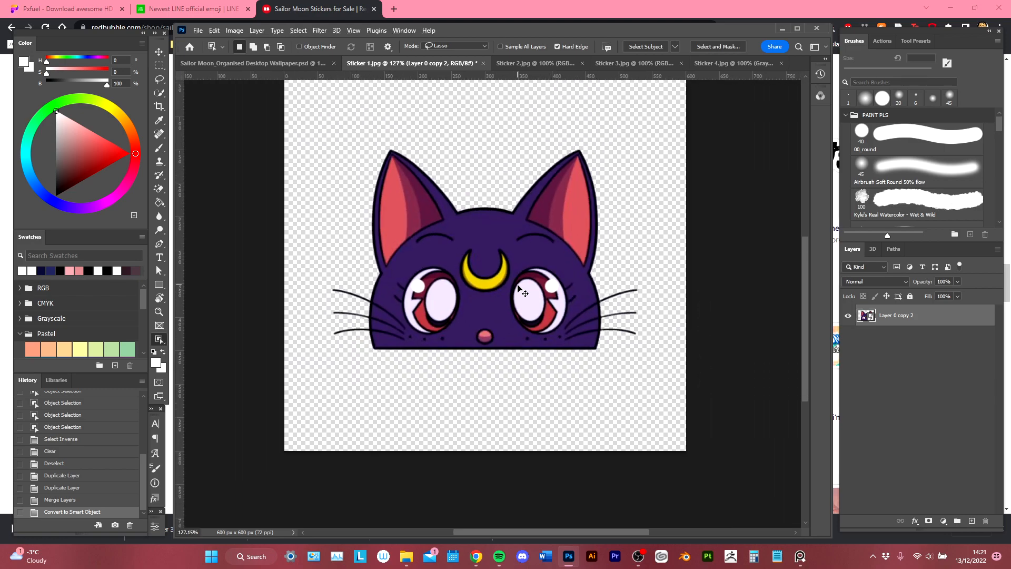
{"action": "key", "text": "ctrl+z"}
{"action": "key", "text": "ctrl+z"}
{"action": "key", "text": "ctrl+z"}
{"action": "key", "text": "ctrl+z"}
{"action": "key", "text": "ctrl+z"}
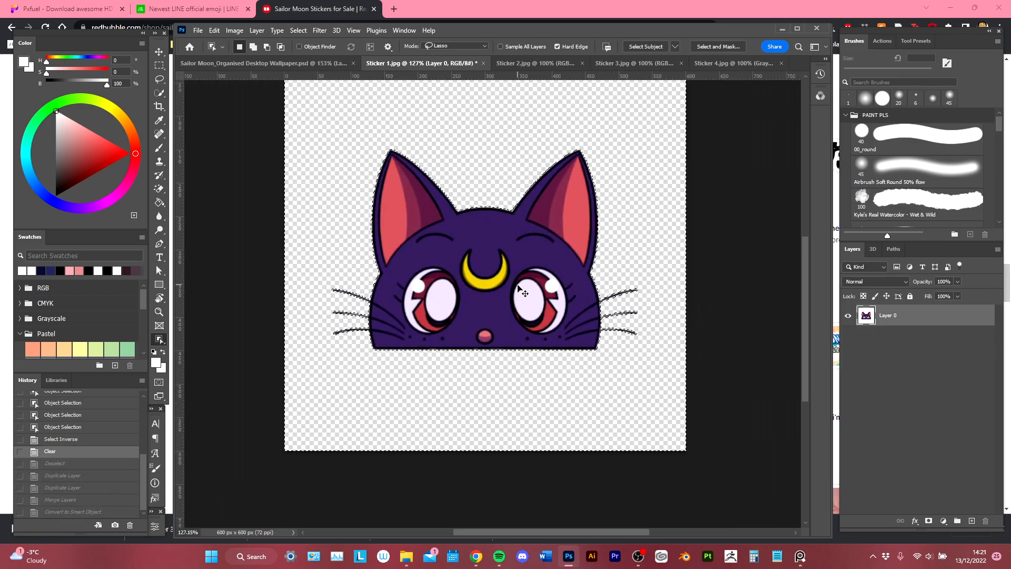
{"action": "key", "text": "ctrl+z"}
{"action": "scroll", "coordinate": [565, 332], "scroll_direction": "up", "scroll_amount": 3}
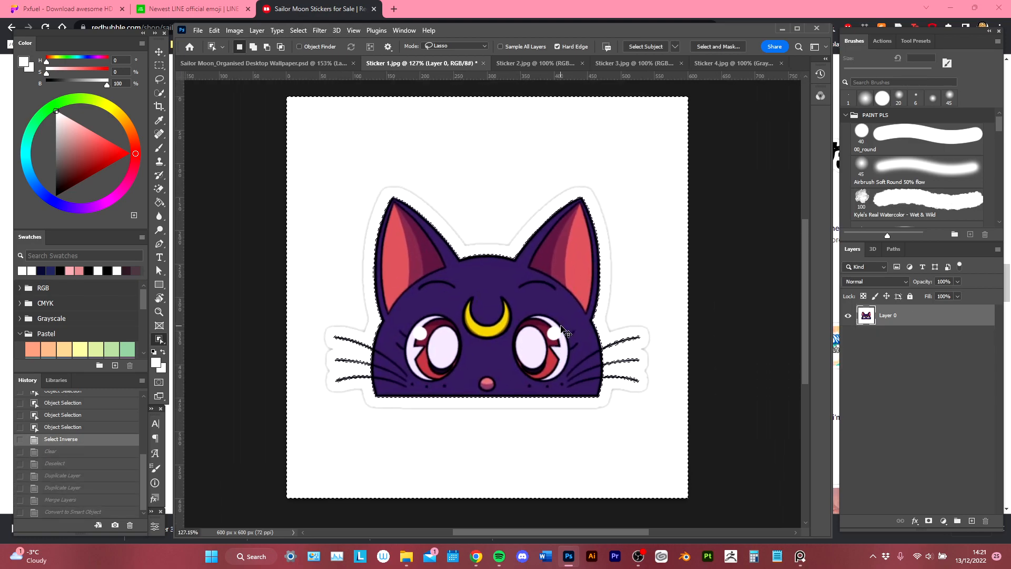
{"action": "key", "text": "ctrl+d"}
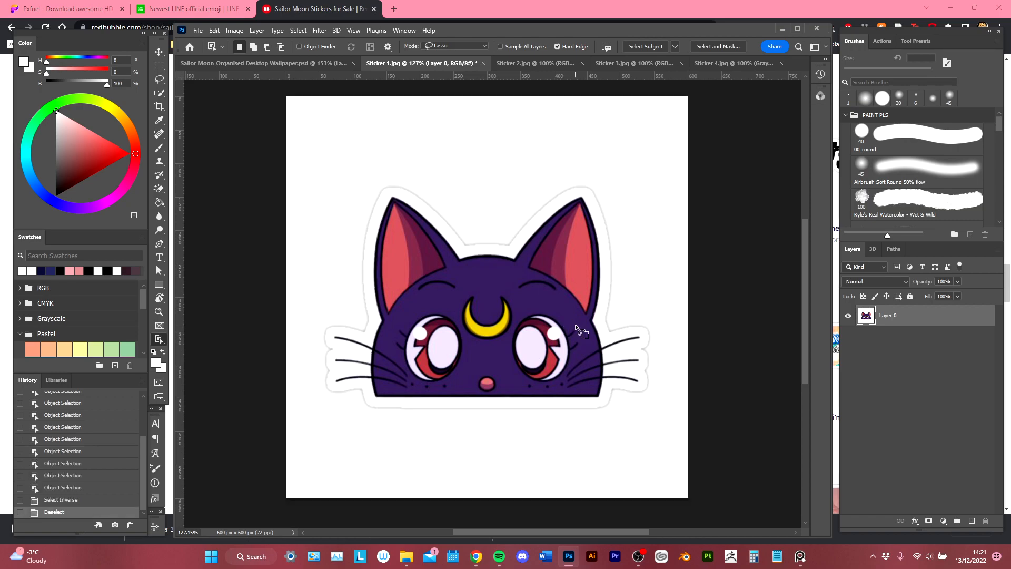
Select the cat together with its white sticker border using the Quick Selection tool.
{"action": "left_click", "coordinate": [161, 95]}
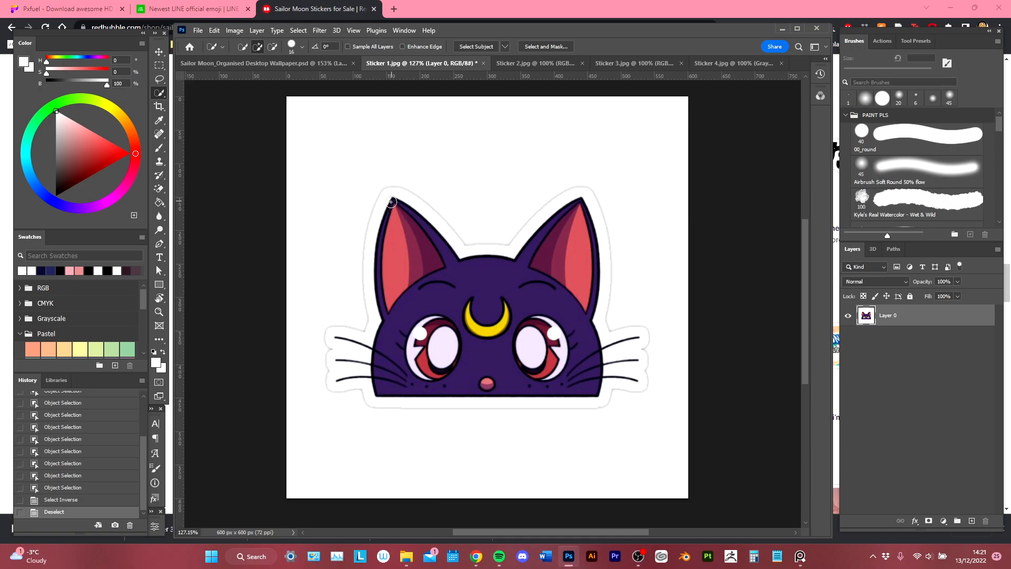
{"action": "mouse_move", "coordinate": [396, 200]}
{"action": "left_mouse_down"}
{"action": "mouse_move", "coordinate": [384, 210]}
{"action": "mouse_move", "coordinate": [382, 305]}
{"action": "mouse_move", "coordinate": [369, 339]}
{"action": "left_mouse_up"}
{"action": "left_click_drag", "start_coordinate": [352, 377], "coordinate": [384, 397]}
{"action": "mouse_move", "coordinate": [456, 396]}
{"action": "left_mouse_down"}
{"action": "mouse_move", "coordinate": [593, 397]}
{"action": "mouse_move", "coordinate": [632, 356]}
{"action": "mouse_move", "coordinate": [554, 353]}
{"action": "mouse_move", "coordinate": [574, 284]}
{"action": "mouse_move", "coordinate": [585, 309]}
{"action": "mouse_move", "coordinate": [522, 362]}
{"action": "mouse_move", "coordinate": [507, 312]}
{"action": "mouse_move", "coordinate": [442, 338]}
{"action": "mouse_move", "coordinate": [425, 368]}
{"action": "mouse_move", "coordinate": [430, 330]}
{"action": "mouse_move", "coordinate": [406, 335]}
{"action": "left_mouse_up"}
{"action": "mouse_move", "coordinate": [411, 206]}
{"action": "left_mouse_down"}
{"action": "mouse_move", "coordinate": [462, 259]}
{"action": "mouse_move", "coordinate": [516, 252]}
{"action": "mouse_move", "coordinate": [583, 197]}
{"action": "left_mouse_up"}
{"action": "left_click_drag", "start_coordinate": [594, 258], "coordinate": [593, 315]}
{"action": "key", "text": "alt"}
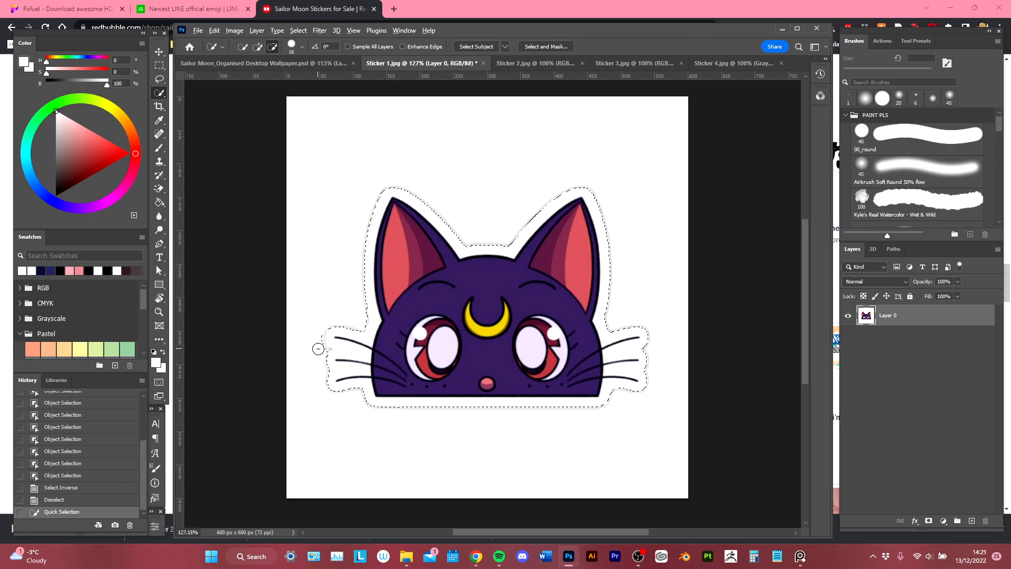
Subtract the excess outside the sticker border beside the left-hand whiskers from the quick selection.
{"action": "left_click", "coordinate": [318, 335], "text": "alt"}
{"action": "left_click_drag", "start_coordinate": [334, 351], "coordinate": [374, 345]}
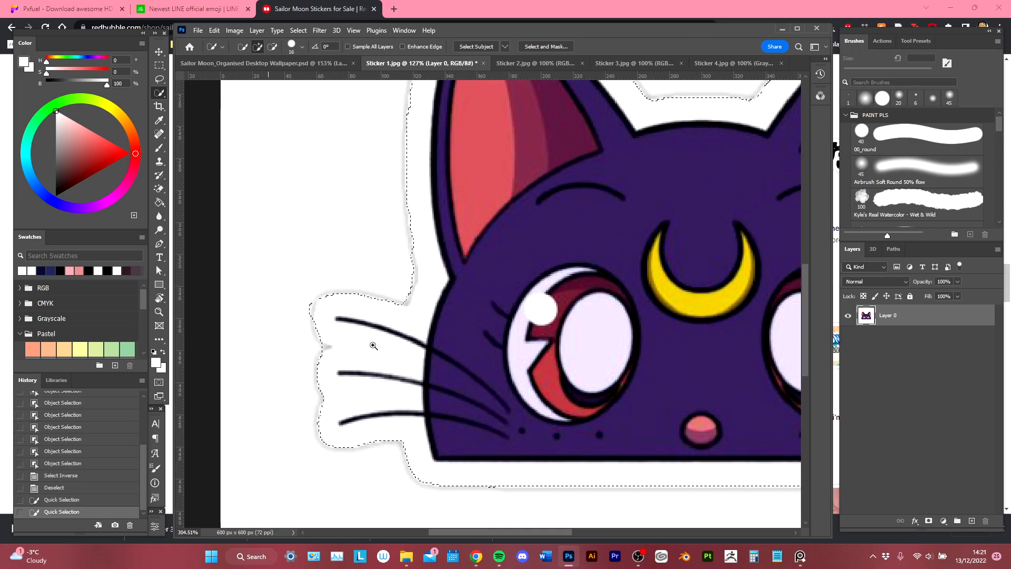
{"action": "key", "text": "alt"}
{"action": "mouse_move", "coordinate": [311, 336]}
{"action": "left_mouse_down", "text": "alt"}
{"action": "mouse_move", "coordinate": [300, 311]}
{"action": "mouse_move", "coordinate": [319, 326]}
{"action": "mouse_move", "coordinate": [330, 310]}
{"action": "mouse_move", "coordinate": [332, 335]}
{"action": "mouse_move", "coordinate": [307, 285]}
{"action": "left_mouse_up", "text": "alt"}
{"action": "scroll", "coordinate": [482, 337], "scroll_direction": "down", "scroll_amount": 10}
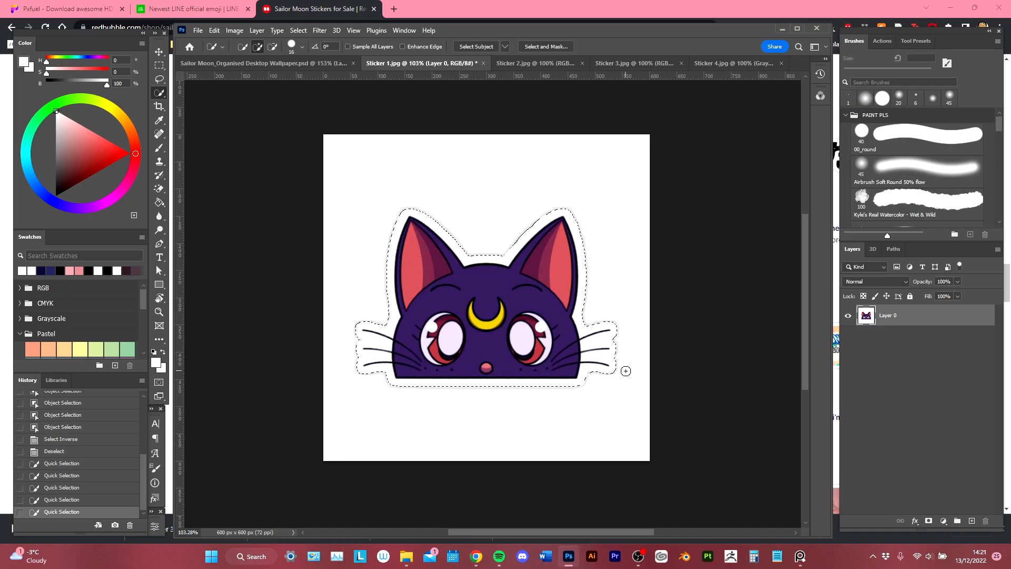
Invert the sticker selection, delete the background outside the white border and deselect.
{"action": "key", "text": "ctrl+shift+i"}
{"action": "key", "text": "Delete"}
{"action": "key", "text": "ctrl+d"}
Convert the white-bordered cat layer to a smart object and copy it into the wallpaper between the Apps and Love frames.
{"action": "scroll", "coordinate": [619, 343], "scroll_direction": "up", "scroll_amount": 1}
{"action": "right_click", "coordinate": [936, 320]}
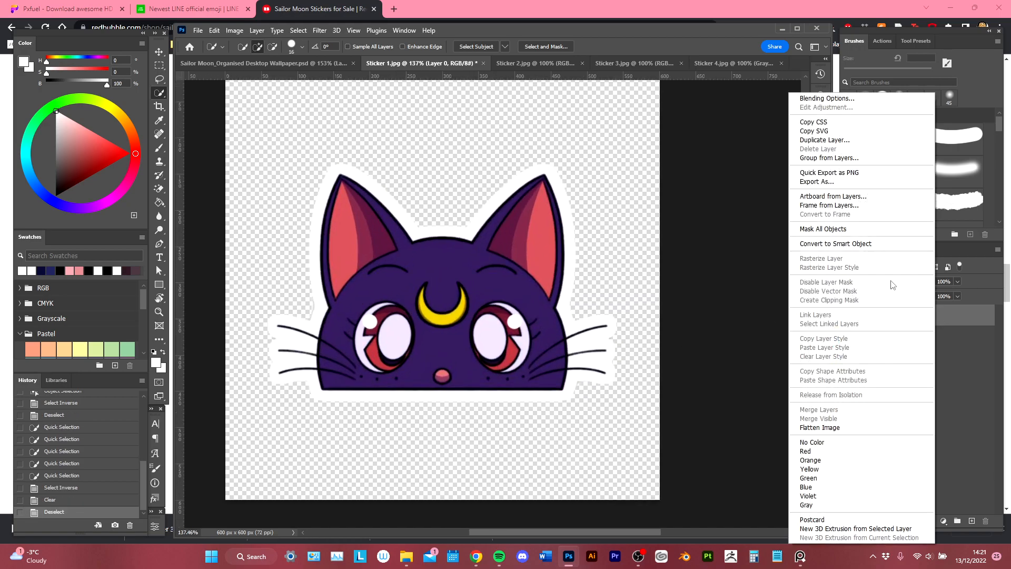
{"action": "left_click", "coordinate": [864, 247]}
{"action": "left_click_drag", "start_coordinate": [939, 321], "coordinate": [453, 344]}
{"action": "scroll", "coordinate": [456, 345], "scroll_direction": "down", "scroll_amount": 2}
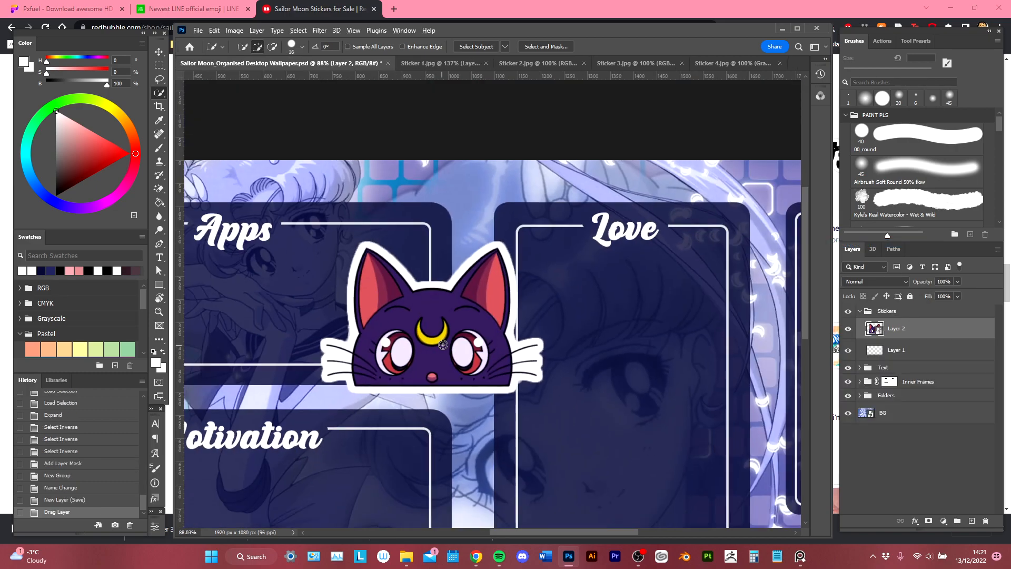
Undo the placement of the white-bordered cat in the wallpaper document.
{"action": "scroll", "coordinate": [476, 345], "scroll_direction": "down", "scroll_amount": 1}
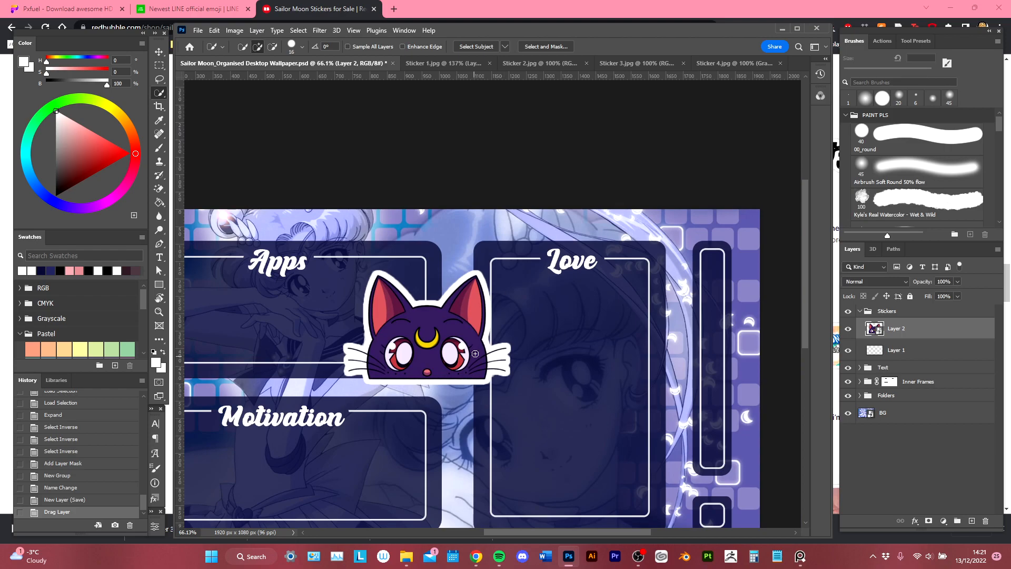
{"action": "scroll", "coordinate": [477, 344], "scroll_direction": "up", "scroll_amount": 3}
{"action": "key", "text": "ctrl+z"}
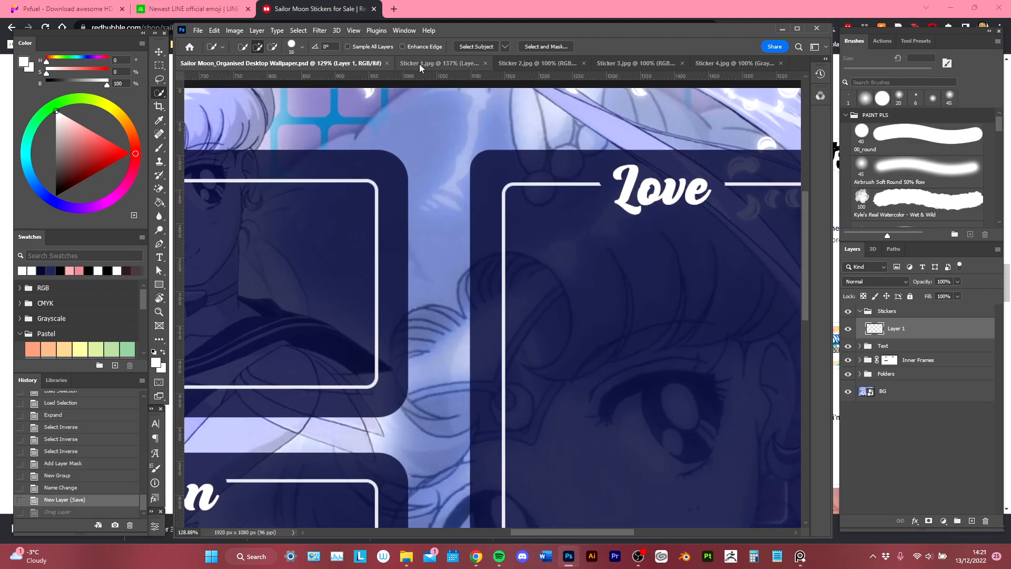
In Sticker 1, undo the smart object conversion and the background deletion, and clear the selection.
{"action": "left_click", "coordinate": [443, 63]}
{"action": "key", "text": "ctrl+z"}
{"action": "key", "text": "ctrl+z"}
{"action": "key", "text": "ctrl+z"}
{"action": "key", "text": "ctrl+z"}
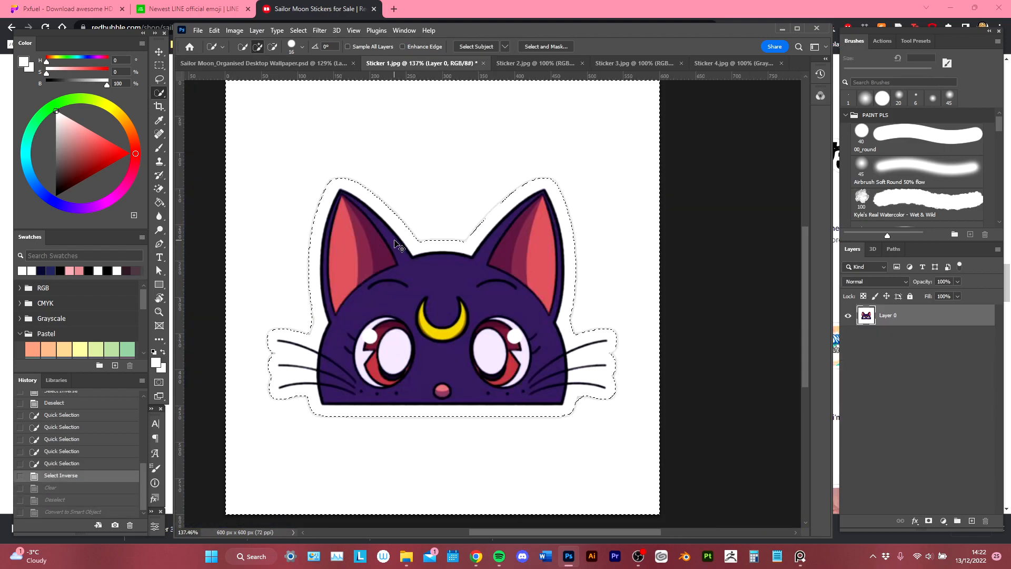
{"action": "key", "text": "ctrl+d"}
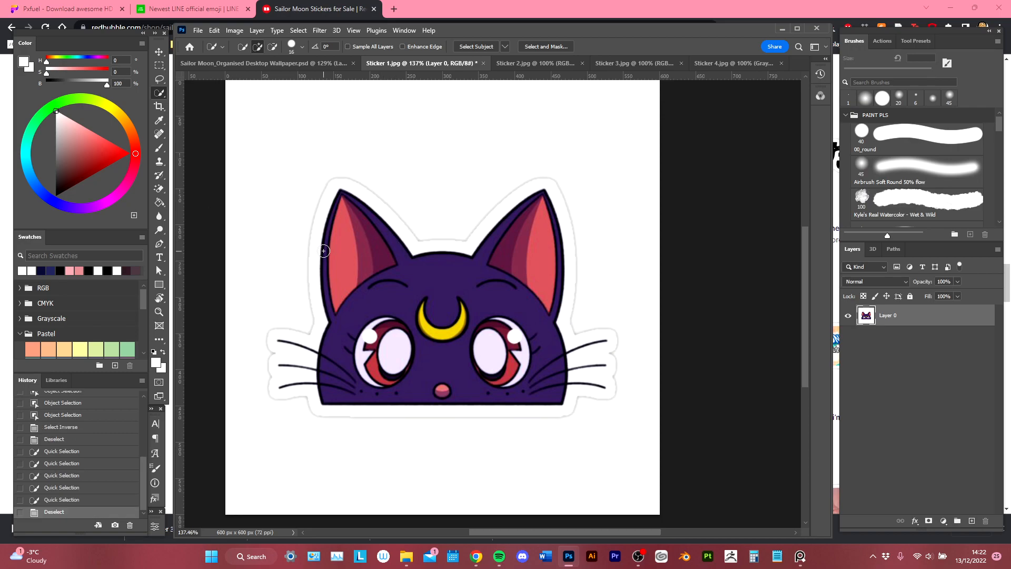
Erase all the white around the cat, including the sticker border, with the Magic Eraser tool.
{"action": "key", "text": "e"}
{"action": "right_click", "coordinate": [158, 188]}
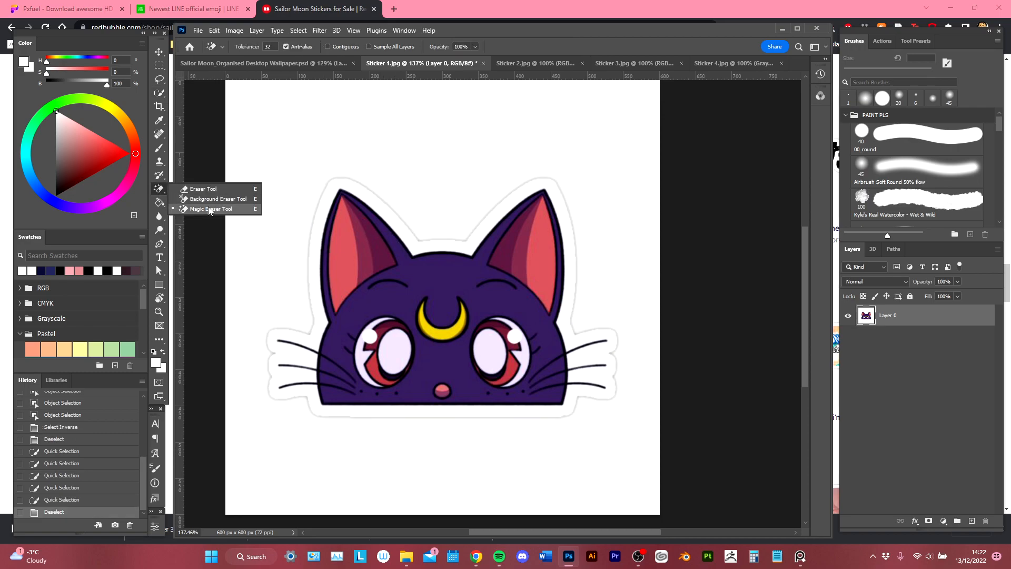
{"action": "left_click", "coordinate": [192, 211]}
{"action": "left_click", "coordinate": [300, 189]}
{"action": "scroll", "coordinate": [295, 289], "scroll_direction": "up", "scroll_amount": 5}
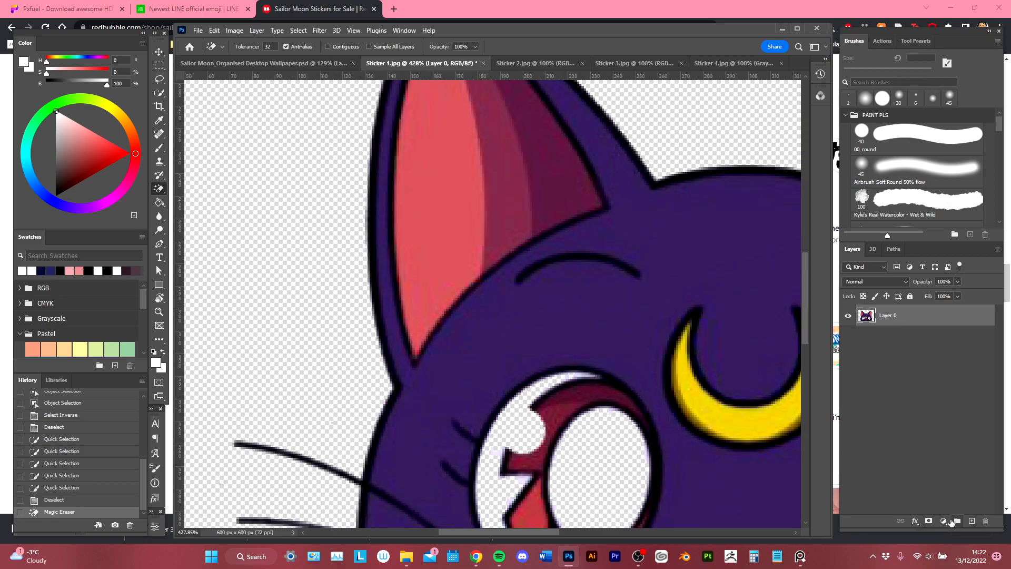
Add a new layer beneath the cat layer and fill it with bright green using the Paint Bucket.
{"action": "left_click", "coordinate": [972, 521]}
{"action": "left_click_drag", "start_coordinate": [922, 334], "coordinate": [922, 351]}
{"action": "scroll", "coordinate": [606, 340], "scroll_direction": "down", "scroll_amount": 5}
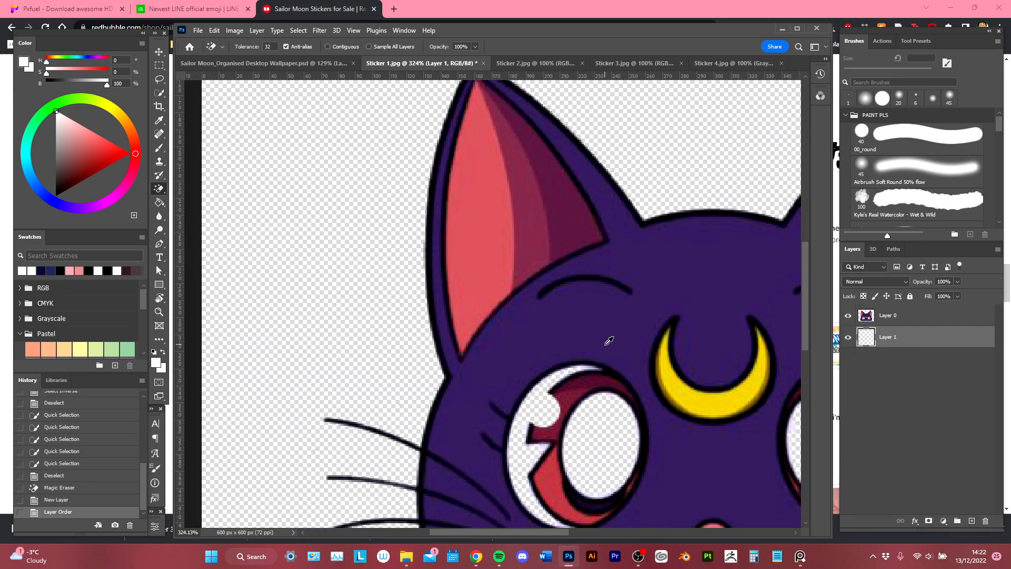
{"action": "left_click_drag", "start_coordinate": [543, 347], "coordinate": [480, 349]}
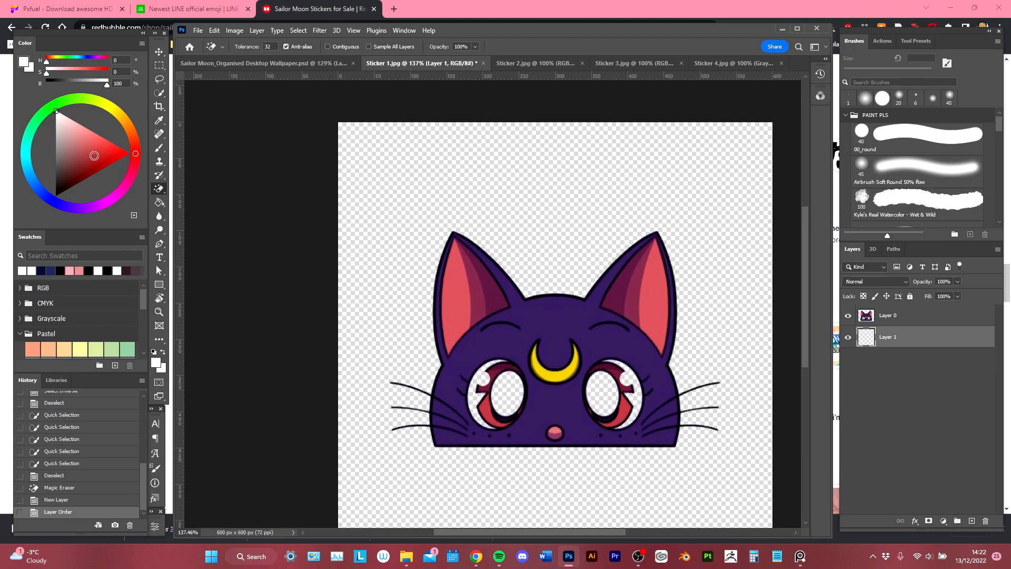
{"action": "left_click", "coordinate": [39, 116]}
{"action": "left_click", "coordinate": [104, 156]}
{"action": "key", "text": "g"}
{"action": "left_click", "coordinate": [438, 226]}
Remove the faint leftover sticker outline around the cat from the cat layer with the Magic Eraser, redoing the first attempt.
{"action": "scroll", "coordinate": [348, 335], "scroll_direction": "up", "scroll_amount": 5}
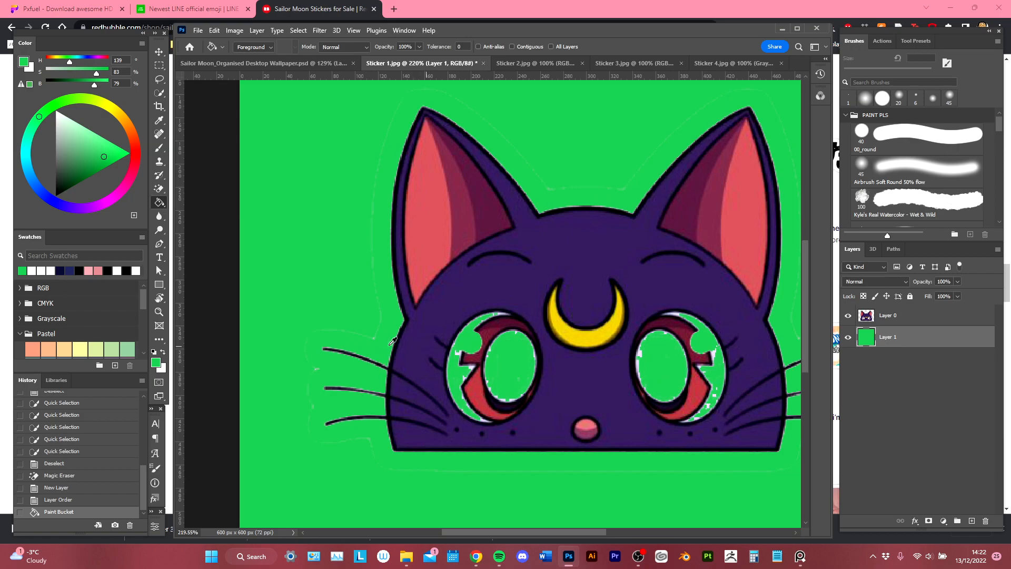
{"action": "scroll", "coordinate": [347, 335], "scroll_direction": "up", "scroll_amount": 2}
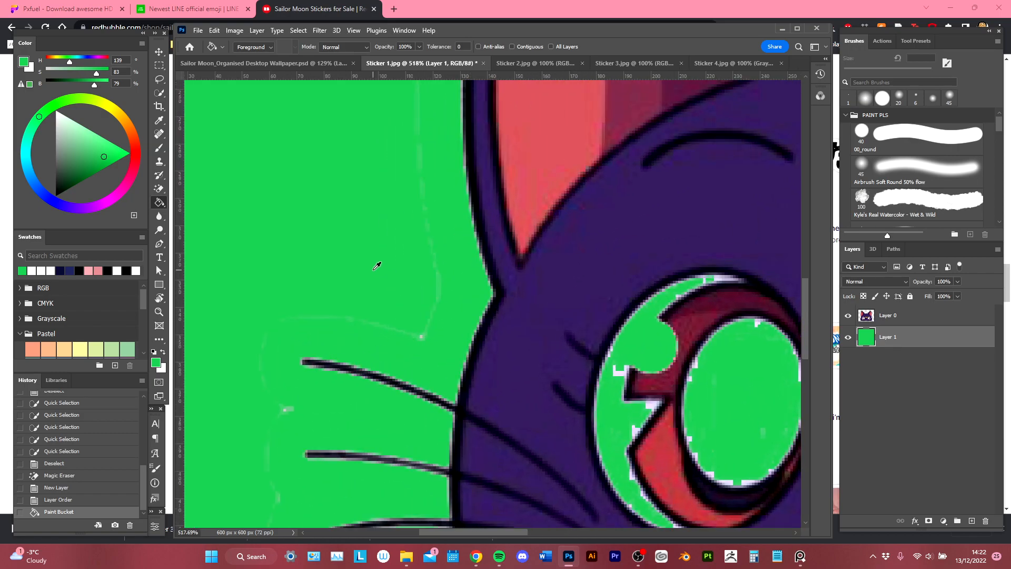
{"action": "left_click", "coordinate": [911, 317]}
{"action": "scroll", "coordinate": [491, 331], "scroll_direction": "down", "scroll_amount": 4}
{"action": "scroll", "coordinate": [491, 331], "scroll_direction": "up", "scroll_amount": 5}
{"action": "key", "text": "e"}
{"action": "left_click", "coordinate": [424, 325]}
{"action": "scroll", "coordinate": [442, 323], "scroll_direction": "down", "scroll_amount": 3}
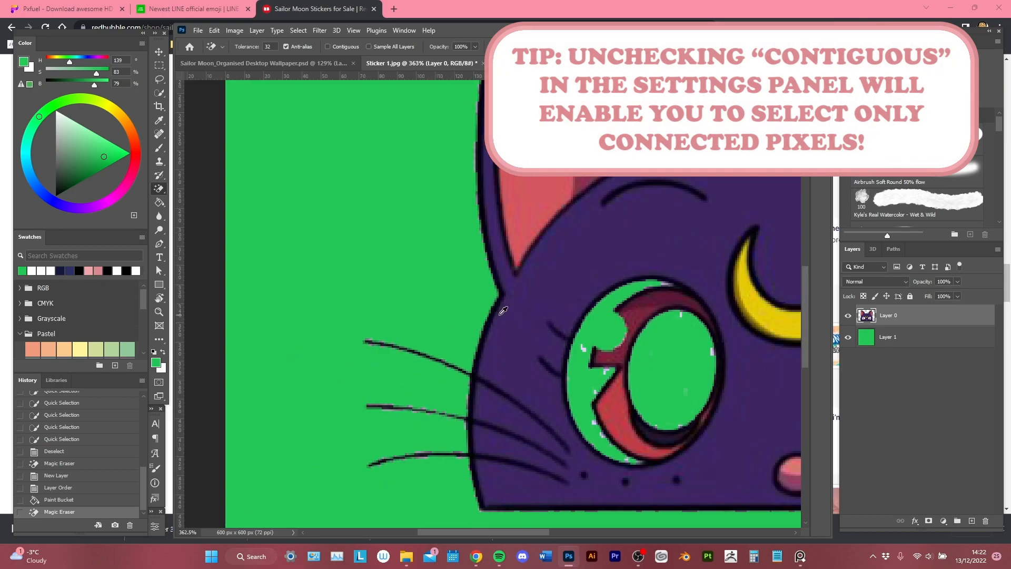
{"action": "scroll", "coordinate": [503, 311], "scroll_direction": "down", "scroll_amount": 5}
{"action": "scroll", "coordinate": [482, 330], "scroll_direction": "down", "scroll_amount": 1}
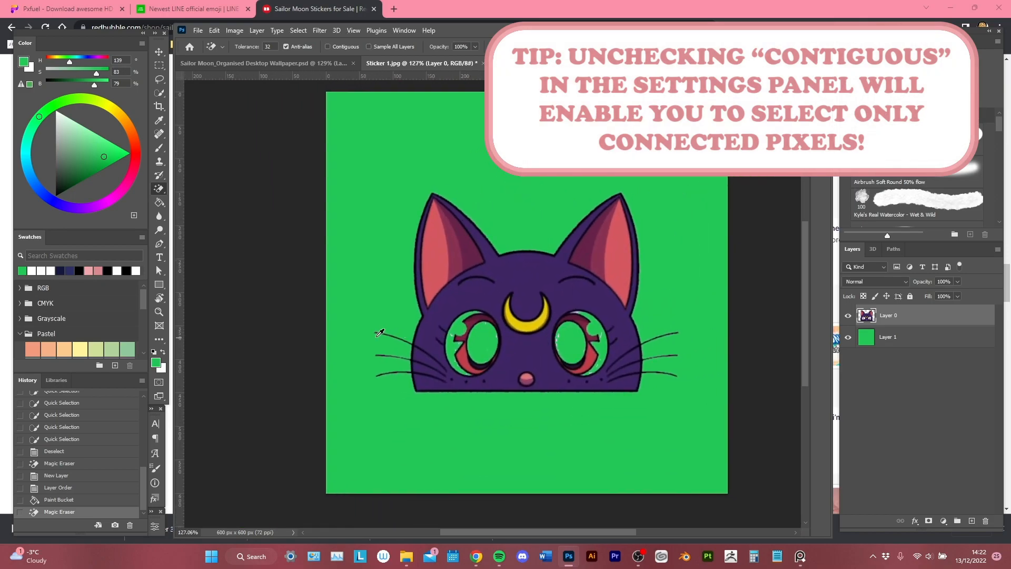
{"action": "scroll", "coordinate": [388, 336], "scroll_direction": "up", "scroll_amount": 10}
{"action": "key", "text": "ctrl+z"}
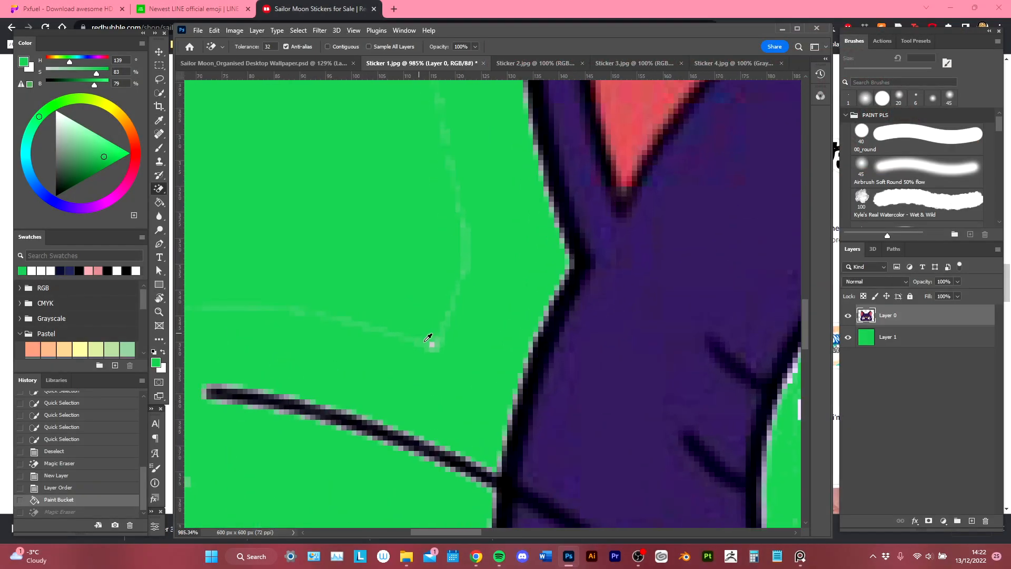
{"action": "scroll", "coordinate": [432, 337], "scroll_direction": "up", "scroll_amount": 2}
{"action": "left_click", "coordinate": [437, 343]}
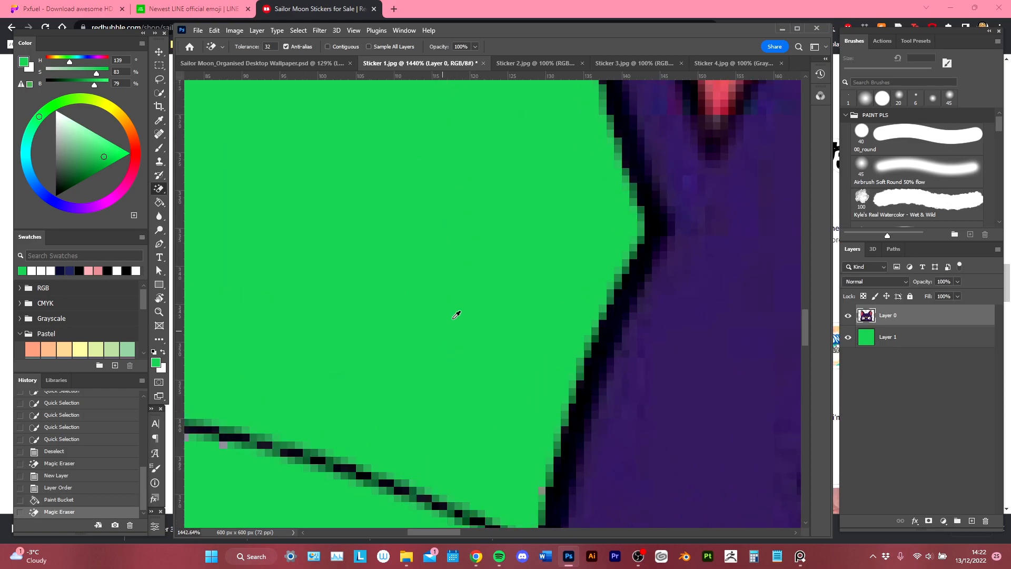
Add a new layer between the cat and the green layer and marquee-select a rectangle enclosing both eyes.
{"action": "scroll", "coordinate": [457, 315], "scroll_direction": "down", "scroll_amount": 8}
{"action": "scroll", "coordinate": [532, 230], "scroll_direction": "up", "scroll_amount": 1}
{"action": "scroll", "coordinate": [533, 230], "scroll_direction": "up", "scroll_amount": 1}
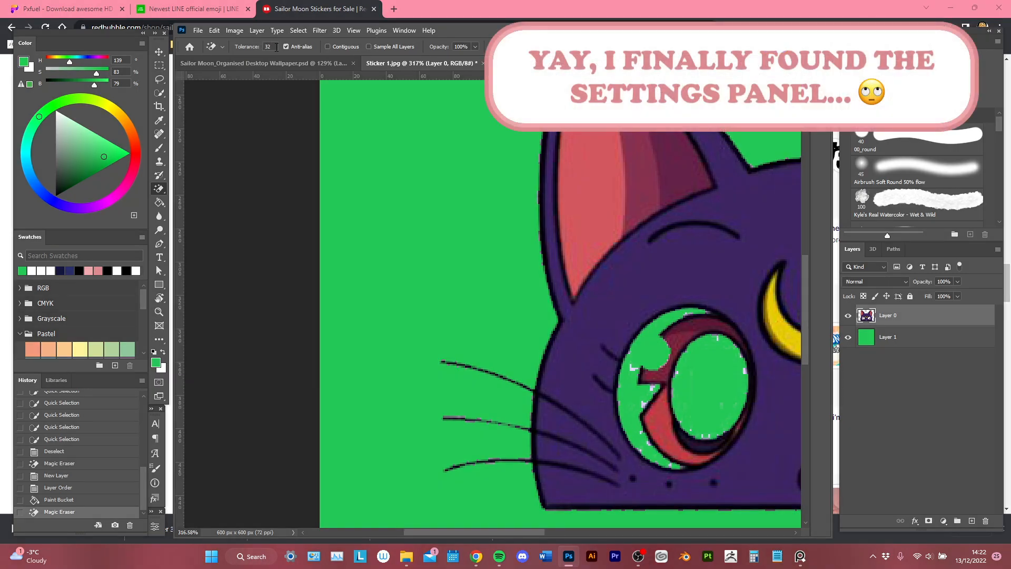
{"action": "scroll", "coordinate": [497, 318], "scroll_direction": "down", "scroll_amount": 3}
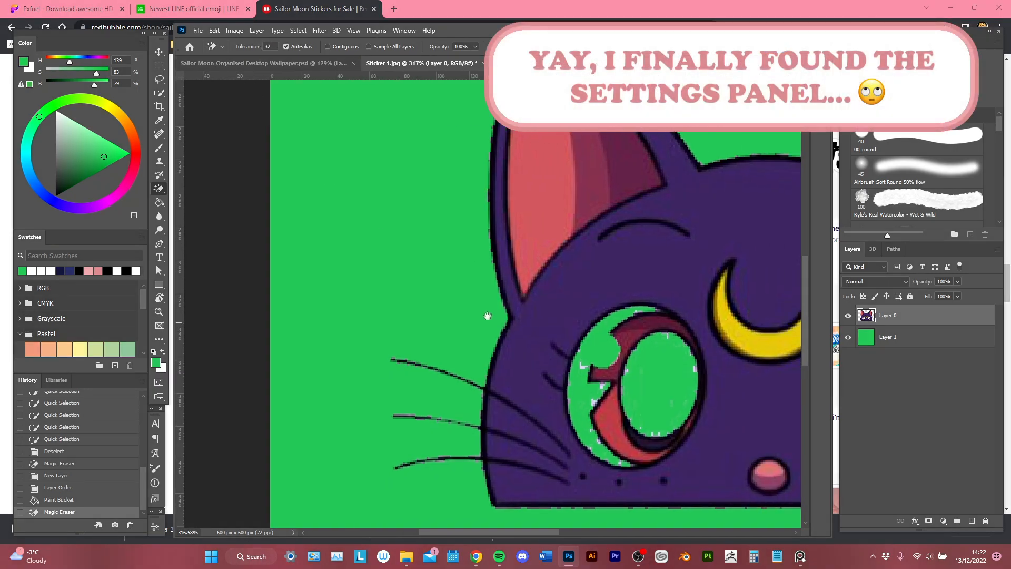
{"action": "scroll", "coordinate": [477, 299], "scroll_direction": "up", "scroll_amount": 1}
{"action": "scroll", "coordinate": [476, 299], "scroll_direction": "down", "scroll_amount": 3}
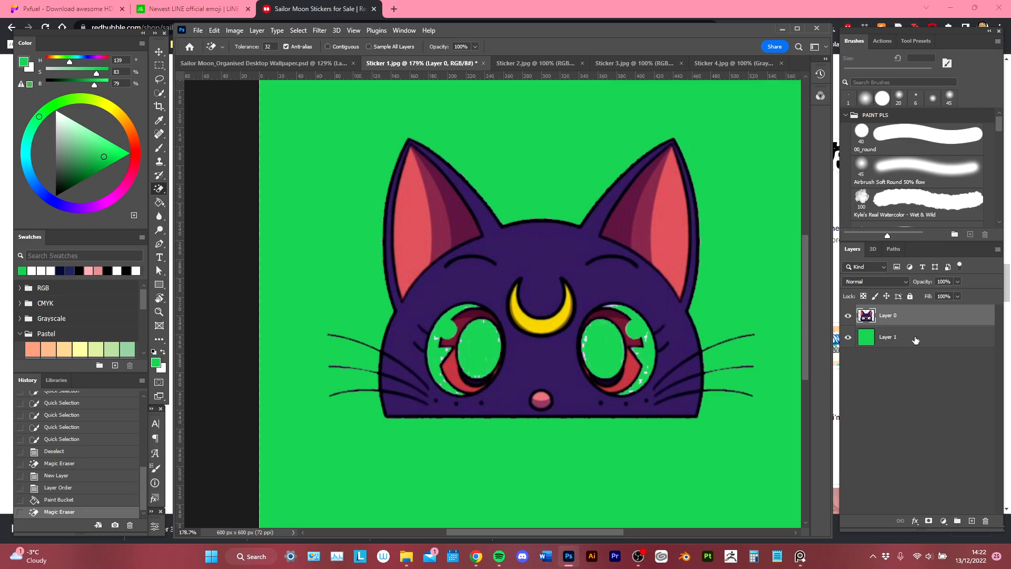
{"action": "left_click", "coordinate": [916, 340]}
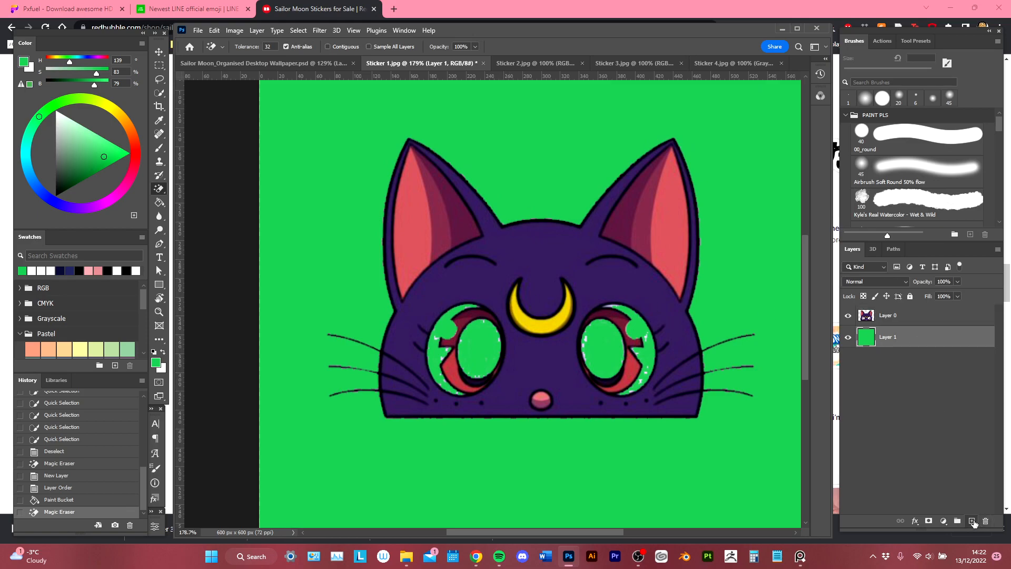
{"action": "left_click", "coordinate": [972, 521]}
{"action": "key", "text": "m"}
{"action": "mouse_move", "coordinate": [420, 291]}
{"action": "left_mouse_down"}
{"action": "mouse_move", "coordinate": [627, 358]}
{"action": "mouse_move", "coordinate": [650, 403]}
{"action": "mouse_move", "coordinate": [677, 400]}
{"action": "mouse_move", "coordinate": [665, 407]}
{"action": "left_mouse_up"}
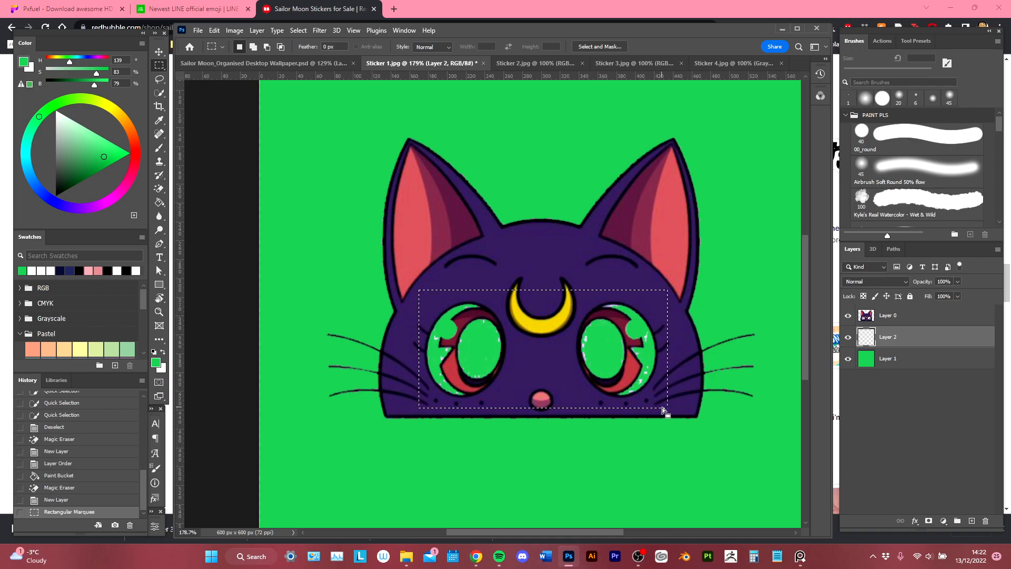
Fill the rectangular selection behind the eyes with white at 100% opacity and deselect.
{"action": "key", "text": "shift+F5"}
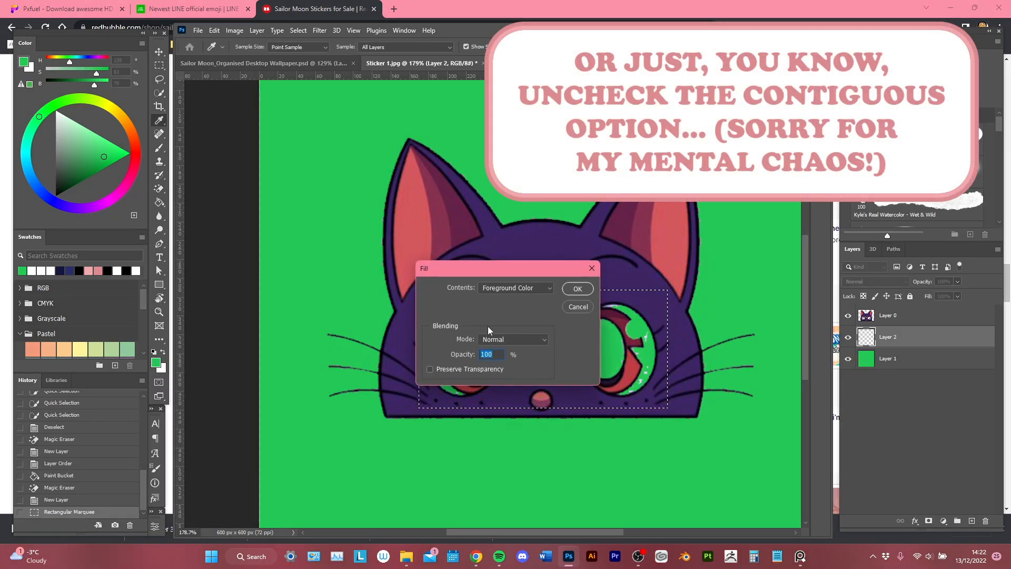
{"action": "left_click", "coordinate": [580, 310]}
{"action": "key", "text": "x"}
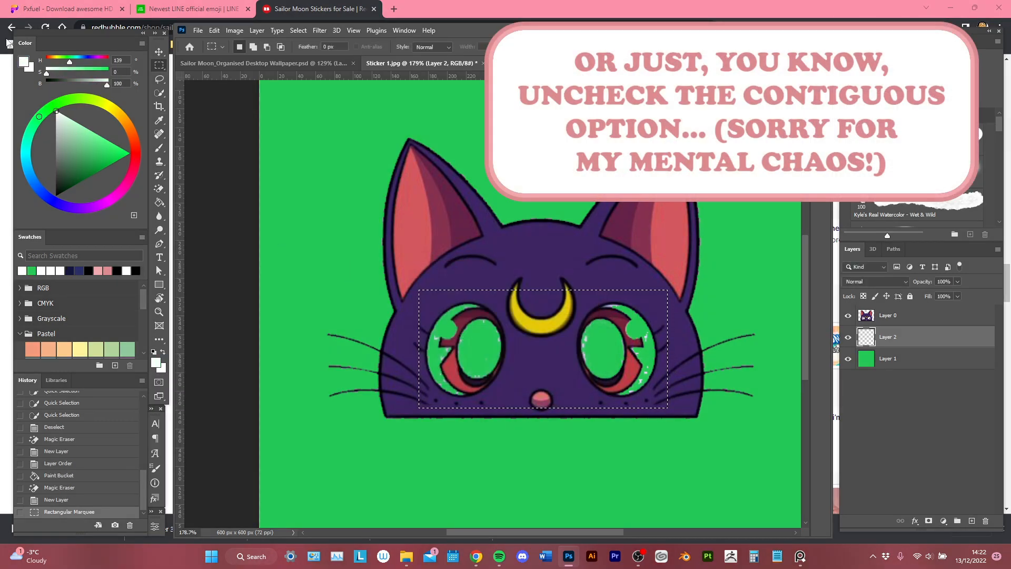
{"action": "key", "text": "shift+F5"}
{"action": "key", "text": "Return"}
{"action": "key", "text": "ctrl+d"}
{"action": "scroll", "coordinate": [580, 356], "scroll_direction": "down", "scroll_amount": 3}
{"action": "scroll", "coordinate": [580, 356], "scroll_direction": "down", "scroll_amount": 3}
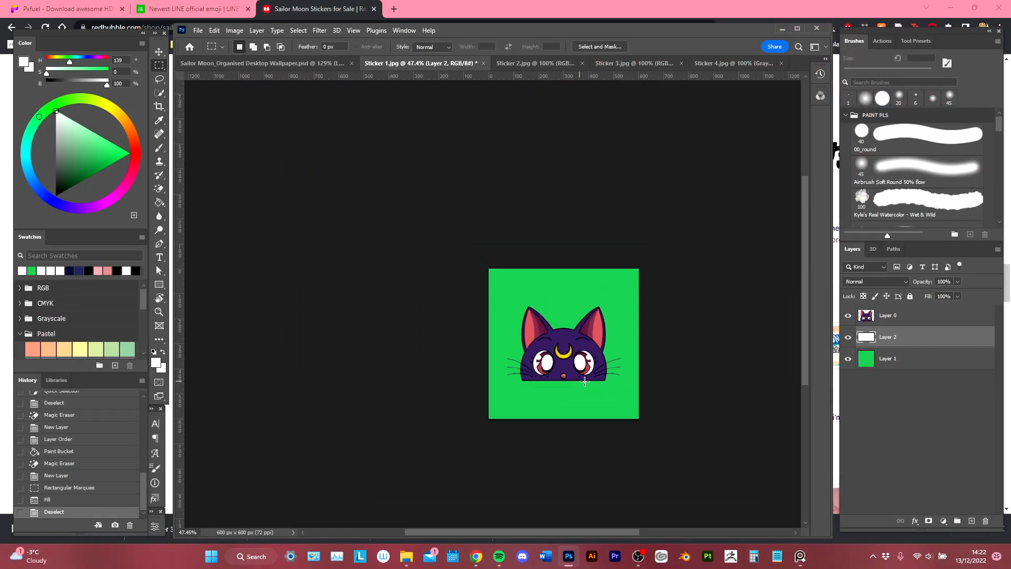
{"action": "scroll", "coordinate": [570, 367], "scroll_direction": "up", "scroll_amount": 7}
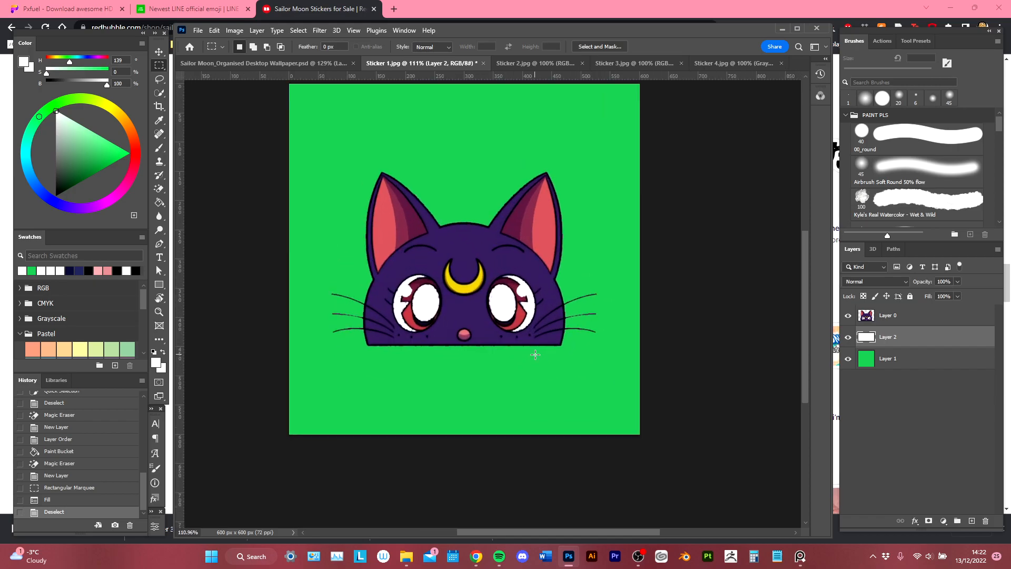
{"action": "scroll", "coordinate": [484, 273], "scroll_direction": "down", "scroll_amount": 1}
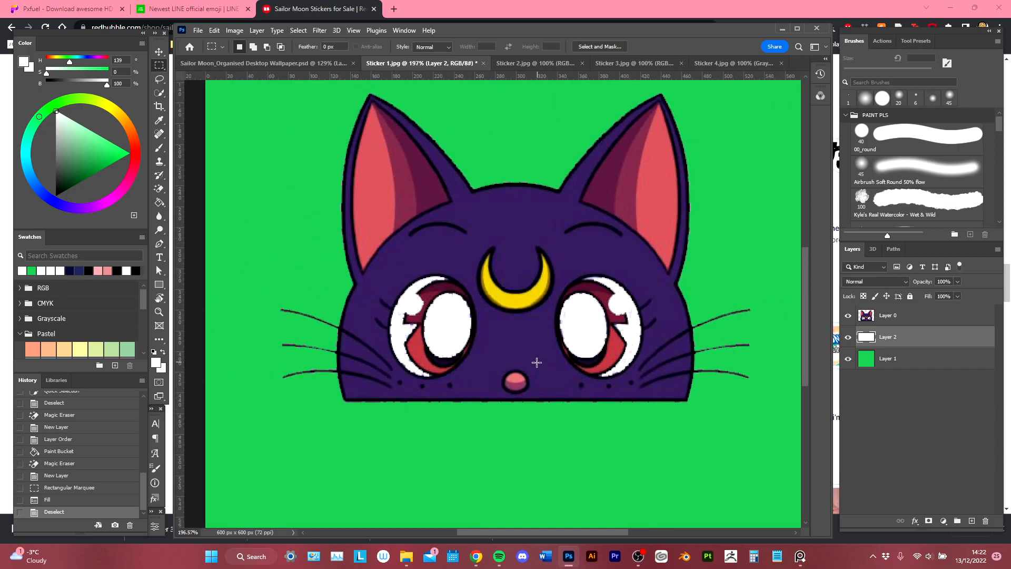
Try to lasso and delete a small area in the white of the cat's left-hand eye.
{"action": "key", "text": "l"}
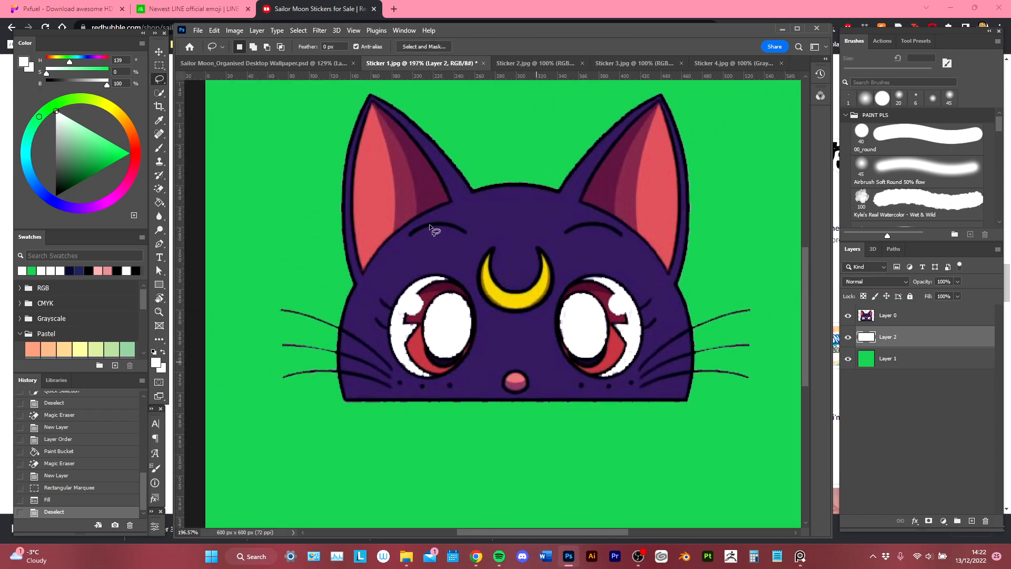
{"action": "scroll", "coordinate": [444, 263], "scroll_direction": "up", "scroll_amount": 4}
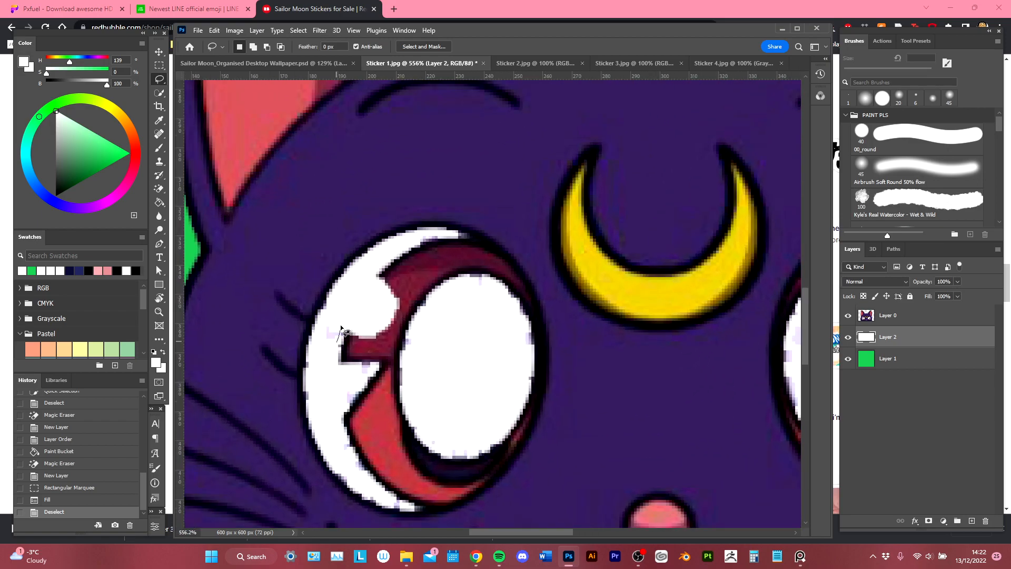
{"action": "left_click_drag", "start_coordinate": [318, 333], "coordinate": [326, 346]}
{"action": "key", "text": "Delete"}
{"action": "key", "text": "ctrl+z"}
{"action": "key", "text": "ctrl+d"}
{"action": "scroll", "coordinate": [444, 356], "scroll_direction": "down", "scroll_amount": 5}
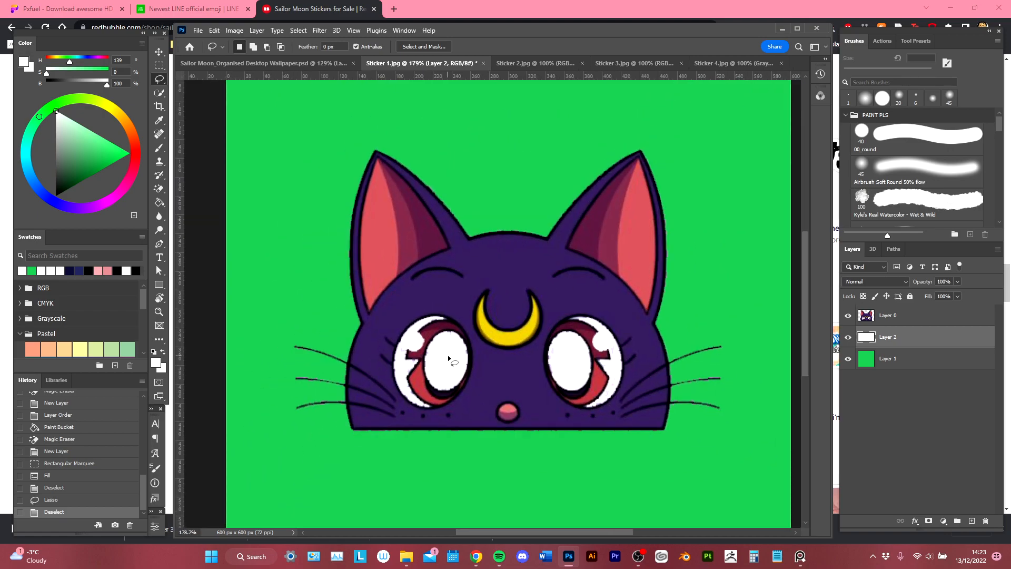
Merge the cat layer with the white eye-fill layer, keeping the green layer separate.
{"action": "left_click_drag", "start_coordinate": [505, 368], "coordinate": [485, 373]}
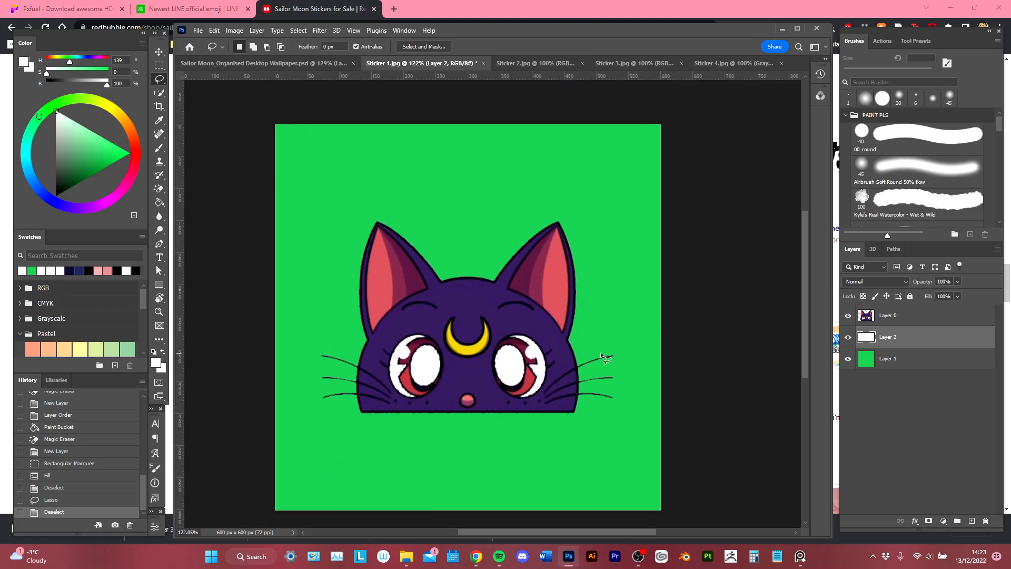
{"action": "scroll", "coordinate": [503, 330], "scroll_direction": "up", "scroll_amount": 2}
{"action": "scroll", "coordinate": [577, 315], "scroll_direction": "down", "scroll_amount": 2}
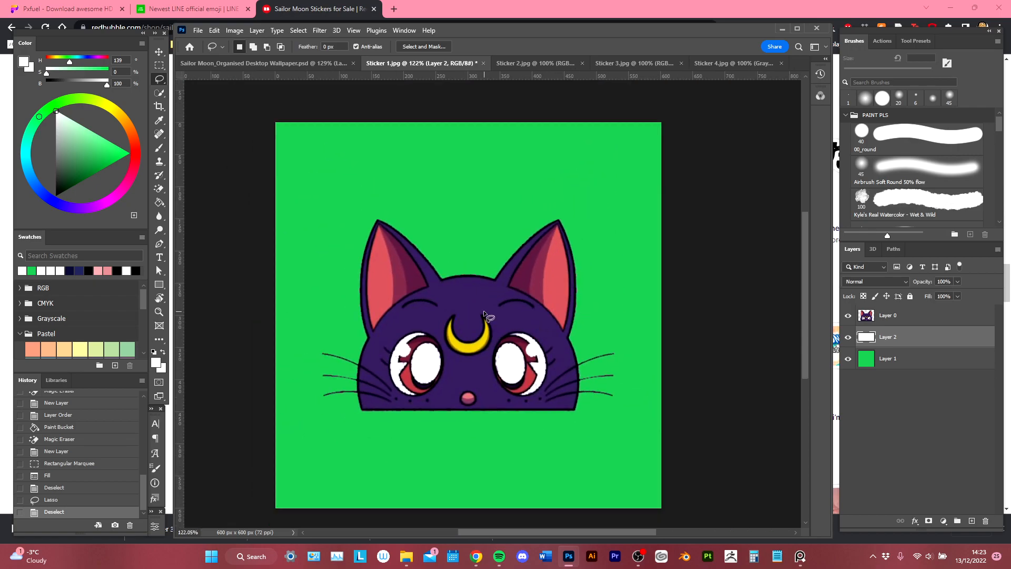
{"action": "scroll", "coordinate": [517, 311], "scroll_direction": "down", "scroll_amount": 2}
{"action": "scroll", "coordinate": [517, 313], "scroll_direction": "up", "scroll_amount": 2}
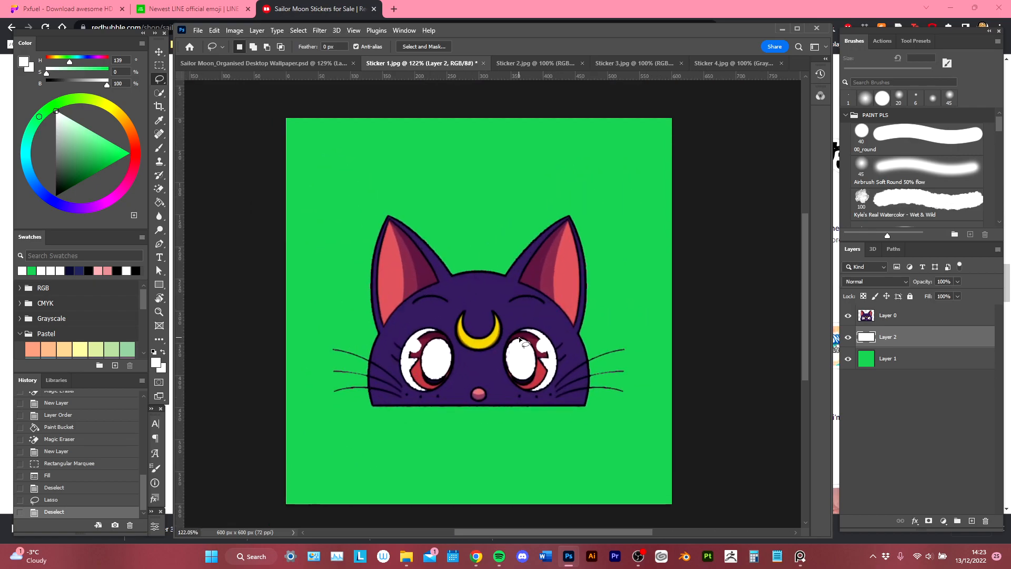
{"action": "left_click", "coordinate": [914, 317], "text": "shift"}
{"action": "right_click", "coordinate": [914, 316]}
{"action": "left_click", "coordinate": [810, 410]}
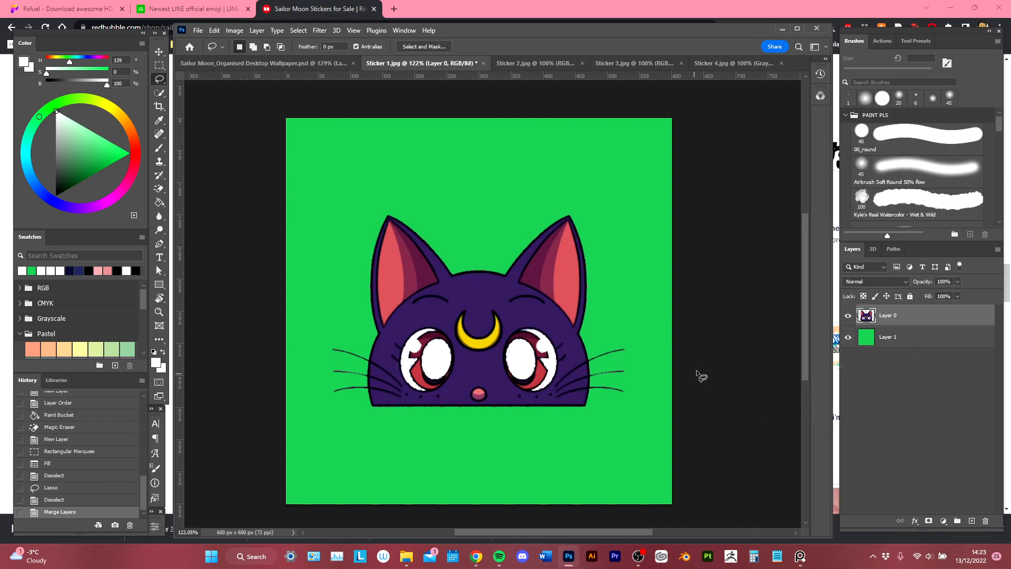
Add a white outside stroke of 11 px at 100% opacity to the cat layer.
{"action": "scroll", "coordinate": [634, 353], "scroll_direction": "down", "scroll_amount": 1}
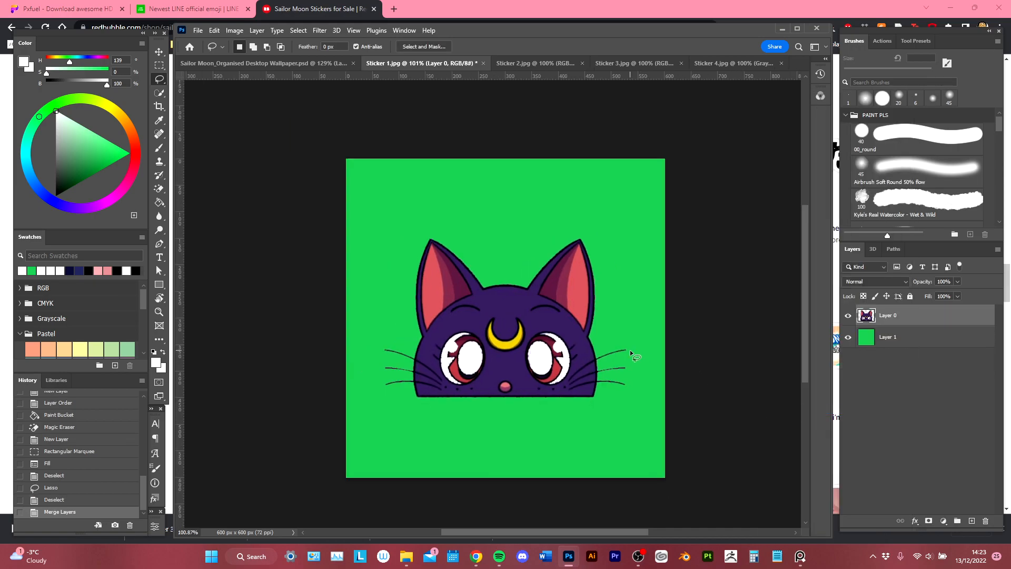
{"action": "double_click", "coordinate": [958, 314]}
{"action": "left_click_drag", "start_coordinate": [513, 240], "coordinate": [621, 235]}
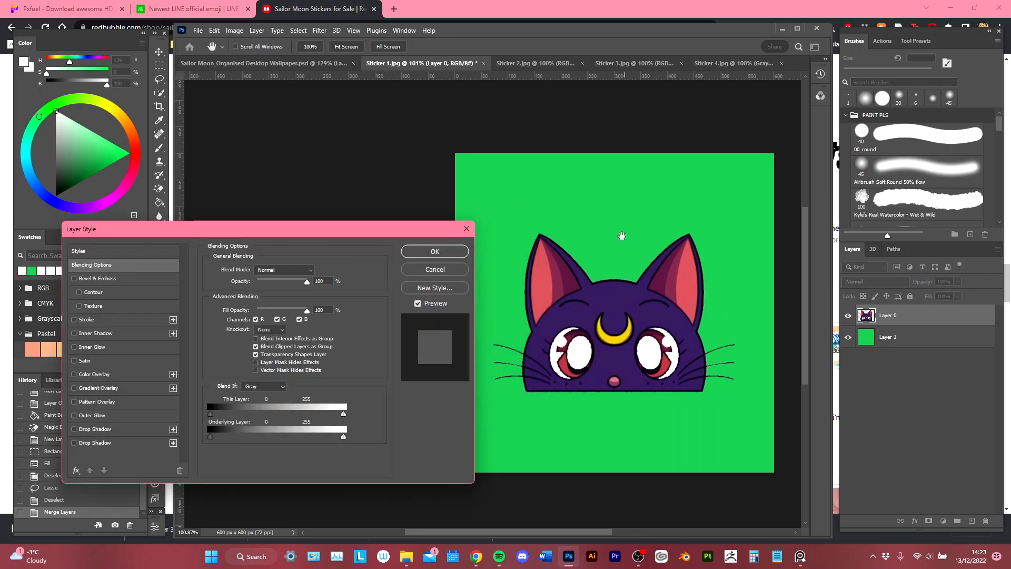
{"action": "left_click", "coordinate": [123, 319]}
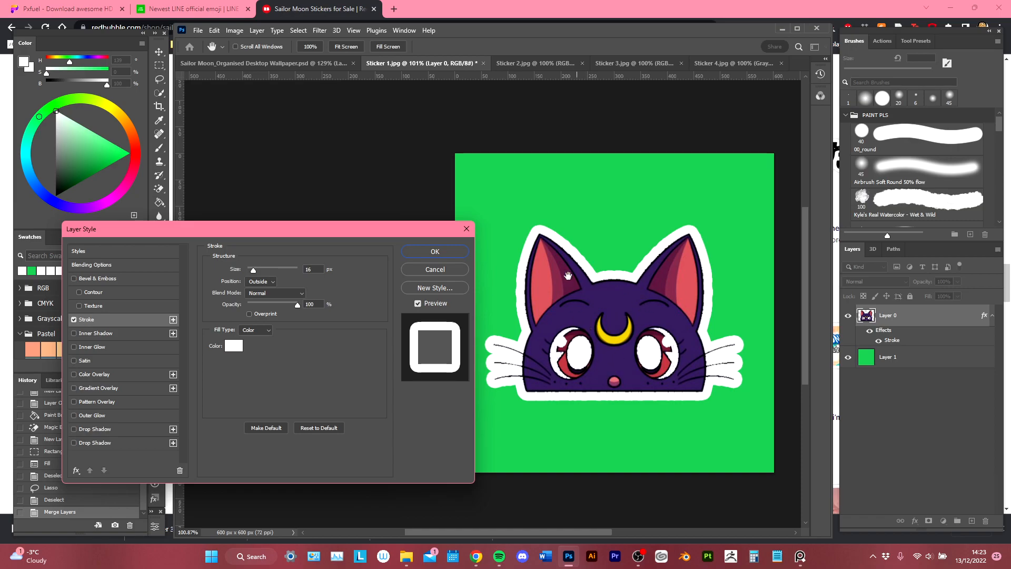
{"action": "left_click_drag", "start_coordinate": [253, 270], "coordinate": [253, 272]}
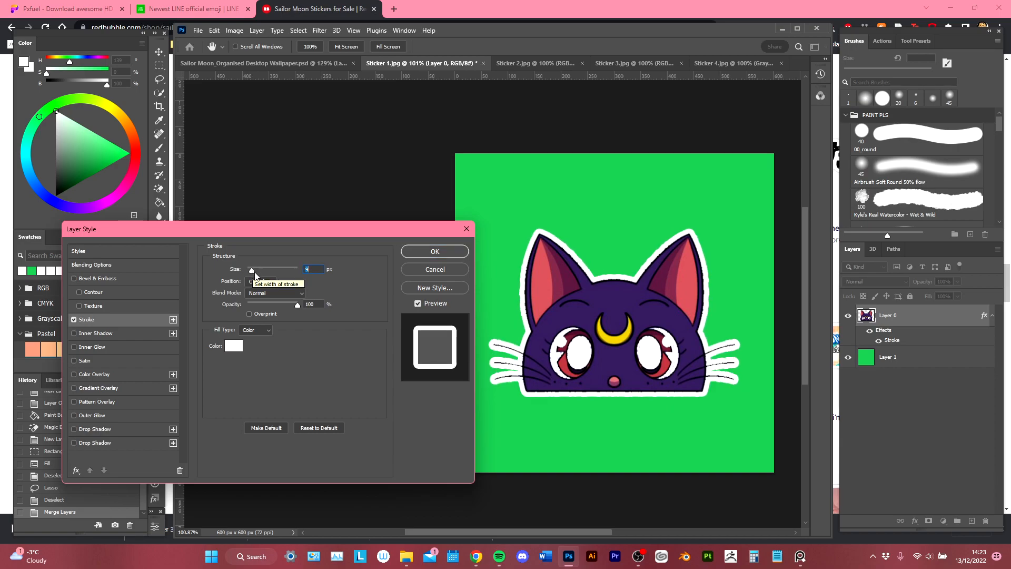
{"action": "left_click_drag", "start_coordinate": [255, 272], "coordinate": [254, 272]}
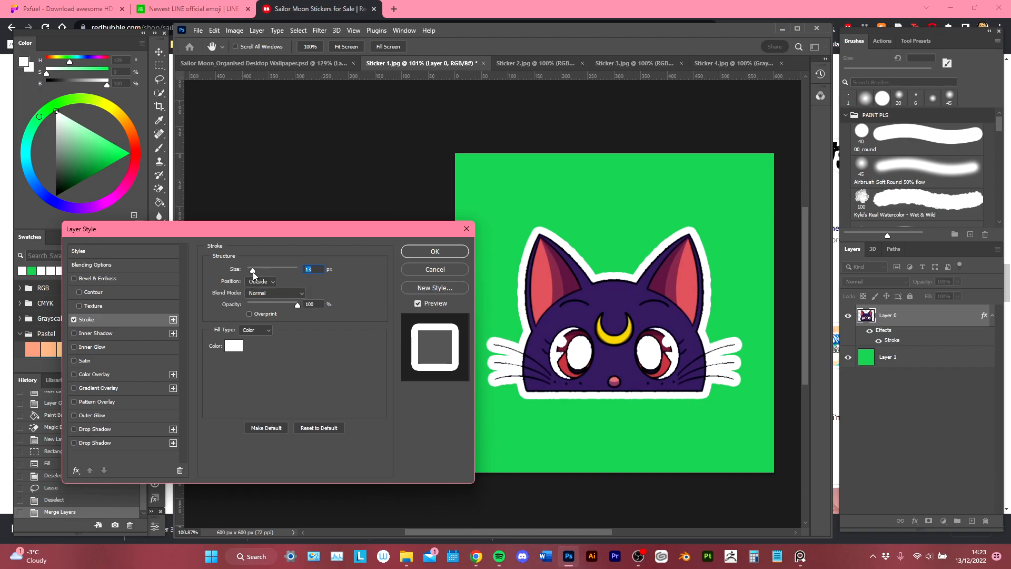
{"action": "key", "text": "Down"}
{"action": "key", "text": "Down"}
{"action": "key", "text": "Down"}
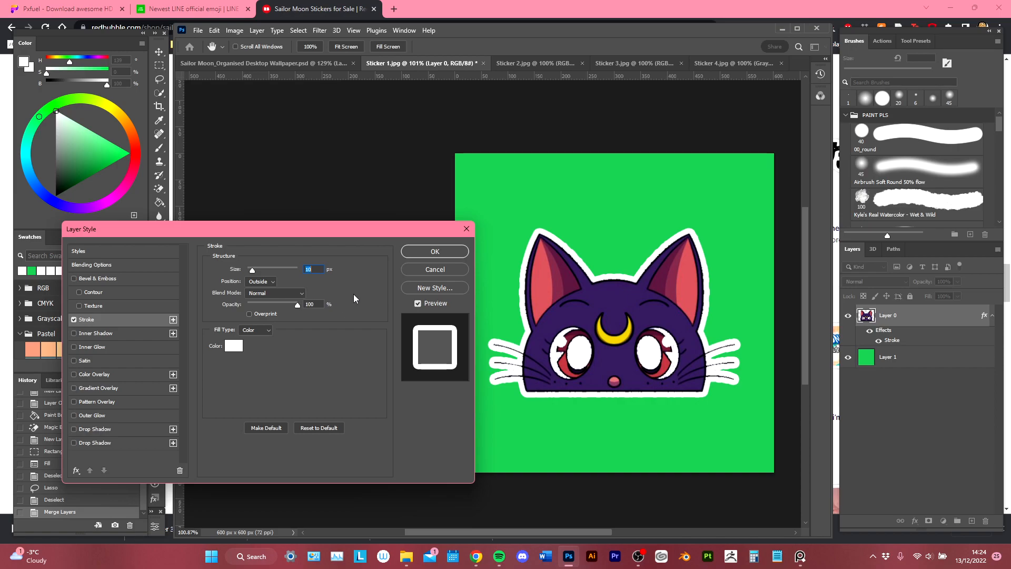
{"action": "mouse_move", "coordinate": [232, 270]}
{"action": "left_mouse_down"}
{"action": "mouse_move", "coordinate": [222, 270]}
{"action": "mouse_move", "coordinate": [263, 268]}
{"action": "mouse_move", "coordinate": [236, 271]}
{"action": "left_mouse_up"}
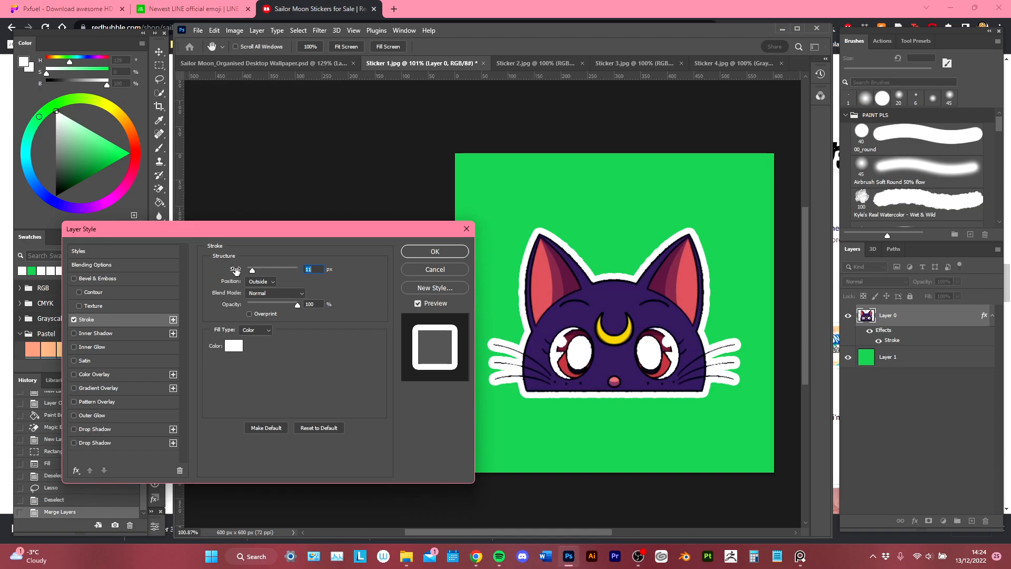
{"action": "left_click", "coordinate": [435, 252]}
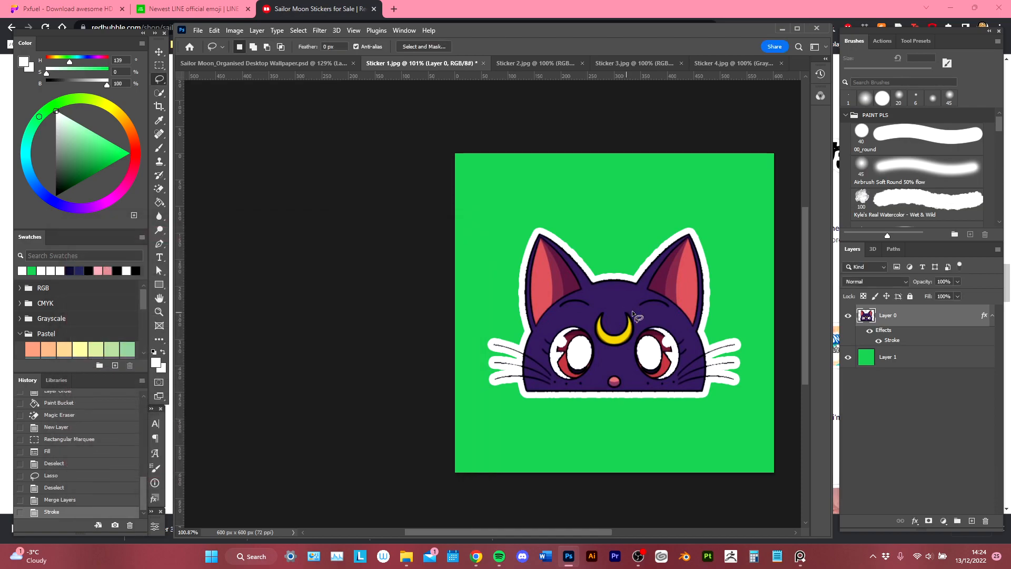
Convert the outlined cat layer to a smart object and copy it into the Sailor Moon_Organised Desktop Wallpaper document.
{"action": "right_click", "coordinate": [919, 320]}
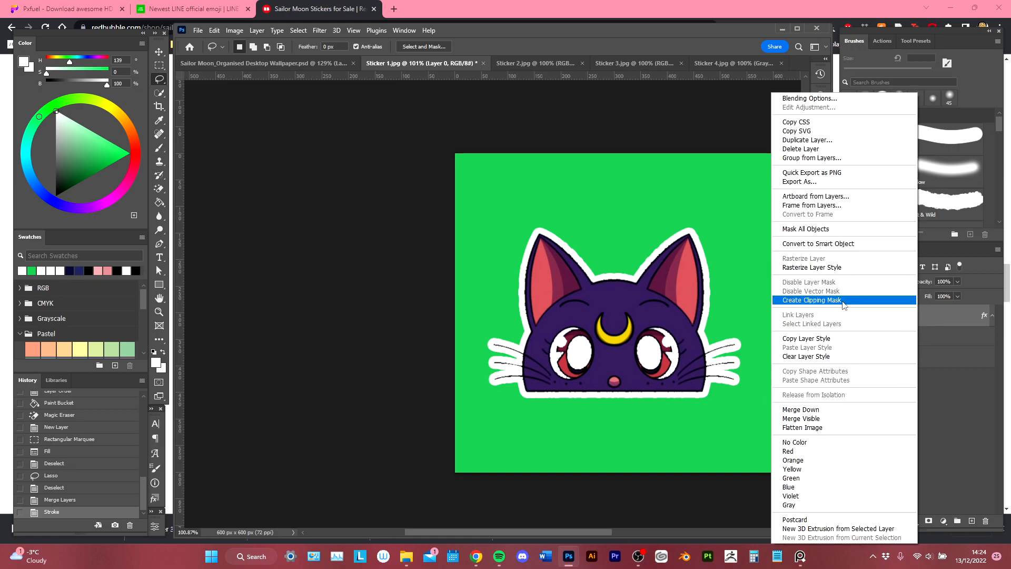
{"action": "left_click", "coordinate": [838, 244]}
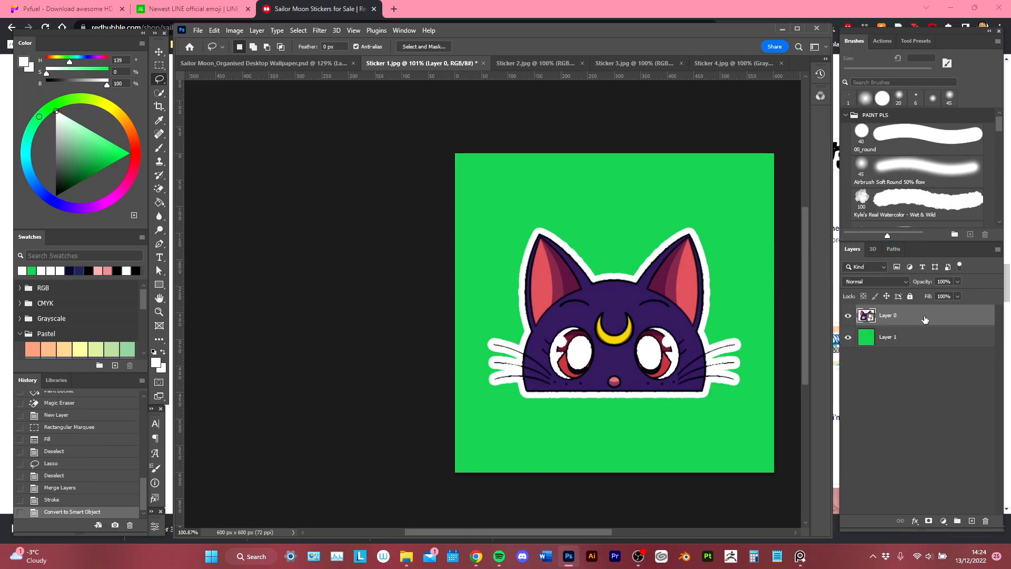
{"action": "left_click_drag", "start_coordinate": [928, 319], "coordinate": [515, 346]}
{"action": "scroll", "coordinate": [561, 340], "scroll_direction": "down", "scroll_amount": 5}
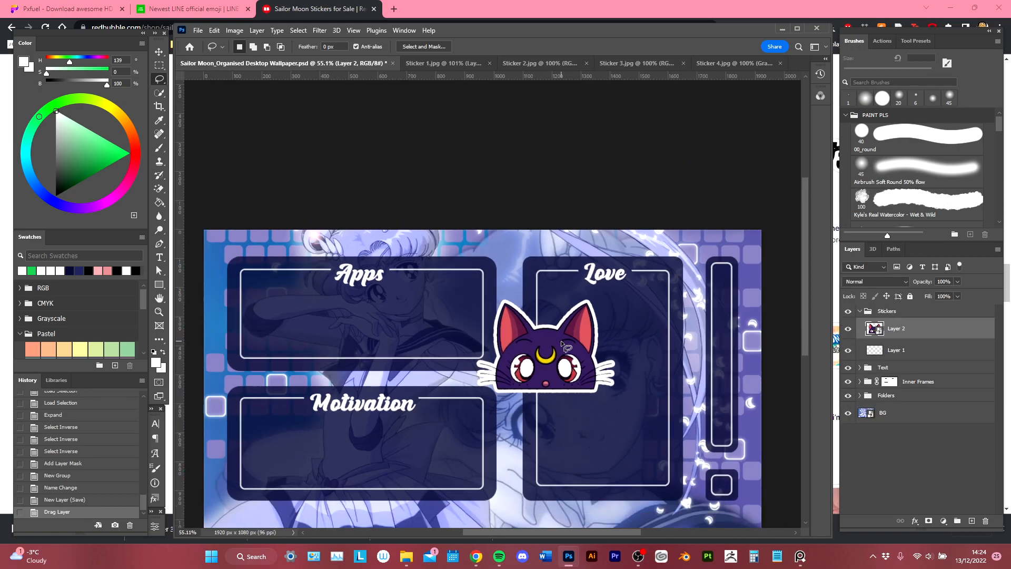
{"action": "left_click_drag", "start_coordinate": [546, 380], "coordinate": [560, 327]}
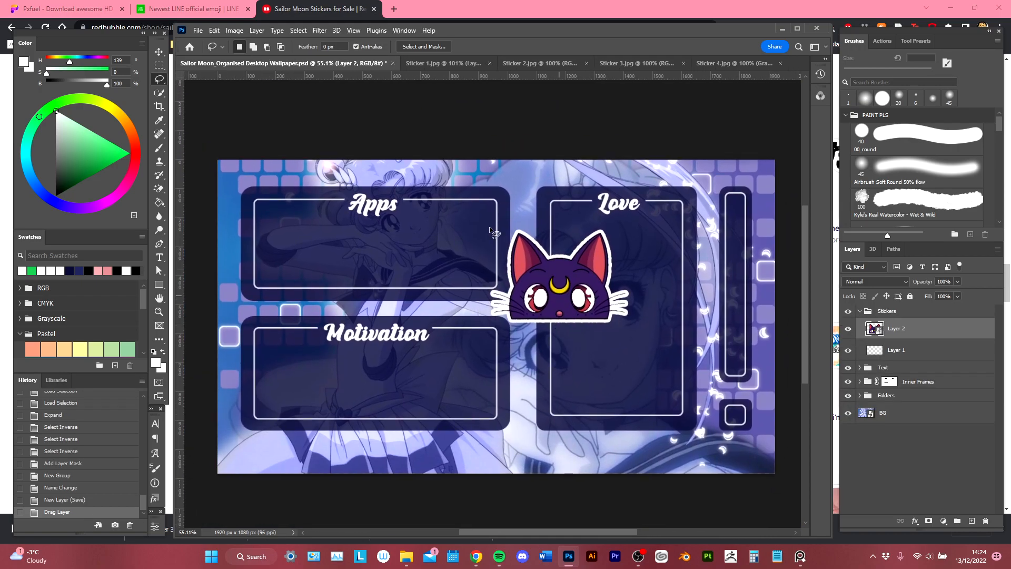
Close the Sticker 1 document without saving its changes.
{"action": "left_click", "coordinate": [456, 64]}
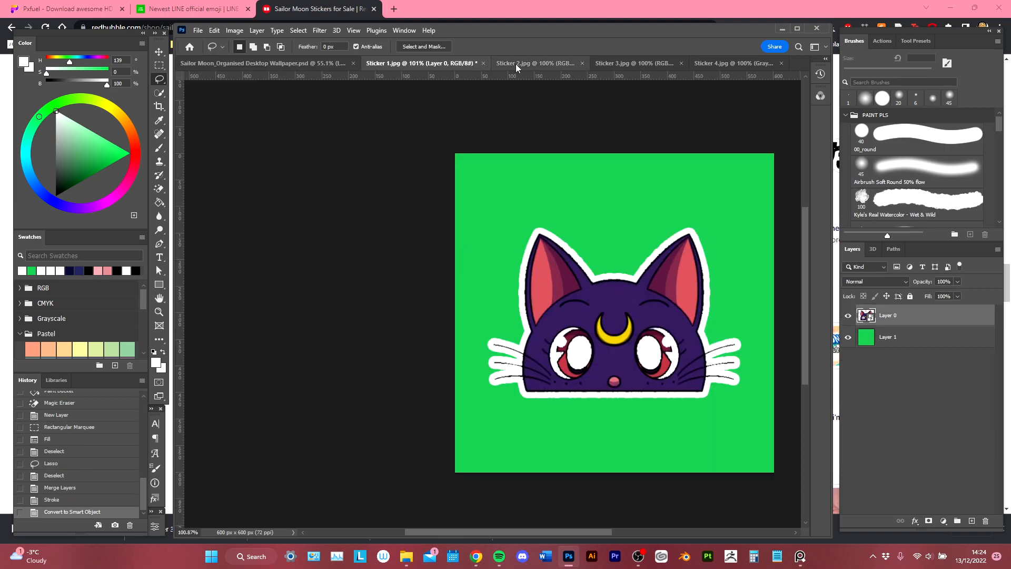
{"action": "left_click", "coordinate": [482, 63]}
{"action": "left_click", "coordinate": [498, 220]}
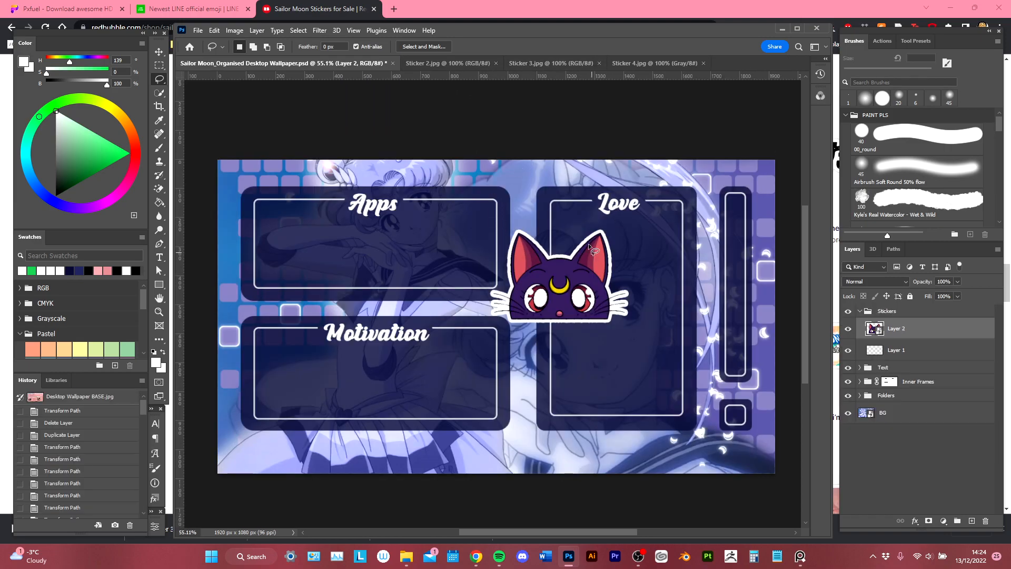
Erase the white background around the subtitled picture in Sticker 2 with the Magic Eraser.
{"action": "left_click", "coordinate": [459, 67]}
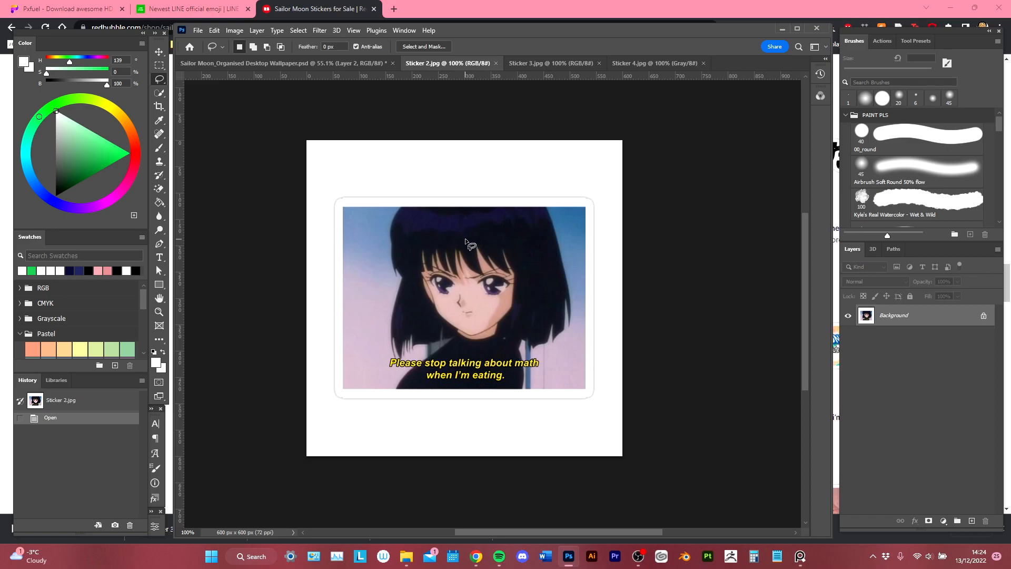
{"action": "key", "text": "e"}
{"action": "left_click", "coordinate": [356, 171]}
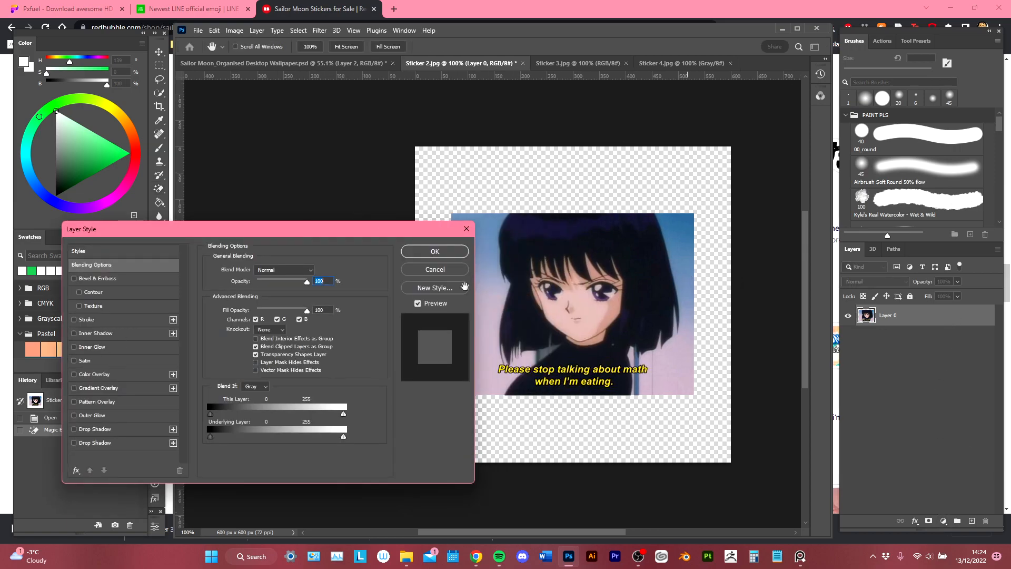
{"action": "left_click", "coordinate": [90, 287]}
{"action": "key", "text": "Escape"}
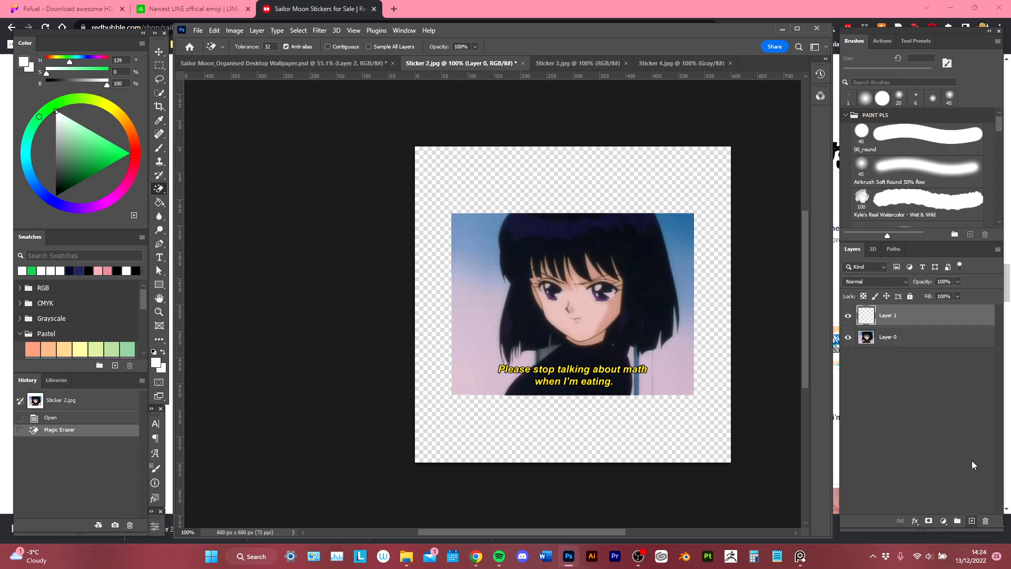
Add a new layer below the Sticker 2 picture, fill it with bright green and reselect the picture layer.
{"action": "left_click", "coordinate": [972, 521]}
{"action": "left_click_drag", "start_coordinate": [924, 315], "coordinate": [924, 345]}
{"action": "left_click", "coordinate": [130, 153]}
{"action": "left_click", "coordinate": [576, 241]}
{"action": "scroll", "coordinate": [456, 214], "scroll_direction": "up", "scroll_amount": 6}
{"action": "left_click", "coordinate": [925, 315]}
{"action": "left_click", "coordinate": [431, 138]}
{"action": "scroll", "coordinate": [610, 266], "scroll_direction": "down", "scroll_amount": 4}
{"action": "scroll", "coordinate": [610, 266], "scroll_direction": "down", "scroll_amount": 6}
{"action": "key", "text": "ctrl+z"}
Marquee-select the subtitled picture, invert the selection and delete the remnants outside it from the picture layer.
{"action": "scroll", "coordinate": [567, 279], "scroll_direction": "up", "scroll_amount": 4}
{"action": "key", "text": "m"}
{"action": "left_click_drag", "start_coordinate": [399, 216], "coordinate": [711, 443]}
{"action": "key", "text": "ctrl+shift+i"}
{"action": "key", "text": "Delete"}
{"action": "key", "text": "ctrl+d"}
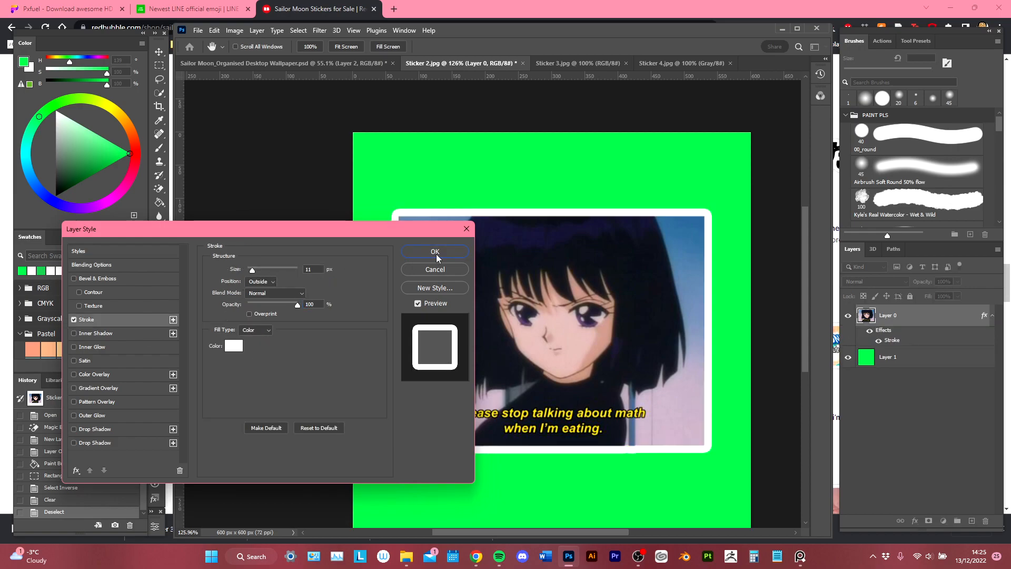
Apply an 11 px white outside stroke to the subtitled picture layer and convert it to a smart object.
{"action": "left_click", "coordinate": [436, 249]}
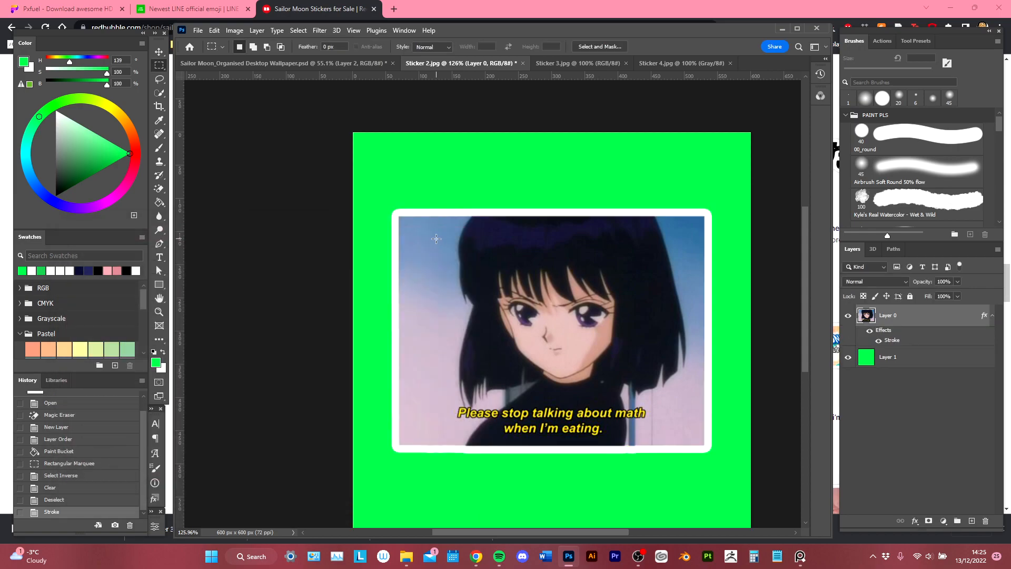
{"action": "right_click", "coordinate": [940, 317]}
{"action": "left_click", "coordinate": [896, 232]}
Copy the outlined subtitled picture into the wallpaper document and close Sticker 2 without saving.
{"action": "left_click_drag", "start_coordinate": [927, 312], "coordinate": [518, 297]}
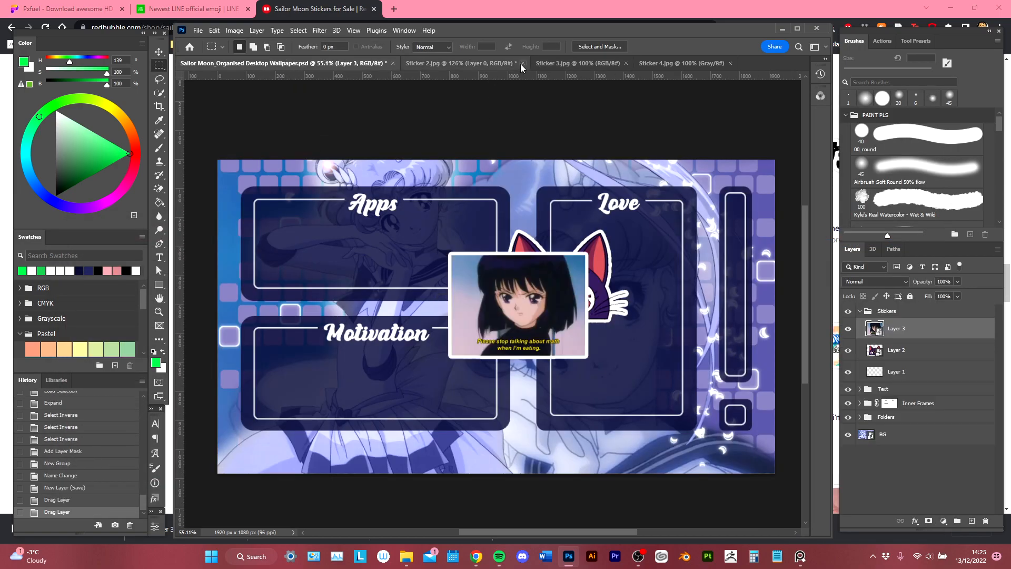
{"action": "left_click", "coordinate": [523, 63]}
{"action": "key", "text": "n"}
Unlock the background layer of Sticker 3 and erase the white background around the character with the Magic Eraser.
{"action": "left_click", "coordinate": [461, 64]}
{"action": "left_click", "coordinate": [983, 316]}
{"action": "key", "text": "e"}
{"action": "left_click", "coordinate": [621, 254]}
{"action": "key", "text": "ctrl+z"}
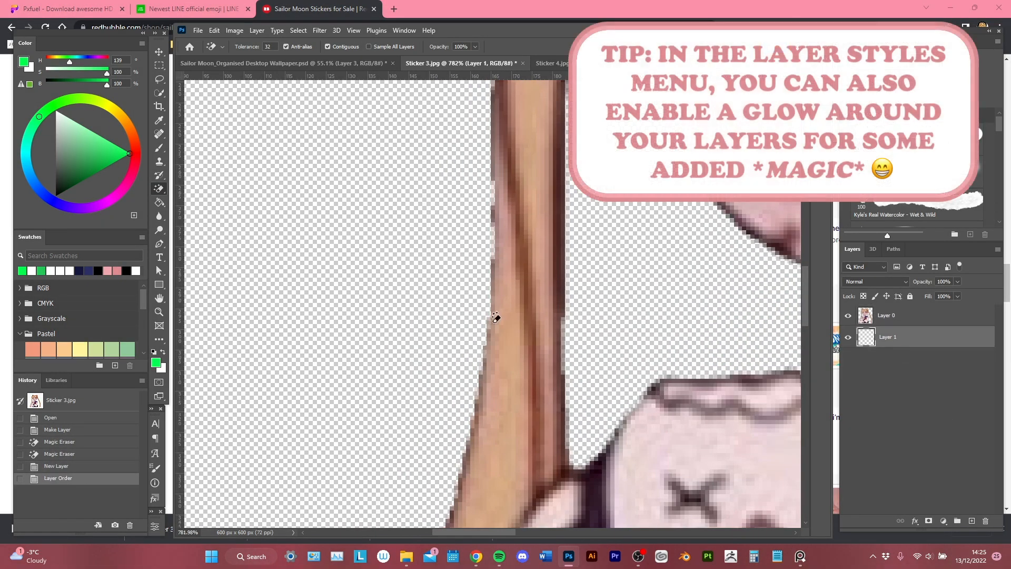
Fill the layer below the Sticker 3 character with bright green and erase a remaining background patch from the character layer.
{"action": "left_click", "coordinate": [621, 347]}
{"action": "key", "text": "e"}
{"action": "left_click", "coordinate": [429, 208]}
{"action": "scroll", "coordinate": [553, 317], "scroll_direction": "down", "scroll_amount": 10}
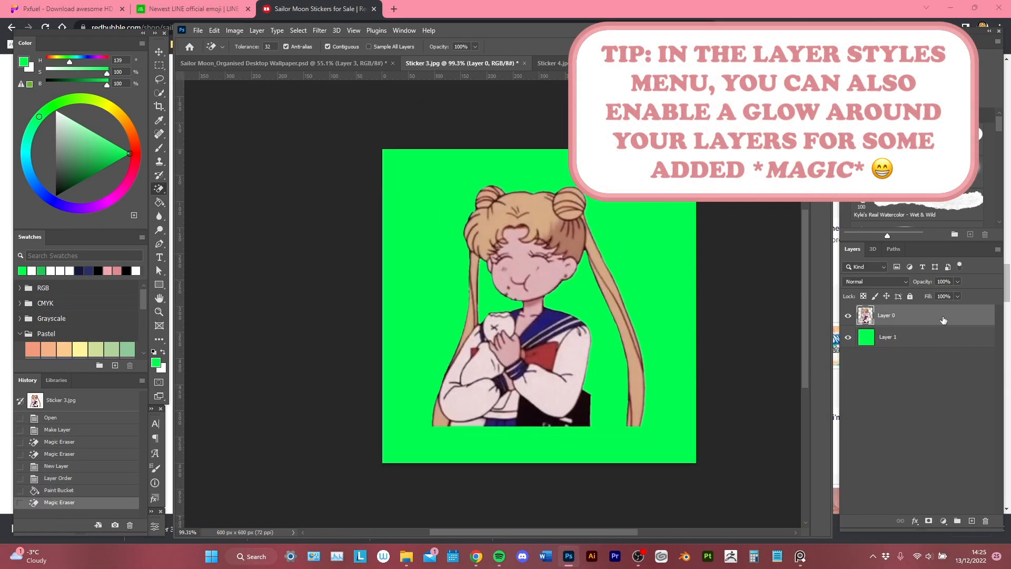
Try out a stroke on the Sticker 3 character layer to check its cut-out edges.
{"action": "double_click", "coordinate": [942, 318]}
{"action": "left_click", "coordinate": [86, 319]}
{"action": "left_click", "coordinate": [435, 251]}
{"action": "scroll", "coordinate": [525, 327], "scroll_direction": "up", "scroll_amount": 8}
{"action": "left_click", "coordinate": [525, 327]}
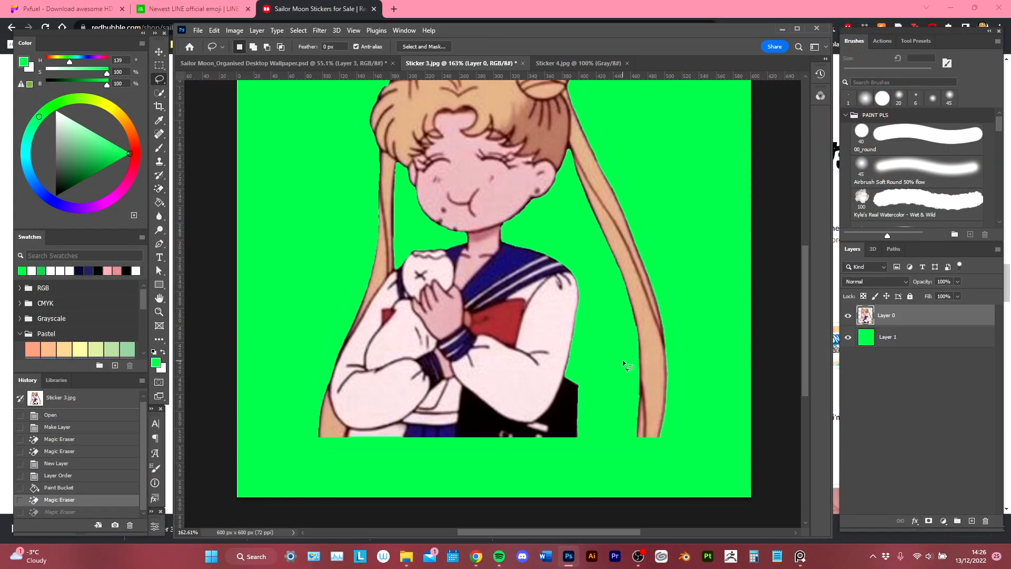
Lasso the leftover background close around the whole character outline in Sticker 3, delete it and deselect.
{"action": "mouse_move", "coordinate": [569, 373]}
{"action": "left_mouse_down"}
{"action": "mouse_move", "coordinate": [542, 250]}
{"action": "mouse_move", "coordinate": [568, 164]}
{"action": "mouse_move", "coordinate": [619, 275]}
{"action": "mouse_move", "coordinate": [605, 481]}
{"action": "mouse_move", "coordinate": [583, 379]}
{"action": "left_mouse_up"}
{"action": "mouse_move", "coordinate": [581, 439]}
{"action": "left_mouse_down"}
{"action": "mouse_move", "coordinate": [298, 447]}
{"action": "mouse_move", "coordinate": [316, 441]}
{"action": "left_mouse_up"}
{"action": "left_click_drag", "start_coordinate": [316, 443], "coordinate": [324, 384]}
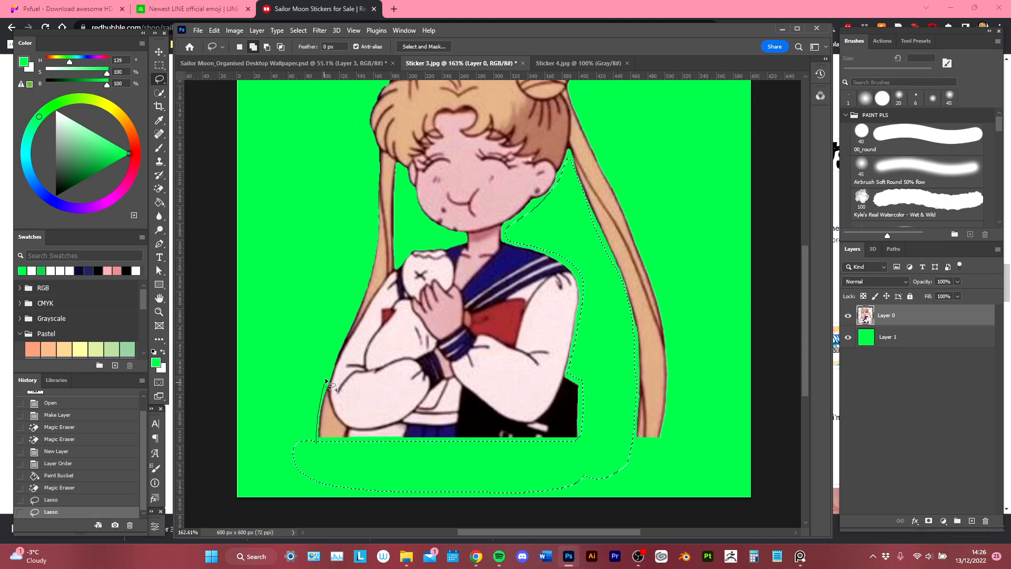
{"action": "left_click_drag", "start_coordinate": [376, 188], "coordinate": [292, 452]}
{"action": "mouse_move", "coordinate": [370, 150]}
{"action": "left_mouse_down"}
{"action": "mouse_move", "coordinate": [369, 302]}
{"action": "mouse_move", "coordinate": [372, 264]}
{"action": "mouse_move", "coordinate": [284, 387]}
{"action": "left_mouse_up"}
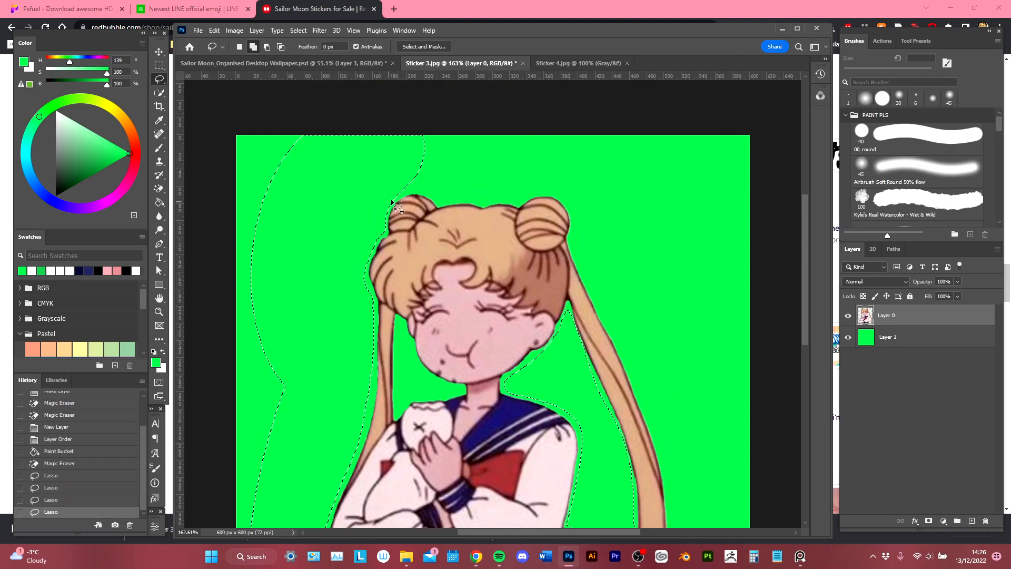
{"action": "mouse_move", "coordinate": [507, 198]}
{"action": "left_mouse_down"}
{"action": "mouse_move", "coordinate": [430, 132]}
{"action": "mouse_move", "coordinate": [527, 145]}
{"action": "left_mouse_up"}
{"action": "mouse_move", "coordinate": [554, 194]}
{"action": "left_mouse_down"}
{"action": "mouse_move", "coordinate": [576, 264]}
{"action": "mouse_move", "coordinate": [532, 131]}
{"action": "left_mouse_up"}
{"action": "left_click_drag", "start_coordinate": [583, 279], "coordinate": [653, 276]}
{"action": "mouse_move", "coordinate": [676, 424]}
{"action": "left_mouse_down"}
{"action": "mouse_move", "coordinate": [609, 235]}
{"action": "mouse_move", "coordinate": [599, 331]}
{"action": "mouse_move", "coordinate": [629, 194]}
{"action": "left_mouse_up"}
{"action": "left_click_drag", "start_coordinate": [590, 401], "coordinate": [613, 408]}
{"action": "left_click_drag", "start_coordinate": [624, 437], "coordinate": [588, 437]}
{"action": "key", "text": "Delete"}
{"action": "key", "text": "ctrl+d"}
Lasso the remaining stray edge pixels on the character layer, delete them and deselect.
{"action": "left_click_drag", "start_coordinate": [426, 294], "coordinate": [472, 307]}
{"action": "mouse_move", "coordinate": [408, 384]}
{"action": "left_mouse_down"}
{"action": "mouse_move", "coordinate": [409, 157]}
{"action": "mouse_move", "coordinate": [470, 267]}
{"action": "left_mouse_up"}
{"action": "left_click_drag", "start_coordinate": [499, 340], "coordinate": [495, 342]}
{"action": "key", "text": "Delete"}
{"action": "key", "text": "ctrl+d"}
{"action": "scroll", "coordinate": [499, 326], "scroll_direction": "down", "scroll_amount": 5}
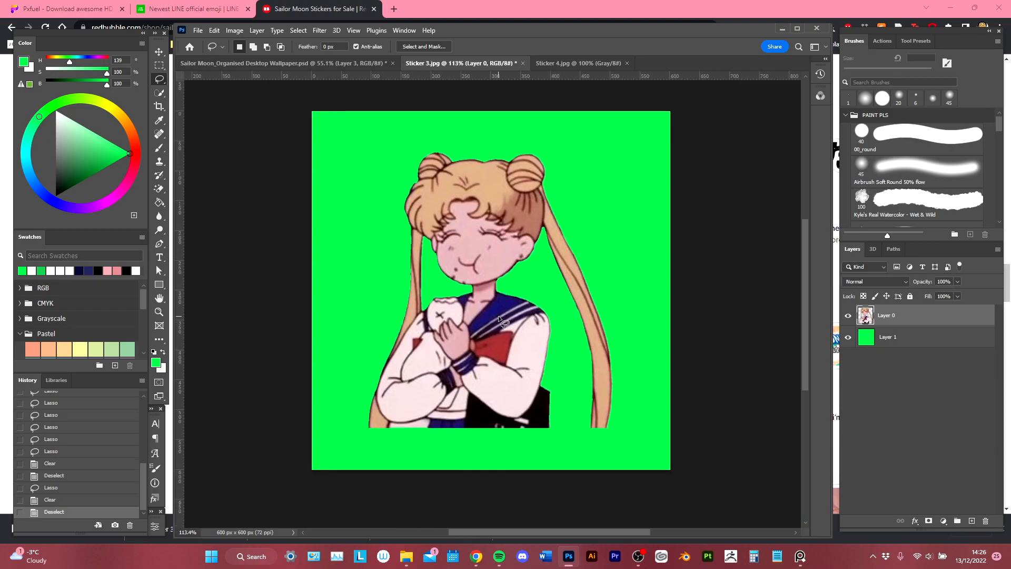
Add an 11 px white outside stroke to the character layer and convert it to a smart object.
{"action": "left_click", "coordinate": [119, 320]}
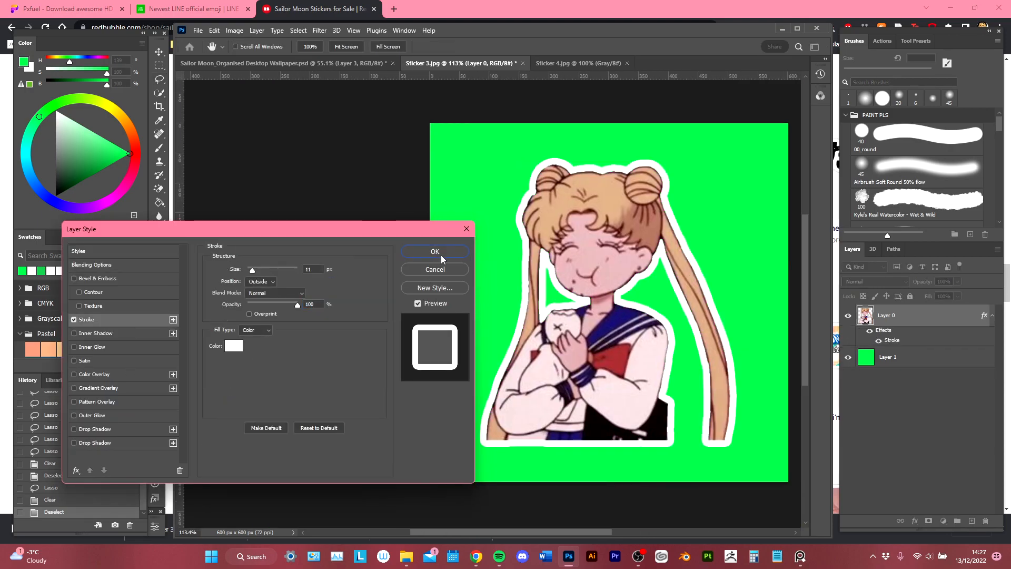
{"action": "left_click", "coordinate": [437, 253]}
{"action": "right_click", "coordinate": [951, 315]}
{"action": "left_click", "coordinate": [852, 243]}
Copy the outlined character into the wallpaper document and close Sticker 3 without saving.
{"action": "left_click_drag", "start_coordinate": [906, 316], "coordinate": [550, 345]}
{"action": "left_click", "coordinate": [522, 63]}
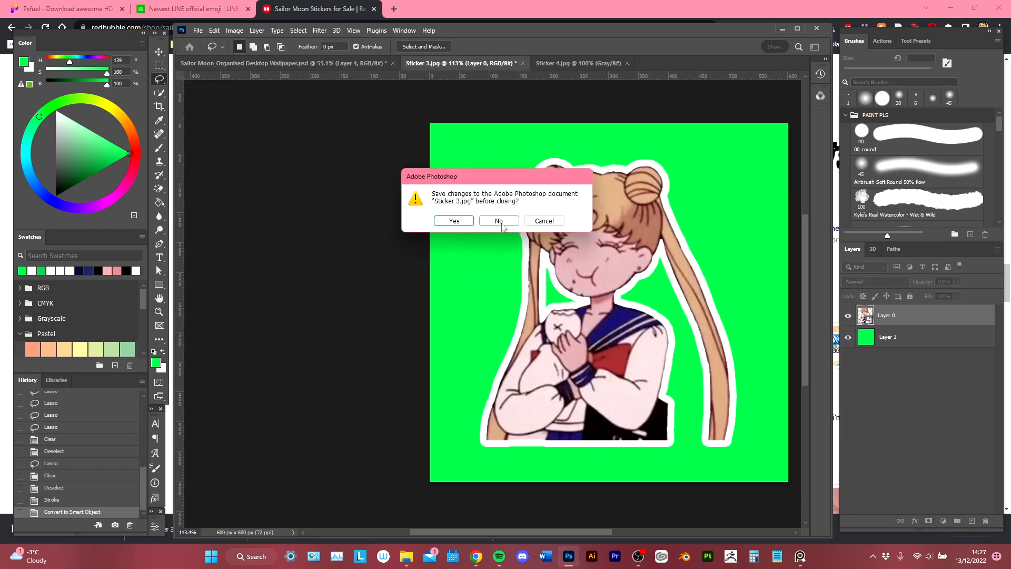
{"action": "left_click", "coordinate": [499, 221]}
Unlock the background layer of Sticker 4 and erase the background around the Japanese lettering with the Magic Eraser.
{"action": "left_click", "coordinate": [981, 316]}
{"action": "key", "text": "e"}
{"action": "scroll", "coordinate": [469, 247], "scroll_direction": "up", "scroll_amount": 1}
{"action": "left_click", "coordinate": [465, 185]}
{"action": "scroll", "coordinate": [439, 285], "scroll_direction": "up", "scroll_amount": 6}
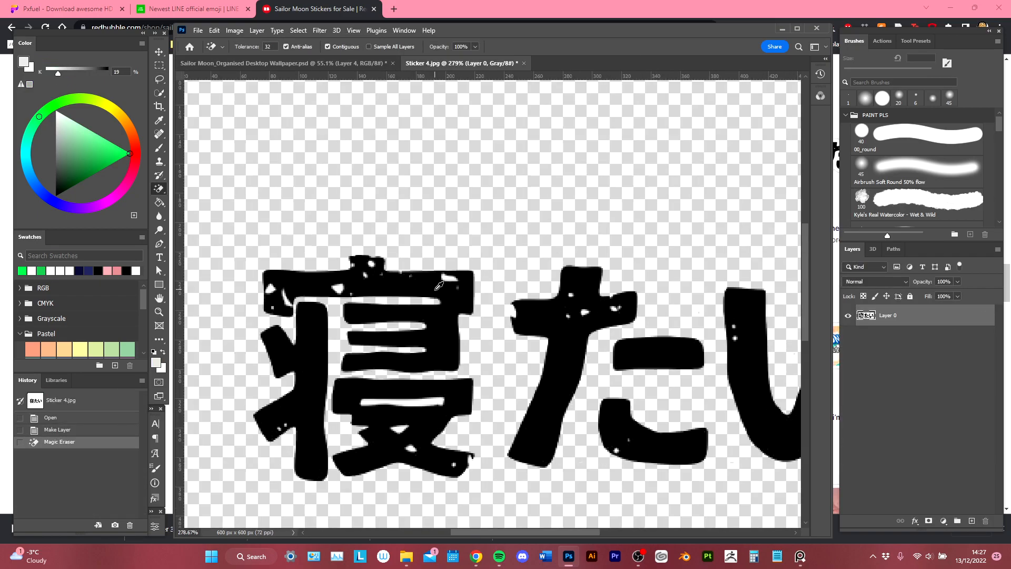
{"action": "key", "text": "ctrl+z"}
{"action": "key", "text": "ctrl+shift+z"}
{"action": "left_click_drag", "start_coordinate": [281, 262], "coordinate": [508, 244]}
Add a new layer below the lettering layer and try filling it with the Paint Bucket.
{"action": "left_click", "coordinate": [972, 520]}
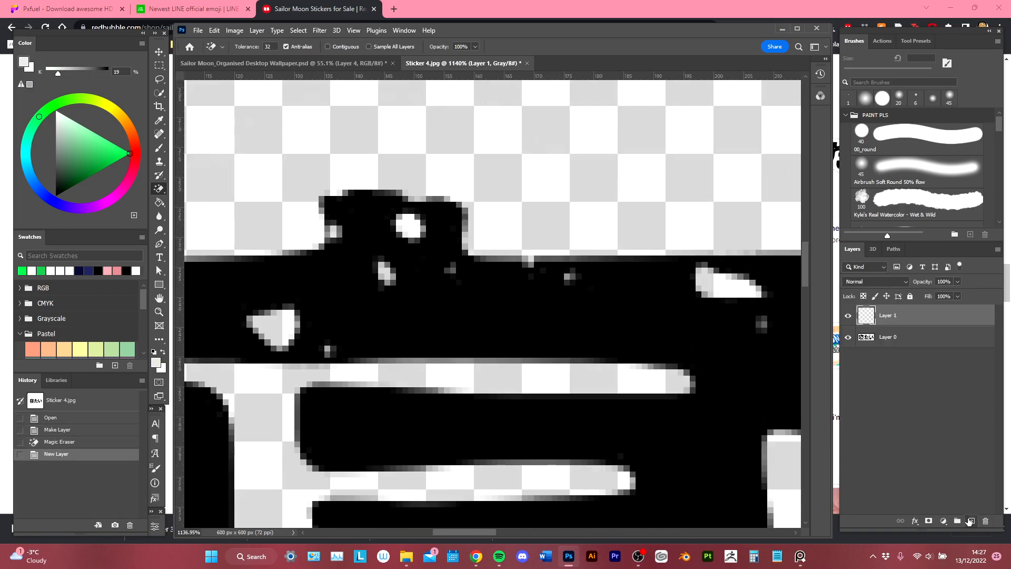
{"action": "key", "text": "ctrl+["}
{"action": "key", "text": "g"}
{"action": "left_click", "coordinate": [490, 257]}
{"action": "key", "text": "ctrl+z"}
Convert Sticker 4 to RGB Color mode with its layers kept separate and fill the lower layer with bright green.
{"action": "scroll", "coordinate": [493, 253], "scroll_direction": "down", "scroll_amount": 5}
{"action": "left_click", "coordinate": [234, 30]}
{"action": "mouse_move", "coordinate": [245, 40]}
{"action": "left_click", "coordinate": [369, 81]}
{"action": "left_click", "coordinate": [570, 220]}
{"action": "left_click", "coordinate": [595, 237]}
Erase the remaining white areas within the Japanese lettering using the Magic Eraser with Contiguous off.
{"action": "left_click", "coordinate": [950, 316]}
{"action": "scroll", "coordinate": [388, 302], "scroll_direction": "up", "scroll_amount": 6}
{"action": "key", "text": "e"}
{"action": "left_click", "coordinate": [388, 303]}
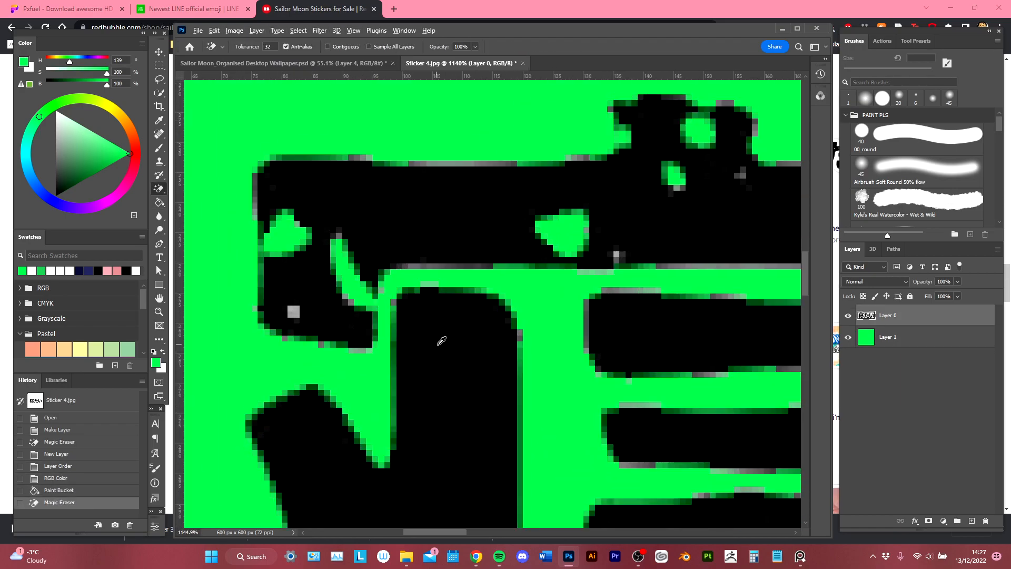
{"action": "scroll", "coordinate": [421, 316], "scroll_direction": "down", "scroll_amount": 8}
{"action": "left_click_drag", "start_coordinate": [560, 320], "coordinate": [437, 315]}
Add a white stroke to the Japanese lettering layer and convert it to a smart object.
{"action": "left_click", "coordinate": [922, 338]}
{"action": "left_click", "coordinate": [922, 323]}
{"action": "right_click", "coordinate": [921, 322]}
{"action": "double_click", "coordinate": [928, 320]}
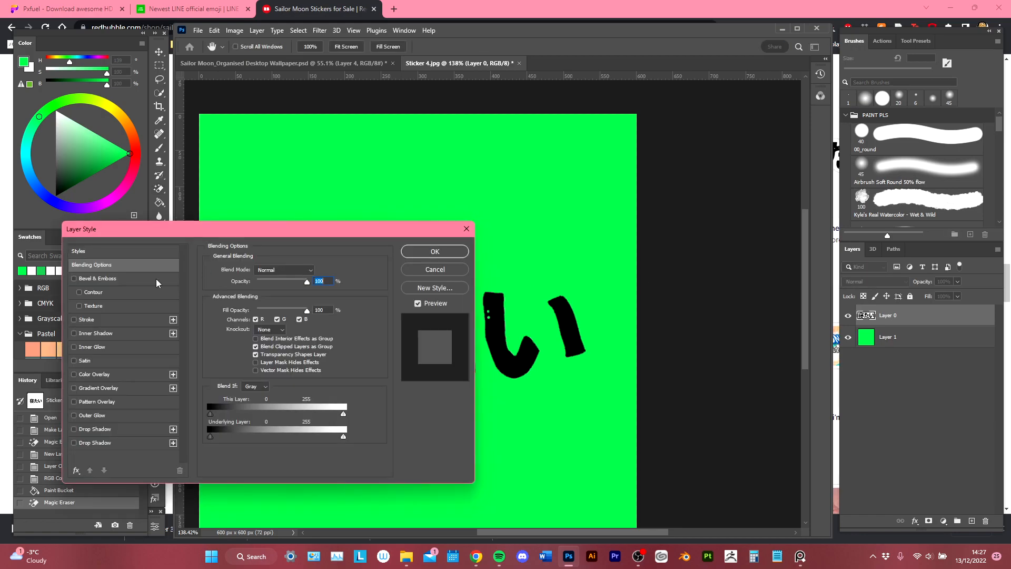
{"action": "left_click", "coordinate": [86, 319]}
{"action": "left_click_drag", "start_coordinate": [529, 332], "coordinate": [698, 335]}
{"action": "left_click", "coordinate": [444, 251]}
{"action": "right_click", "coordinate": [933, 316]}
{"action": "left_click", "coordinate": [831, 244]}
Copy the outlined Japanese lettering into the wallpaper document and close Sticker 4 without saving.
{"action": "left_click_drag", "start_coordinate": [895, 315], "coordinate": [498, 161]}
{"action": "left_click", "coordinate": [519, 63]}
{"action": "left_click", "coordinate": [502, 219]}
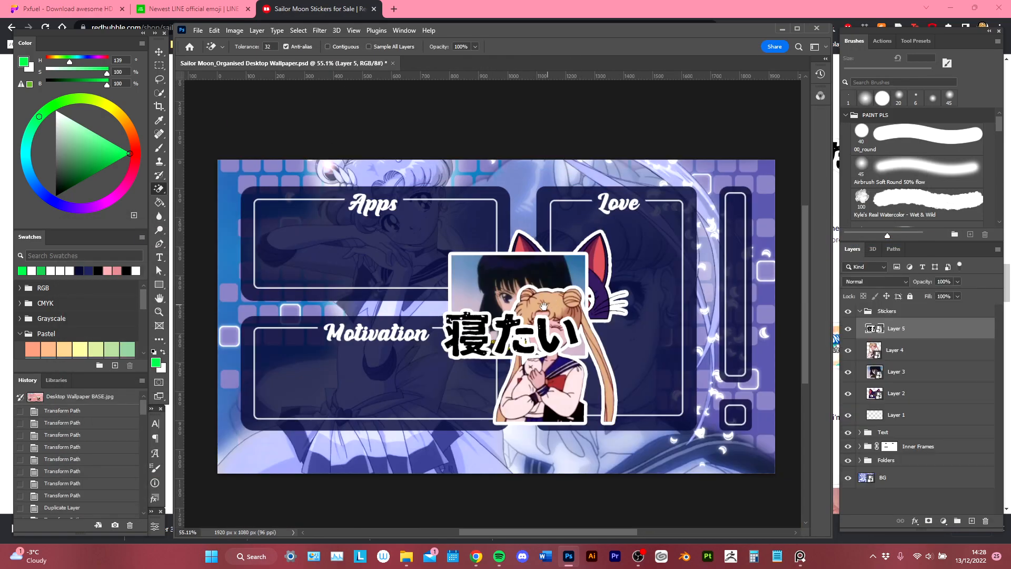
Delete the empty Layer 1 from the Stickers group in the wallpaper document.
{"action": "left_click_drag", "start_coordinate": [545, 305], "coordinate": [538, 310]}
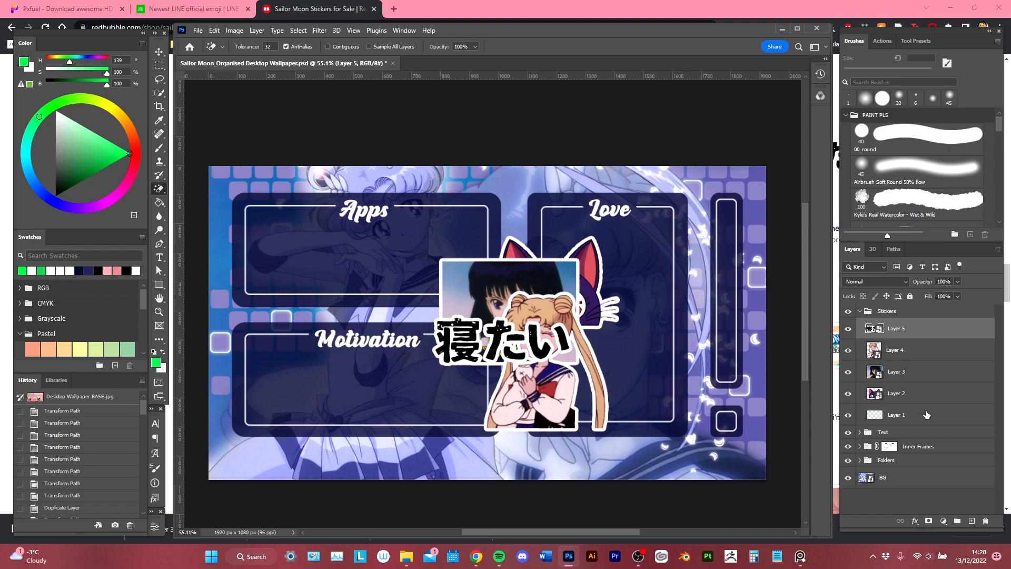
{"action": "left_click", "coordinate": [927, 415]}
{"action": "left_click", "coordinate": [987, 521]}
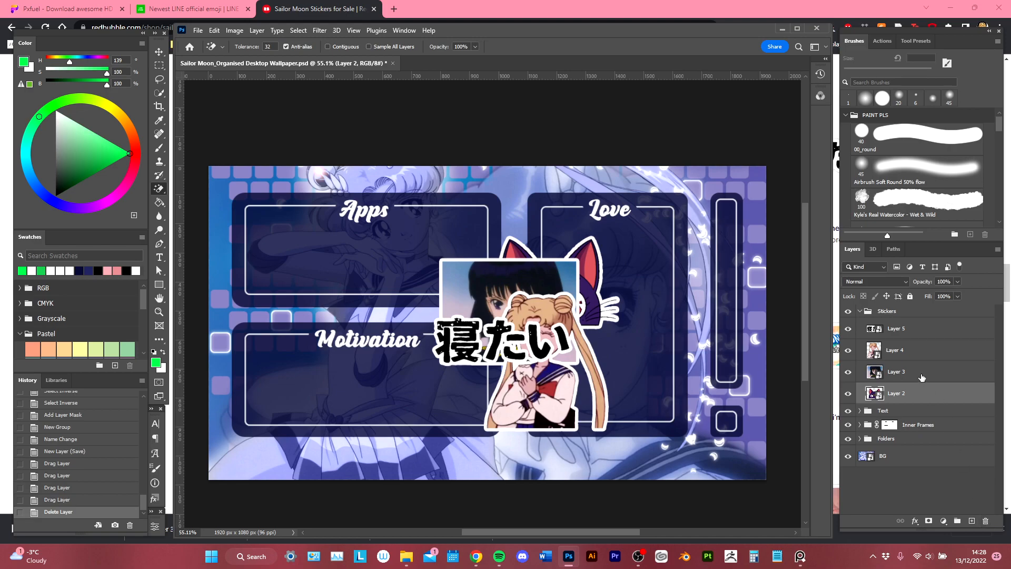
Spread the four stickers apart: lettering between Apps and Motivation, subtitled screencap and blonde girl along the wallpaper's lower edge, cat head along its upper edge.
{"action": "left_click", "coordinate": [906, 337]}
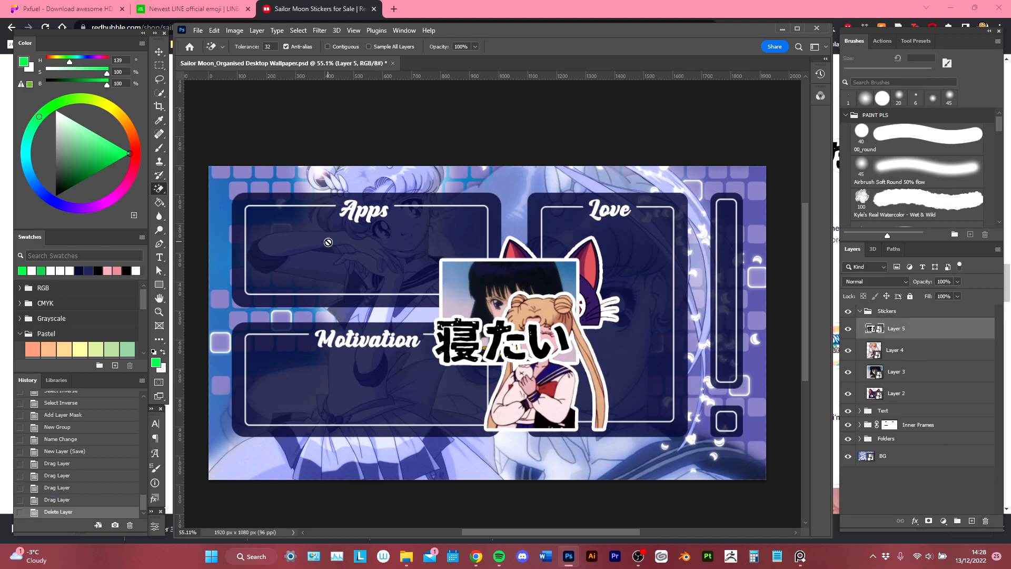
{"action": "key", "text": "v"}
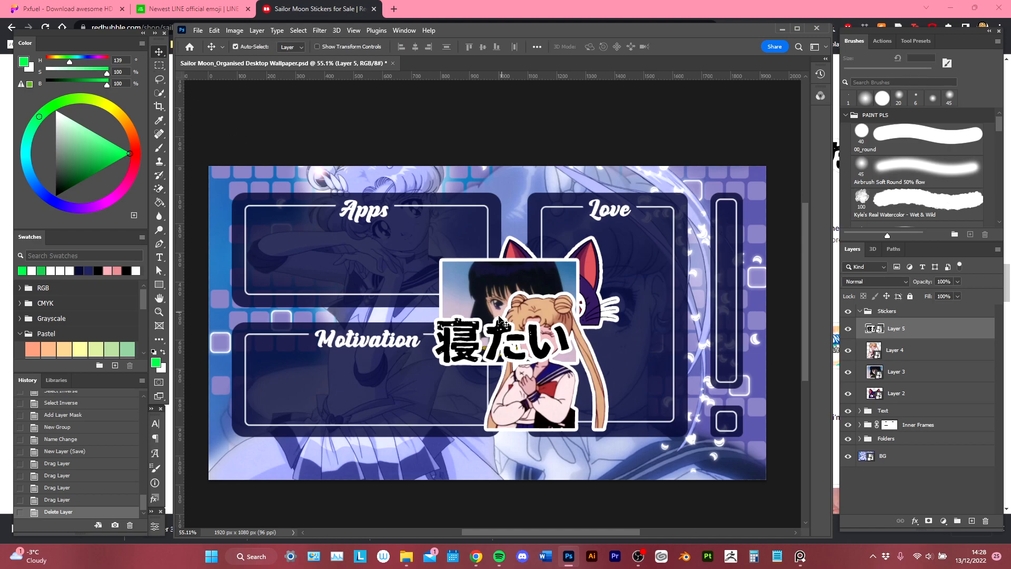
{"action": "left_click_drag", "start_coordinate": [494, 343], "coordinate": [286, 289]}
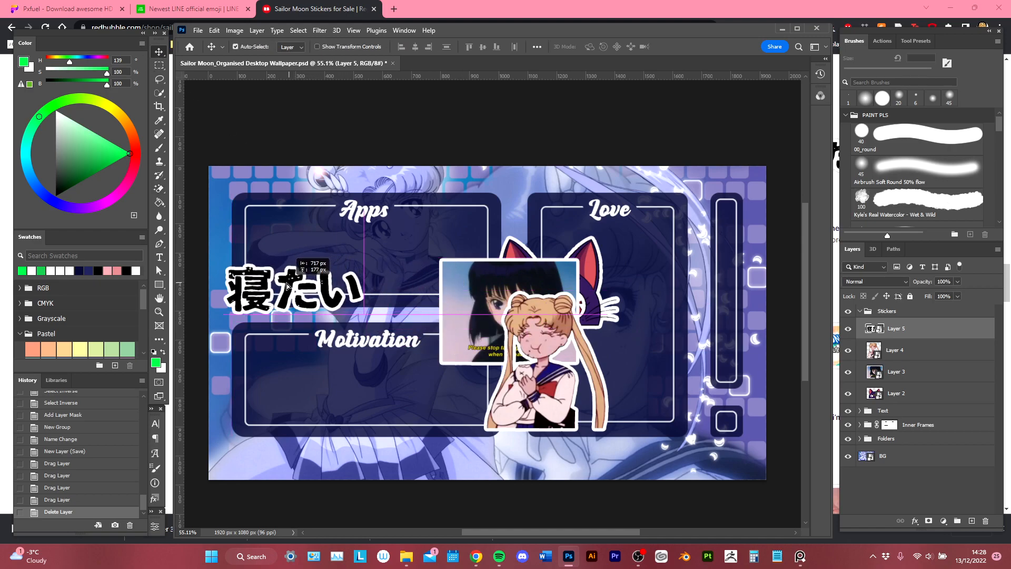
{"action": "left_click_drag", "start_coordinate": [471, 310], "coordinate": [449, 430]}
{"action": "left_click_drag", "start_coordinate": [542, 376], "coordinate": [655, 424]}
{"action": "left_click_drag", "start_coordinate": [548, 298], "coordinate": [475, 211]}
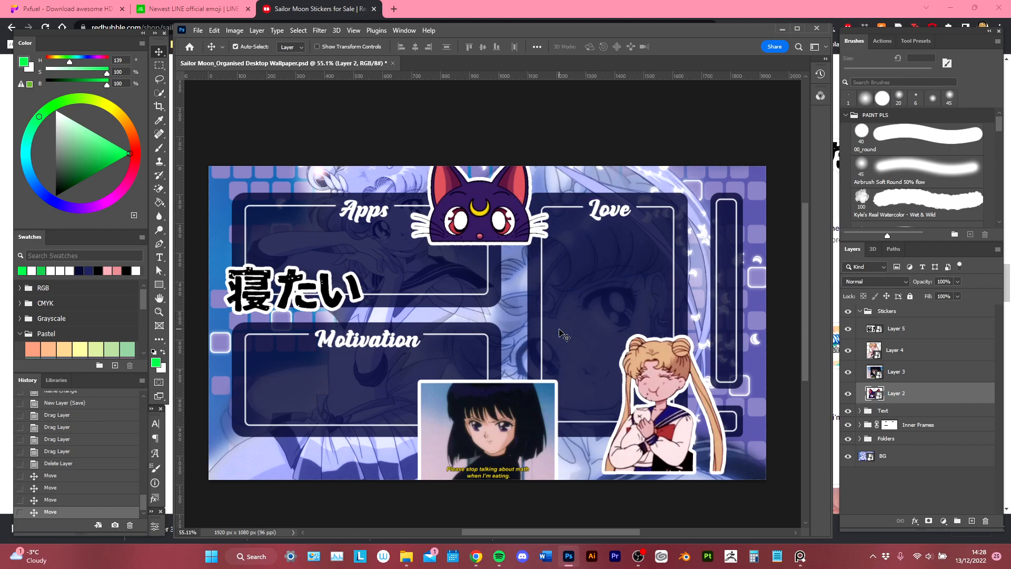
Scale the cat head sticker to about 39%, rotate it about 16° and place it on the Apps frame's upper right corner.
{"action": "key", "text": "ctrl+t"}
{"action": "left_click_drag", "start_coordinate": [547, 244], "coordinate": [497, 216]}
{"action": "left_click_drag", "start_coordinate": [522, 169], "coordinate": [529, 177]}
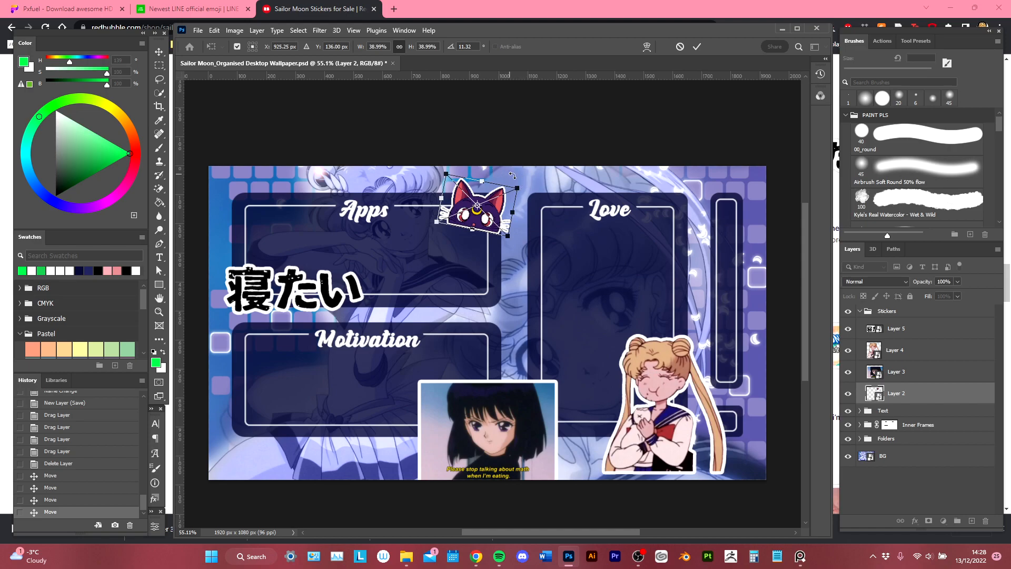
{"action": "left_click_drag", "start_coordinate": [512, 175], "coordinate": [535, 179]}
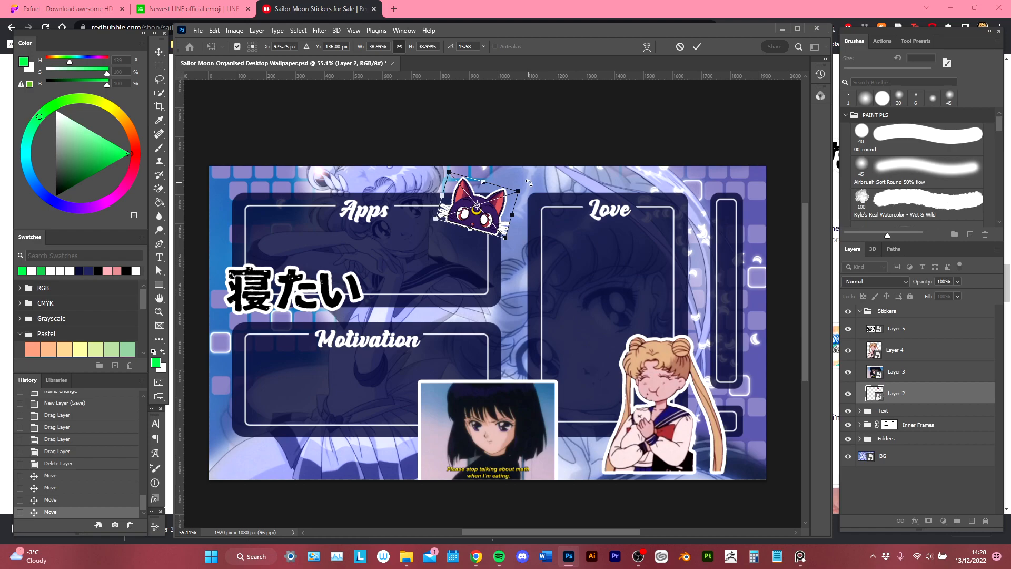
{"action": "mouse_move", "coordinate": [529, 183]}
{"action": "left_mouse_down"}
{"action": "mouse_move", "coordinate": [525, 168]}
{"action": "mouse_move", "coordinate": [521, 190]}
{"action": "mouse_move", "coordinate": [495, 208]}
{"action": "mouse_move", "coordinate": [523, 194]}
{"action": "left_mouse_up"}
{"action": "key", "text": "Return"}
Move the Japanese lettering to the Motivation frame's lower left corner and scale it down.
{"action": "left_click_drag", "start_coordinate": [329, 292], "coordinate": [307, 424]}
{"action": "key", "text": "ctrl+t"}
{"action": "key", "text": "Return"}
Scale the subtitled screencap sticker to about 43% and place it over the Love frame's lower left corner.
{"action": "left_click_drag", "start_coordinate": [433, 431], "coordinate": [459, 351]}
{"action": "key", "text": "ctrl+t"}
{"action": "left_click_drag", "start_coordinate": [574, 409], "coordinate": [566, 436]}
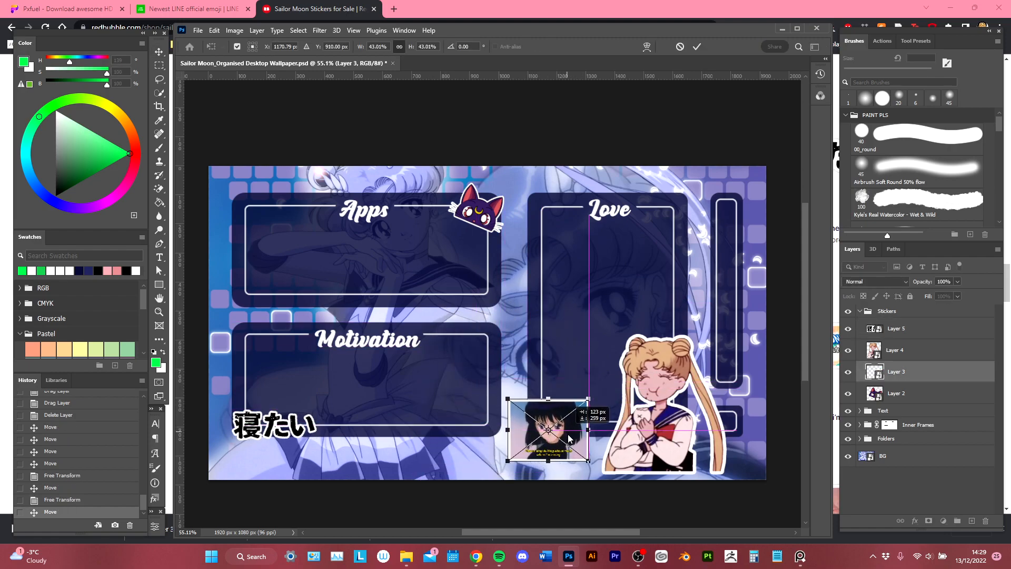
{"action": "key", "text": "Return"}
Scale the blonde girl sticker to about 38%, rotate it about 6° and place it on the Love frame's right edge.
{"action": "left_click_drag", "start_coordinate": [669, 432], "coordinate": [668, 321]}
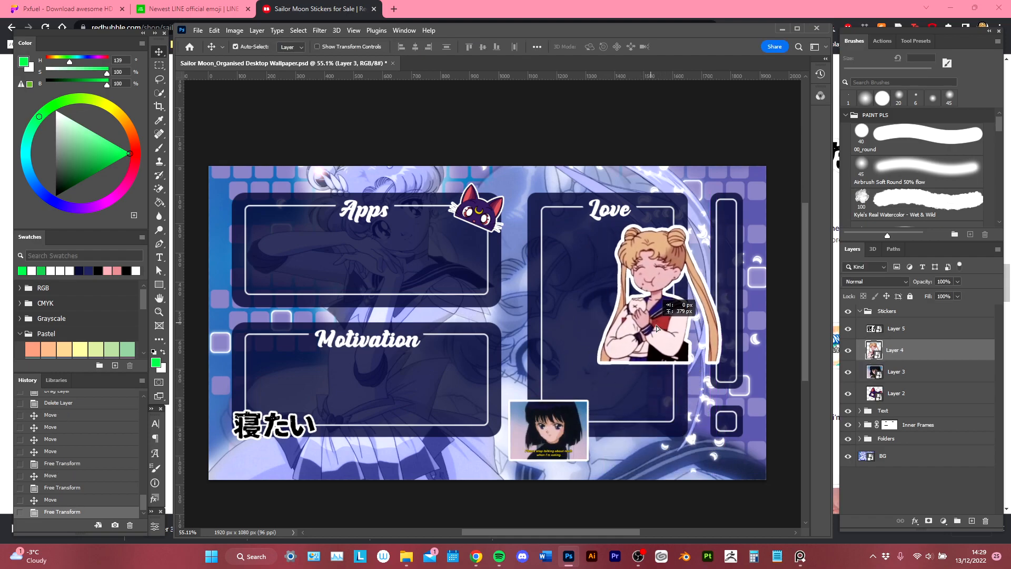
{"action": "key", "text": "ctrl+t"}
{"action": "left_click_drag", "start_coordinate": [736, 290], "coordinate": [680, 284]}
{"action": "left_click_drag", "start_coordinate": [690, 246], "coordinate": [695, 249]}
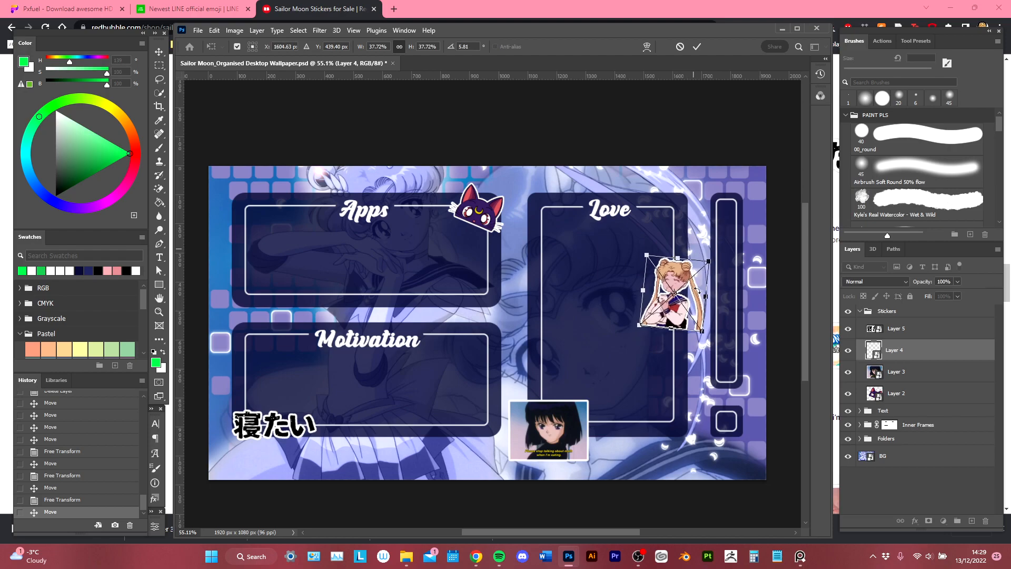
{"action": "key", "text": "Return"}
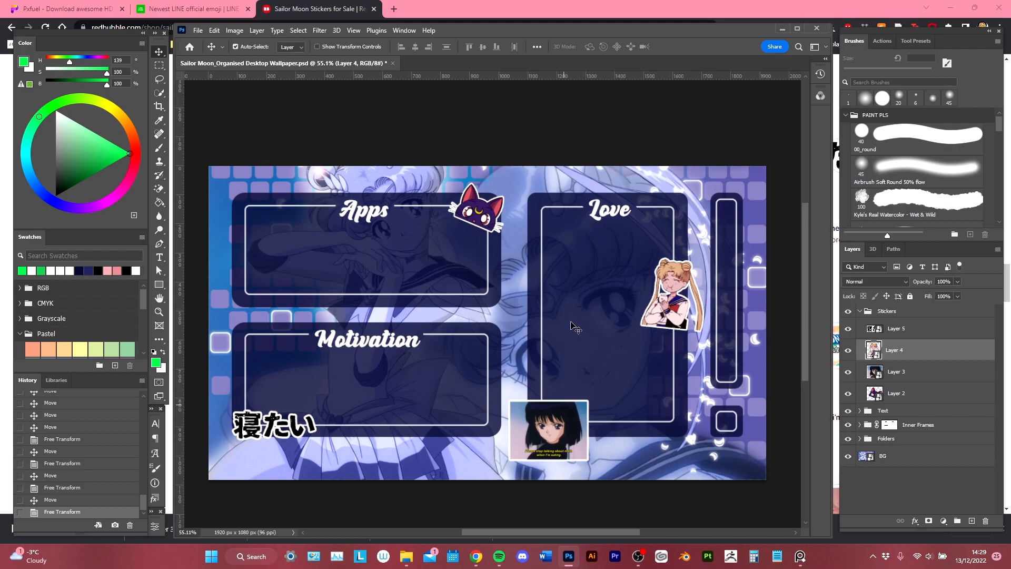
Collapse the Stickers group, create a new group above it and add a placeholder text layer in the Motivation frame.
{"action": "key", "text": "t"}
{"action": "left_click", "coordinate": [860, 312]}
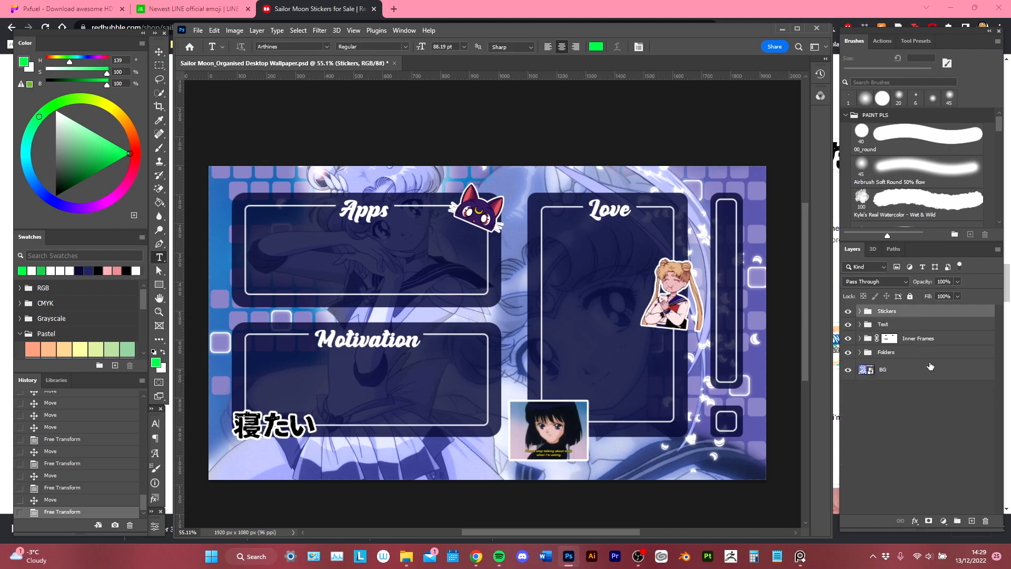
{"action": "left_click", "coordinate": [958, 521]}
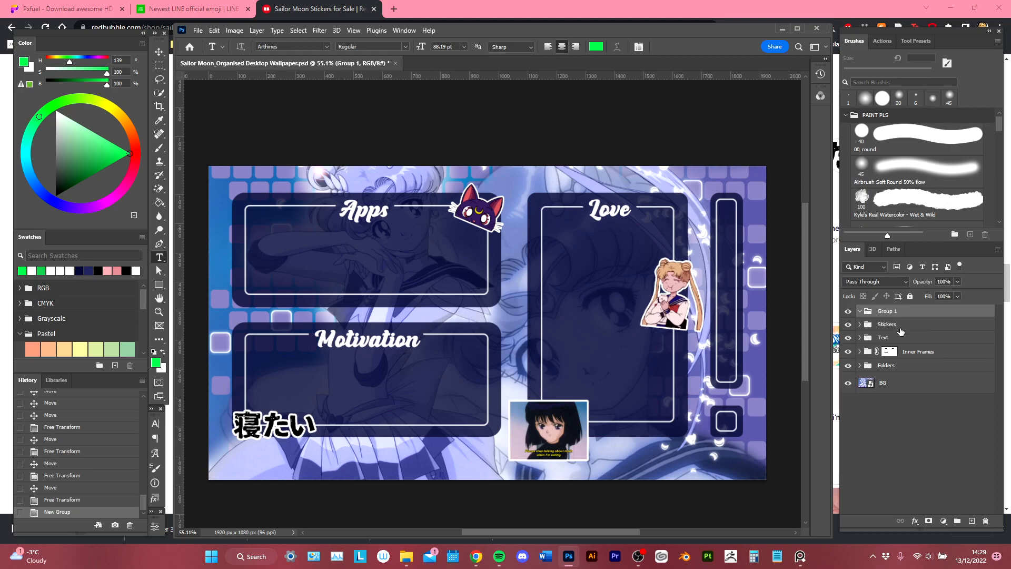
{"action": "left_click", "coordinate": [319, 385]}
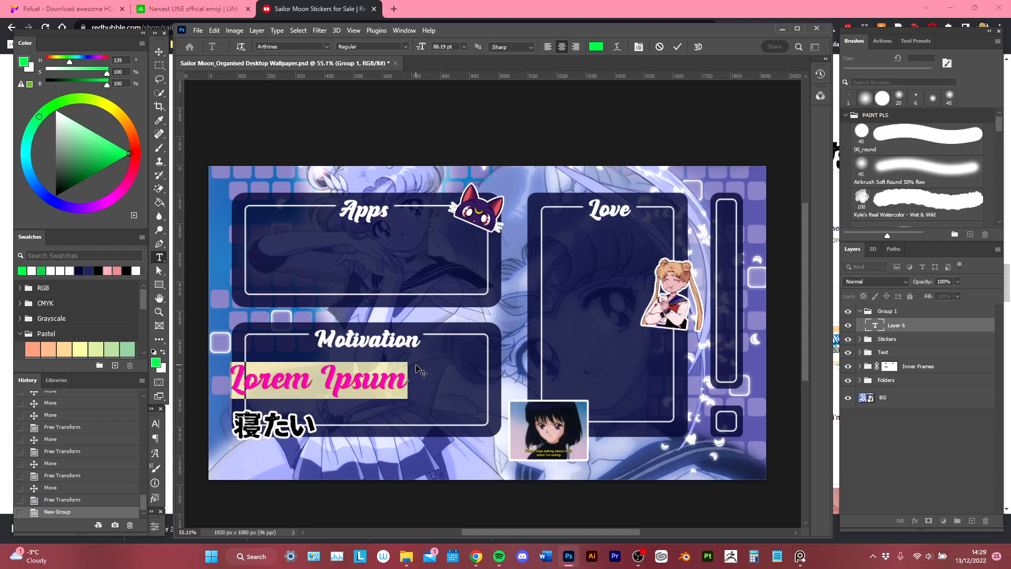
{"action": "key", "text": "ctrl+Return"}
Set the placeholder text's colour to white.
{"action": "left_click", "coordinate": [596, 47]}
{"action": "left_click", "coordinate": [325, 344]}
{"action": "key", "text": "Return"}
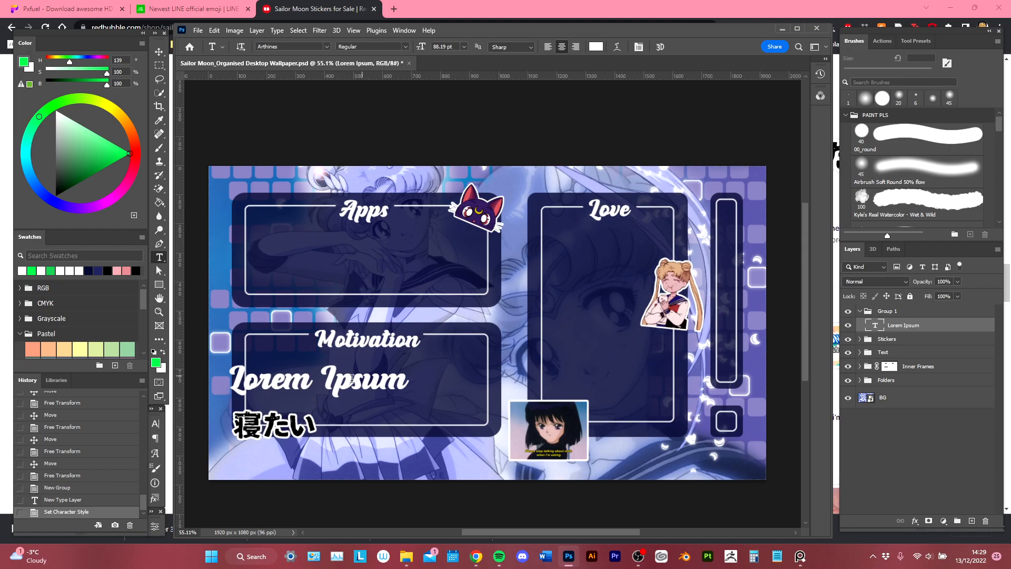
{"action": "left_click", "coordinate": [345, 384]}
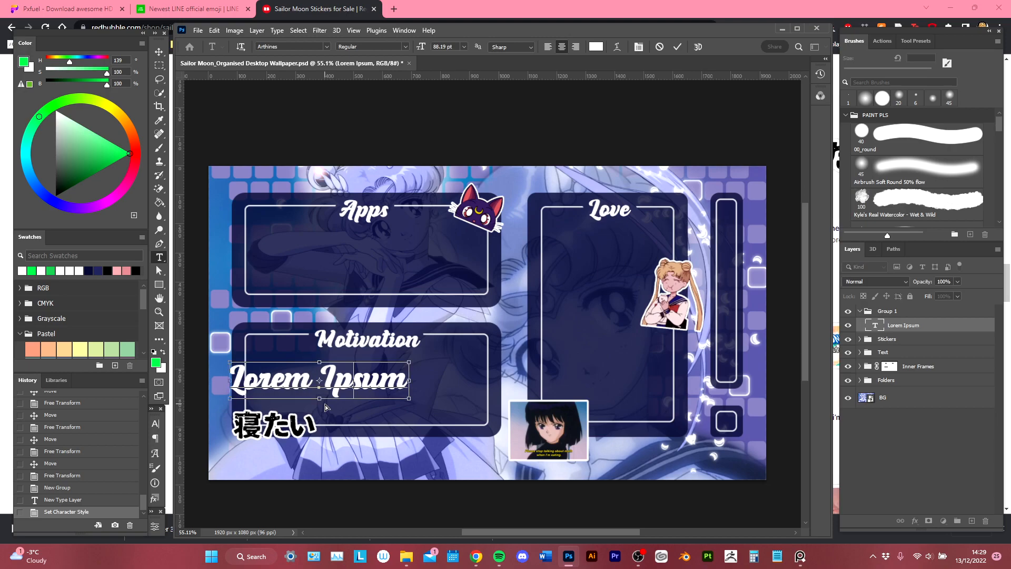
{"action": "key", "text": "ctrl+a"}
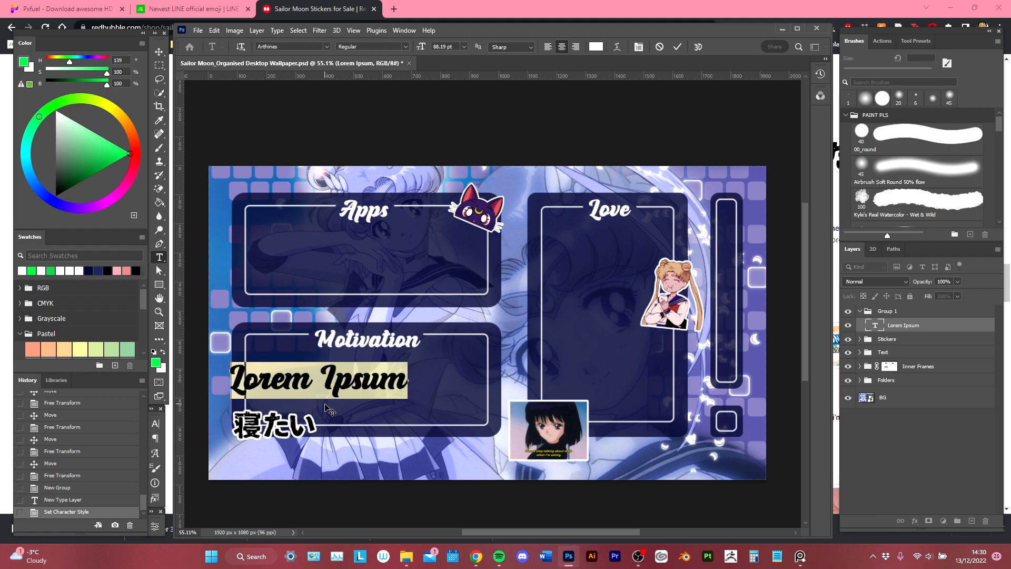
{"action": "key", "text": "ctrl+Return"}
Centre the placeholder text in the Motivation frame and replace its wording with "Love yourself !".
{"action": "key", "text": "v"}
{"action": "left_click_drag", "start_coordinate": [339, 374], "coordinate": [442, 399]}
{"action": "double_click", "coordinate": [437, 376]}
{"action": "type", "text": "Love yourself !"}
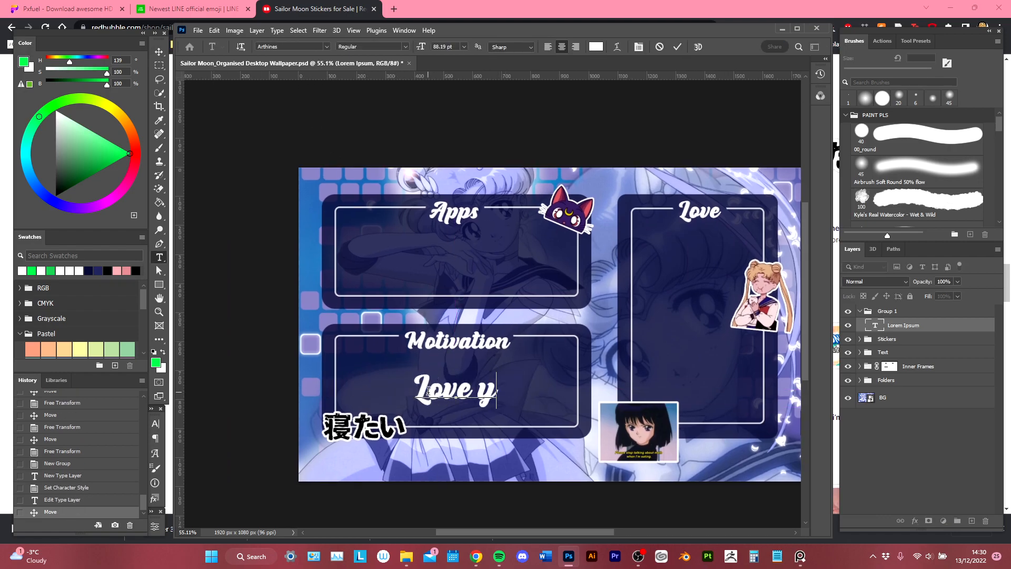
{"action": "key", "text": "ctrl+Return"}
Move the "Love yourself !" text slightly up within the Motivation frame.
{"action": "key", "text": "v"}
{"action": "key", "text": "shift+Up"}
{"action": "key", "text": "shift+Up"}
{"action": "key", "text": "ctrl+t"}
{"action": "left_click_drag", "start_coordinate": [437, 378], "coordinate": [438, 376]}
{"action": "key", "text": "Return"}
Change the motivation text's font to A little sunshine.
{"action": "key", "text": "t"}
{"action": "left_click", "coordinate": [327, 47]}
{"action": "left_click", "coordinate": [328, 46]}
{"action": "left_click_drag", "start_coordinate": [421, 237], "coordinate": [508, 239]}
{"action": "left_click", "coordinate": [327, 46]}
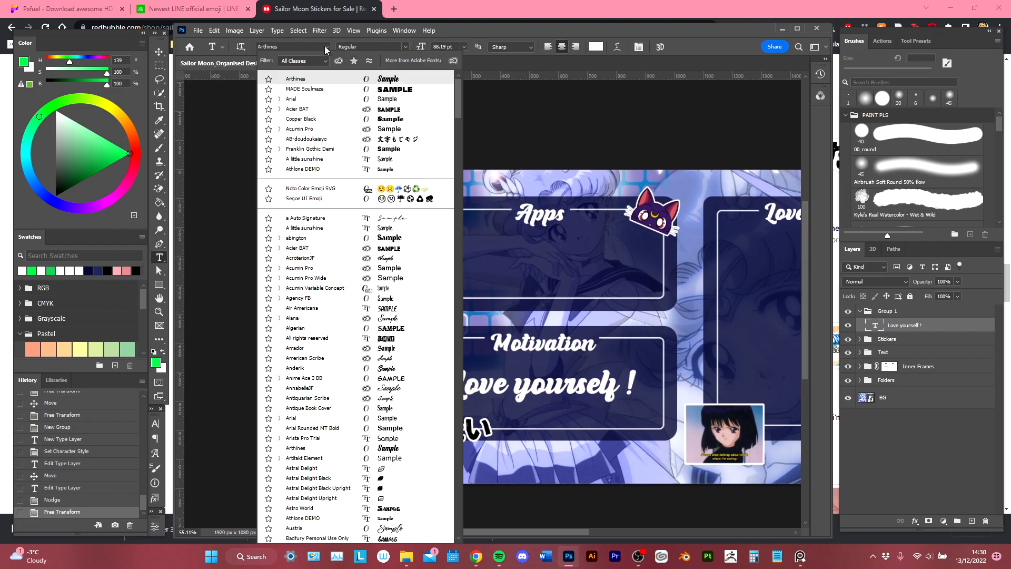
{"action": "left_click", "coordinate": [362, 230]}
Extend the motivation text to read "Remember to love yourself !" on two lines, with a lowercase l in "love".
{"action": "left_click", "coordinate": [491, 377]}
{"action": "type", "text": "Remember"}
{"action": "key", "text": "Return"}
{"action": "type", "text": "to"}
{"action": "key", "text": "Right"}
{"action": "key", "text": "Delete"}
{"action": "type", "text": "l"}
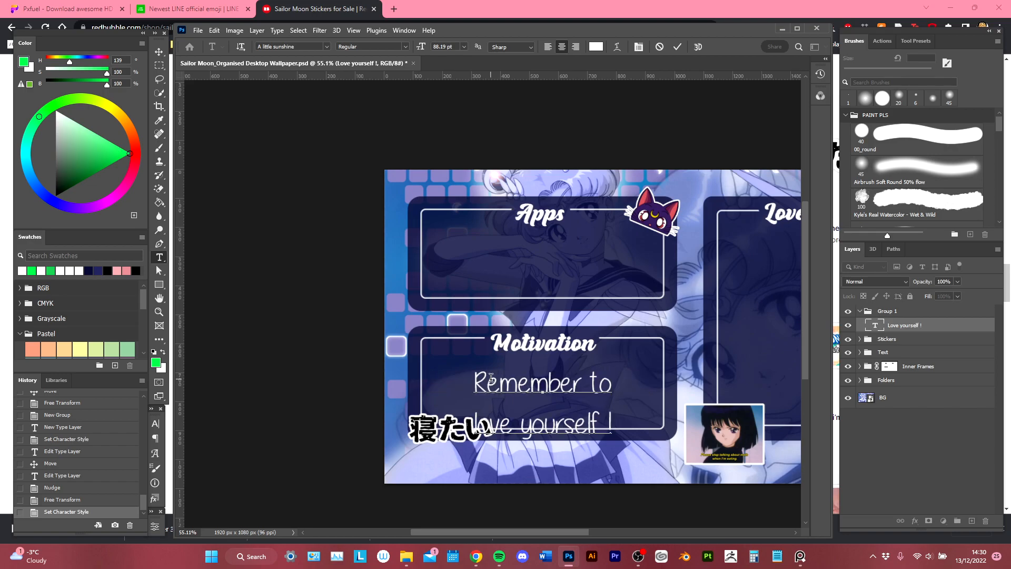
{"action": "key", "text": "ctrl+Return"}
Nudge the two-line quote up inside the Motivation frame and reduce its line spacing.
{"action": "key", "text": "v"}
{"action": "key", "text": "shift+Up"}
{"action": "key", "text": "shift+Up"}
{"action": "key", "text": "shift+Up"}
{"action": "key", "text": "shift+Up"}
{"action": "key", "text": "shift+Up"}
{"action": "key", "text": "shift+Up"}
{"action": "left_click", "coordinate": [155, 423]}
{"action": "left_click_drag", "start_coordinate": [231, 452], "coordinate": [217, 452]}
Scale the two-line quote down to a font size of about 77 pt and apply faux italic.
{"action": "key", "text": "ctrl+t"}
{"action": "mouse_move", "coordinate": [539, 373]}
{"action": "left_mouse_down"}
{"action": "mouse_move", "coordinate": [549, 385]}
{"action": "mouse_move", "coordinate": [538, 382]}
{"action": "left_mouse_up"}
{"action": "left_click_drag", "start_coordinate": [543, 424], "coordinate": [544, 416]}
{"action": "key", "text": "Return"}
{"action": "left_click", "coordinate": [190, 496]}
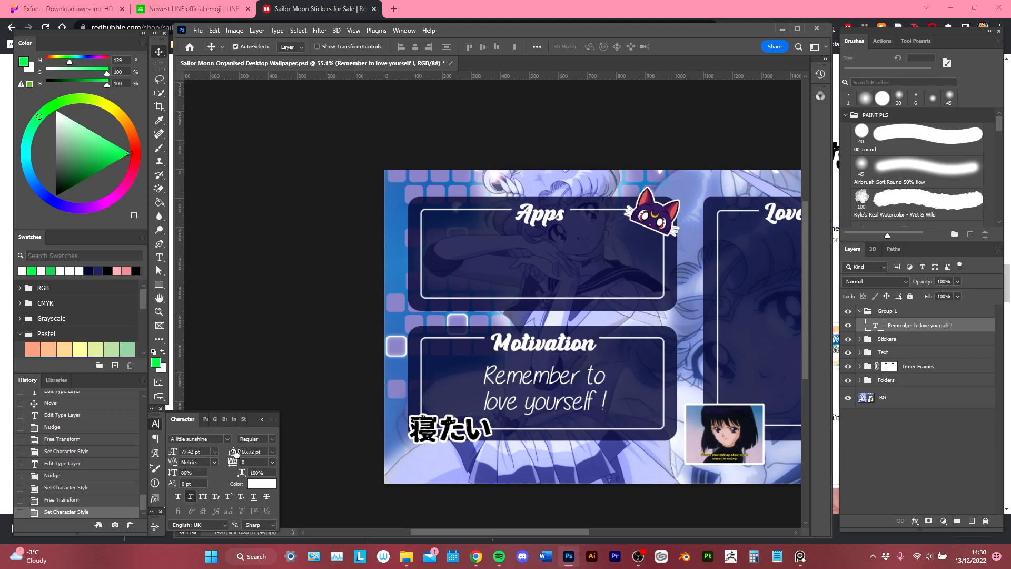
Set the quote's leading to 61 pt and reposition it beneath the Motivation title.
{"action": "left_click_drag", "start_coordinate": [235, 452], "coordinate": [215, 460]}
{"action": "key", "text": "ctrl+t"}
{"action": "left_click_drag", "start_coordinate": [580, 379], "coordinate": [529, 396]}
{"action": "key", "text": "Return"}
{"action": "left_click_drag", "start_coordinate": [571, 451], "coordinate": [496, 428]}
Try adjusting the quote with Free Transform and undo that transformation.
{"action": "key", "text": "ctrl+t"}
{"action": "left_click_drag", "start_coordinate": [530, 390], "coordinate": [482, 397]}
{"action": "key", "text": "Return"}
{"action": "key", "text": "ctrl+z"}
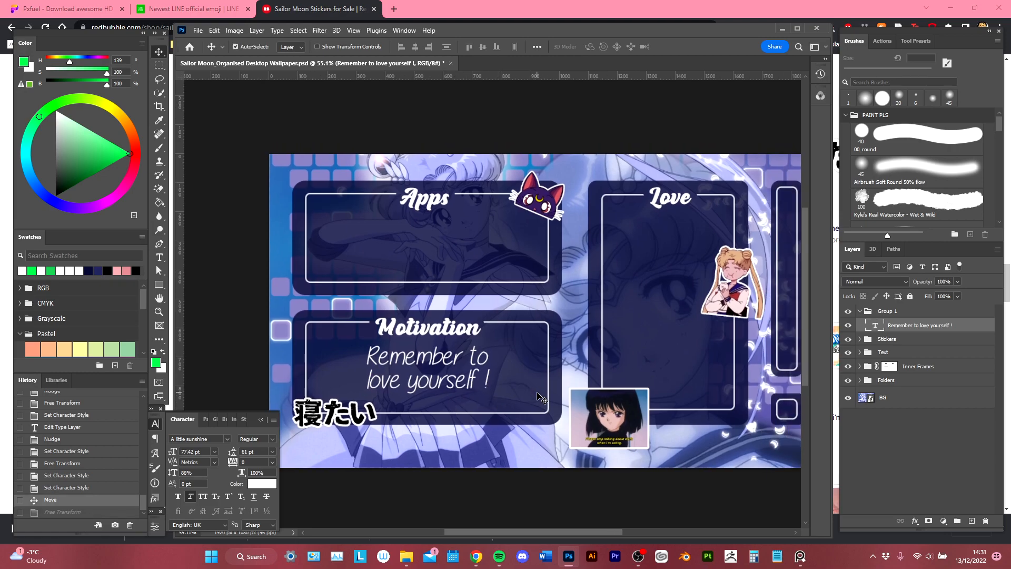
Nudge the quote slightly down within the Motivation frame.
{"action": "key", "text": "Down"}
{"action": "key", "text": "Down"}
{"action": "key", "text": "Down"}
Switch to Chrome and search for images of "usagi sailor moon quotes" in a new tab.
{"action": "left_click", "coordinate": [514, 6]}
{"action": "left_click", "coordinate": [394, 8]}
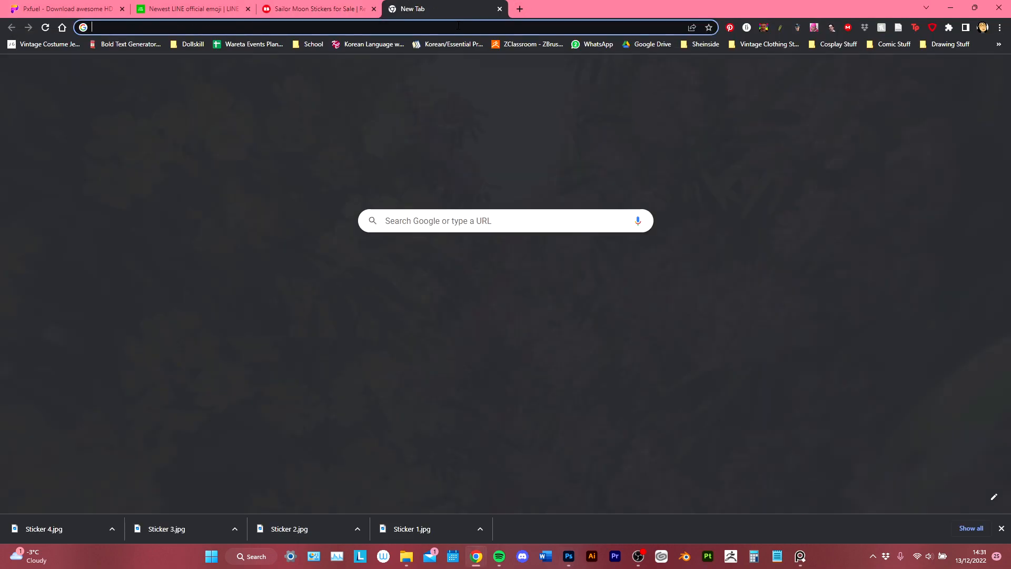
{"action": "type", "text": "usagi sailor moon"}
{"action": "key", "text": "Return"}
{"action": "left_click", "coordinate": [176, 109]}
{"action": "left_click", "coordinate": [227, 81]}
{"action": "type", "text": "quotes"}
{"action": "key", "text": "Return"}
Preview several Sailor Moon quote images from the search results for use in the Love frame.
{"action": "left_click", "coordinate": [177, 232]}
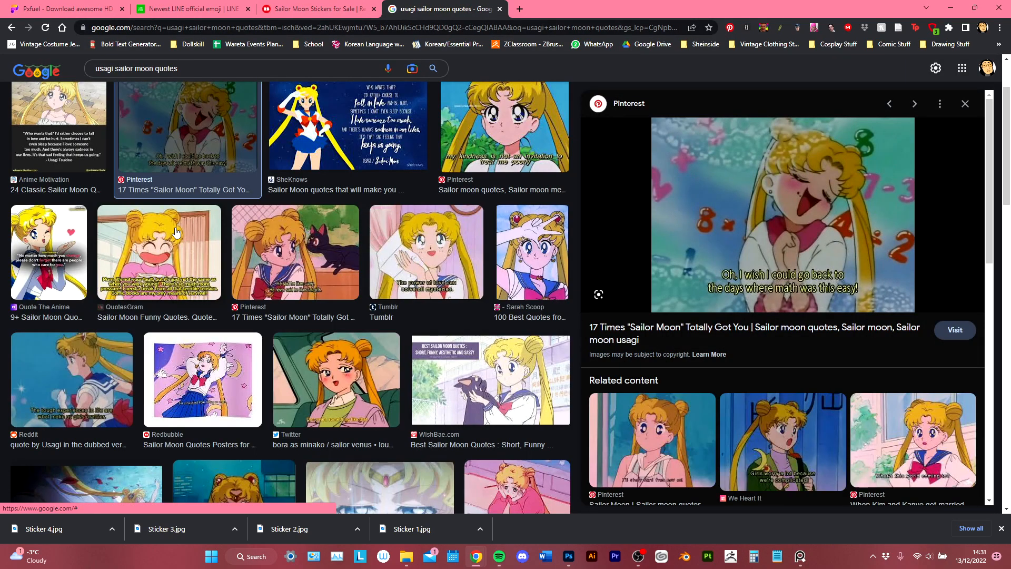
{"action": "left_click", "coordinate": [662, 432]}
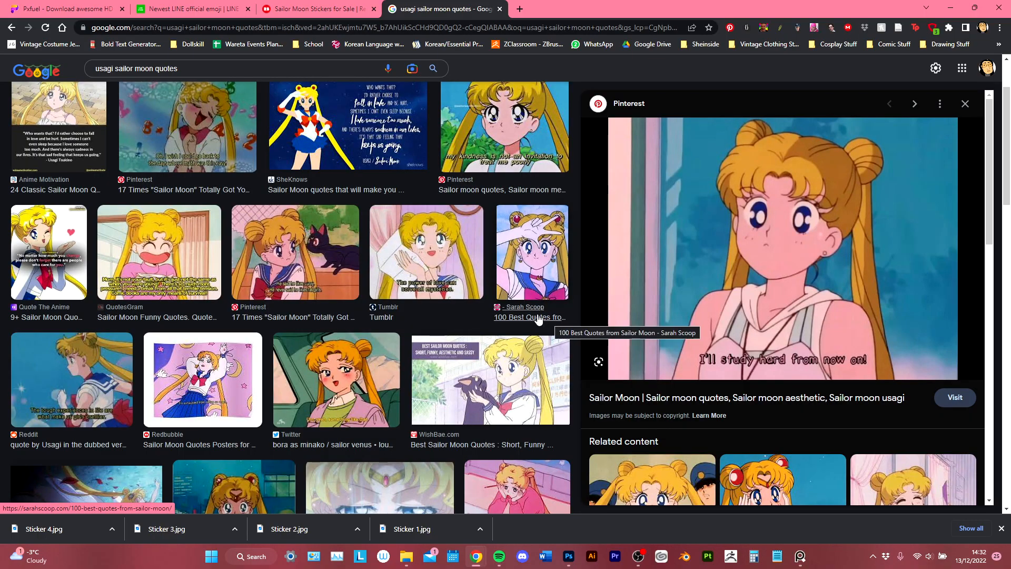
{"action": "left_click", "coordinate": [426, 251]}
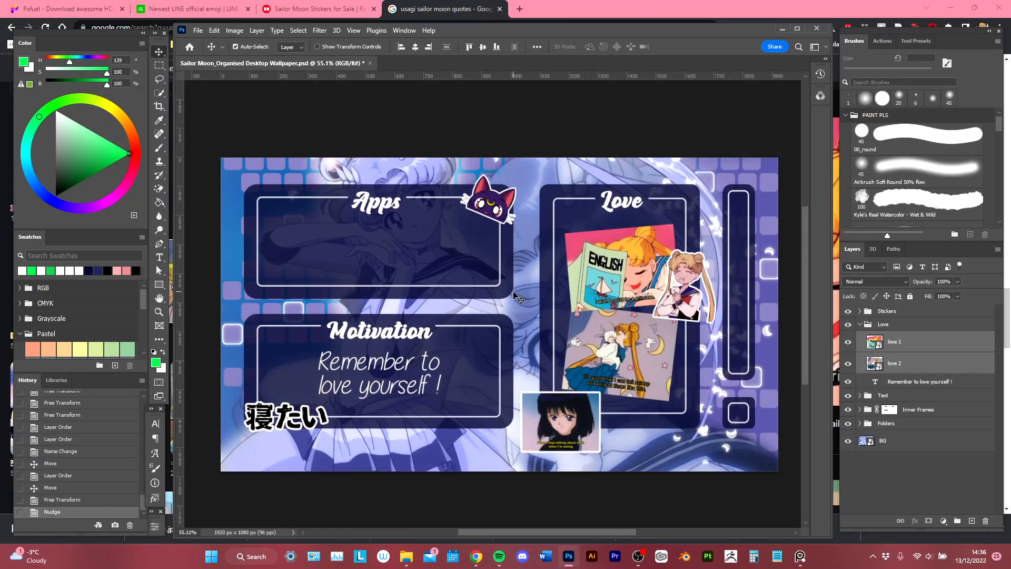
Collapse the Love group and export the wallpaper as a PNG at 1920 x 1080 px.
{"action": "left_click", "coordinate": [861, 325]}
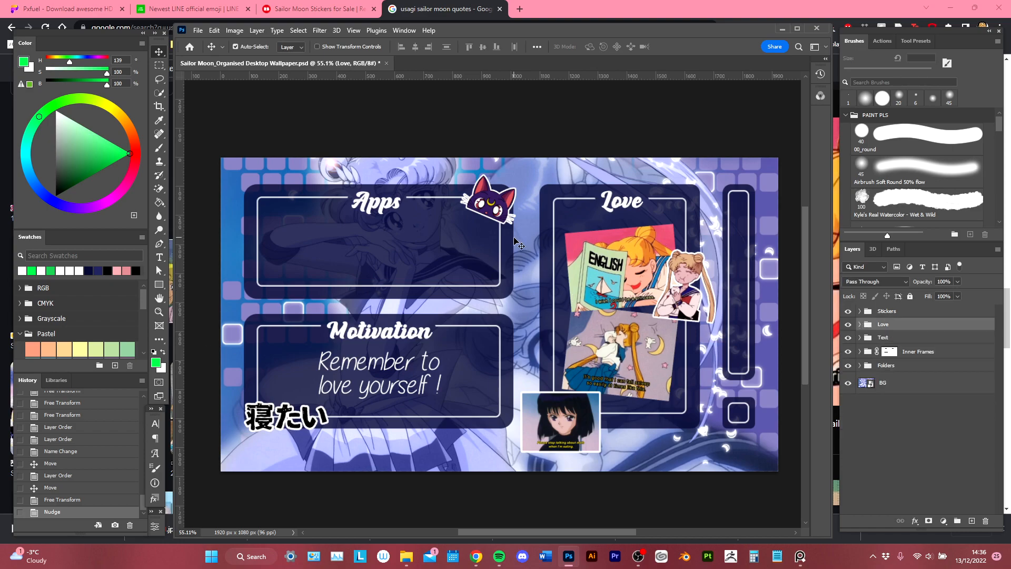
{"action": "left_click", "coordinate": [198, 31]}
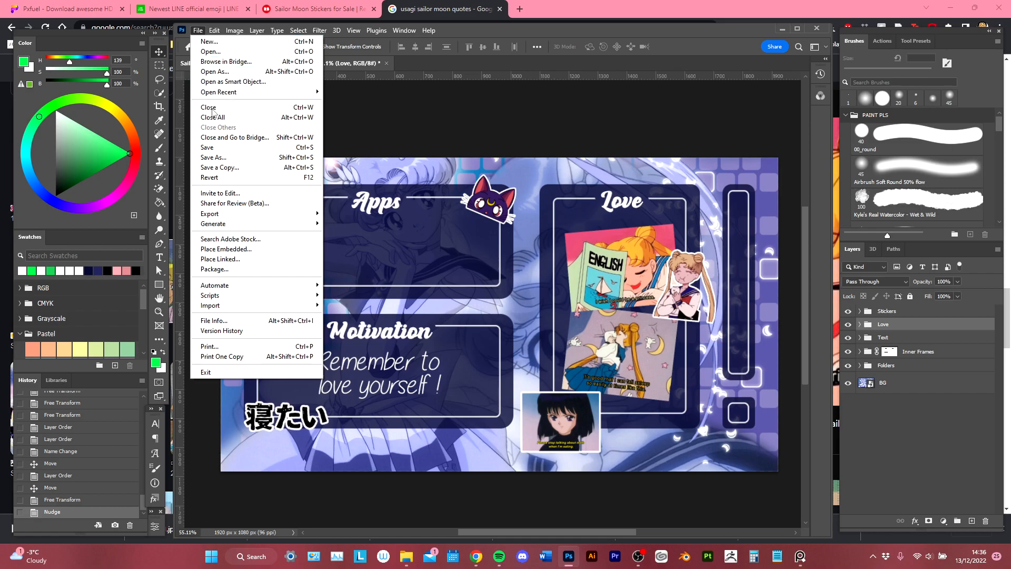
{"action": "mouse_move", "coordinate": [232, 218]}
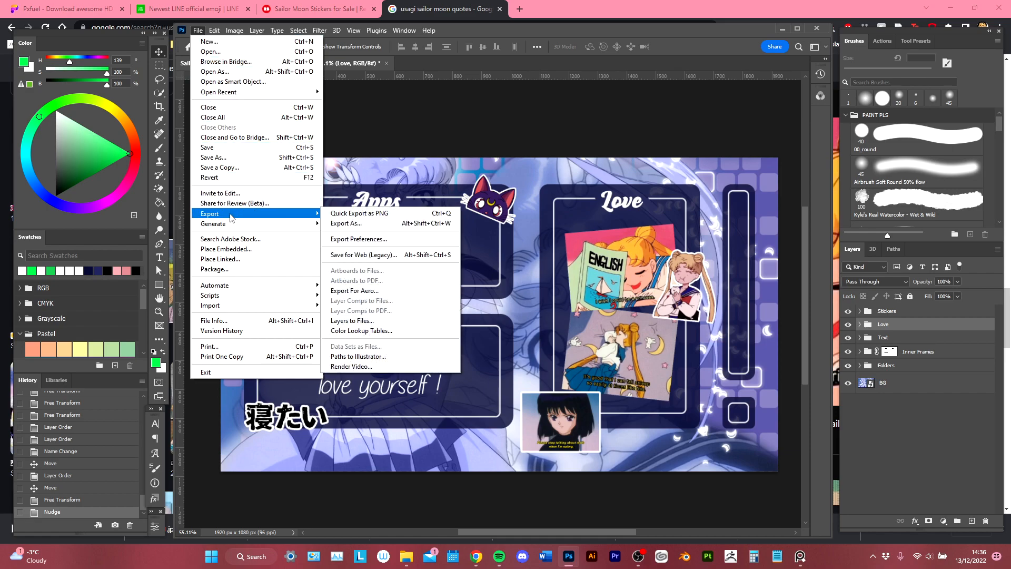
{"action": "left_click", "coordinate": [346, 224]}
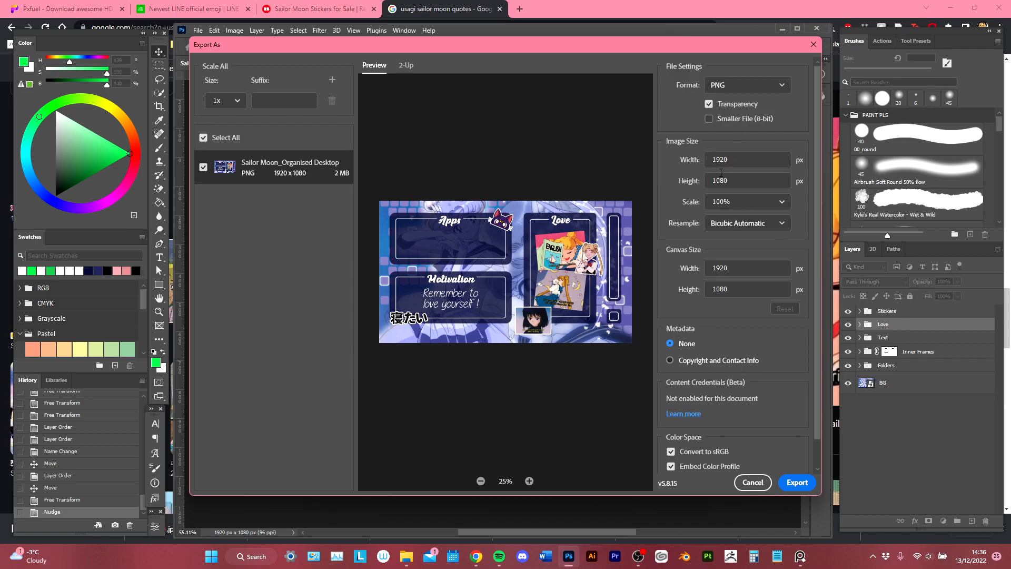
{"action": "left_click", "coordinate": [741, 81]}
{"action": "left_click", "coordinate": [741, 81]}
{"action": "left_click", "coordinate": [807, 486]}
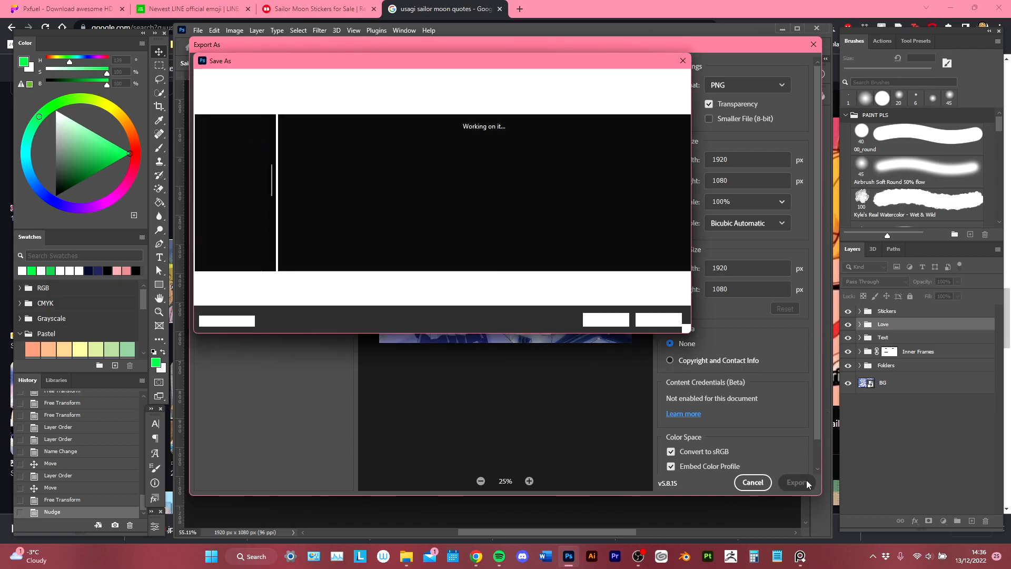
Save the exported file as "Sailor Moon_Organised Desktop Wallpaper.png" in the Organised Desktop Wallpaper folder.
{"action": "scroll", "coordinate": [258, 174], "scroll_direction": "up", "scroll_amount": 10}
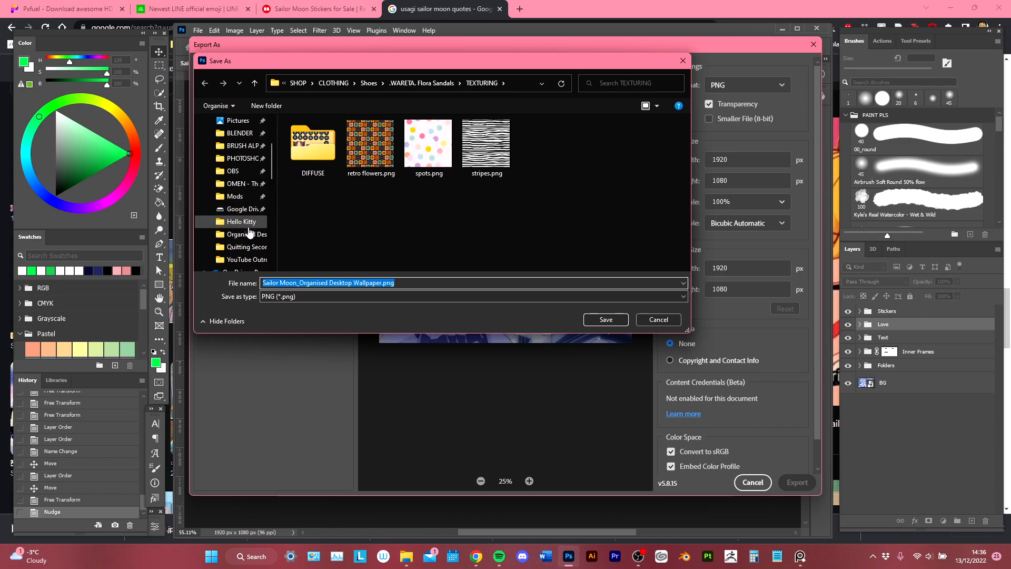
{"action": "left_click", "coordinate": [251, 239]}
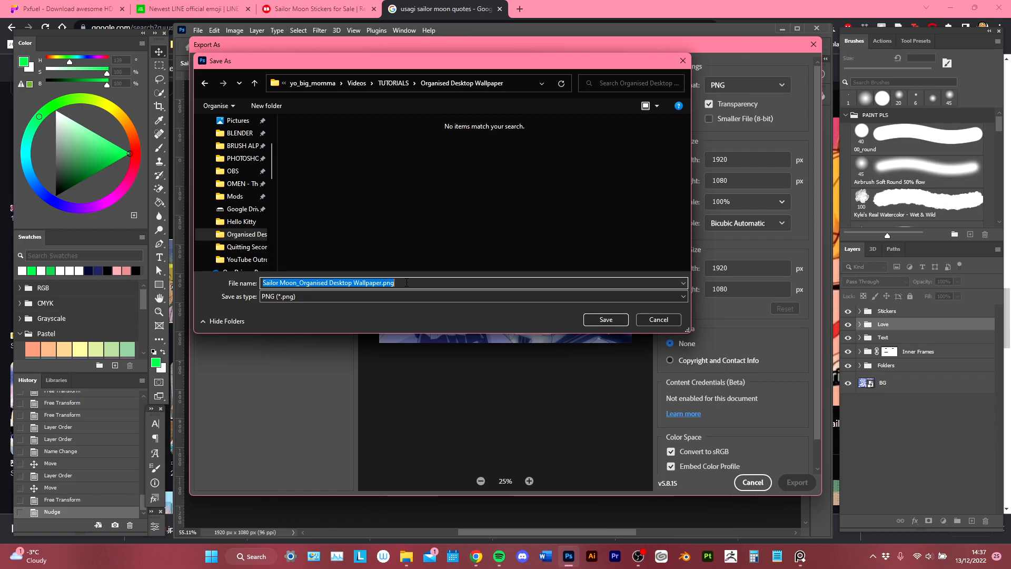
{"action": "left_click", "coordinate": [605, 320]}
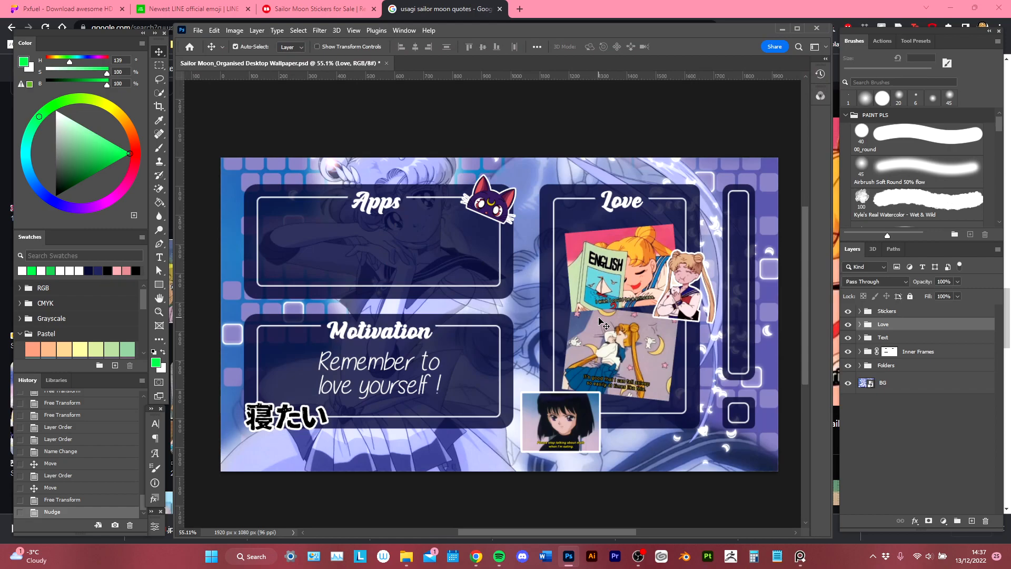
Save the layered wallpaper document and close both Photoshop and the browser.
{"action": "key", "text": "ctrl+s"}
{"action": "left_click", "coordinate": [817, 28]}
{"action": "left_click", "coordinate": [996, 5]}
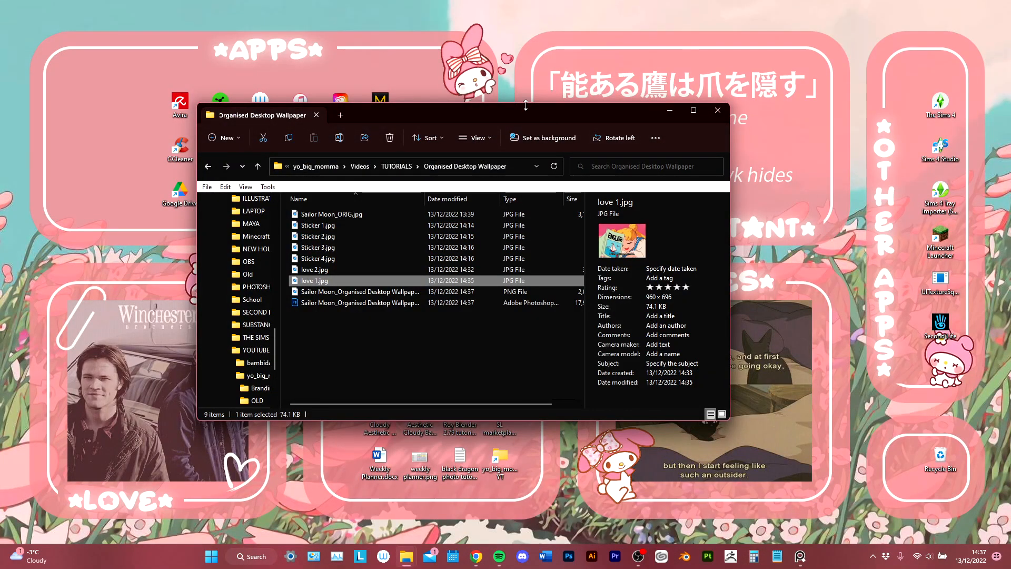
Open the desktop's Personalisation settings and go to the Background options for choosing a photo.
{"action": "left_click_drag", "start_coordinate": [522, 113], "coordinate": [689, 144]}
{"action": "right_click", "coordinate": [244, 344]}
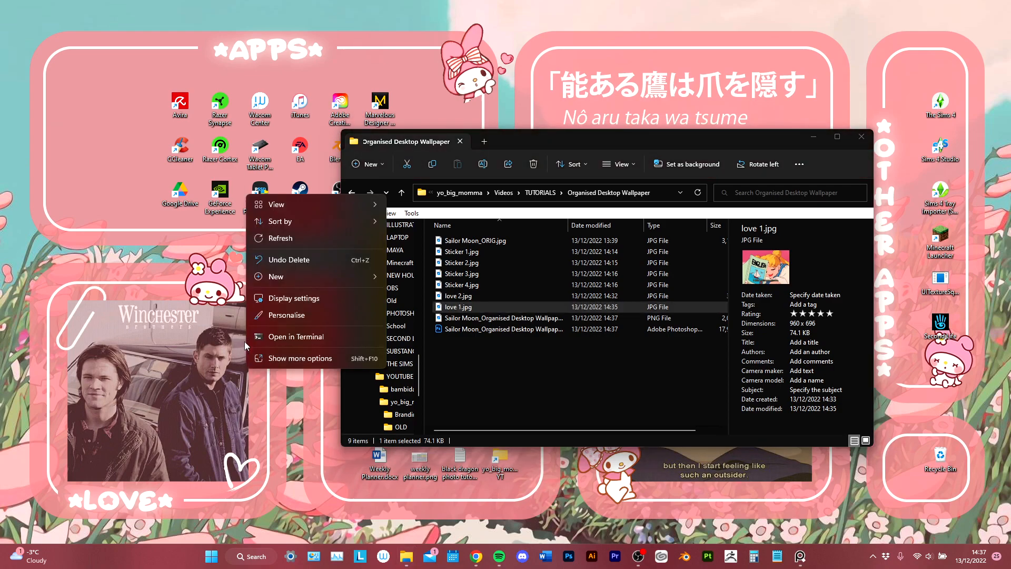
{"action": "left_click", "coordinate": [307, 318]}
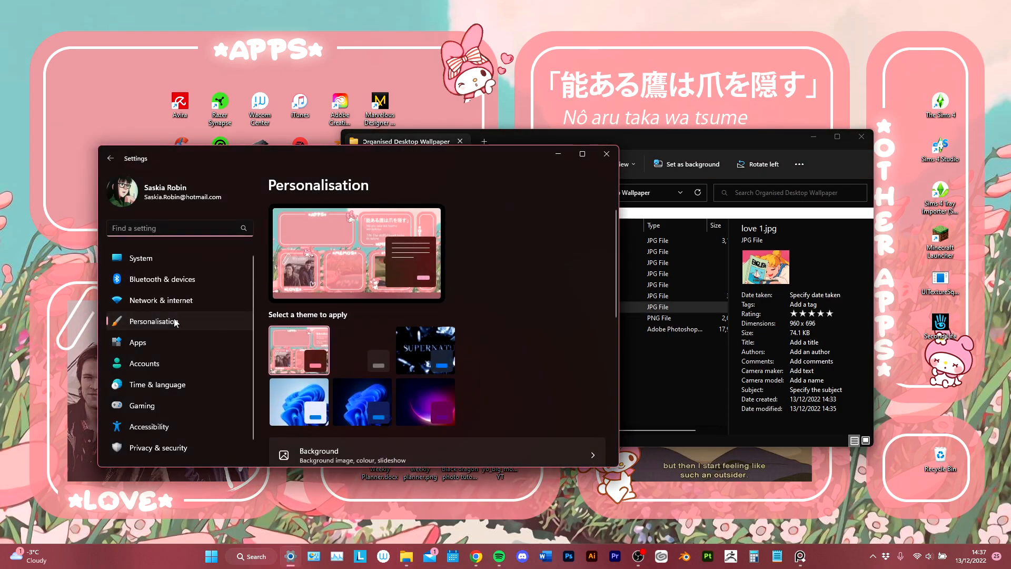
{"action": "scroll", "coordinate": [340, 268], "scroll_direction": "down", "scroll_amount": 3}
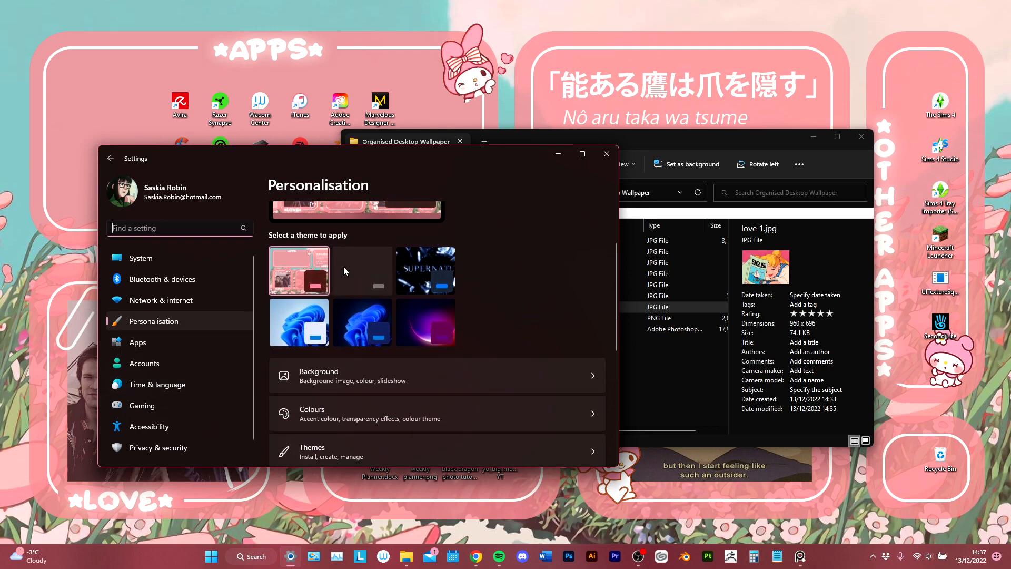
{"action": "left_click", "coordinate": [442, 309]}
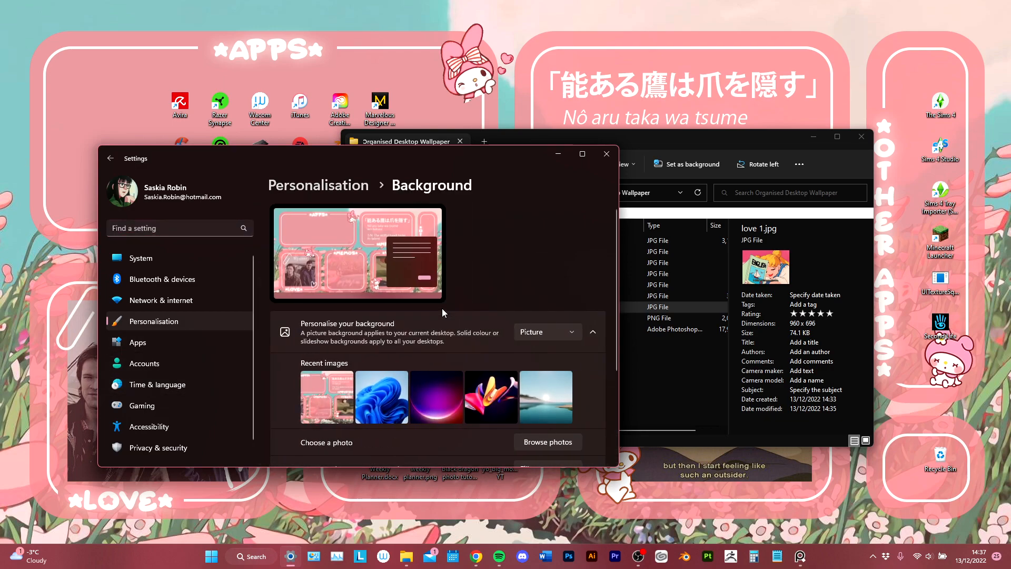
{"action": "scroll", "coordinate": [494, 287], "scroll_direction": "down", "scroll_amount": 2}
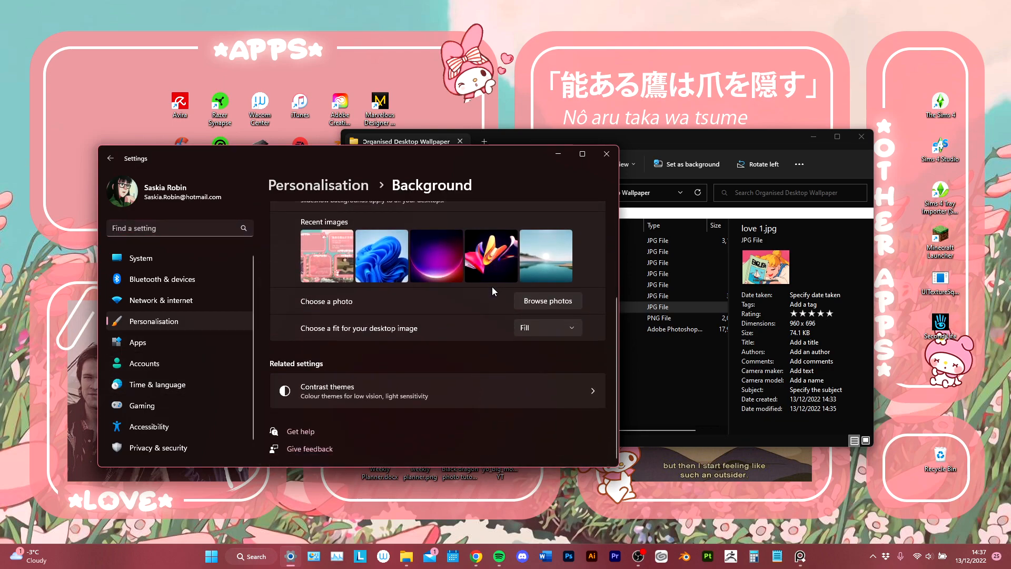
Set "Sailor Moon_Organised Desktop Wallpaper.png" from the Organised Desktop Wallpaper folder as the desktop background, and close the settings and folder windows.
{"action": "left_click", "coordinate": [543, 304]}
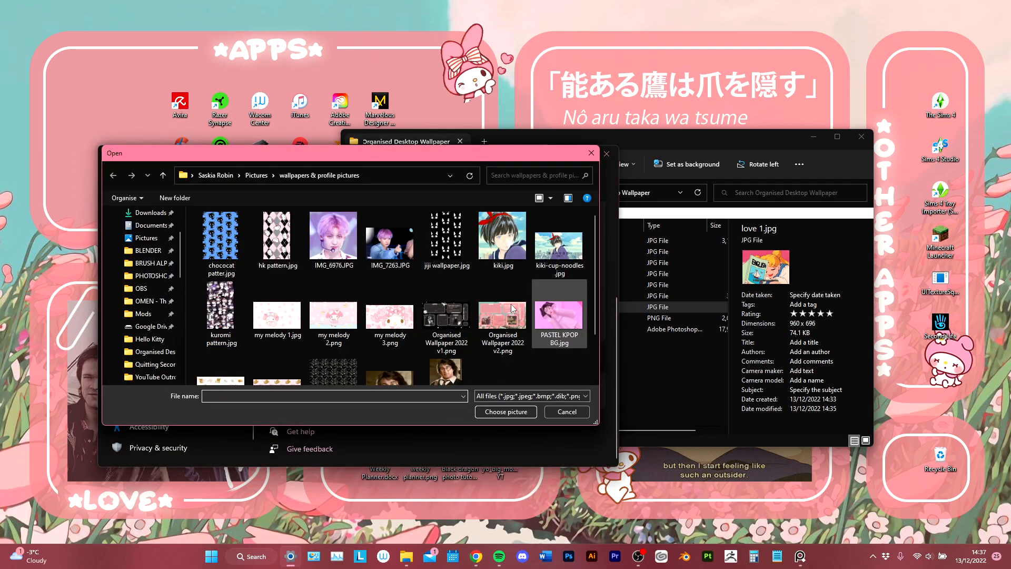
{"action": "scroll", "coordinate": [163, 329], "scroll_direction": "down", "scroll_amount": 1}
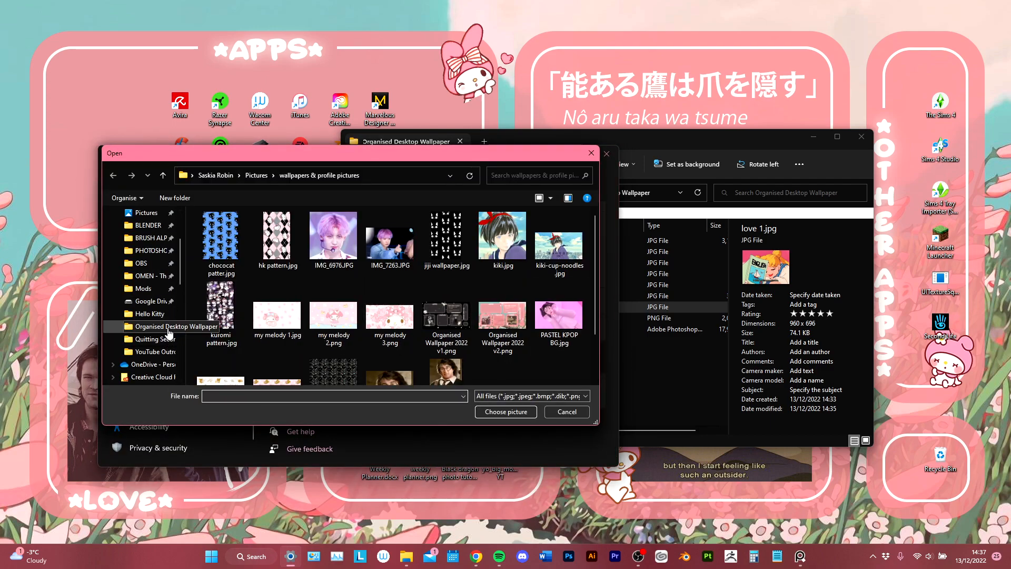
{"action": "left_click", "coordinate": [169, 329]}
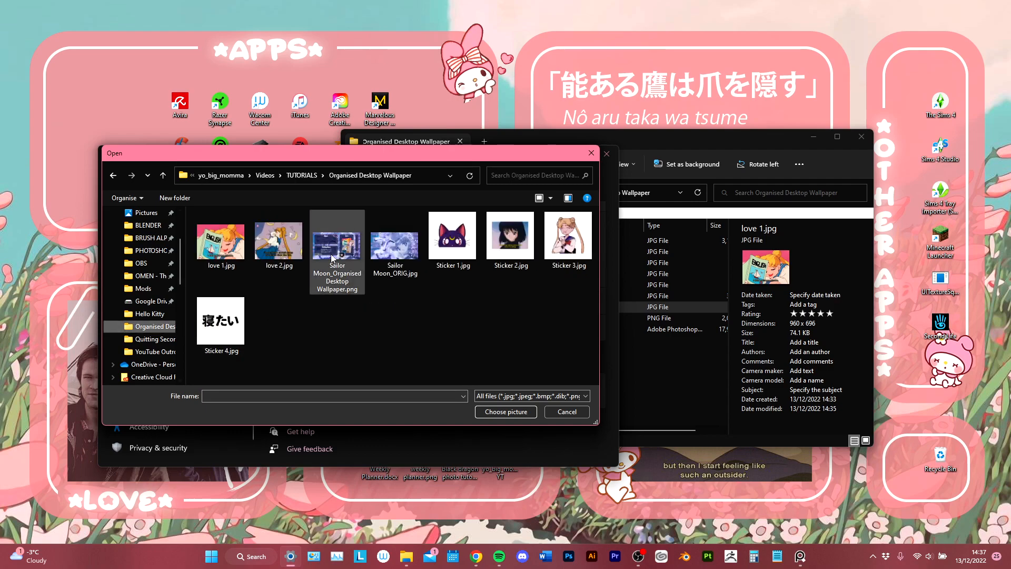
{"action": "left_click", "coordinate": [332, 258]}
{"action": "left_click", "coordinate": [514, 412]}
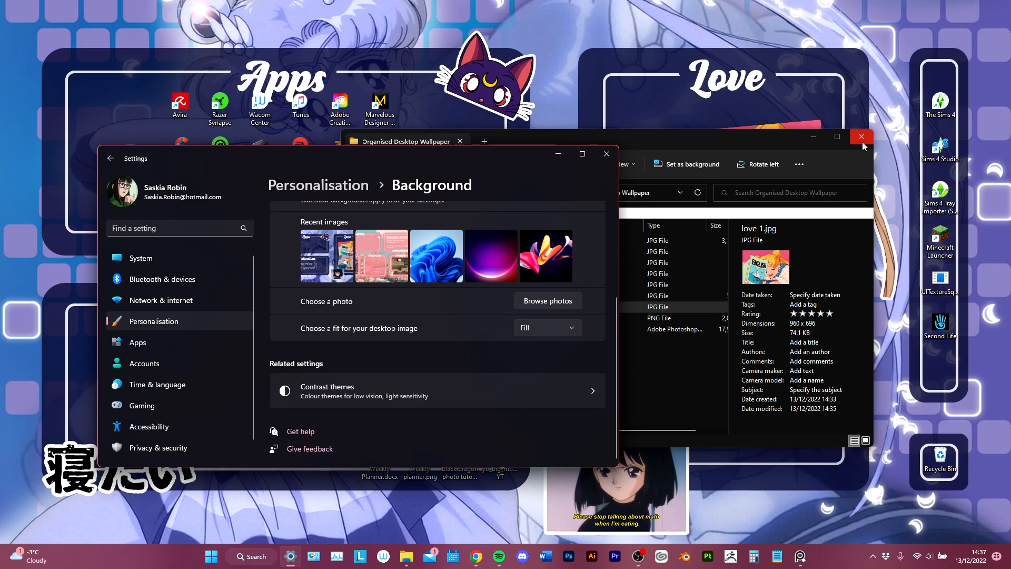
{"action": "left_click", "coordinate": [862, 138]}
{"action": "left_click", "coordinate": [607, 154]}
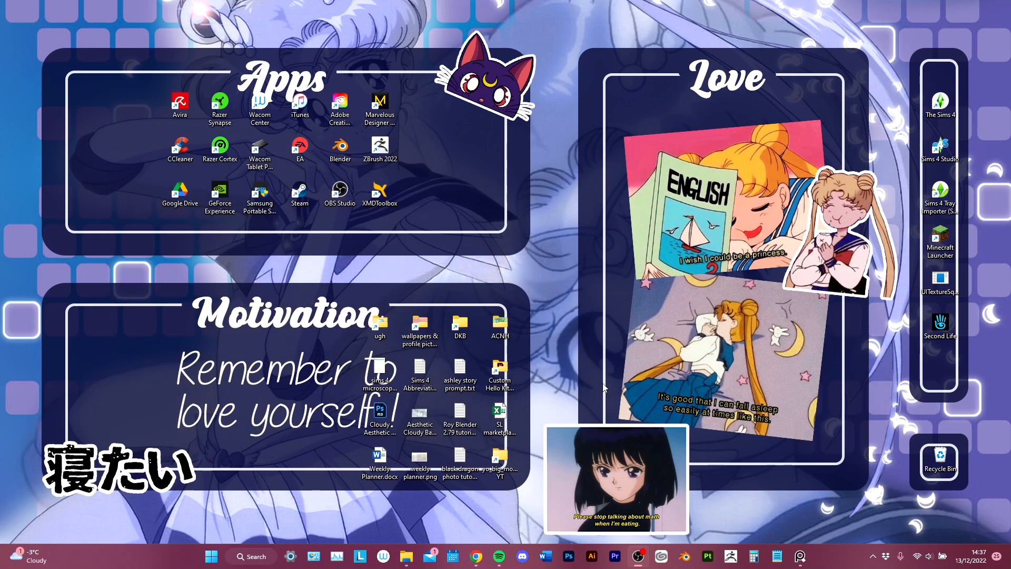
Move the file and folder icons from the Motivation frame beside the app icons, and shift the whole block two columns left within the Apps frame.
{"action": "left_click_drag", "start_coordinate": [347, 286], "coordinate": [537, 509]}
{"action": "left_click_drag", "start_coordinate": [377, 322], "coordinate": [416, 103]}
{"action": "left_click_drag", "start_coordinate": [121, 55], "coordinate": [562, 252]}
{"action": "left_click_drag", "start_coordinate": [540, 105], "coordinate": [461, 106]}
{"action": "left_click", "coordinate": [522, 209]}
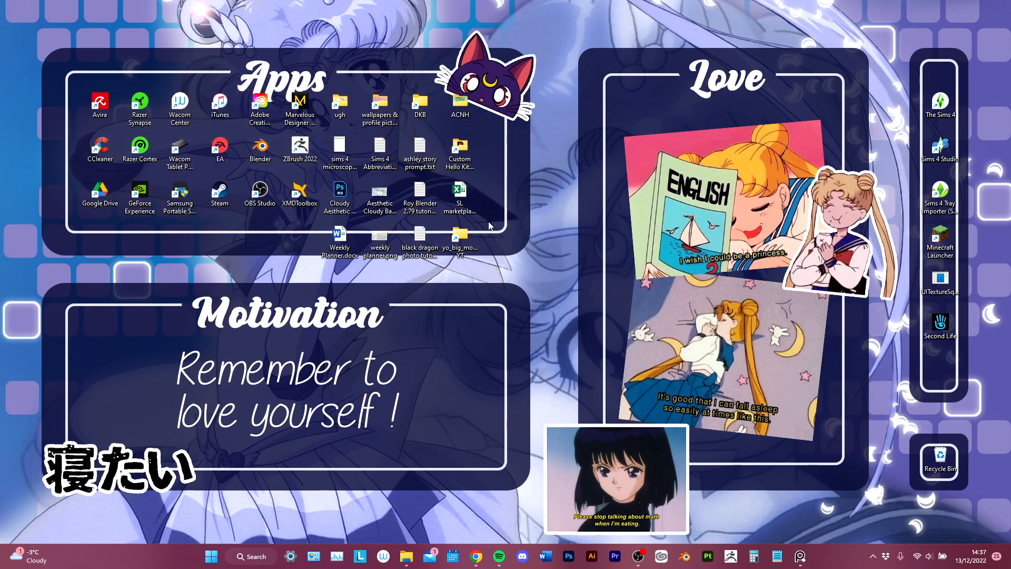
Move the fourth row of icons up beside the ACNH column, stacking the planner and black dragon files in one column with the YT folder beside it.
{"action": "left_click_drag", "start_coordinate": [304, 235], "coordinate": [508, 264]}
{"action": "left_click_drag", "start_coordinate": [362, 242], "coordinate": [548, 113]}
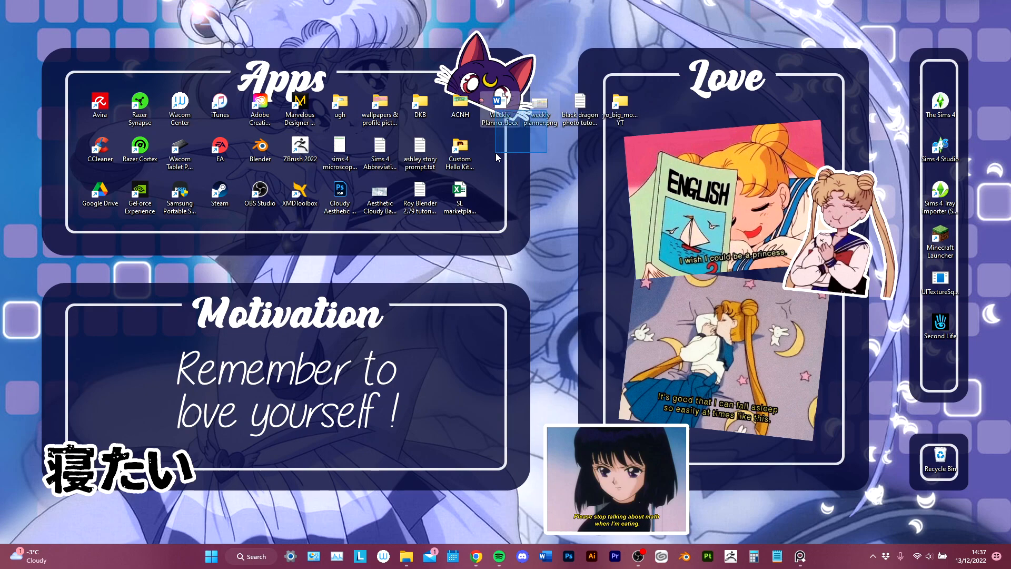
{"action": "left_click_drag", "start_coordinate": [576, 105], "coordinate": [498, 192]}
{"action": "left_click_drag", "start_coordinate": [618, 111], "coordinate": [542, 105]}
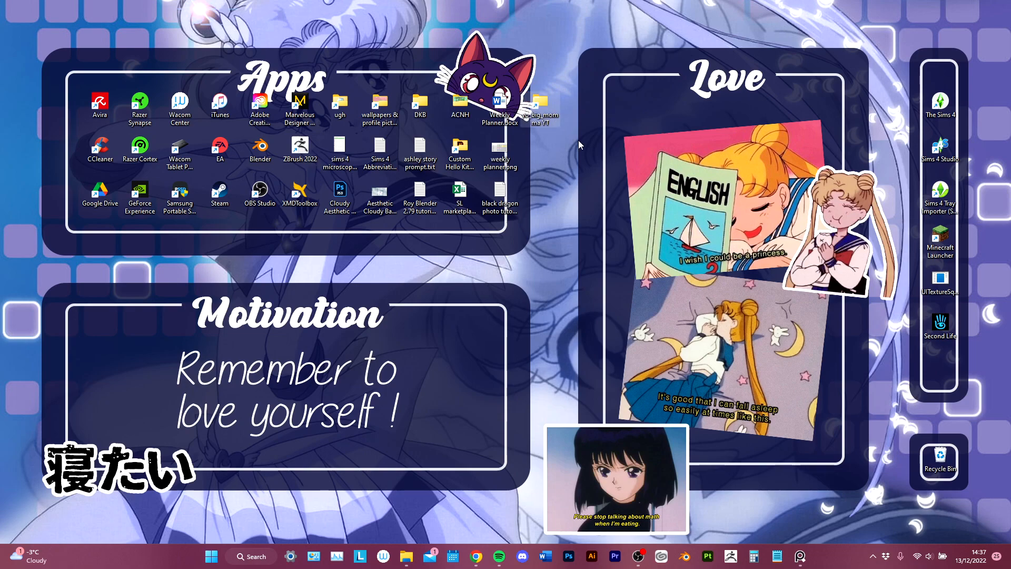